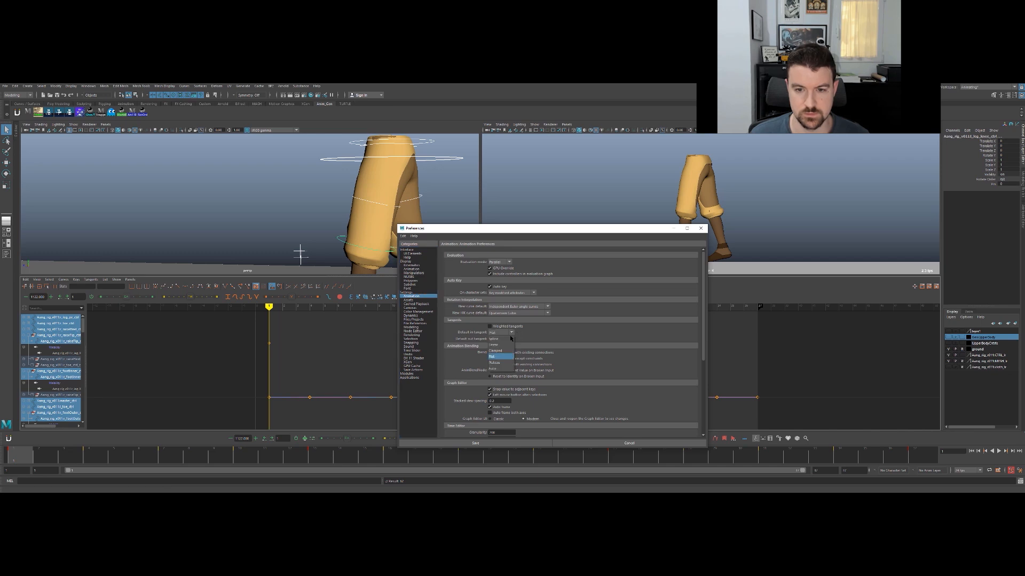
- Change the default in tangent type in the animation preferences and save them
{"action": "left_click", "coordinate": [492, 368]}
{"action": "left_click", "coordinate": [511, 332]}
{"action": "left_click", "coordinate": [493, 362]}
{"action": "left_click", "coordinate": [491, 444]}
- Play the walk animation in an enlarged perspective view with the rig controls hidden
{"action": "left_click_drag", "start_coordinate": [453, 276], "coordinate": [448, 361]}
{"action": "left_click", "coordinate": [270, 246]}
{"action": "key", "text": "space"}
{"action": "key", "text": "alt+v"}
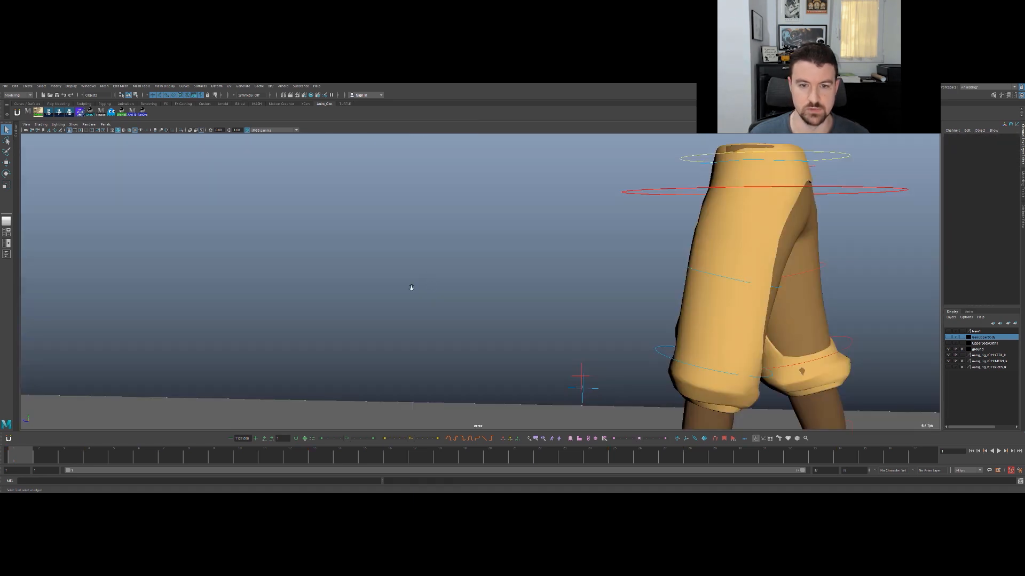
{"action": "left_click_drag", "start_coordinate": [389, 317], "coordinate": [408, 303], "text": "alt"}
{"action": "key", "text": "alt+v"}
{"action": "key", "text": "alt+1"}
{"action": "key", "text": "alt+v"}
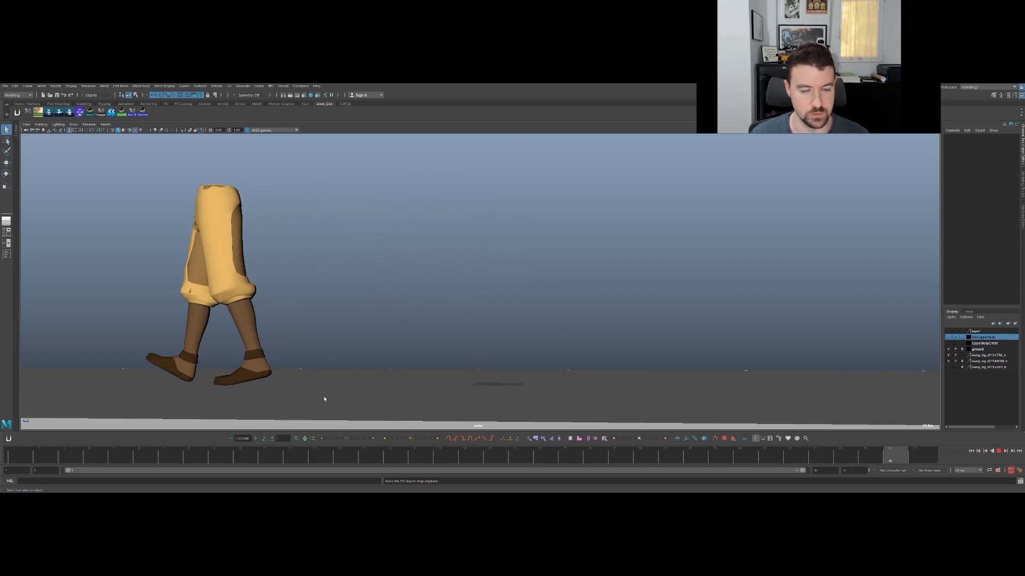
- Scrub the timeline and step back and forth through the key poses to examine the leg motion
{"action": "left_click_drag", "start_coordinate": [56, 459], "coordinate": [220, 451]}
{"action": "left_click_drag", "start_coordinate": [289, 455], "coordinate": [342, 455]}
{"action": "key", "text": "alt+comma"}
{"action": "key", "text": "alt+comma"}
{"action": "key", "text": "alt+period"}
{"action": "key", "text": "alt+period"}
{"action": "key", "text": "alt+period"}
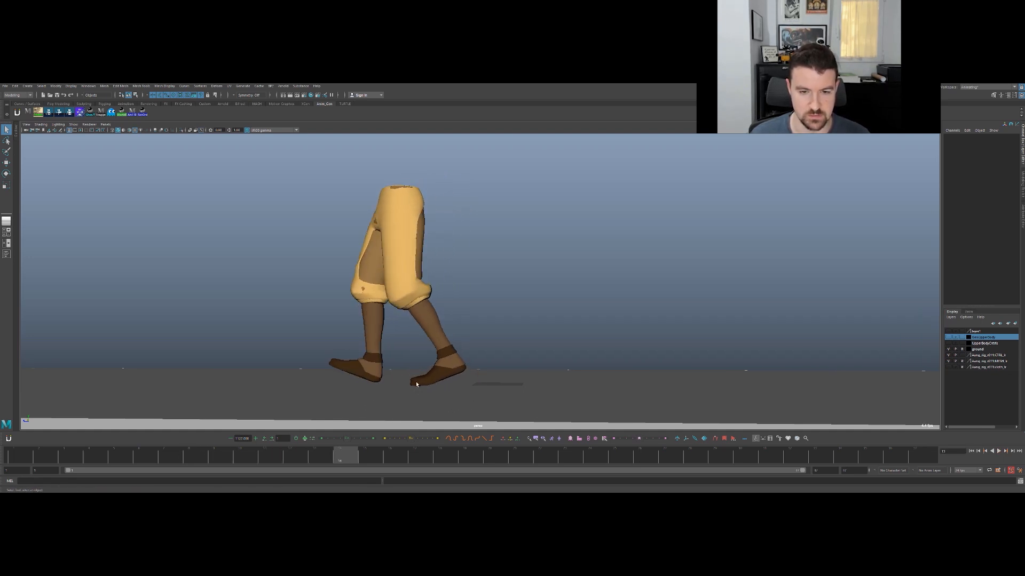
{"action": "left_click_drag", "start_coordinate": [363, 456], "coordinate": [318, 456]}
{"action": "key", "text": "alt+v"}
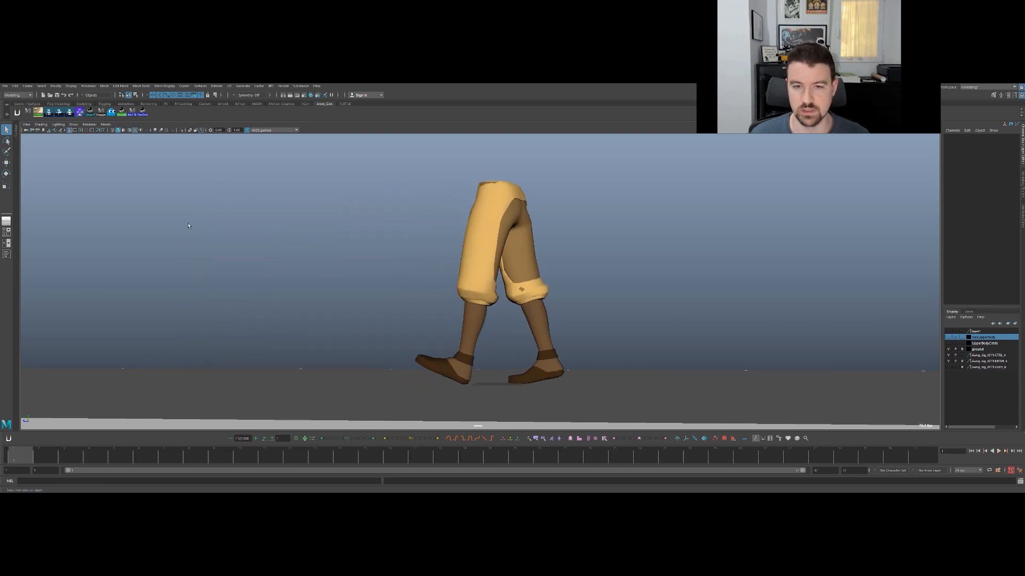
- Show the rig controls, select the COG control and isolate its Translate Z curve in the Graph Editor
{"action": "key", "text": "alt+1"}
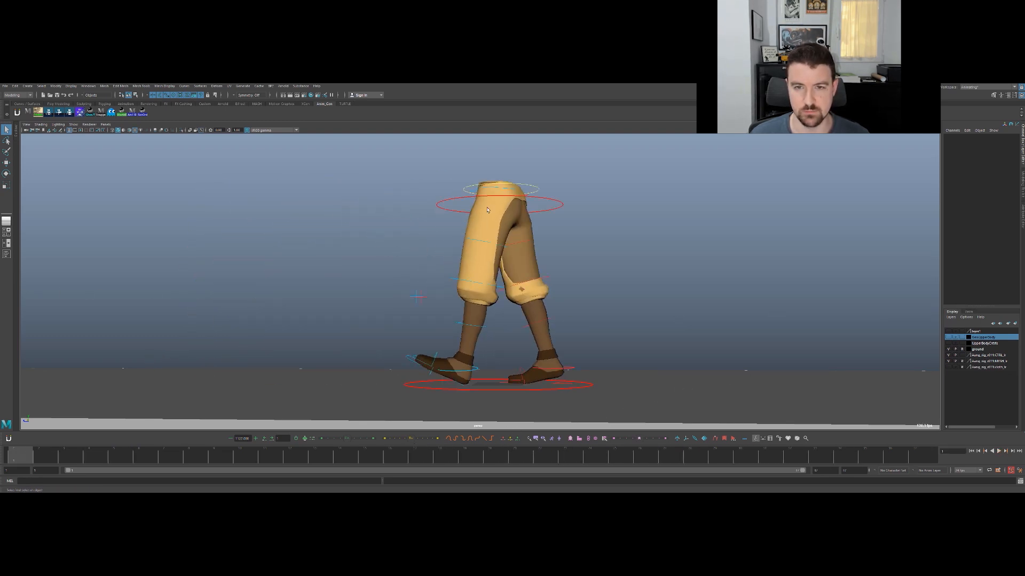
{"action": "left_click", "coordinate": [562, 203]}
{"action": "key", "text": "w"}
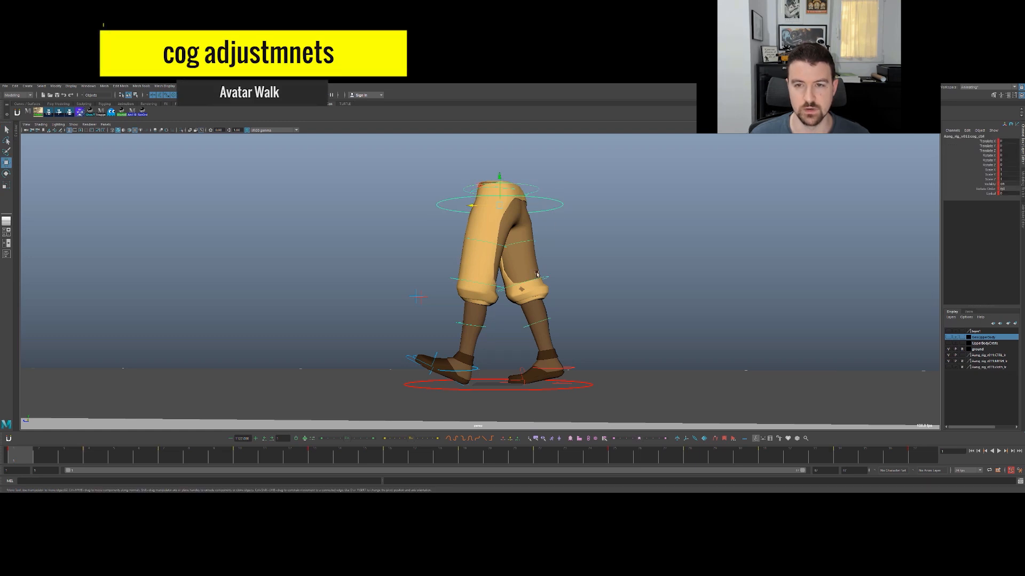
{"action": "key", "text": "space"}
{"action": "left_click_drag", "start_coordinate": [231, 365], "coordinate": [231, 282]}
{"action": "left_click", "coordinate": [53, 347]}
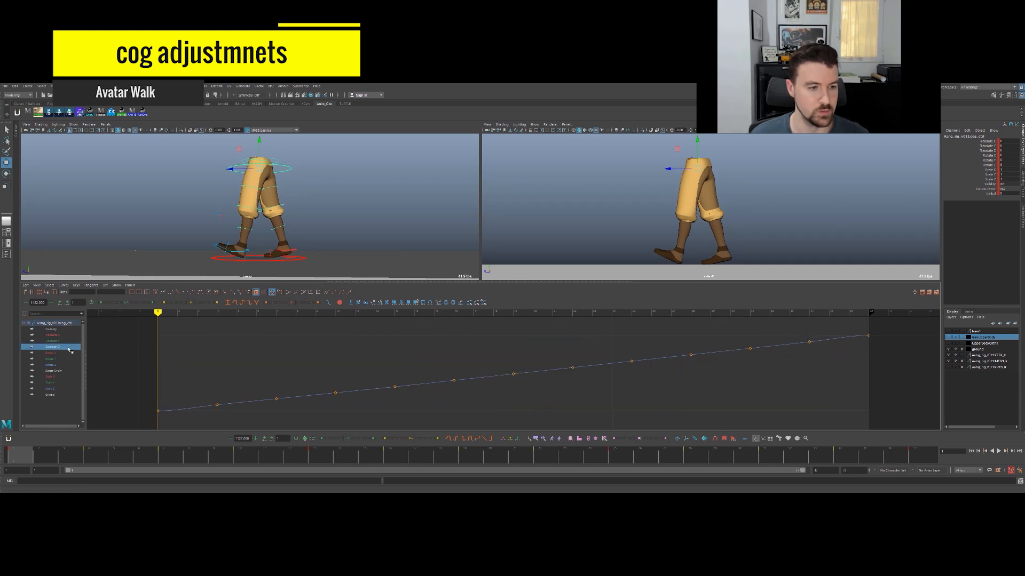
- Align the tangent of the Translate Z curve's first key with the curve's steady forward slope
{"action": "scroll", "coordinate": [413, 375], "scroll_direction": "down", "scroll_amount": 5}
{"action": "key", "text": "f"}
{"action": "left_click_drag", "start_coordinate": [151, 404], "coordinate": [206, 414]}
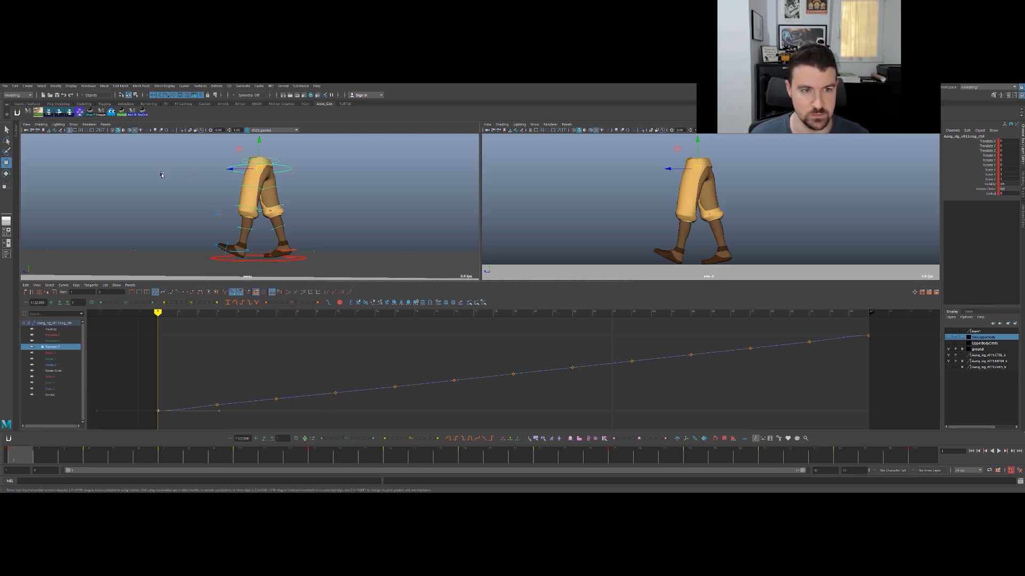
{"action": "left_click_drag", "start_coordinate": [232, 170], "coordinate": [203, 170]}
{"action": "key", "text": "ctrl+z"}
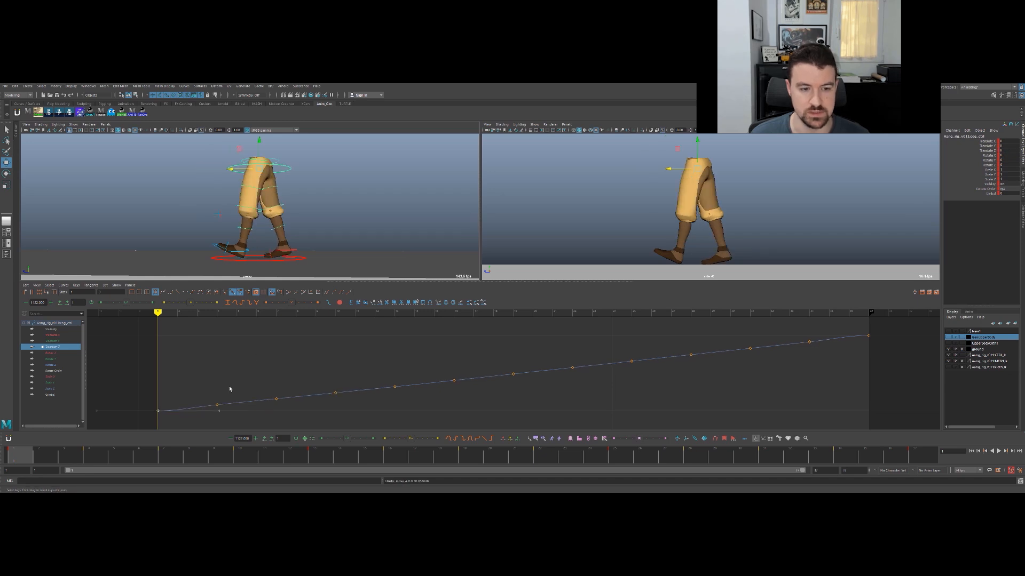
{"action": "left_click_drag", "start_coordinate": [214, 411], "coordinate": [210, 410]}
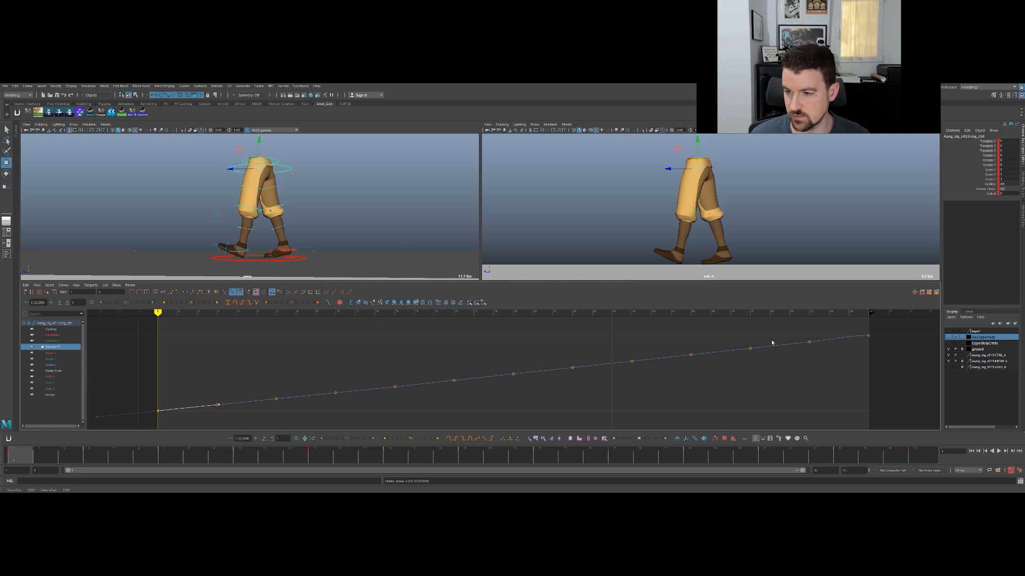
- Angle the tangent of the Translate Z curve's last key to continue the steady slope
{"action": "left_click_drag", "start_coordinate": [840, 334], "coordinate": [856, 343]}
{"action": "left_click", "coordinate": [830, 339]}
{"action": "left_click_drag", "start_coordinate": [183, 416], "coordinate": [152, 405]}
{"action": "left_click_drag", "start_coordinate": [865, 333], "coordinate": [838, 342]}
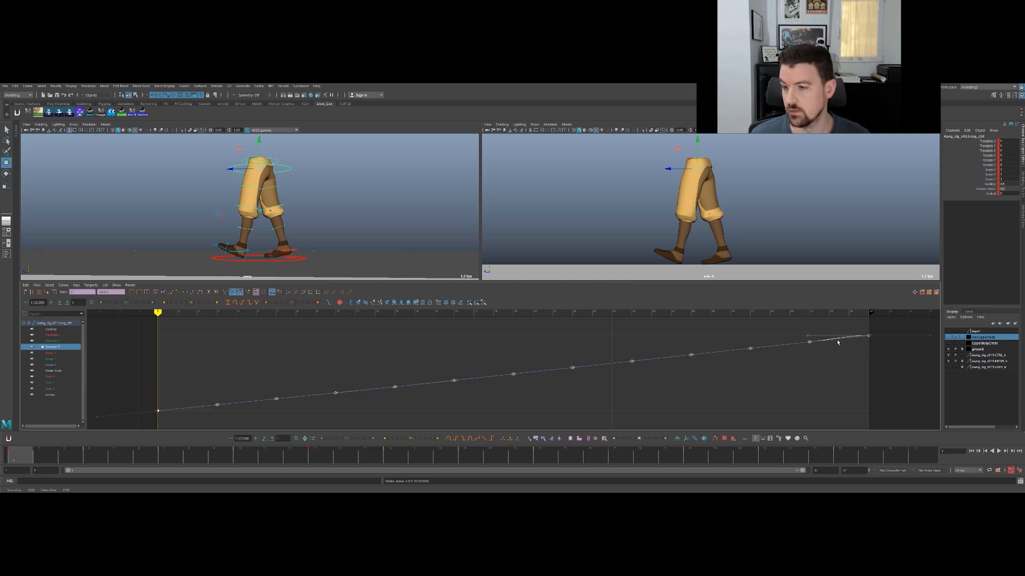
{"action": "left_click", "coordinate": [835, 336]}
{"action": "middle_click_drag", "start_coordinate": [843, 343], "coordinate": [840, 345]}
{"action": "key", "text": "ctrl+z"}
{"action": "left_click", "coordinate": [843, 364]}
{"action": "left_click", "coordinate": [853, 337]}
{"action": "left_click", "coordinate": [849, 335]}
{"action": "middle_click_drag", "start_coordinate": [853, 344], "coordinate": [854, 351]}
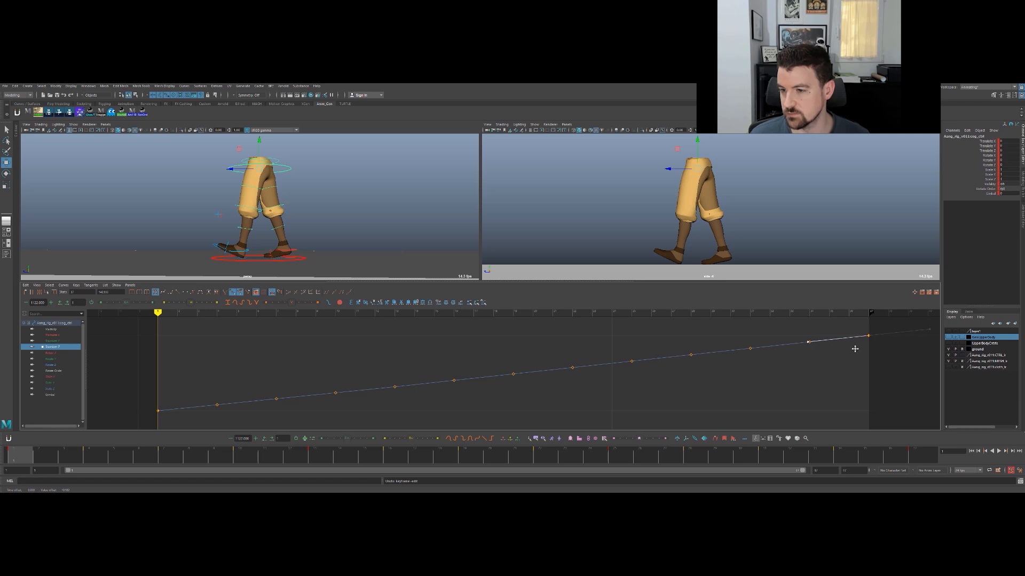
{"action": "left_click", "coordinate": [632, 400]}
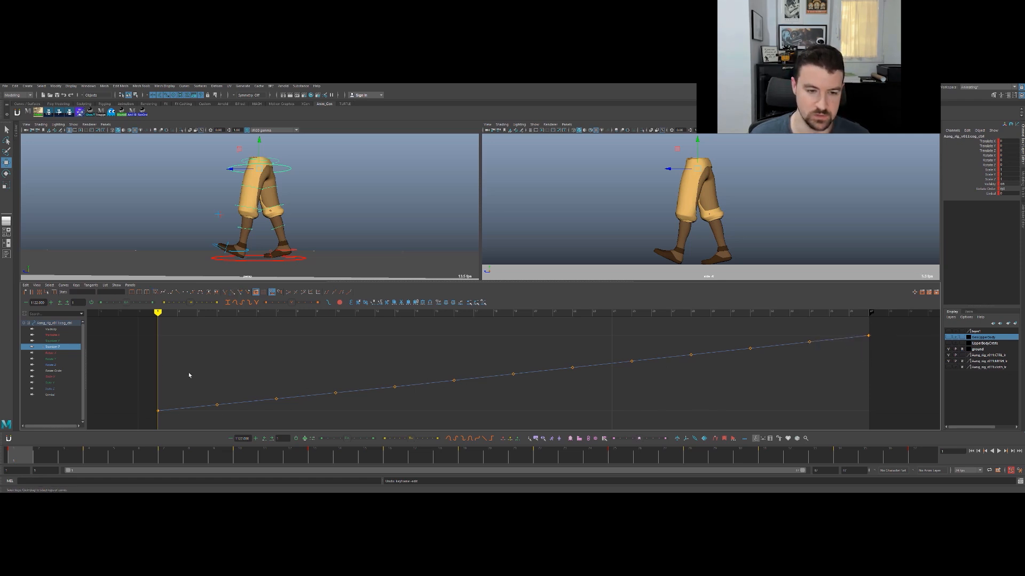
- Isolate the COG control's Translate Y curve, then play and scrub the walk to examine its up-and-down motion
{"action": "left_click", "coordinate": [72, 341]}
{"action": "key", "text": "alt+v"}
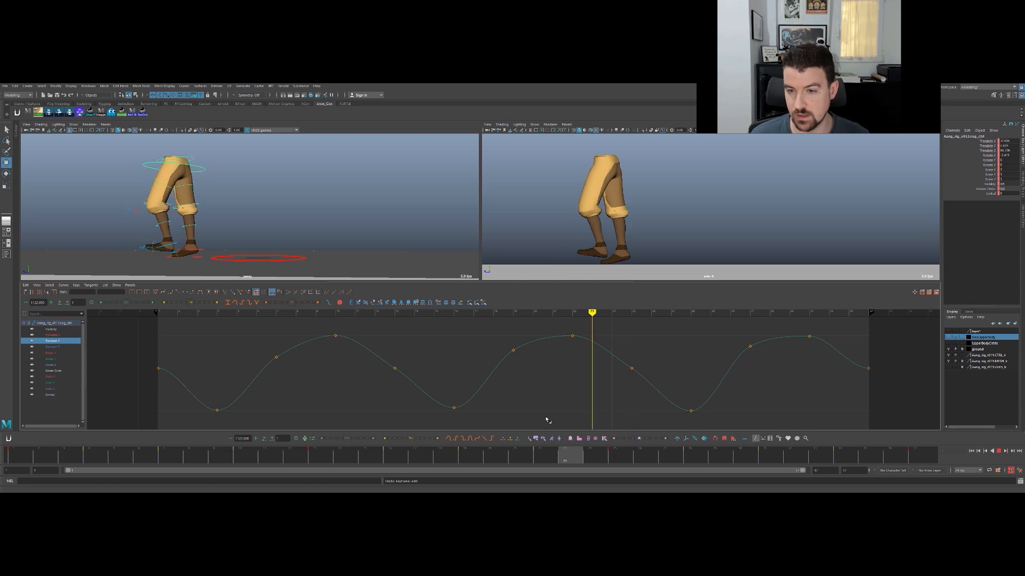
{"action": "key", "text": "alt+v"}
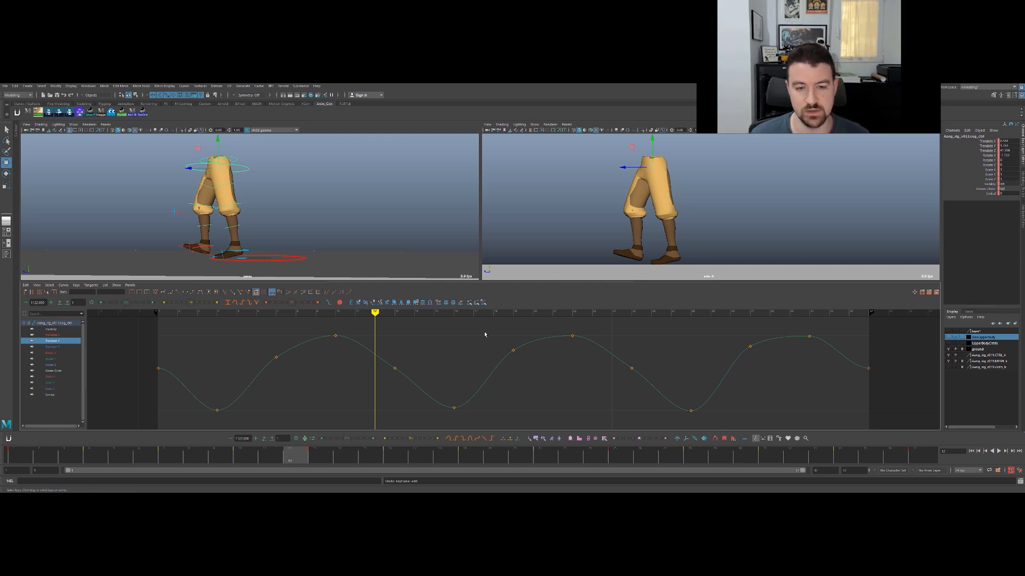
{"action": "left_click_drag", "start_coordinate": [348, 456], "coordinate": [272, 441]}
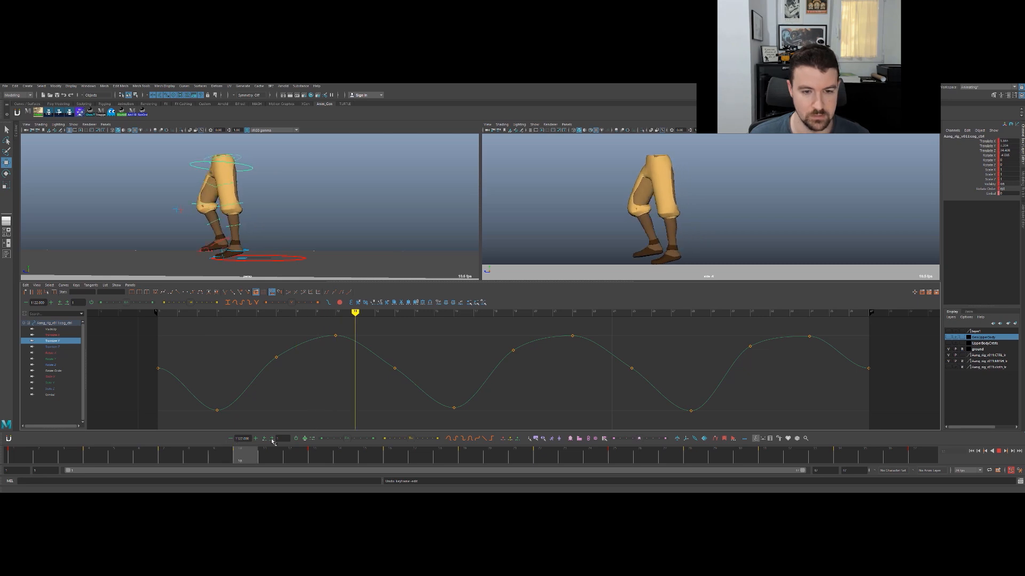
{"action": "key", "text": "."}
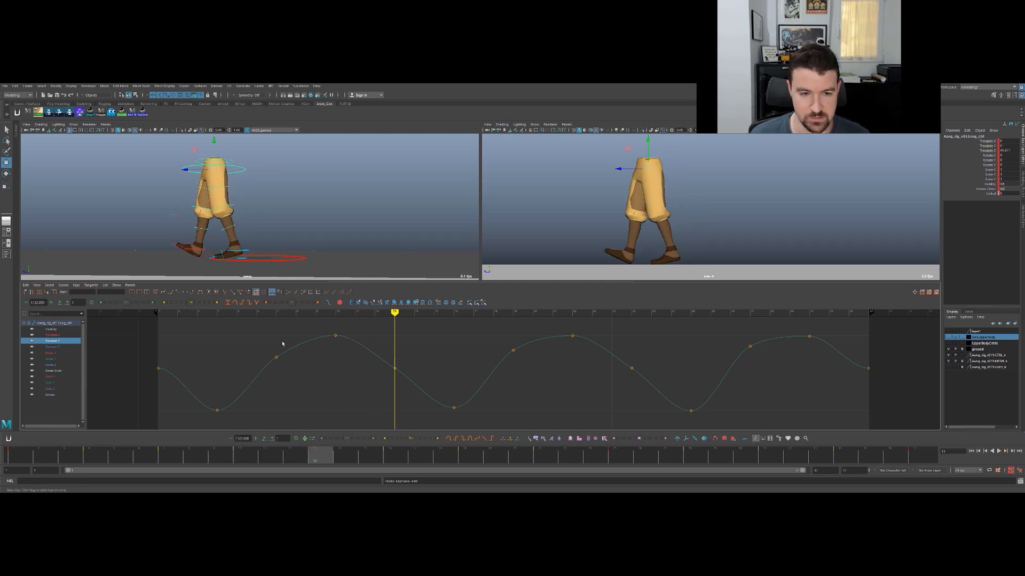
{"action": "left_click_drag", "start_coordinate": [315, 454], "coordinate": [16, 456]}
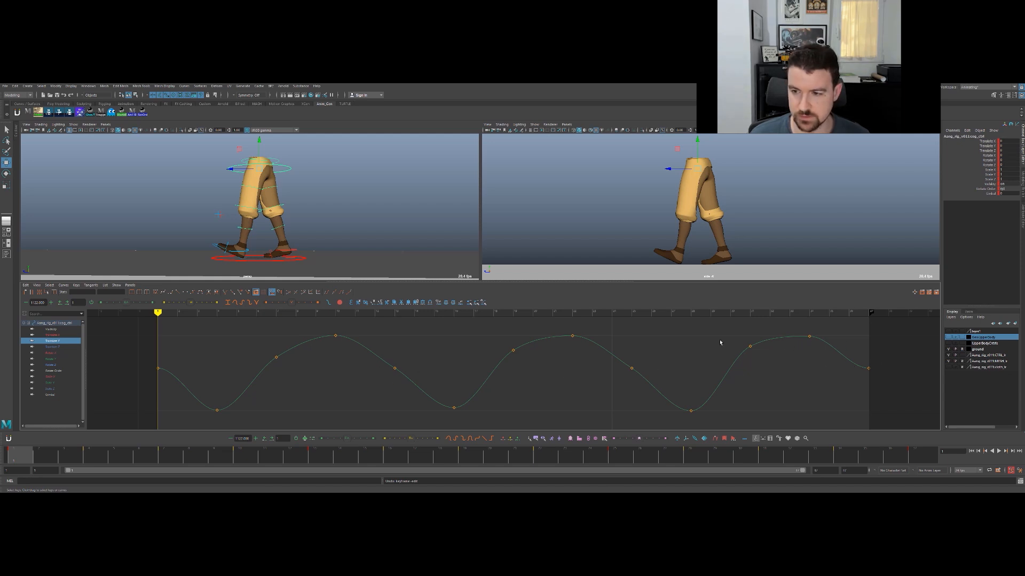
{"action": "key", "text": "f"}
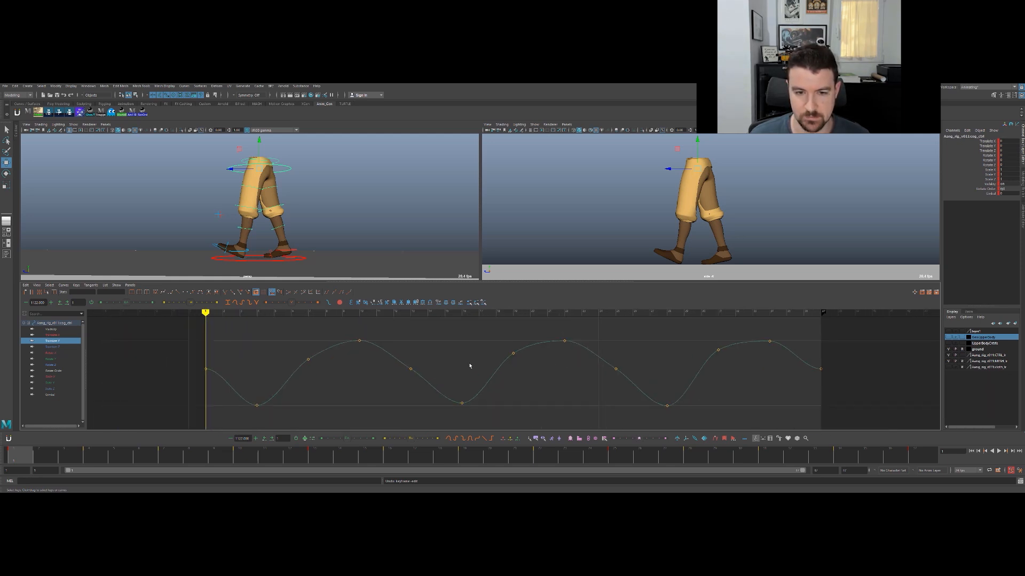
{"action": "mouse_move", "coordinate": [366, 353]}
{"action": "right_mouse_down", "text": "alt"}
{"action": "mouse_move", "coordinate": [353, 356]}
{"action": "mouse_move", "coordinate": [375, 360]}
{"action": "mouse_move", "coordinate": [367, 362]}
{"action": "right_mouse_up", "text": "alt"}
{"action": "left_click_drag", "start_coordinate": [114, 463], "coordinate": [171, 456]}
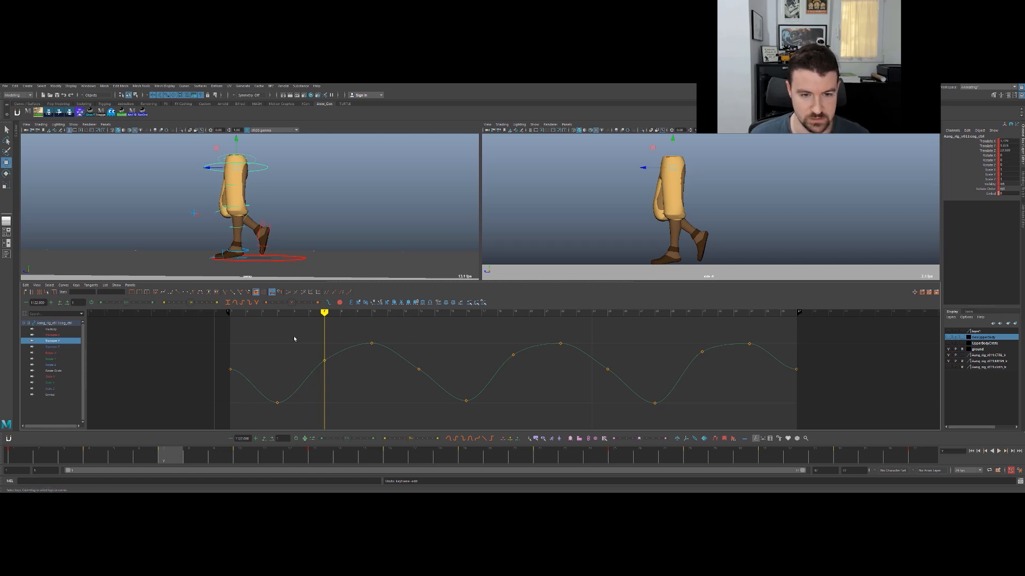
{"action": "left_click_drag", "start_coordinate": [294, 340], "coordinate": [400, 373]}
{"action": "middle_click_drag", "start_coordinate": [360, 353], "coordinate": [357, 375]}
{"action": "key", "text": "ctrl+z"}
- Lower the COG's Translate Y keys at frames 10 and 7 to reduce the first rise
{"action": "left_click", "coordinate": [366, 359]}
{"action": "left_click_drag", "start_coordinate": [392, 334], "coordinate": [315, 371]}
{"action": "left_click_drag", "start_coordinate": [355, 327], "coordinate": [386, 355]}
{"action": "middle_click_drag", "start_coordinate": [372, 348], "coordinate": [371, 362]}
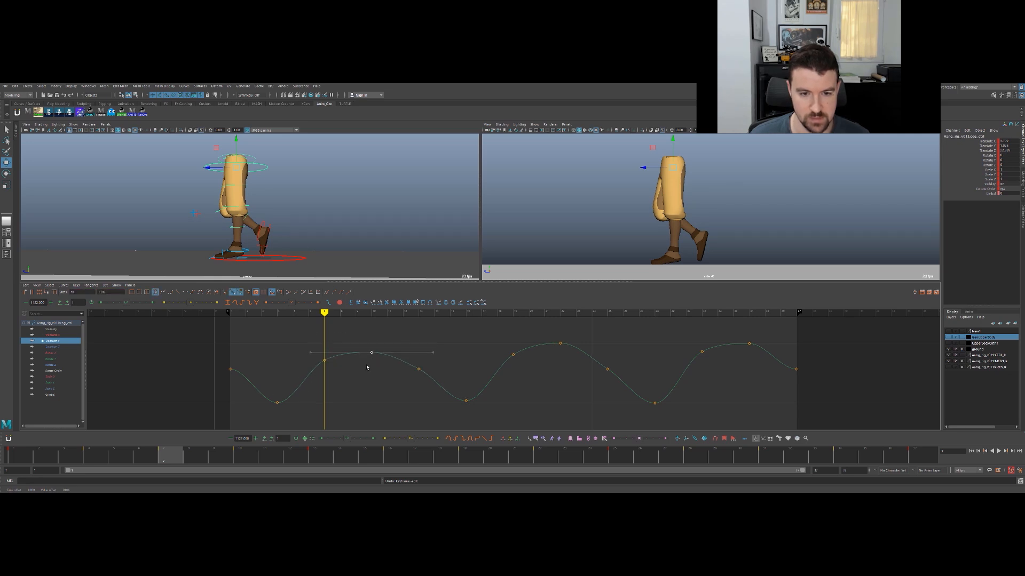
{"action": "left_click_drag", "start_coordinate": [312, 341], "coordinate": [336, 366]}
{"action": "middle_click_drag", "start_coordinate": [338, 359], "coordinate": [340, 367]}
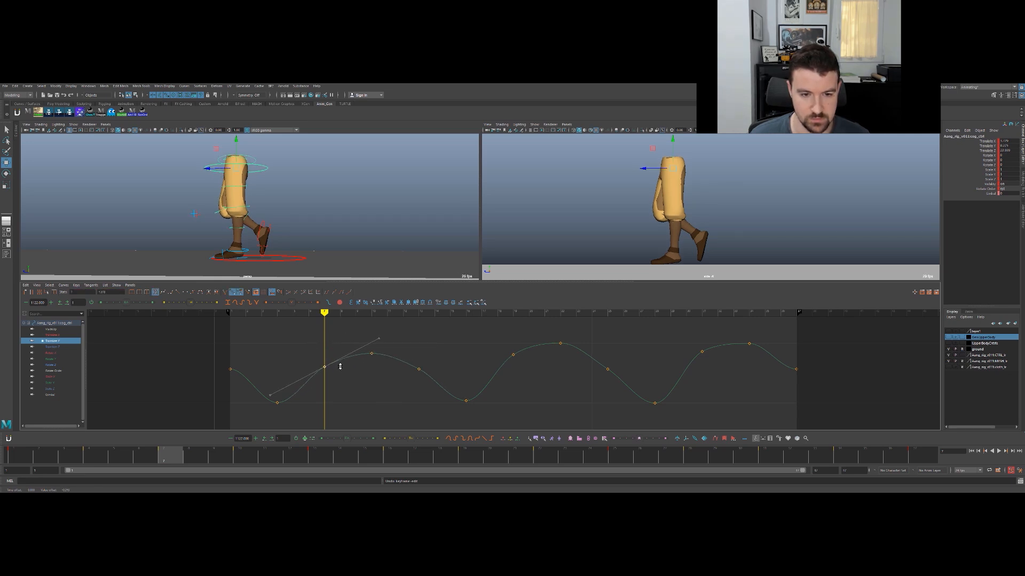
{"action": "left_click", "coordinate": [340, 366]}
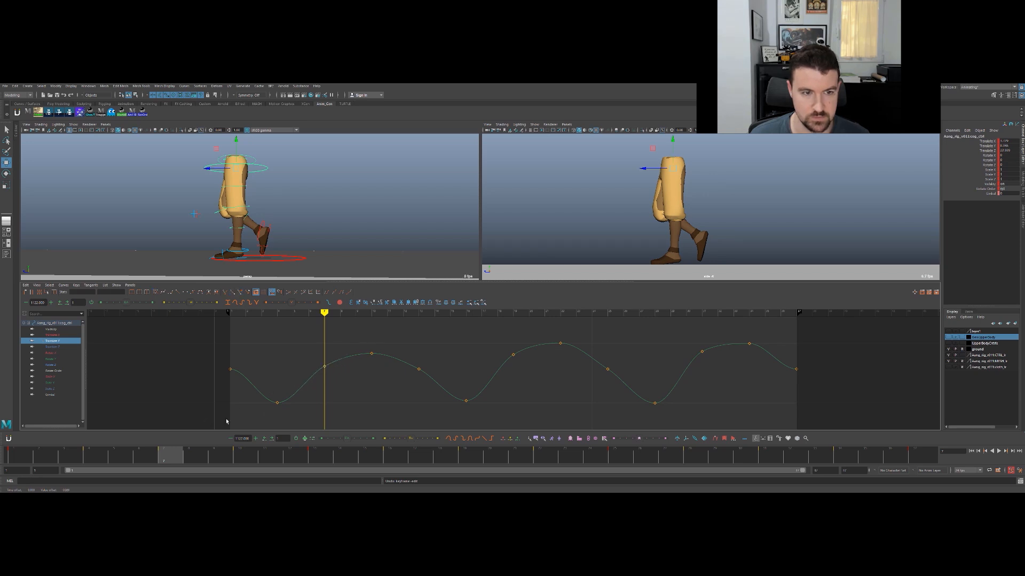
- Lower the COG's Translate Y keys at frames 19 and 22 to match the height of the first rise
{"action": "left_click_drag", "start_coordinate": [497, 339], "coordinate": [566, 361]}
{"action": "middle_click_drag", "start_coordinate": [565, 361], "coordinate": [568, 380]}
{"action": "left_click", "coordinate": [574, 380]}
{"action": "left_click_drag", "start_coordinate": [627, 364], "coordinate": [595, 379]}
{"action": "left_click_drag", "start_coordinate": [81, 456], "coordinate": [19, 455]}
{"action": "left_click", "coordinate": [387, 399]}
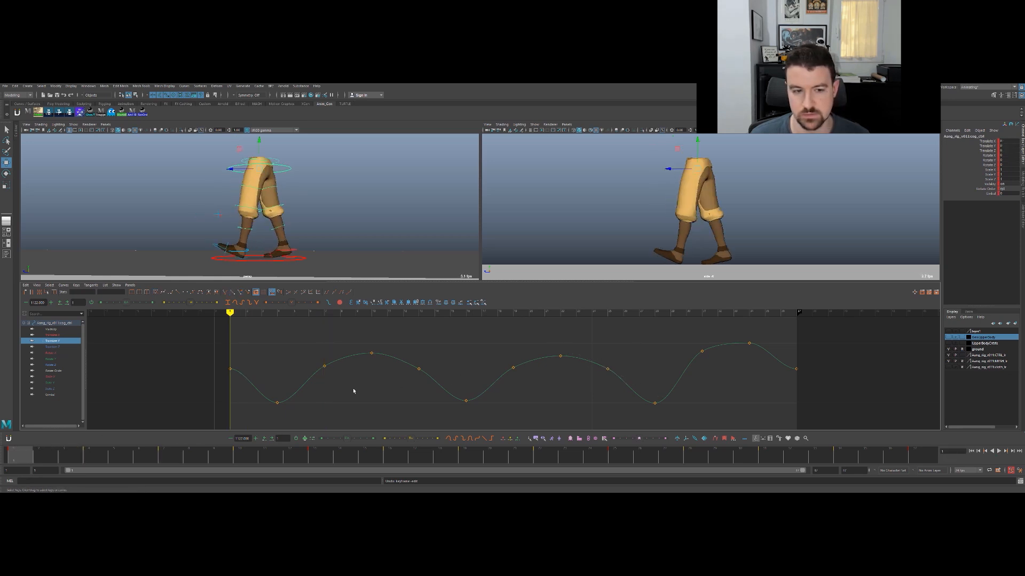
- Lower the Translate Y keys at frames 31 and 34 and fine-tune the keys at frames 19 and 22
{"action": "left_click_drag", "start_coordinate": [203, 386], "coordinate": [267, 360]}
{"action": "left_click_drag", "start_coordinate": [690, 331], "coordinate": [761, 359]}
{"action": "middle_click_drag", "start_coordinate": [745, 360], "coordinate": [741, 374]}
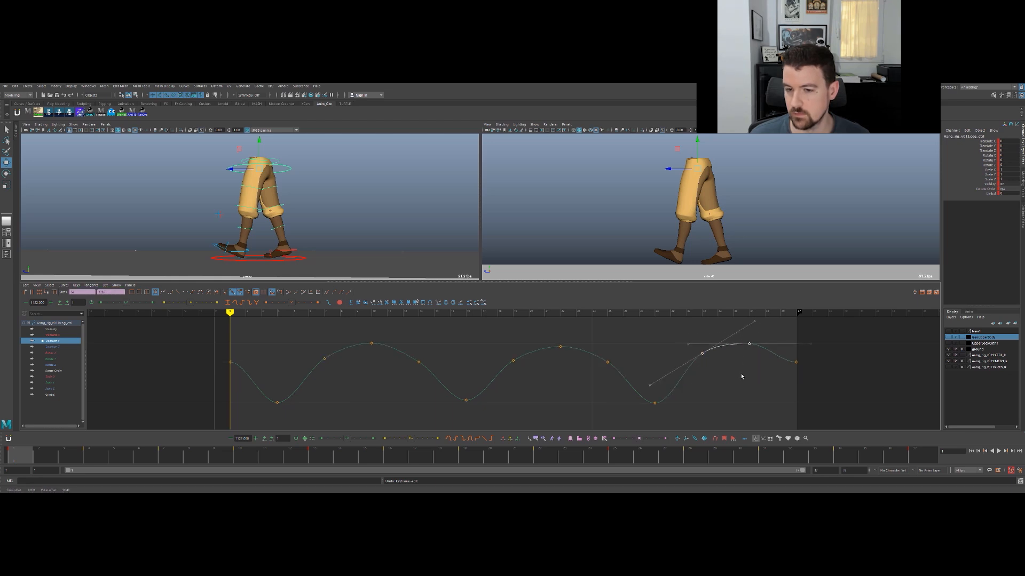
{"action": "left_click_drag", "start_coordinate": [480, 339], "coordinate": [565, 372]}
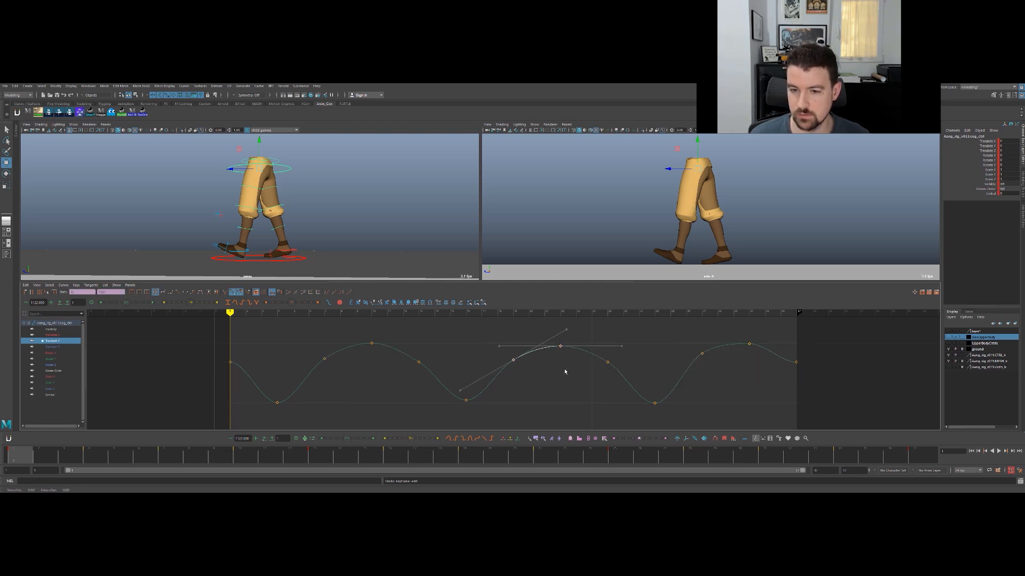
{"action": "left_click", "coordinate": [566, 372]}
{"action": "left_click_drag", "start_coordinate": [676, 344], "coordinate": [754, 376]}
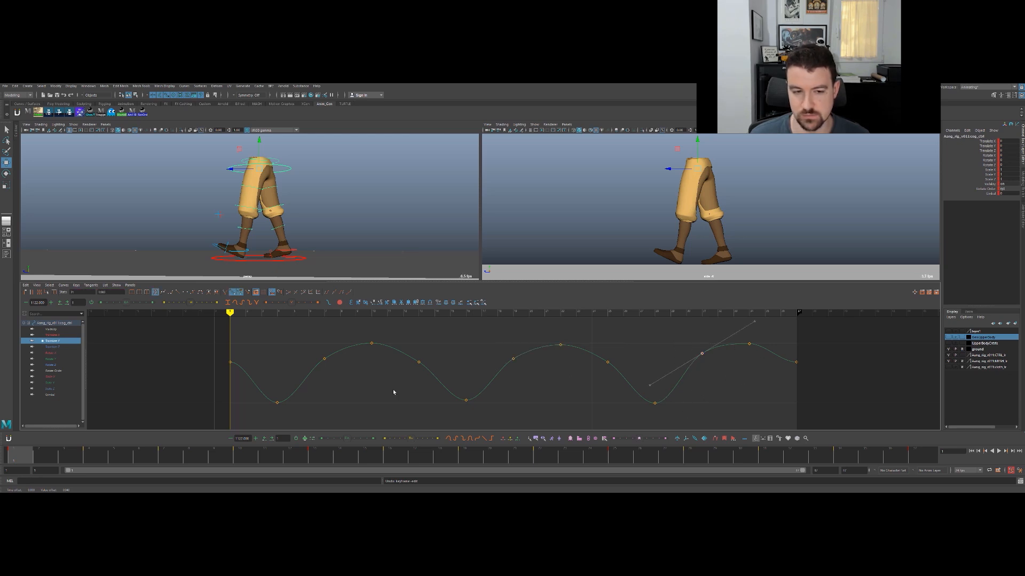
{"action": "left_click", "coordinate": [799, 385]}
- Select all keys of the Translate Y curve and make it cycle before and after the keyed range
{"action": "left_click_drag", "start_coordinate": [826, 350], "coordinate": [769, 384]}
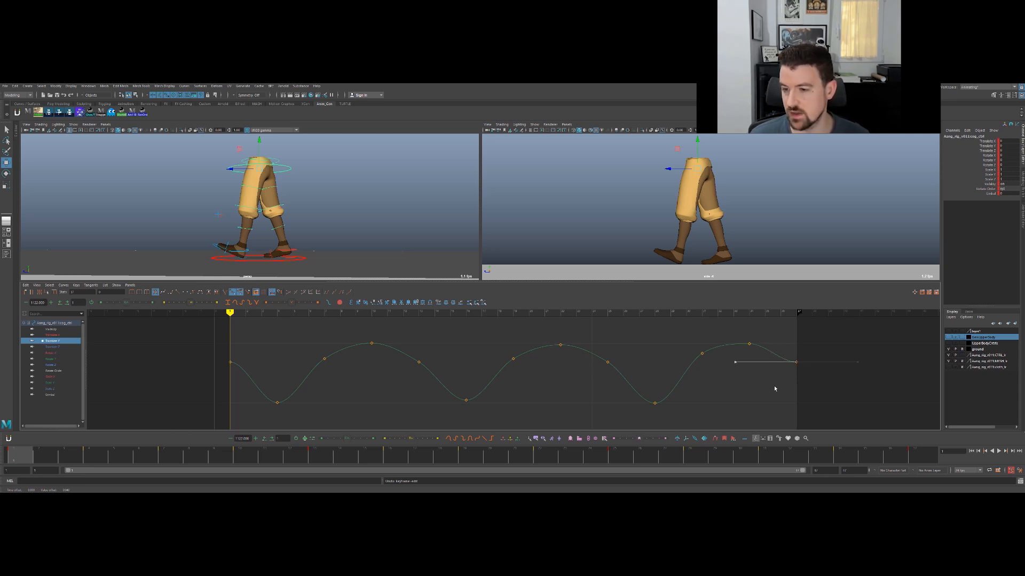
{"action": "left_click_drag", "start_coordinate": [838, 329], "coordinate": [138, 430]}
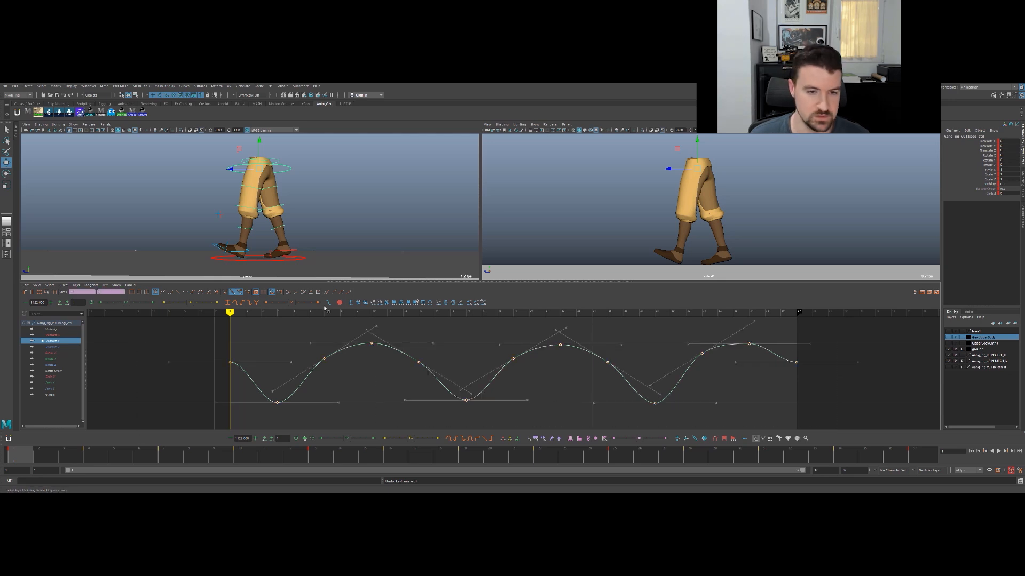
{"action": "left_click", "coordinate": [343, 304]}
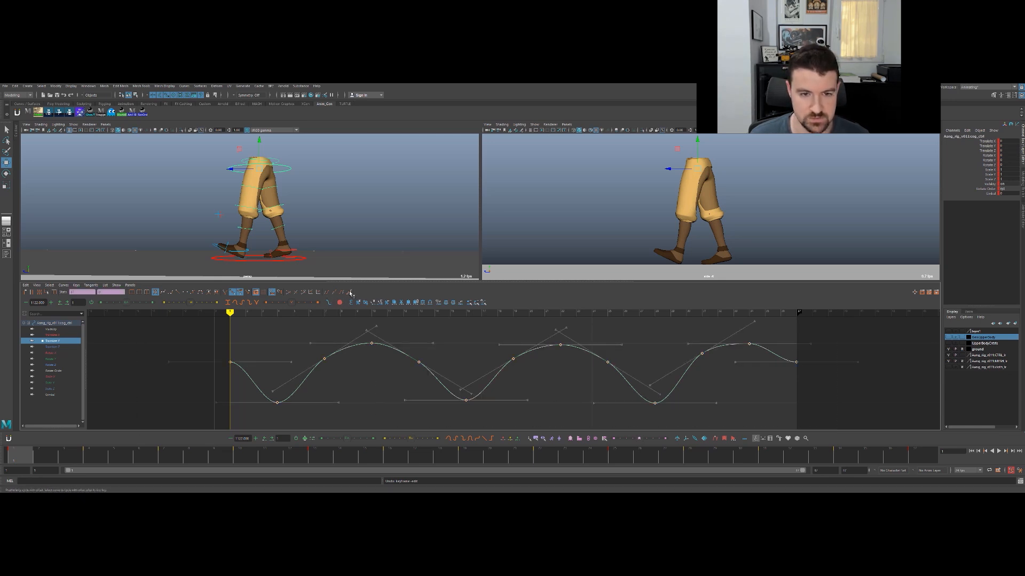
{"action": "left_click", "coordinate": [326, 302]}
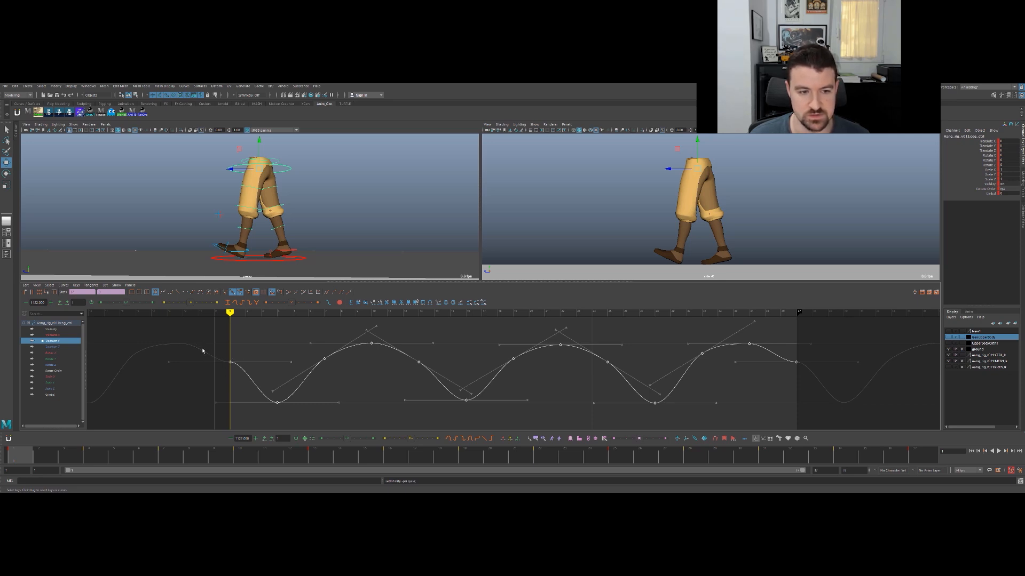
- Tilt the tangents of the Translate Y curve's first and last keys downward to flow smoothly through the cycle
{"action": "left_click_drag", "start_coordinate": [219, 360], "coordinate": [206, 373]}
{"action": "middle_click_drag", "start_coordinate": [206, 373], "coordinate": [229, 335]}
{"action": "left_click", "coordinate": [775, 363]}
{"action": "key", "text": "ctrl+z"}
{"action": "left_click_drag", "start_coordinate": [846, 332], "coordinate": [789, 369]}
{"action": "left_click_drag", "start_coordinate": [783, 355], "coordinate": [767, 372]}
{"action": "middle_click_drag", "start_coordinate": [765, 373], "coordinate": [788, 338]}
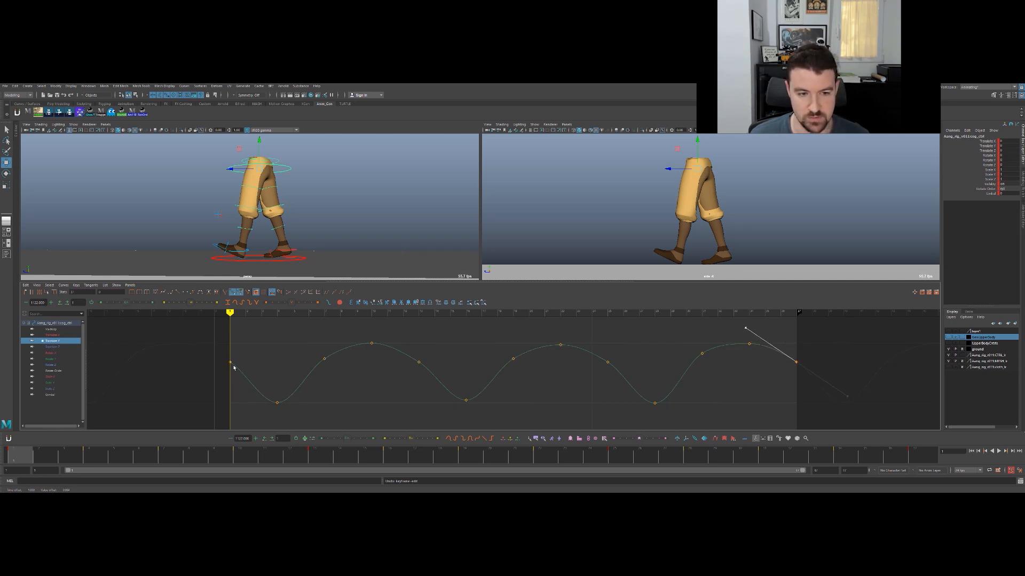
{"action": "left_click", "coordinate": [712, 405]}
- Isolate the COG's Translate X curve and step through the early key poses from the front to examine the side-to-side shift
{"action": "left_click", "coordinate": [58, 347]}
{"action": "left_click", "coordinate": [64, 336]}
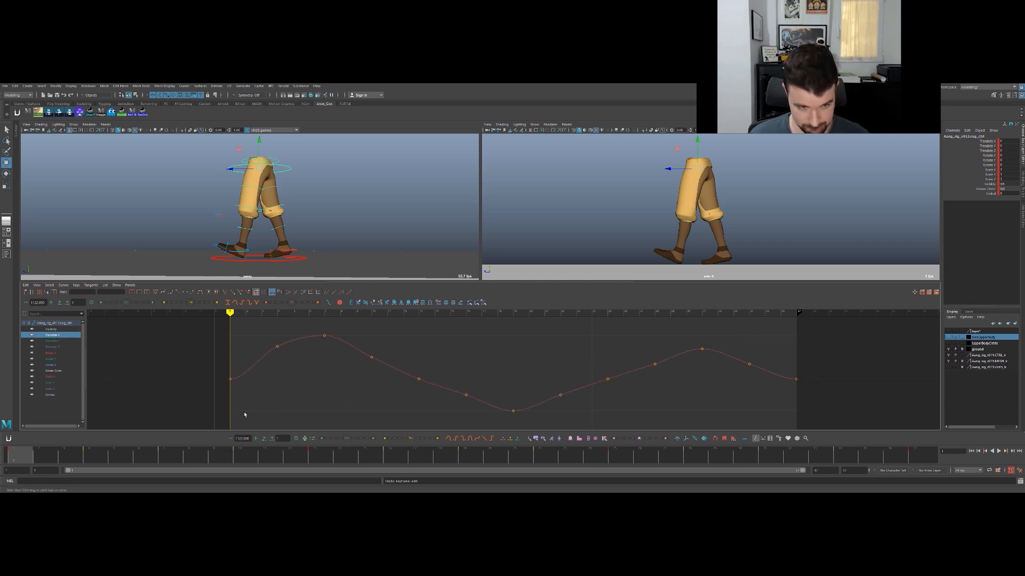
{"action": "left_click_drag", "start_coordinate": [467, 451], "coordinate": [22, 448]}
{"action": "key", "text": "period"}
{"action": "key", "text": "period"}
{"action": "key", "text": "period"}
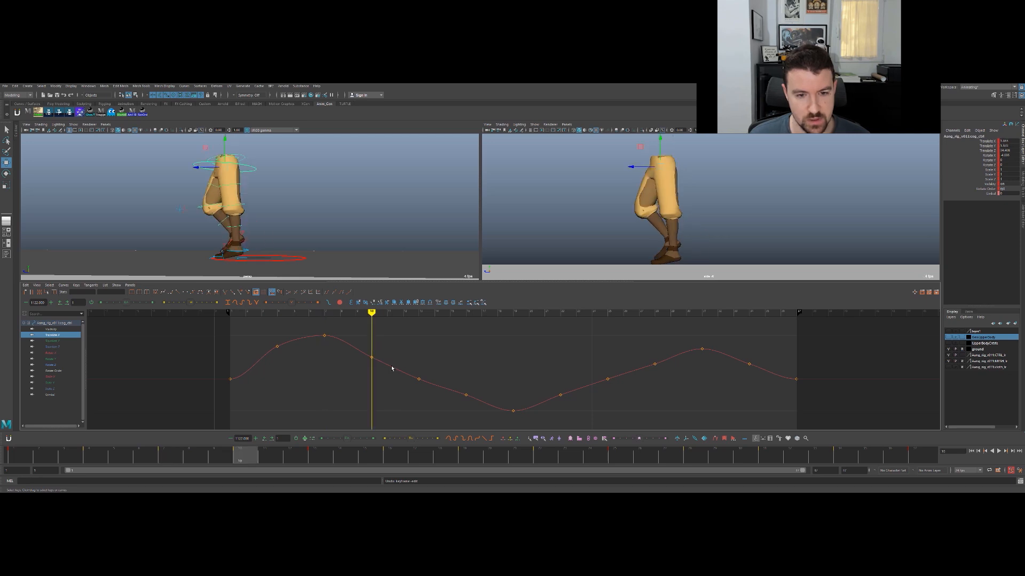
{"action": "left_click_drag", "start_coordinate": [314, 237], "coordinate": [333, 172], "text": "alt"}
{"action": "key", "text": "ctrl+z"}
{"action": "key", "text": "comma"}
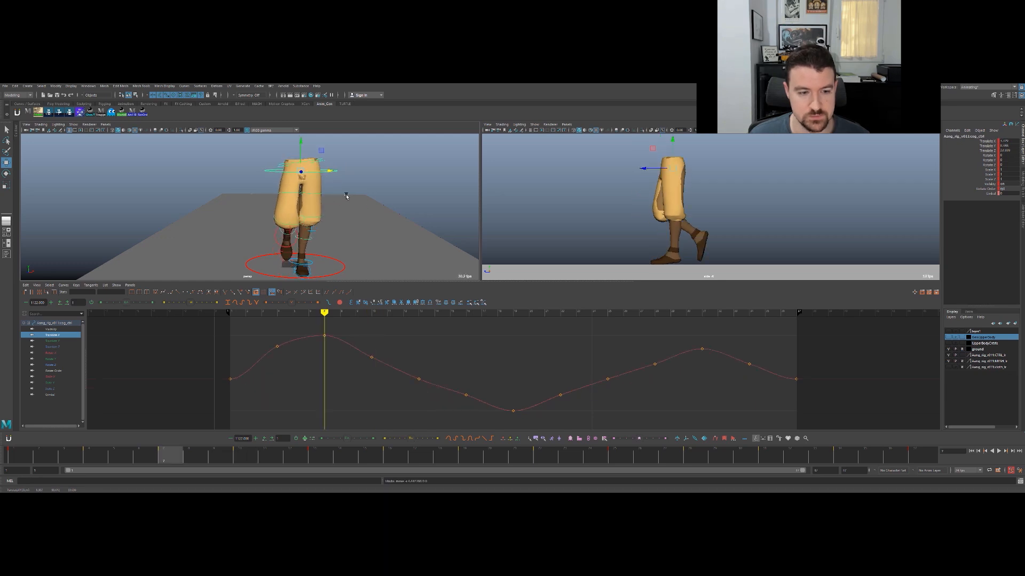
- Raise the Translate X key at frame 10 to round the curve's first peak, checking the neighbouring poses
{"action": "left_click_drag", "start_coordinate": [380, 345], "coordinate": [364, 379]}
{"action": "key", "text": "period"}
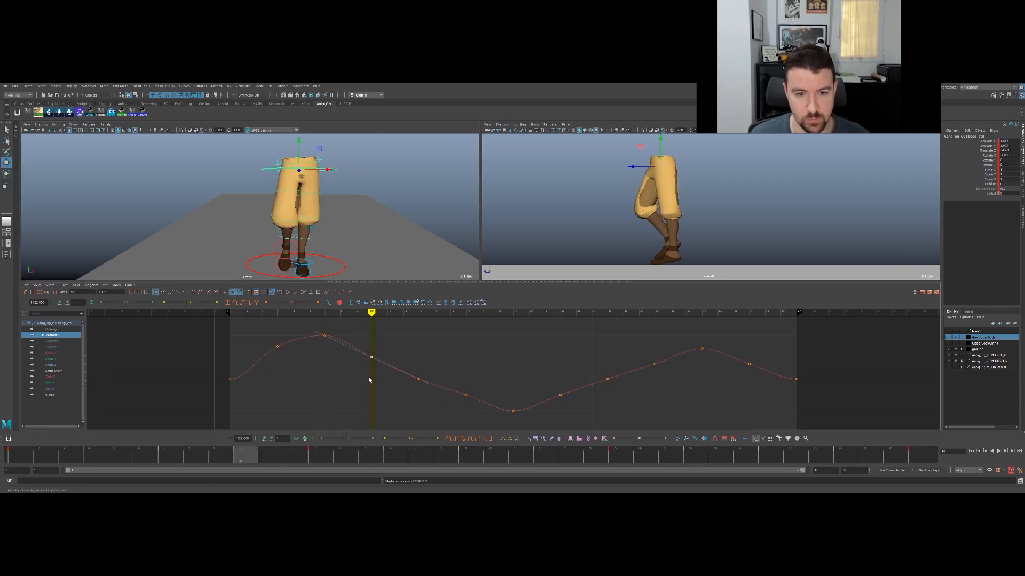
{"action": "middle_click_drag", "start_coordinate": [368, 378], "coordinate": [368, 366]}
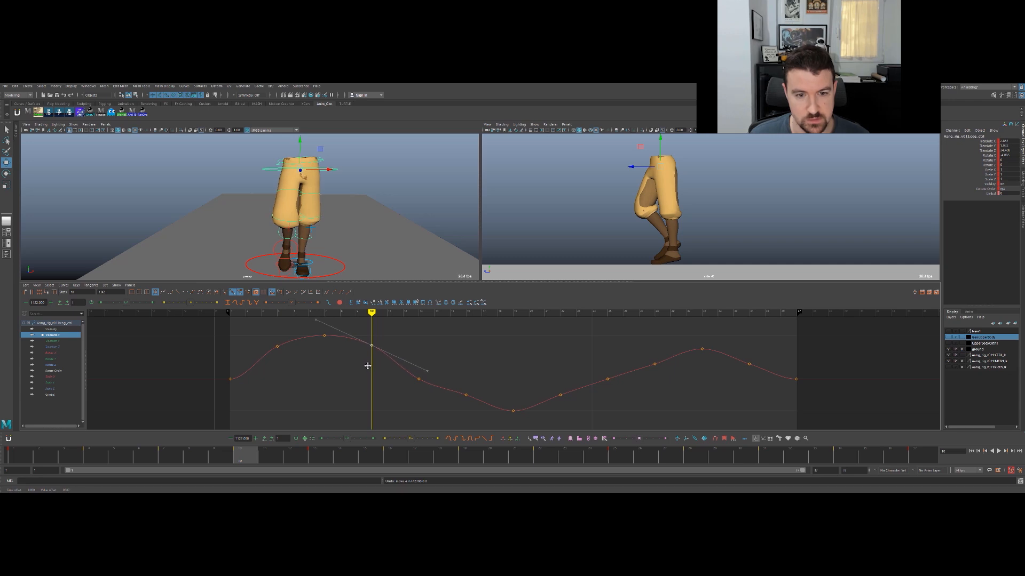
{"action": "key", "text": "comma"}
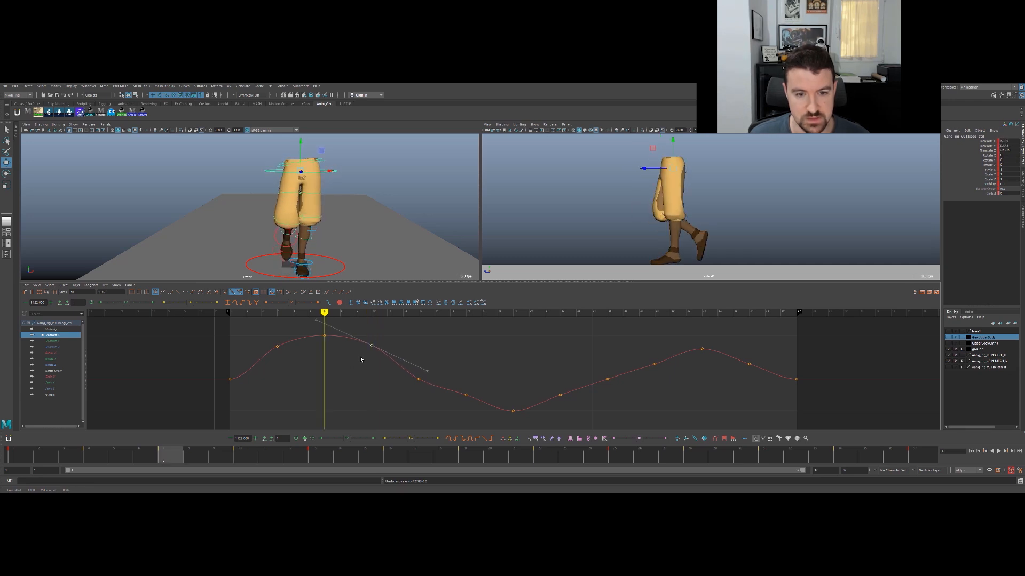
{"action": "key", "text": "period"}
{"action": "key", "text": "period"}
{"action": "key", "text": "comma"}
{"action": "key", "text": "period"}
{"action": "key", "text": "comma"}
{"action": "key", "text": "period"}
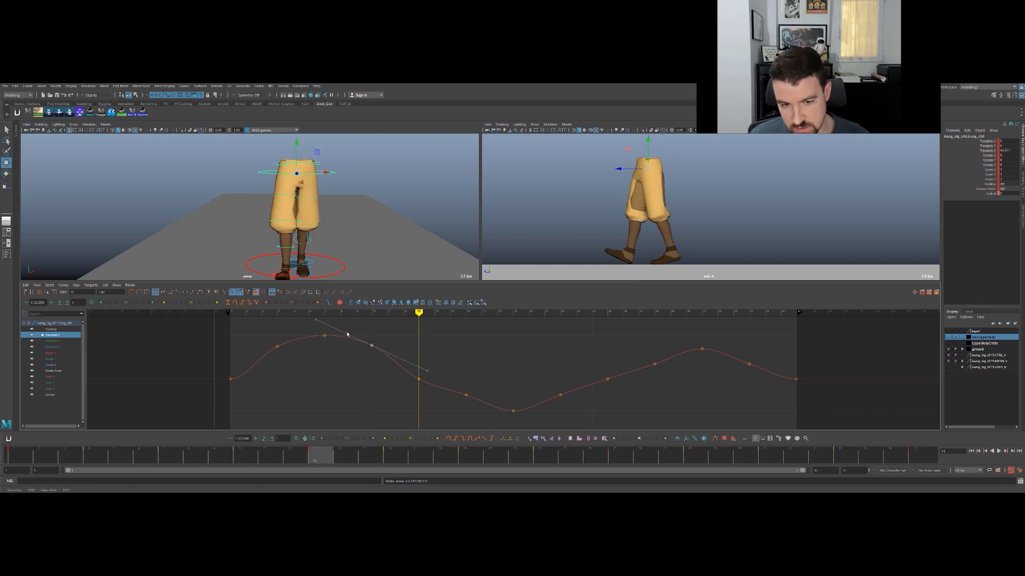
- Lower the Translate X key at frame 16 to round the descent into the curve's valley
{"action": "key", "text": "period"}
{"action": "key", "text": "comma"}
{"action": "key", "text": "period"}
{"action": "key", "text": "period"}
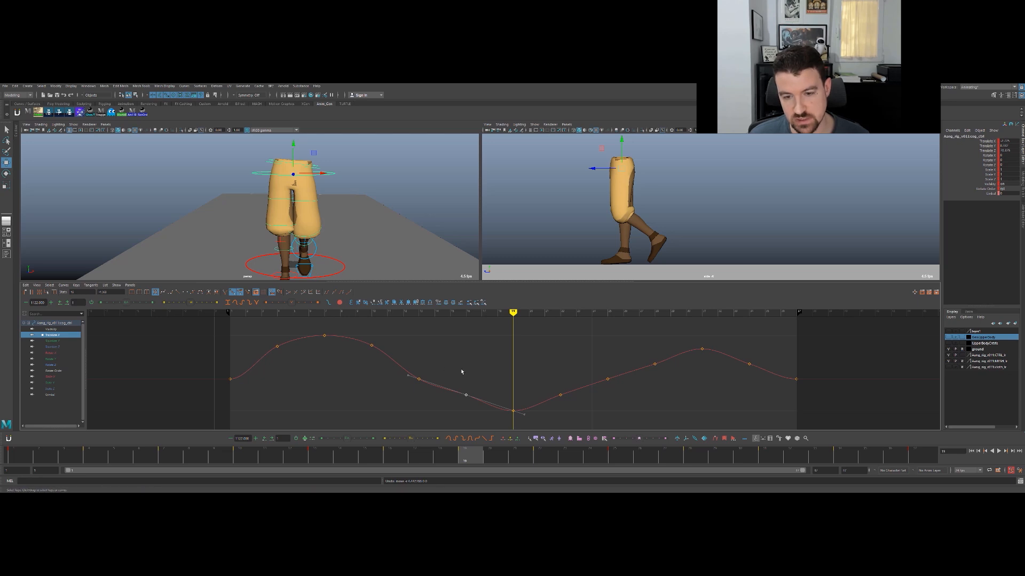
{"action": "key", "text": "comma"}
{"action": "middle_click_drag", "start_coordinate": [468, 347], "coordinate": [466, 356]}
{"action": "key", "text": "comma"}
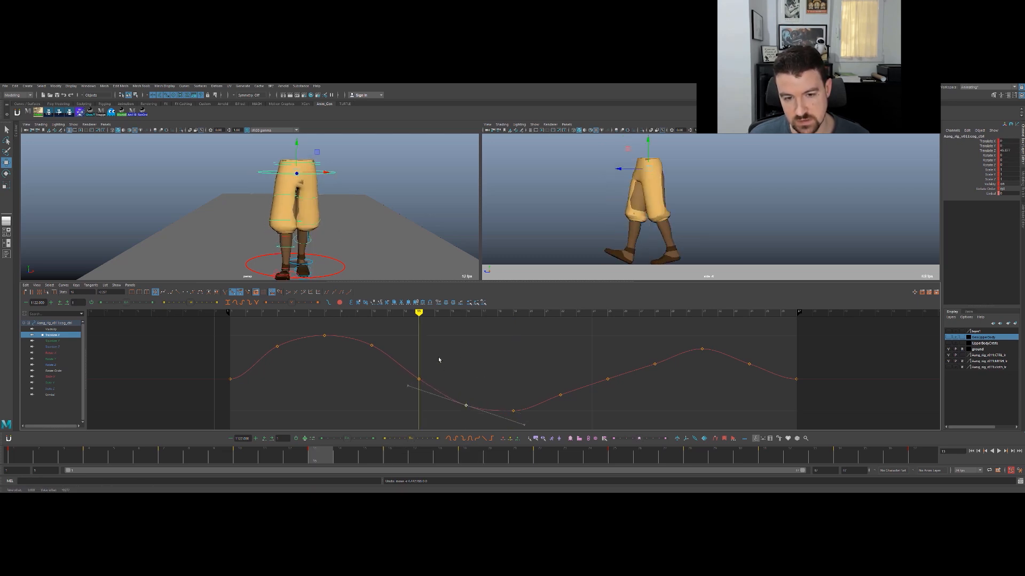
- Check the Translate X keys on the zero line, and lower the key at frame 22 slightly
{"action": "left_click", "coordinate": [420, 380]}
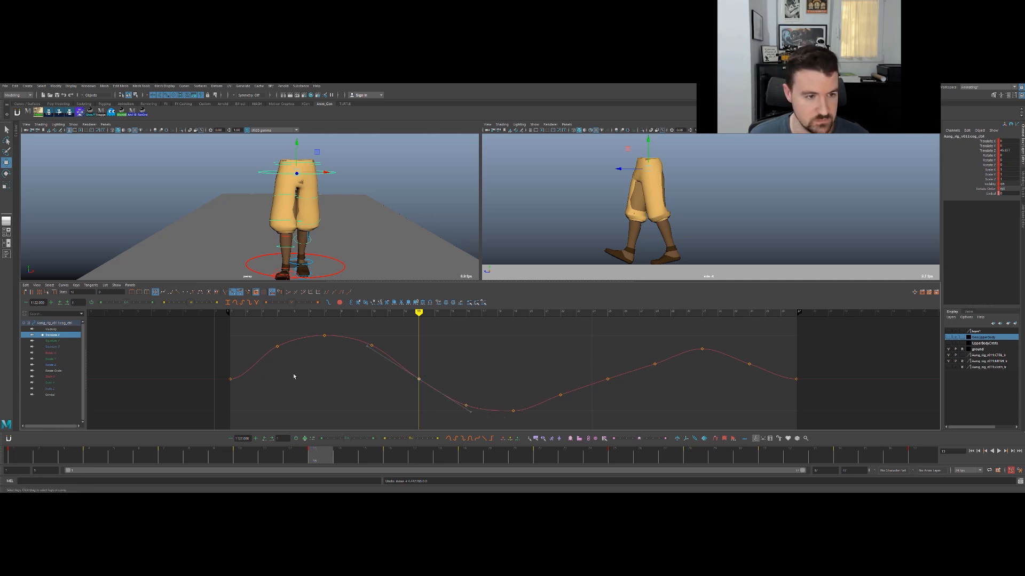
{"action": "left_click_drag", "start_coordinate": [211, 375], "coordinate": [711, 386]}
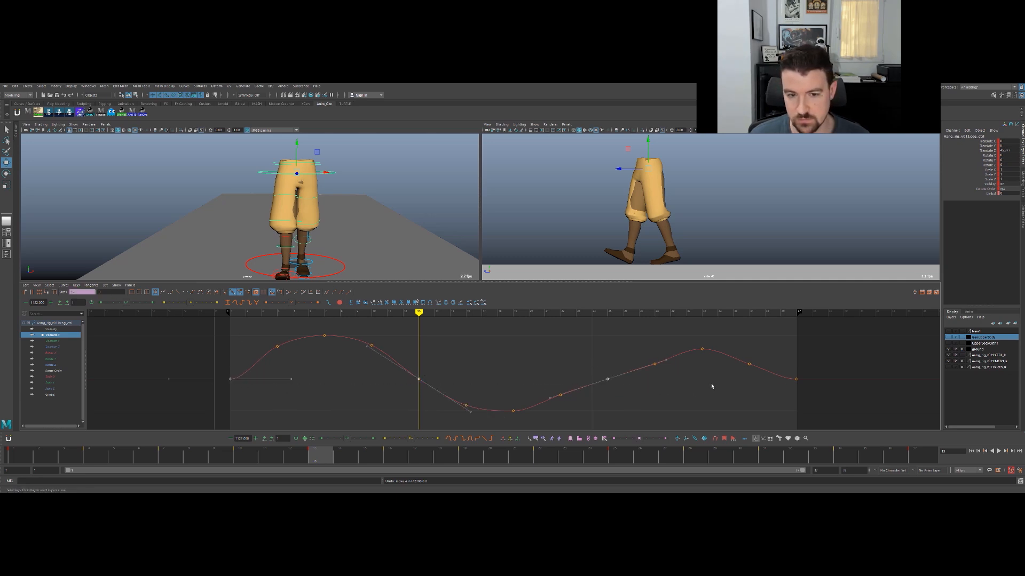
{"action": "left_click", "coordinate": [556, 350]}
{"action": "key", "text": "period"}
{"action": "key", "text": "period"}
{"action": "key", "text": "period"}
{"action": "left_click_drag", "start_coordinate": [546, 378], "coordinate": [574, 413]}
{"action": "middle_click_drag", "start_coordinate": [565, 375], "coordinate": [567, 375]}
- Raise the Translate X key at frame 28 to smooth the climb toward the second peak
{"action": "key", "text": "."}
{"action": "key", "text": "."}
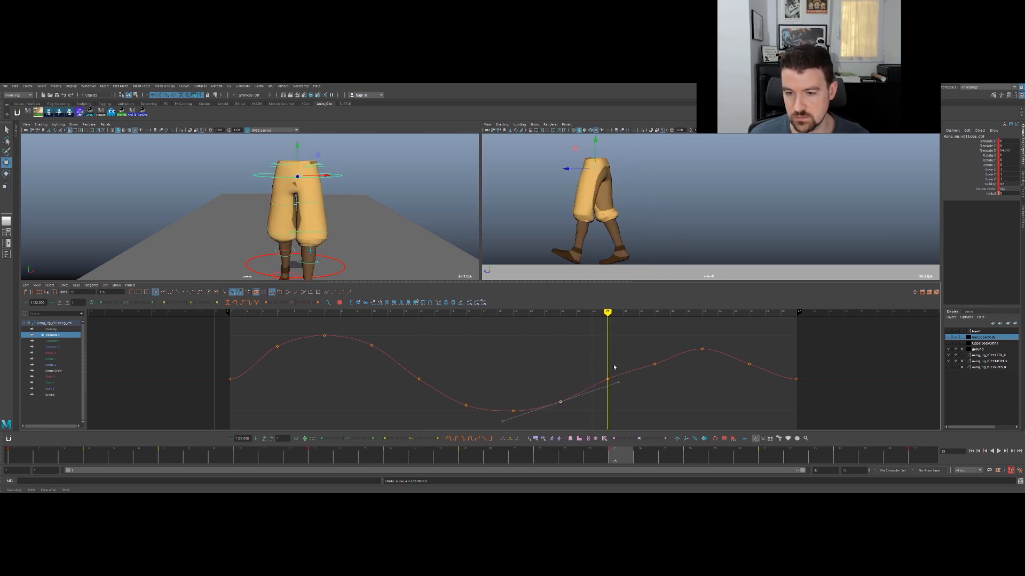
{"action": "left_click_drag", "start_coordinate": [640, 352], "coordinate": [673, 377]}
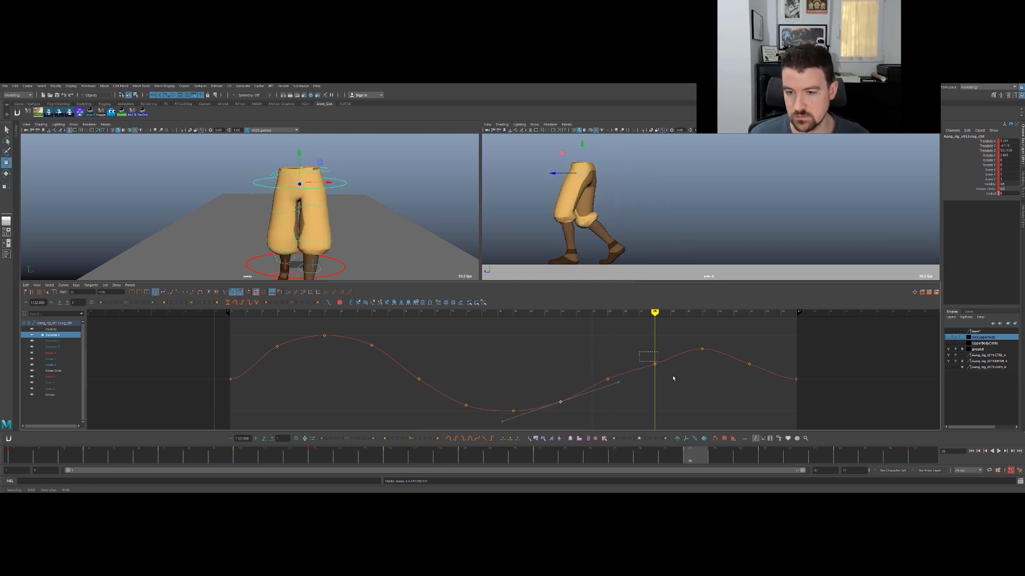
{"action": "middle_click_drag", "start_coordinate": [668, 377], "coordinate": [667, 372]}
{"action": "key", "text": "comma"}
{"action": "key", "text": "comma"}
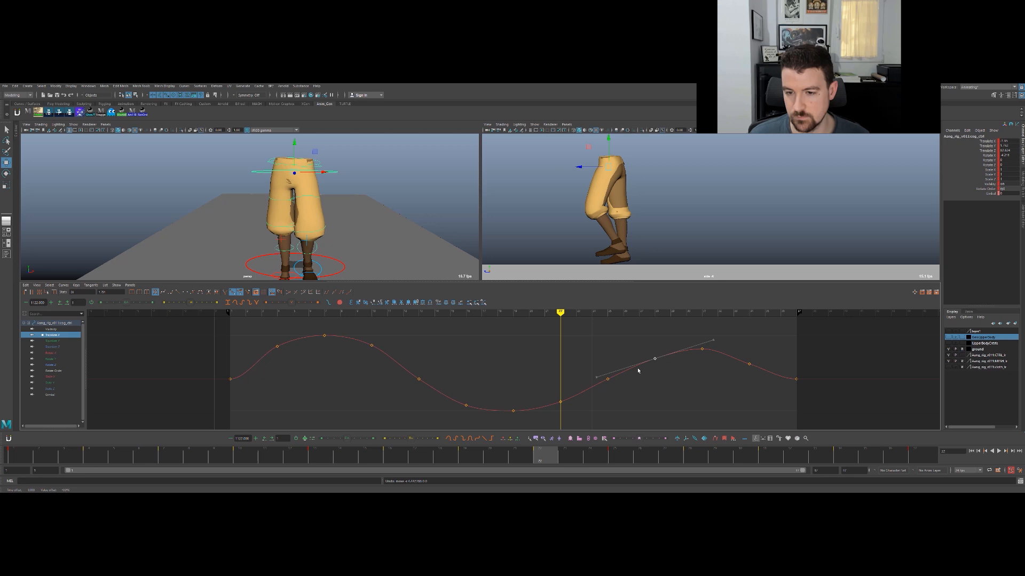
- Raise the Translate X key at frame 34 slightly to round the descent from the second peak
{"action": "key", "text": "period"}
{"action": "right_click_drag", "start_coordinate": [312, 176], "coordinate": [256, 236], "text": "alt"}
{"action": "middle_click_drag", "start_coordinate": [256, 236], "coordinate": [271, 201], "text": "alt"}
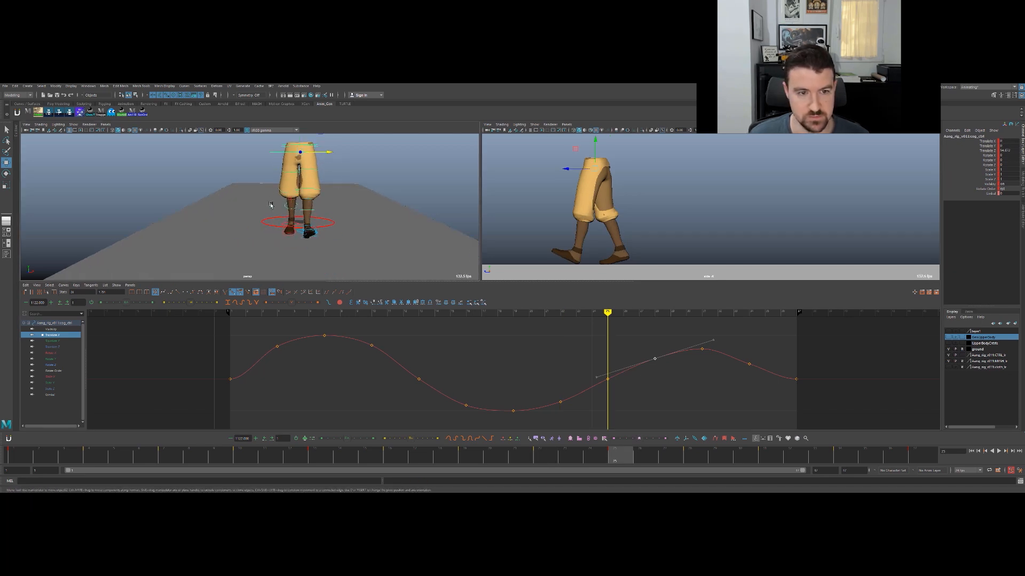
{"action": "left_click_drag", "start_coordinate": [289, 232], "coordinate": [350, 208], "text": "alt"}
{"action": "scroll", "coordinate": [316, 222], "scroll_direction": "up", "scroll_amount": 2}
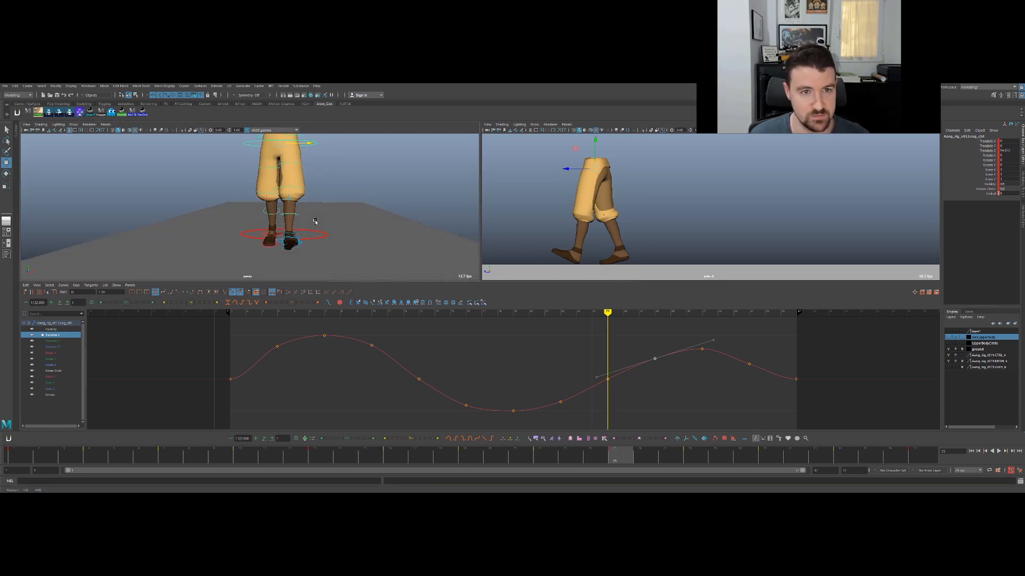
{"action": "middle_click_drag", "start_coordinate": [315, 222], "coordinate": [314, 234], "text": "alt"}
{"action": "left_click_drag", "start_coordinate": [314, 234], "coordinate": [321, 230], "text": "alt"}
{"action": "key", "text": "period"}
{"action": "key", "text": "period"}
{"action": "left_click_drag", "start_coordinate": [774, 341], "coordinate": [746, 370]}
{"action": "key", "text": "period"}
{"action": "middle_click_drag", "start_coordinate": [745, 370], "coordinate": [747, 368]}
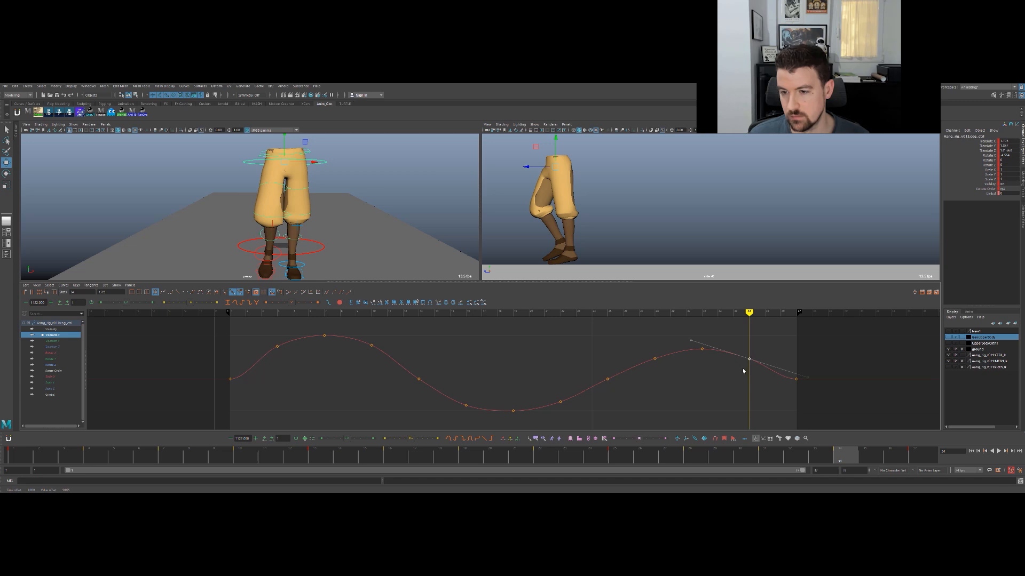
- Tilt the tangent of the last Translate X key downward and nudge the frame 34 key up
{"action": "left_click", "coordinate": [795, 379]}
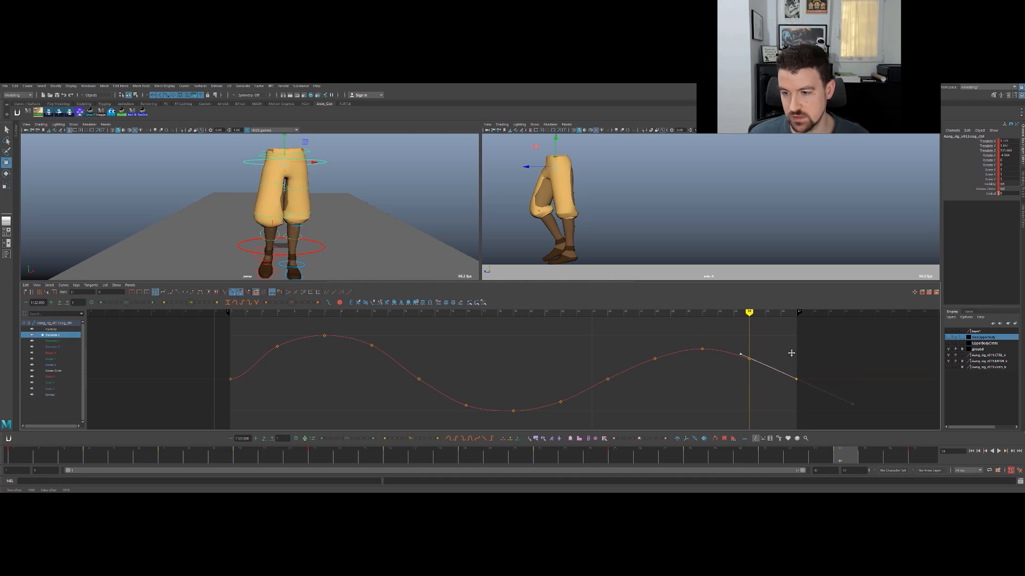
{"action": "left_click", "coordinate": [748, 359]}
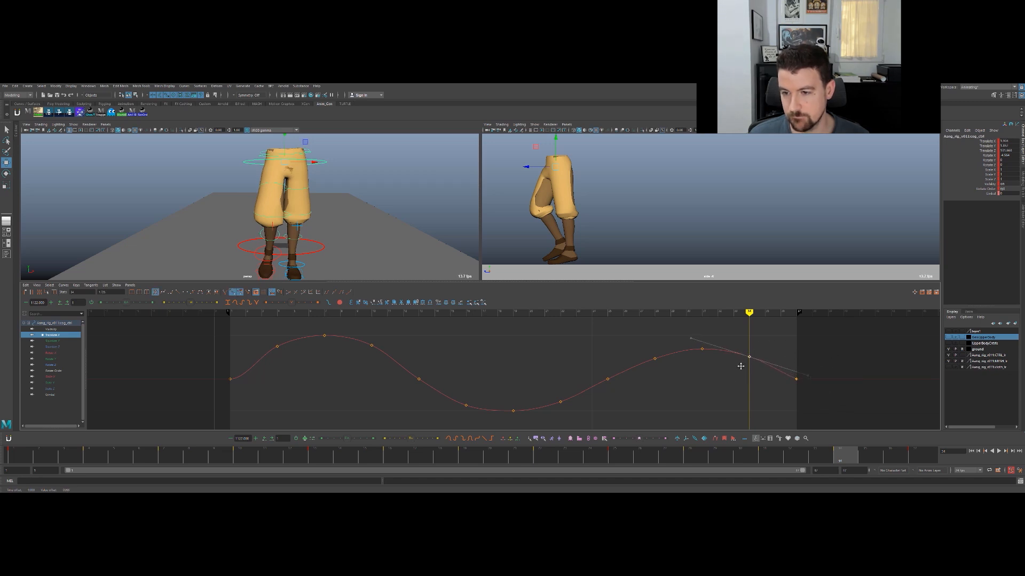
{"action": "left_click", "coordinate": [808, 369]}
- Tilt the tangent of the first Translate X key upward so the curve leaves frame 1 without easing
{"action": "left_click_drag", "start_coordinate": [213, 351], "coordinate": [269, 401]}
{"action": "left_click", "coordinate": [257, 368]}
{"action": "middle_click_drag", "start_coordinate": [272, 383], "coordinate": [277, 378]}
{"action": "key", "text": "ctrl+z"}
{"action": "left_click", "coordinate": [298, 379]}
{"action": "key", "text": "q"}
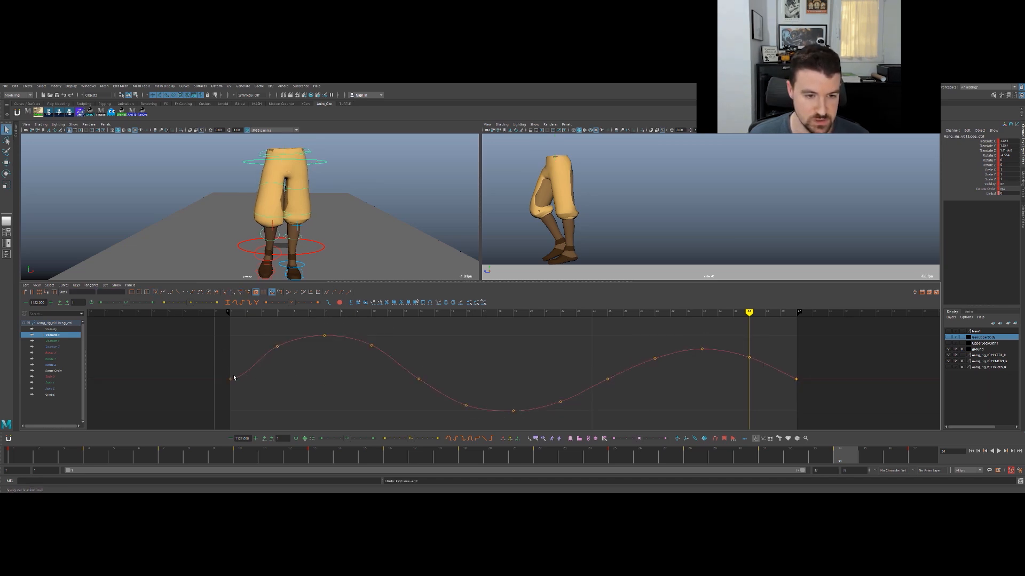
{"action": "left_click", "coordinate": [230, 379]}
{"action": "left_click", "coordinate": [274, 380]}
{"action": "middle_click_drag", "start_coordinate": [270, 380], "coordinate": [251, 346]}
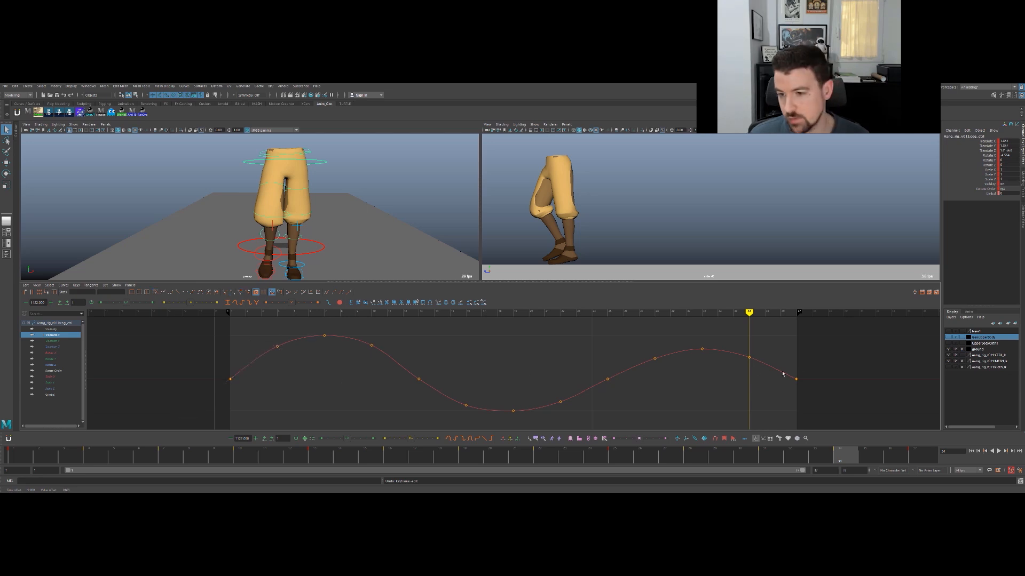
- Turn the perspective view to the character's side and isolate the COG's Rotate X curve
{"action": "middle_click_drag", "start_coordinate": [301, 363], "coordinate": [297, 354]}
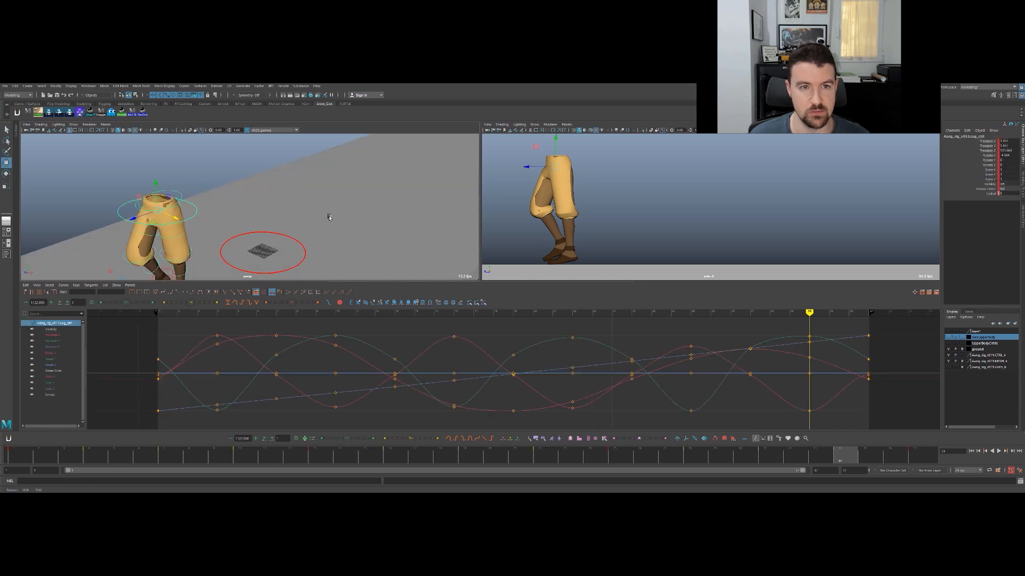
{"action": "left_click_drag", "start_coordinate": [329, 217], "coordinate": [197, 206], "text": "alt"}
{"action": "middle_click_drag", "start_coordinate": [197, 206], "coordinate": [296, 211], "text": "alt"}
{"action": "right_click_drag", "start_coordinate": [296, 211], "coordinate": [325, 217], "text": "alt"}
{"action": "left_click_drag", "start_coordinate": [325, 218], "coordinate": [329, 206], "text": "alt"}
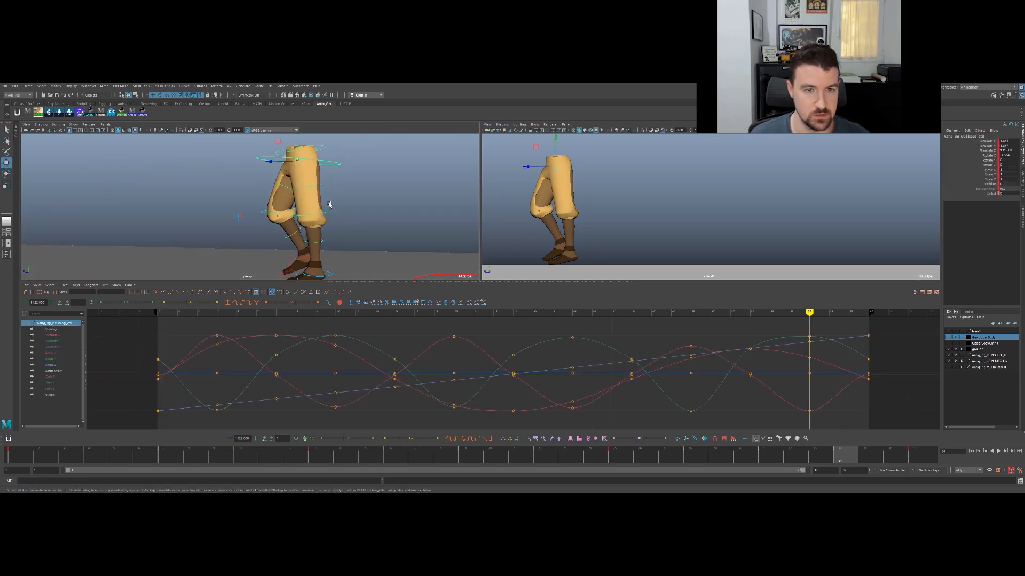
{"action": "right_click_drag", "start_coordinate": [329, 206], "coordinate": [304, 204], "text": "alt"}
{"action": "key", "text": "q"}
{"action": "left_click", "coordinate": [63, 342]}
{"action": "key", "text": "w"}
{"action": "left_click", "coordinate": [66, 354]}
- Try rotating the COG at frame 4 to test its forward lean, and undo the rotation
{"action": "key", "text": "comma"}
{"action": "key", "text": "comma"}
{"action": "key", "text": "comma"}
{"action": "key", "text": "comma"}
{"action": "key", "text": "comma"}
{"action": "key", "text": "comma"}
{"action": "key", "text": "comma"}
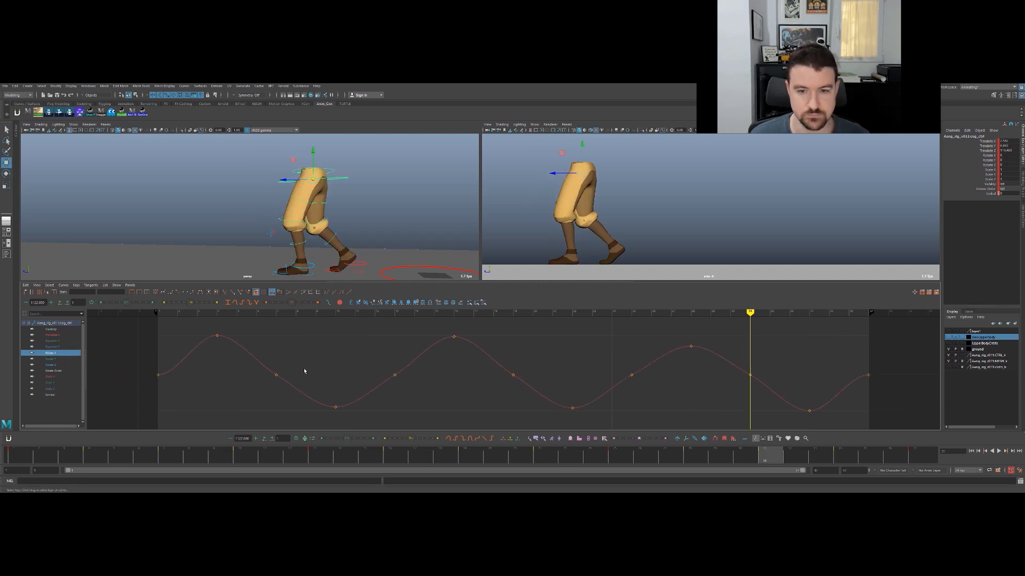
{"action": "left_click_drag", "start_coordinate": [99, 451], "coordinate": [40, 453]}
{"action": "key", "text": "e"}
{"action": "key", "text": "period"}
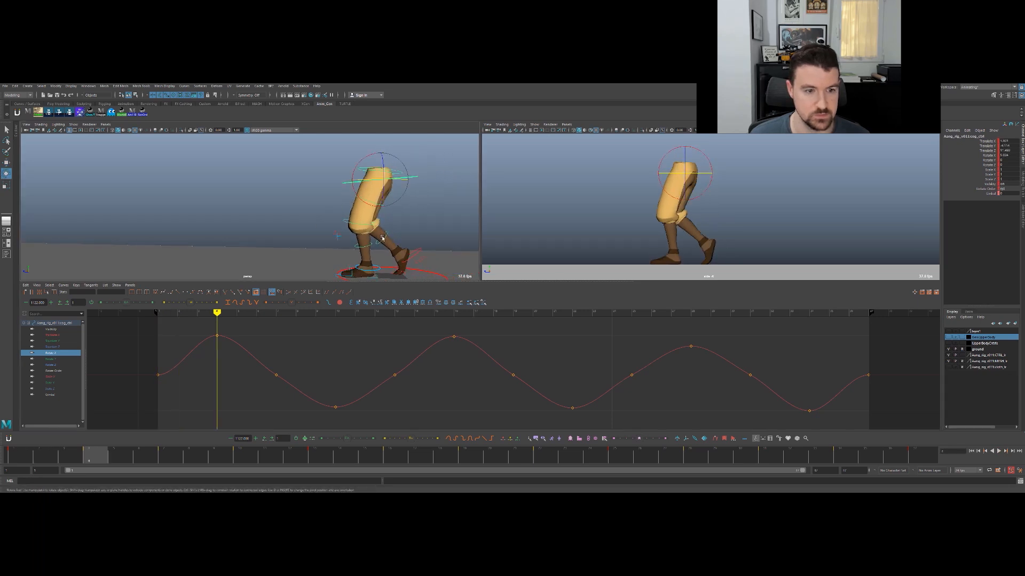
{"action": "left_click_drag", "start_coordinate": [354, 177], "coordinate": [357, 181]}
{"action": "key", "text": "ctrl+z"}
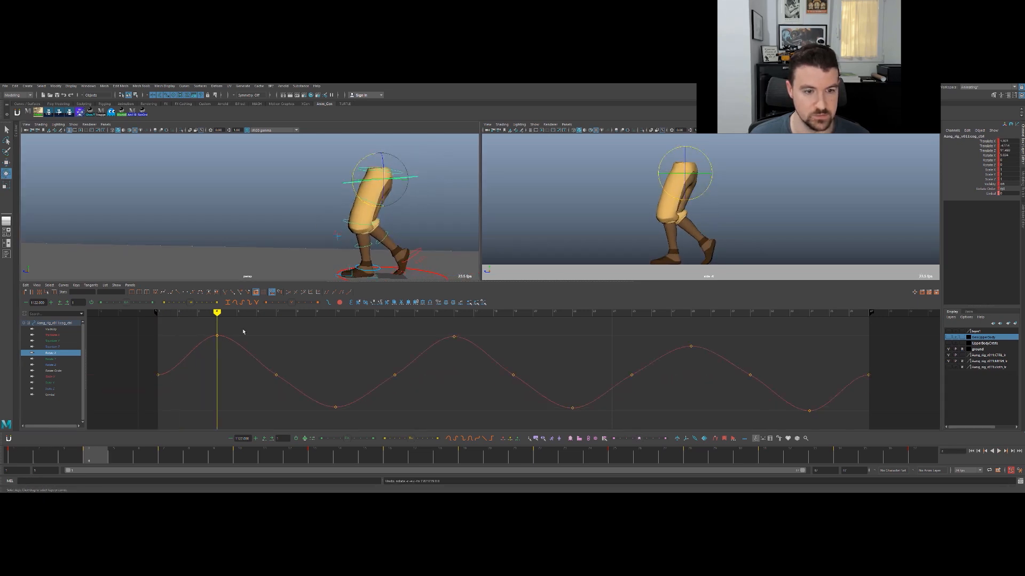
- Tilt the tangent of the first Rotate X key upward and lower the key at frame 7
{"action": "key", "text": "comma"}
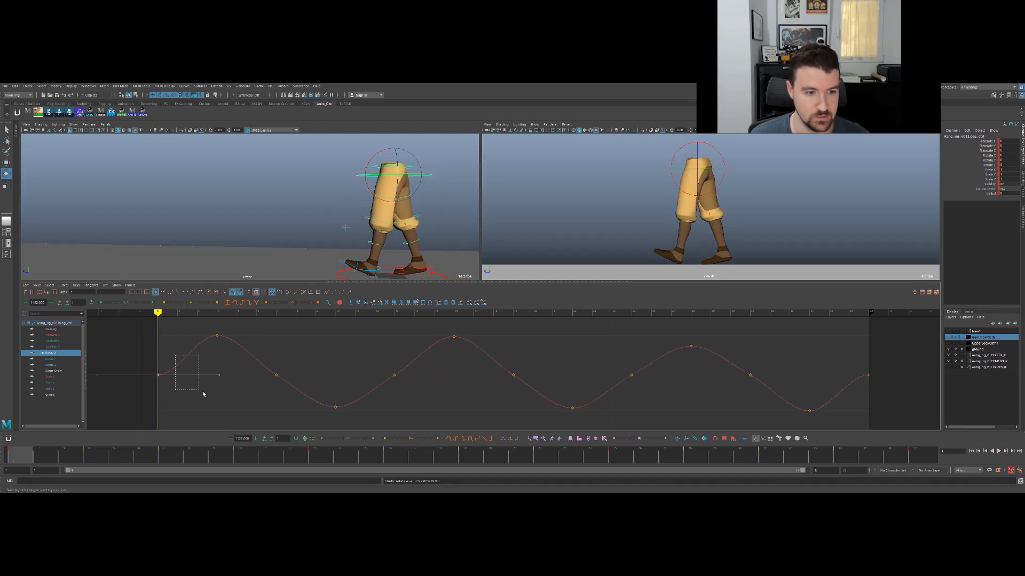
{"action": "left_click_drag", "start_coordinate": [216, 375], "coordinate": [292, 373]}
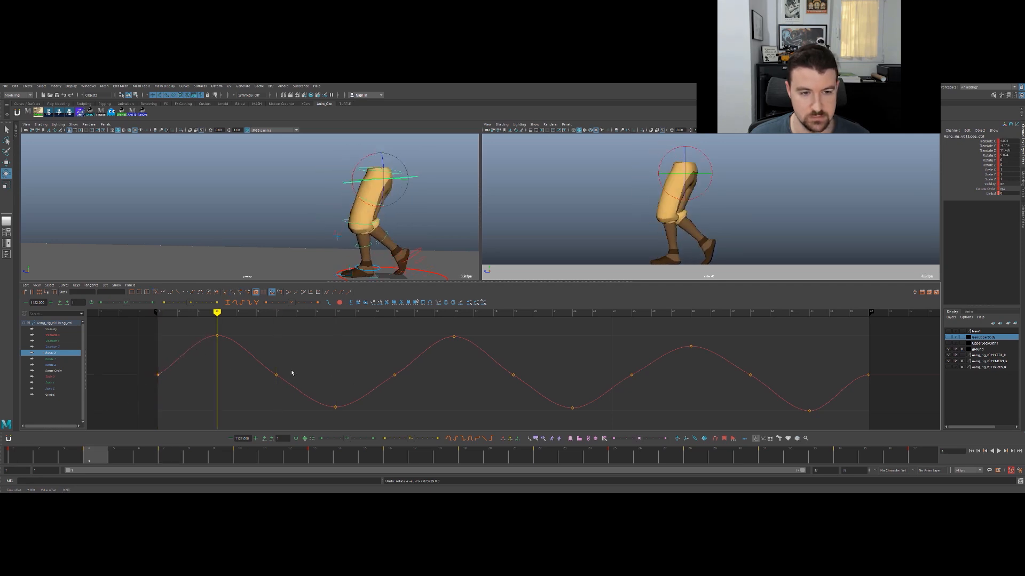
{"action": "key", "text": "period"}
- Lower the Rotate X key at frame 13 to the height of the frame 7 key
{"action": "key", "text": "period"}
{"action": "key", "text": "comma"}
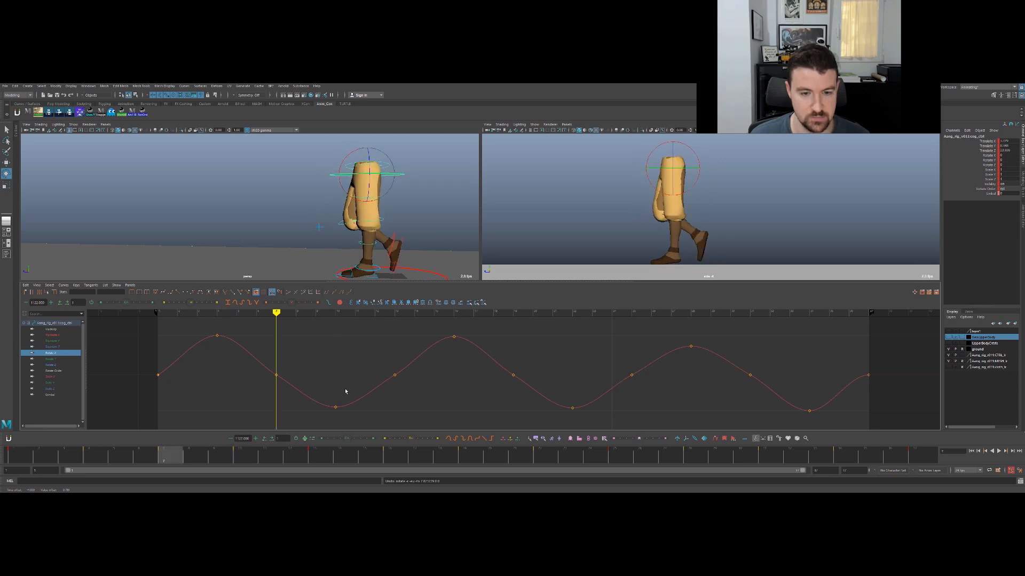
{"action": "left_click_drag", "start_coordinate": [287, 360], "coordinate": [260, 394]}
{"action": "middle_click_drag", "start_coordinate": [292, 358], "coordinate": [294, 370]}
- Step back and forth through the poses around frames 10 to 16 to examine the COG's lean from the side
{"action": "key", "text": "period"}
{"action": "key", "text": "period"}
{"action": "left_click_drag", "start_coordinate": [375, 363], "coordinate": [404, 388]}
{"action": "middle_click_drag", "start_coordinate": [394, 355], "coordinate": [392, 366]}
{"action": "key", "text": "comma"}
{"action": "key", "text": "period"}
{"action": "key", "text": "period"}
{"action": "key", "text": "comma"}
{"action": "key", "text": "comma"}
{"action": "key", "text": "comma"}
{"action": "key", "text": "period"}
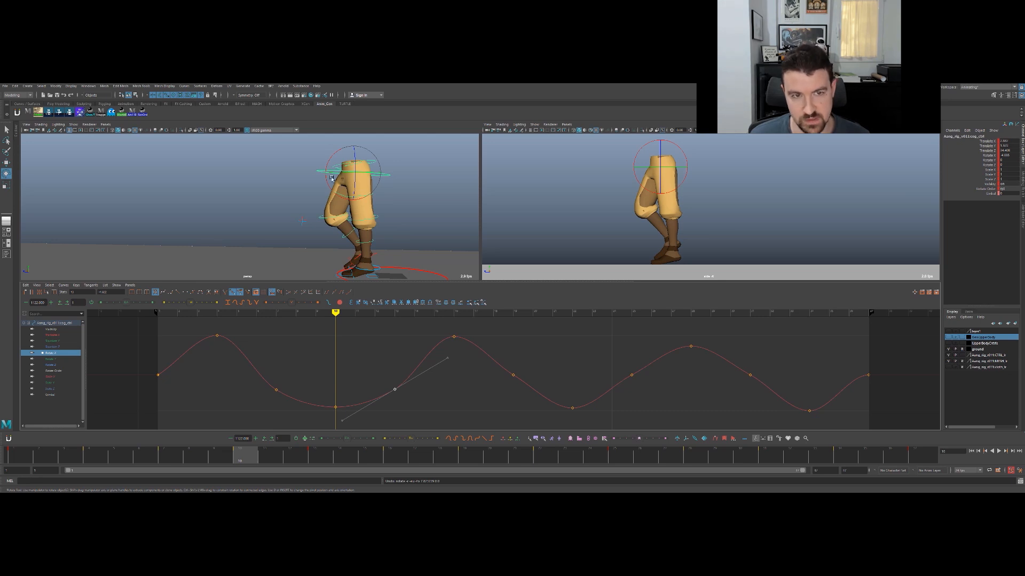
{"action": "key", "text": "w"}
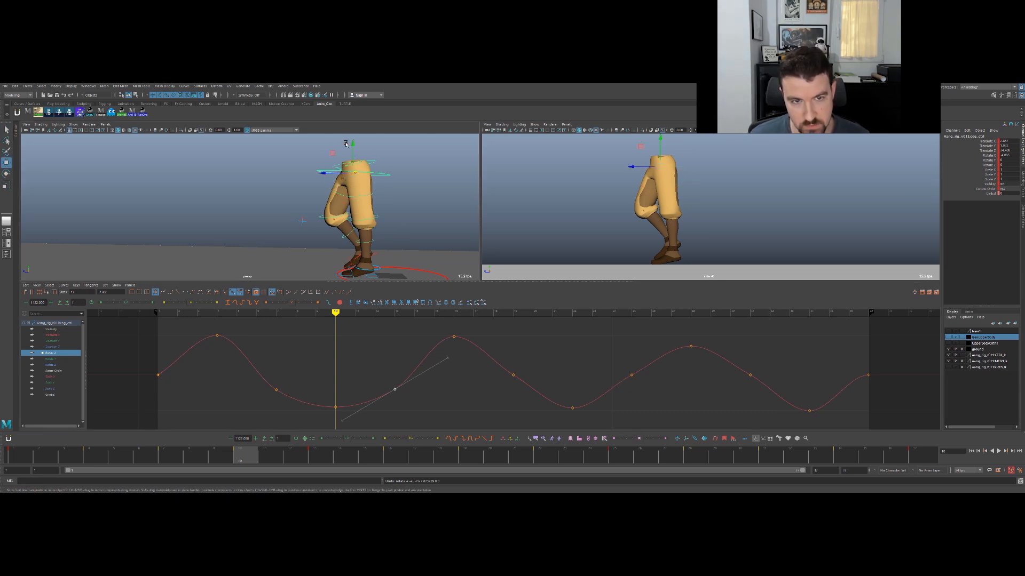
{"action": "key", "text": "period"}
{"action": "key", "text": "comma"}
{"action": "key", "text": "period"}
{"action": "key", "text": "period"}
{"action": "key", "text": "comma"}
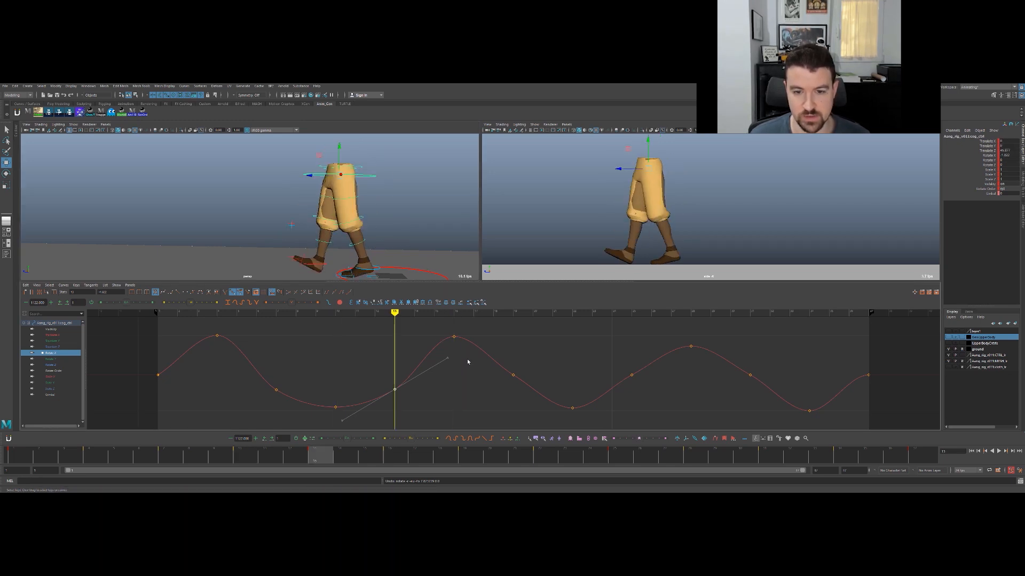
- Lower the Rotate X keys at frames 19, 25 and 31 to match the lowered frame 7 and 13 keys
{"action": "key", "text": "period"}
{"action": "key", "text": "period"}
{"action": "mouse_move", "coordinate": [532, 367]}
{"action": "middle_mouse_down"}
{"action": "mouse_move", "coordinate": [527, 359]}
{"action": "mouse_move", "coordinate": [543, 378]}
{"action": "middle_mouse_up"}
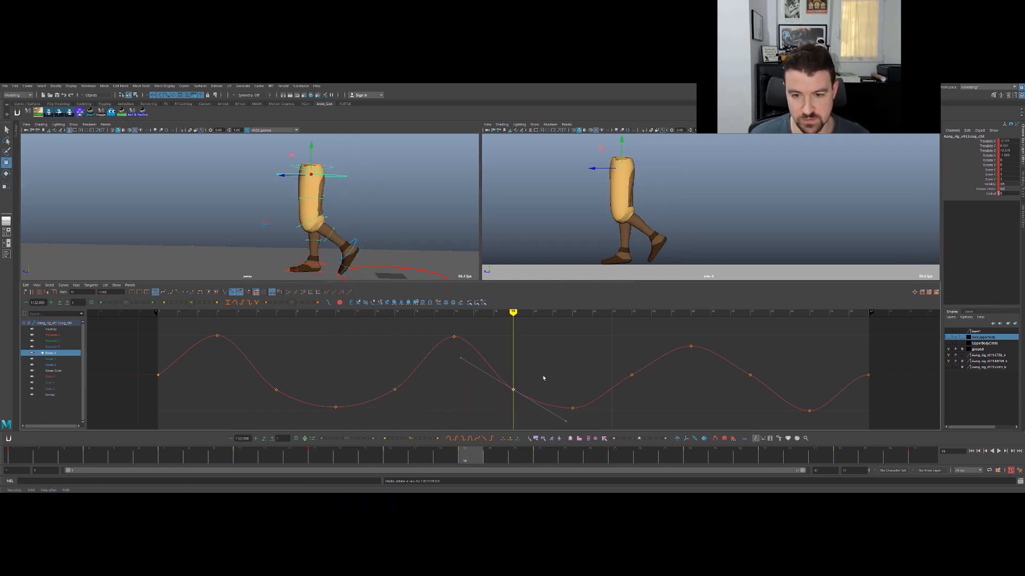
{"action": "middle_click_drag", "start_coordinate": [642, 382], "coordinate": [630, 396]}
{"action": "key", "text": "period"}
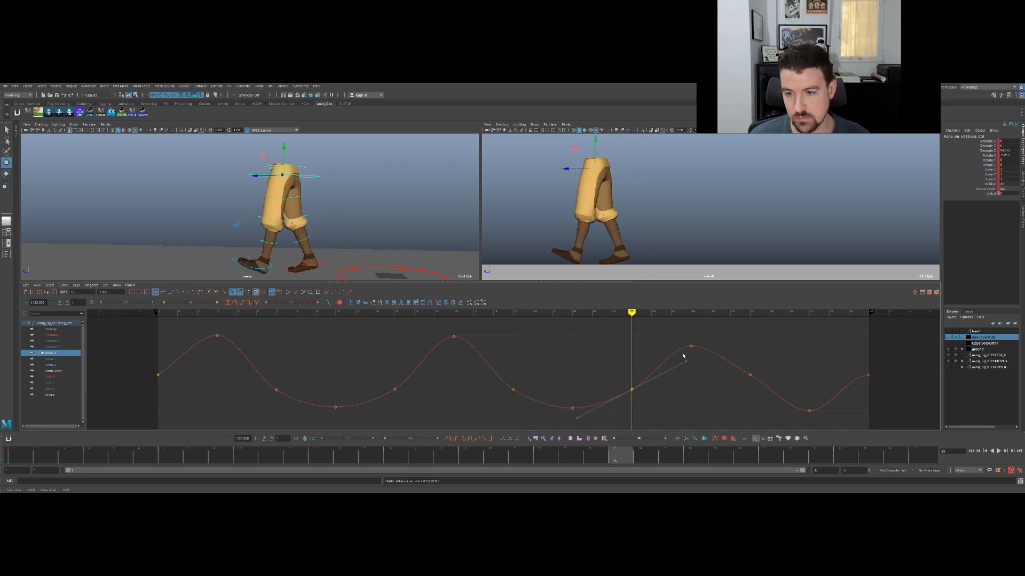
{"action": "key", "text": "period"}
{"action": "key", "text": "period"}
{"action": "left_click", "coordinate": [750, 375]}
{"action": "middle_click_drag", "start_coordinate": [766, 355], "coordinate": [767, 369]}
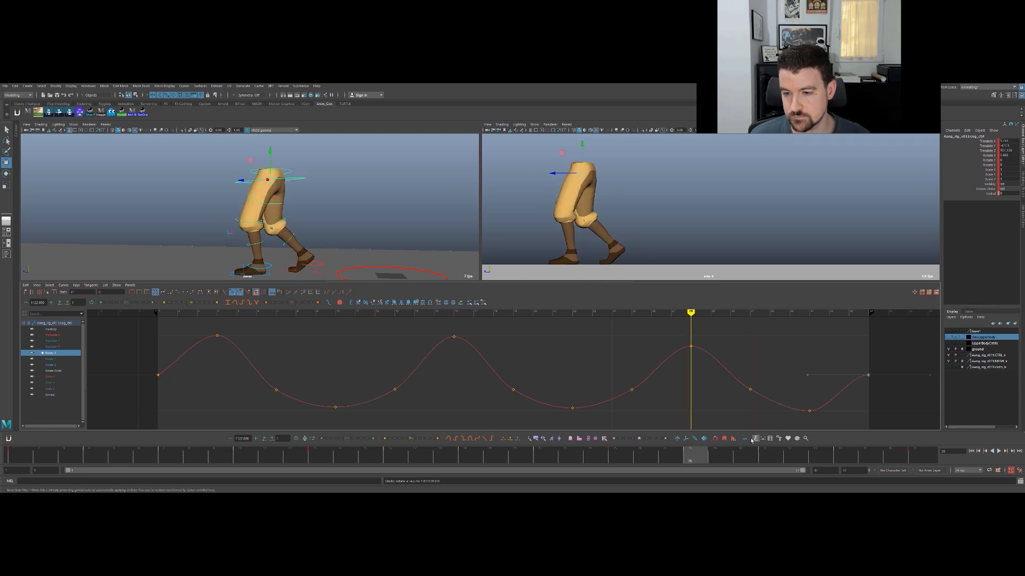
{"action": "middle_click_drag", "start_coordinate": [768, 395], "coordinate": [757, 373]}
- Lower the last Rotate X key at frame 37 slightly and steepen its incoming tangent
{"action": "key", "text": "period"}
{"action": "key", "text": "period"}
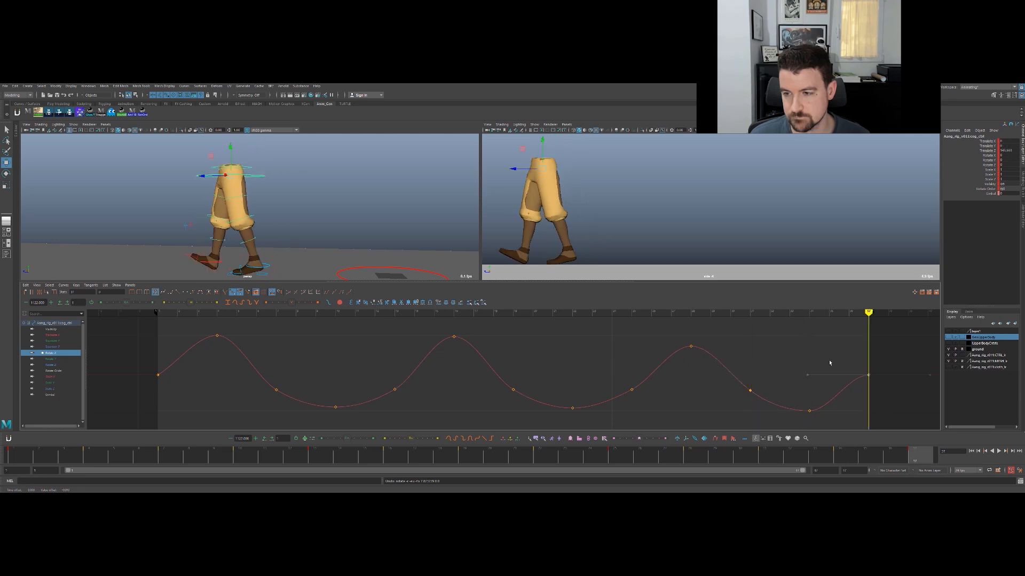
{"action": "middle_click_drag", "start_coordinate": [844, 390], "coordinate": [870, 424]}
{"action": "left_click", "coordinate": [837, 355]}
- Play the walk from frame 1 to review the COG's forward and backward lean
{"action": "key", "text": "comma"}
{"action": "key", "text": "comma"}
{"action": "left_click_drag", "start_coordinate": [760, 454], "coordinate": [21, 454]}
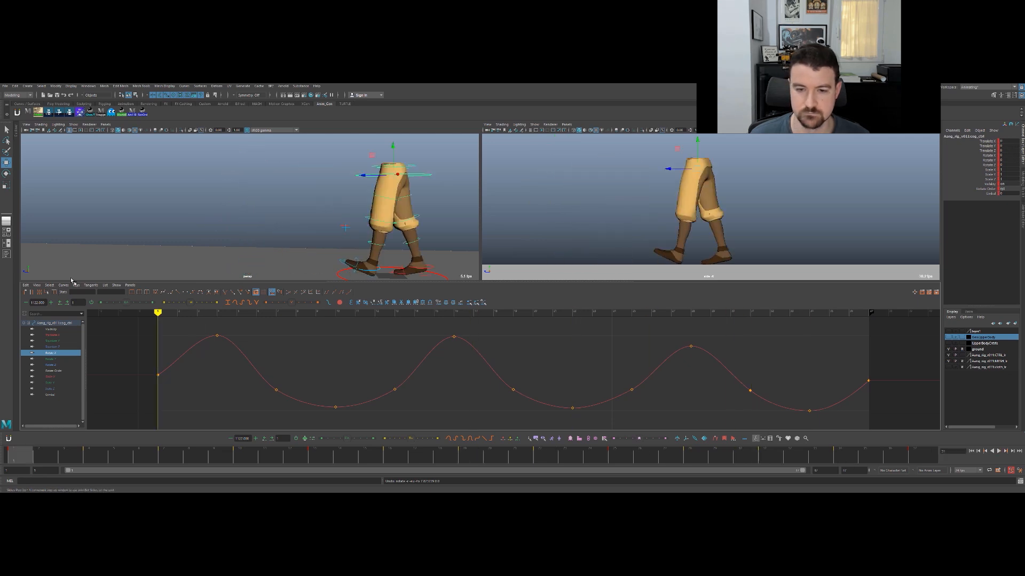
{"action": "key", "text": "alt+v"}
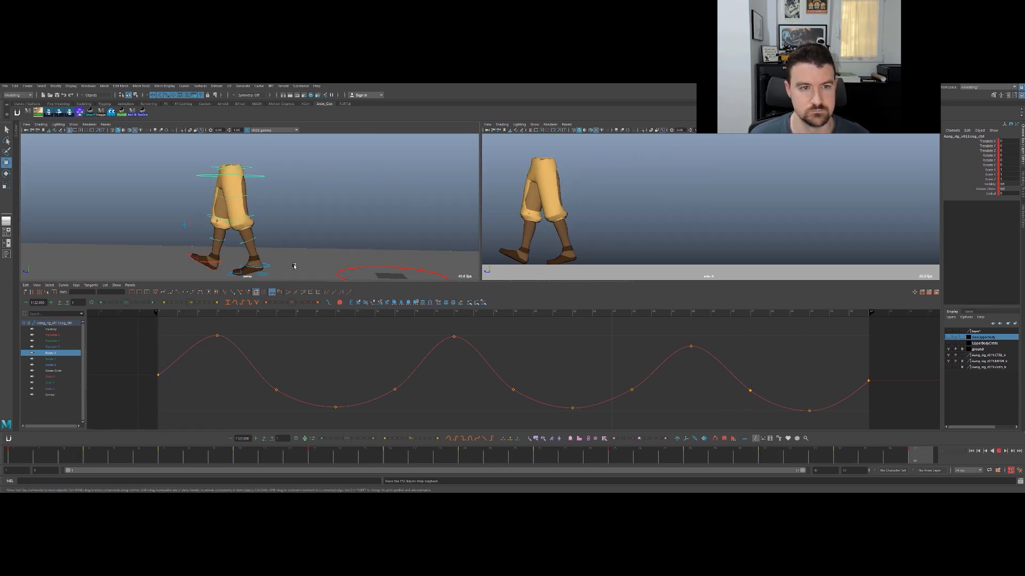
{"action": "key", "text": "Escape"}
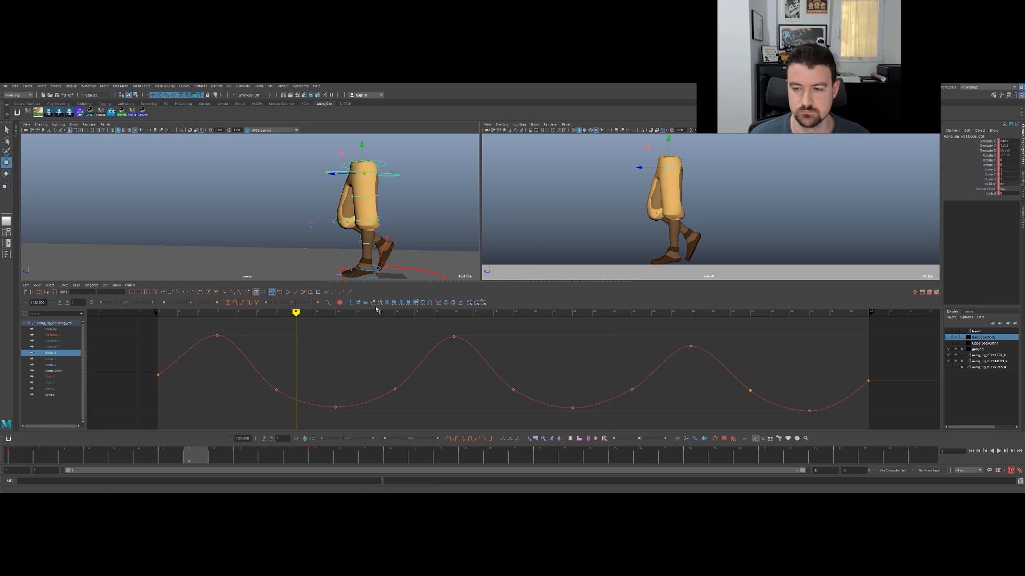
- Lower the Rotate X peak keys at frames 4, 16 and 28 to reduce the forward lean
{"action": "left_click_drag", "start_coordinate": [433, 322], "coordinate": [486, 354]}
{"action": "middle_click_drag", "start_coordinate": [465, 351], "coordinate": [465, 365]}
{"action": "key", "text": "ctrl+z"}
{"action": "key", "text": "period"}
{"action": "key", "text": "period"}
{"action": "key", "text": "period"}
{"action": "left_click", "coordinate": [219, 336]}
{"action": "middle_click_drag", "start_coordinate": [221, 343], "coordinate": [227, 358]}
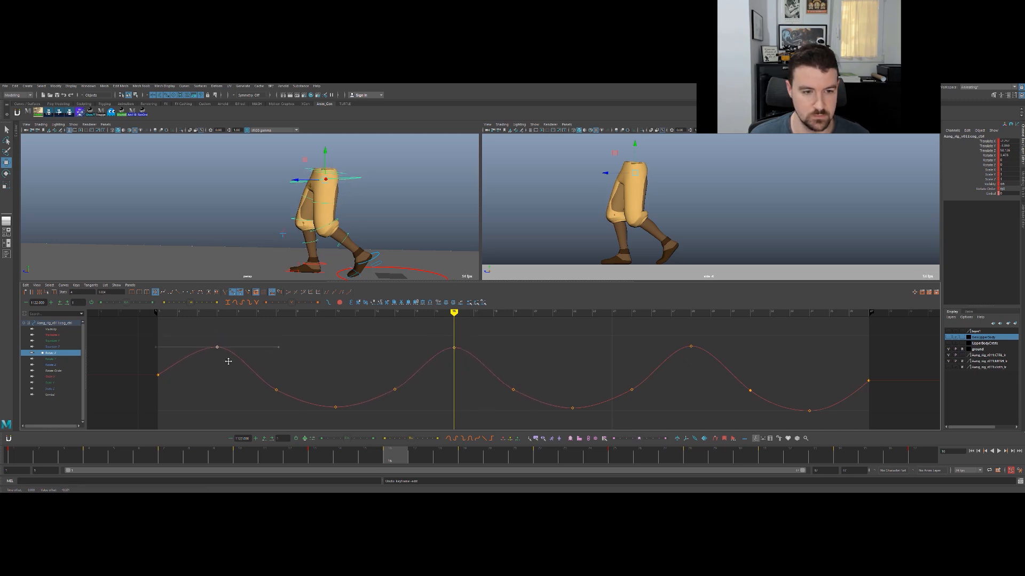
{"action": "left_click_drag", "start_coordinate": [741, 366], "coordinate": [742, 367]}
{"action": "middle_click_drag", "start_coordinate": [687, 358], "coordinate": [828, 353]}
- Adjust the first Rotate X key to the height of the last key, with a brief playback check
{"action": "left_click_drag", "start_coordinate": [187, 385], "coordinate": [188, 386]}
{"action": "middle_click_drag", "start_coordinate": [187, 376], "coordinate": [178, 387]}
{"action": "left_click_drag", "start_coordinate": [91, 451], "coordinate": [17, 454]}
{"action": "key", "text": "alt+v"}
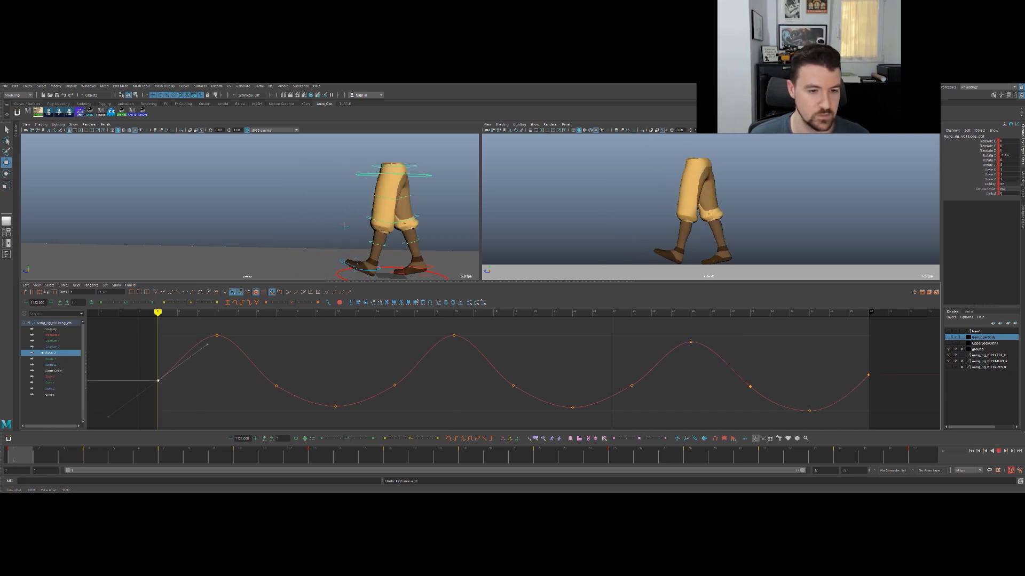
{"action": "key", "text": "alt+v"}
{"action": "middle_click_drag", "start_coordinate": [280, 385], "coordinate": [269, 380]}
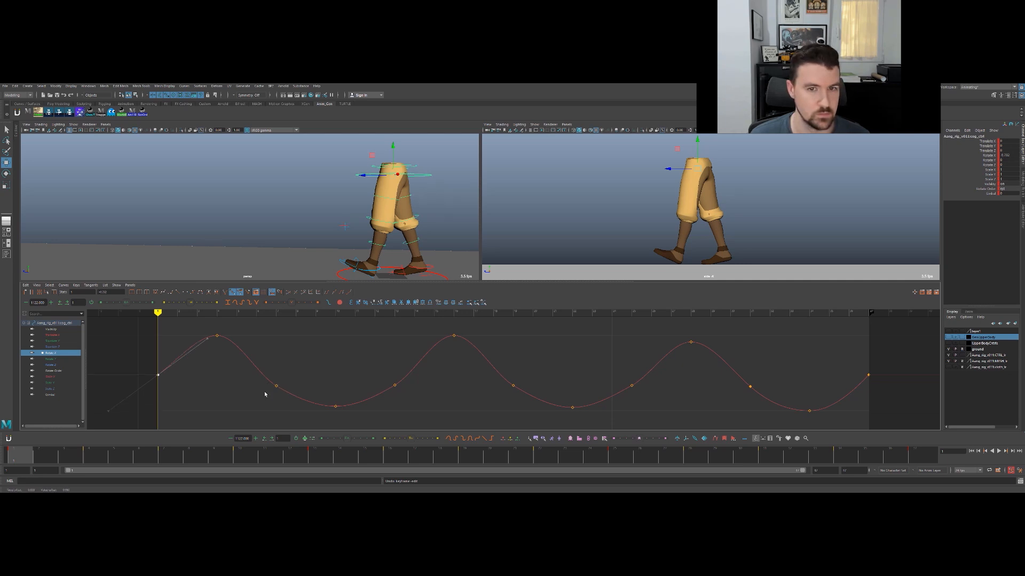
- Scrub through the walk and inspect the COG control's Rotate Y and Rotate Z curves, ending with nothing selected
{"action": "left_click_drag", "start_coordinate": [56, 455], "coordinate": [546, 427]}
{"action": "key", "text": "q"}
{"action": "left_click", "coordinate": [57, 359]}
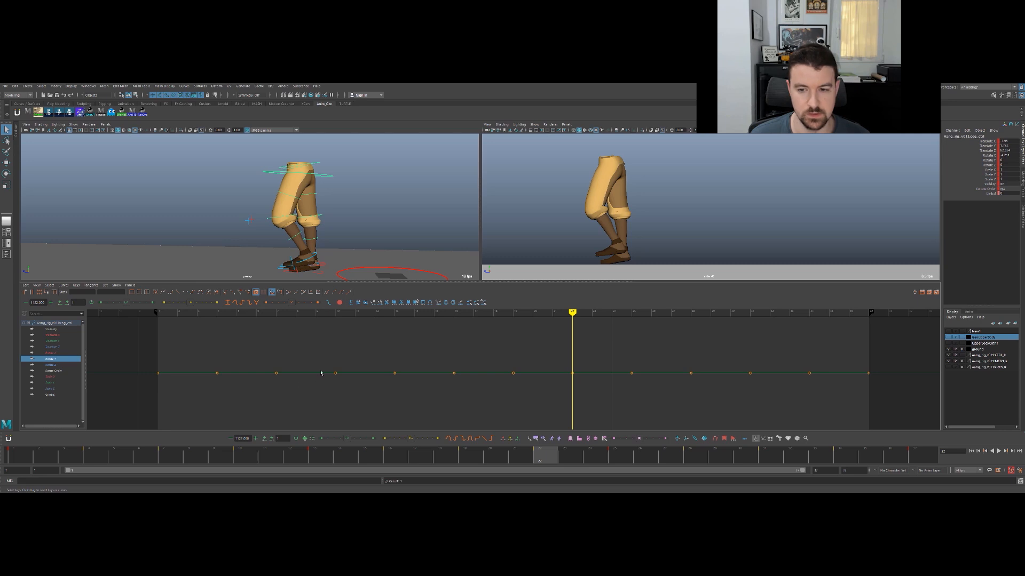
{"action": "left_click", "coordinate": [66, 366]}
{"action": "left_click", "coordinate": [54, 323]}
{"action": "key", "text": "w"}
{"action": "key", "text": "q"}
{"action": "left_click", "coordinate": [372, 224]}
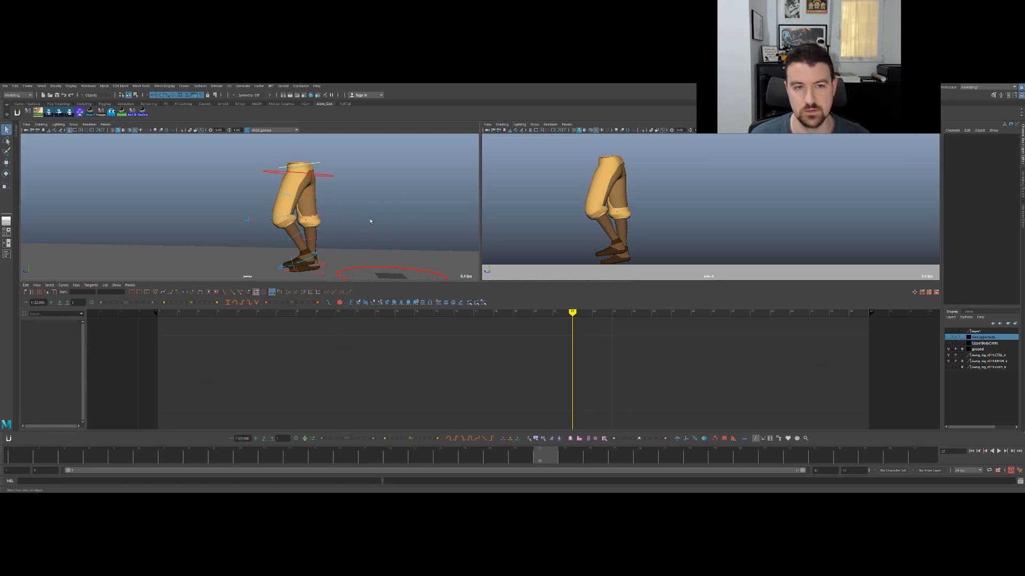
- Select the hips control and inspect its Rotate Y curve and the hip twist from above
{"action": "left_click", "coordinate": [322, 167]}
{"action": "key", "text": "e"}
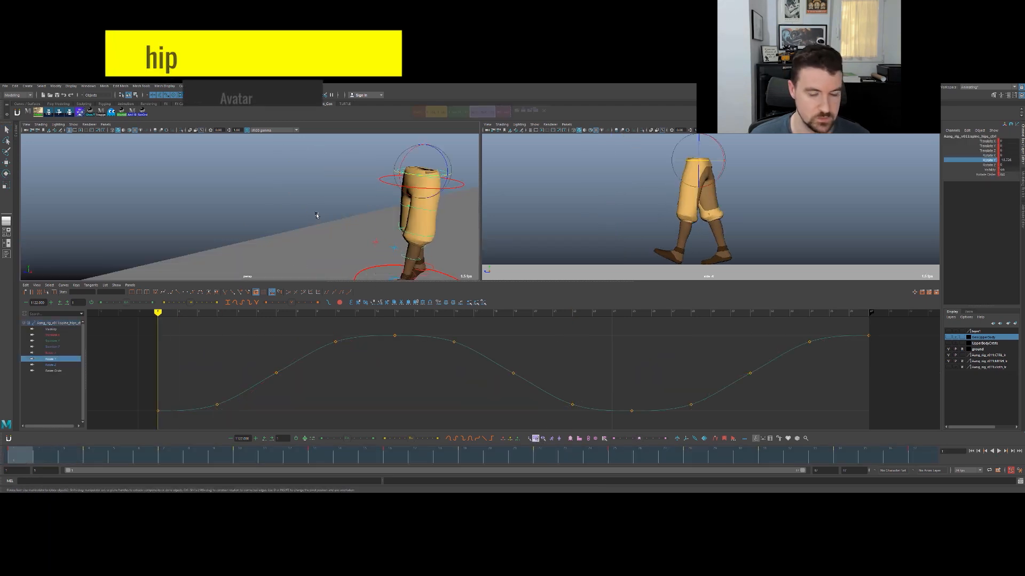
{"action": "mouse_move", "coordinate": [308, 239]}
{"action": "left_mouse_down", "text": "alt"}
{"action": "mouse_move", "coordinate": [292, 261]}
{"action": "mouse_move", "coordinate": [311, 242]}
{"action": "left_mouse_up", "text": "alt"}
{"action": "mouse_move", "coordinate": [40, 457]}
{"action": "left_mouse_down"}
{"action": "mouse_move", "coordinate": [166, 442]}
{"action": "mouse_move", "coordinate": [22, 455]}
{"action": "left_mouse_up"}
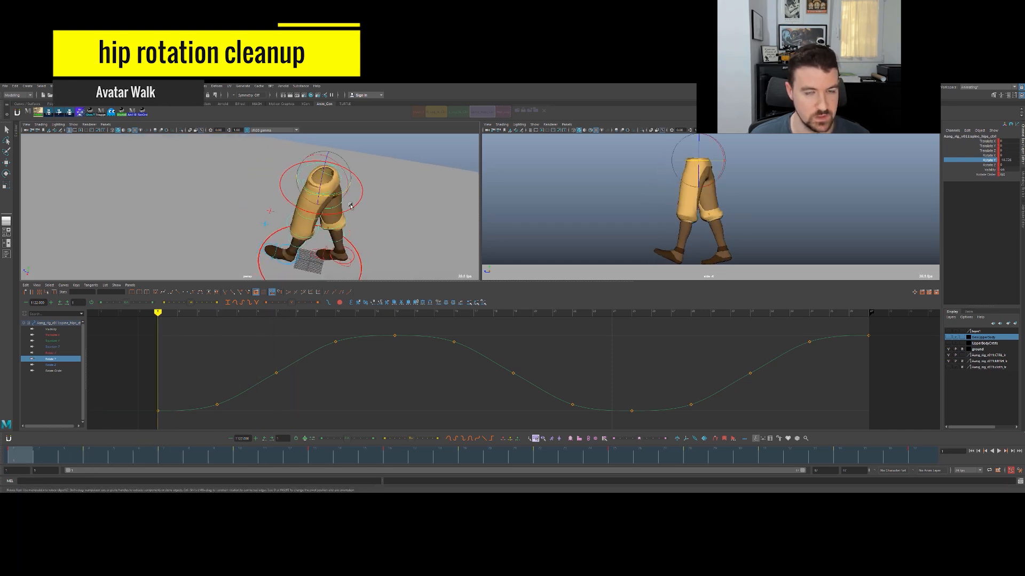
{"action": "left_click_drag", "start_coordinate": [343, 191], "coordinate": [336, 194]}
{"action": "key", "text": "ctrl+z"}
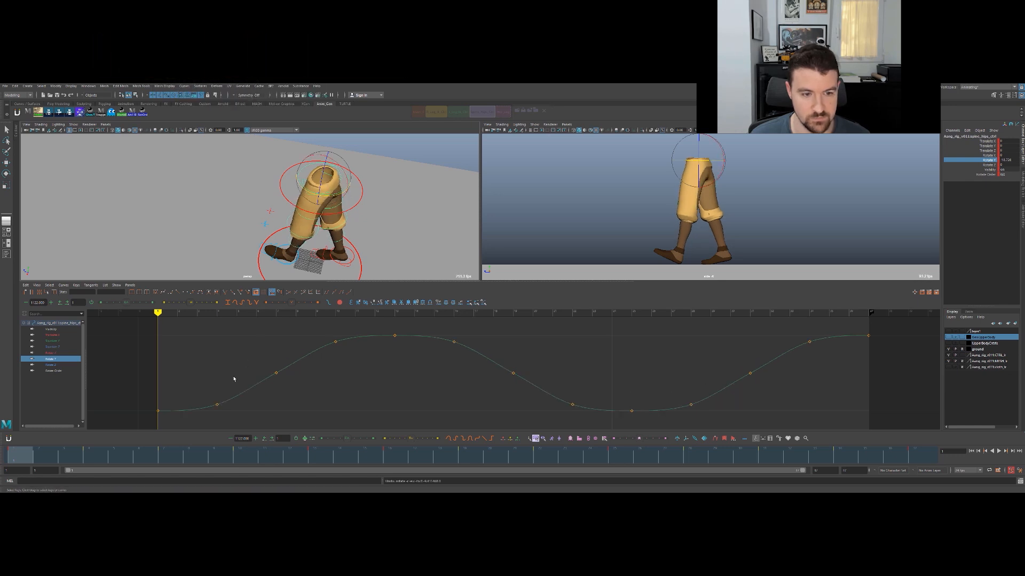
{"action": "left_click_drag", "start_coordinate": [45, 458], "coordinate": [22, 457]}
{"action": "scroll", "coordinate": [444, 356], "scroll_direction": "down", "scroll_amount": 5}
{"action": "left_click", "coordinate": [487, 369]}
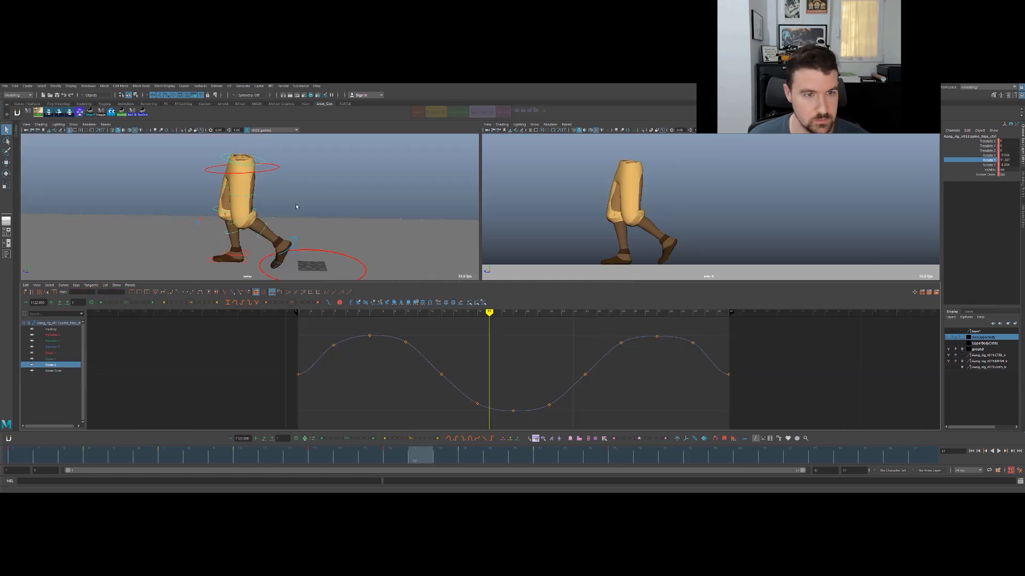
- Slope the tangents of the hips' first and last Rotate Z keys so the curve flows through the loop
{"action": "left_click_drag", "start_coordinate": [296, 206], "coordinate": [359, 207], "text": "alt"}
{"action": "key", "text": "e"}
{"action": "right_click_drag", "start_coordinate": [359, 207], "coordinate": [417, 189], "text": "alt"}
{"action": "left_click_drag", "start_coordinate": [263, 328], "coordinate": [828, 423]}
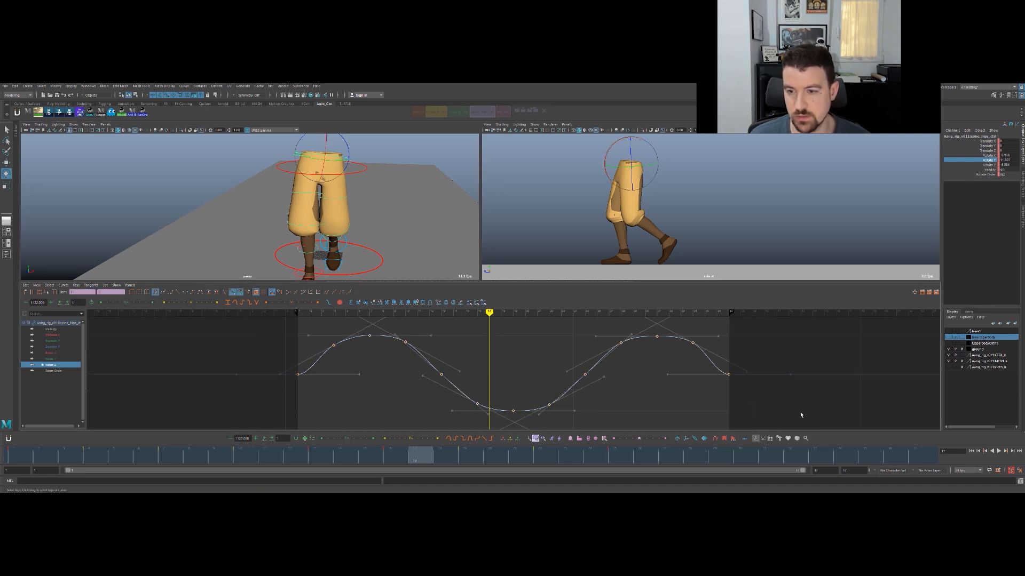
{"action": "left_click_drag", "start_coordinate": [286, 365], "coordinate": [354, 325]}
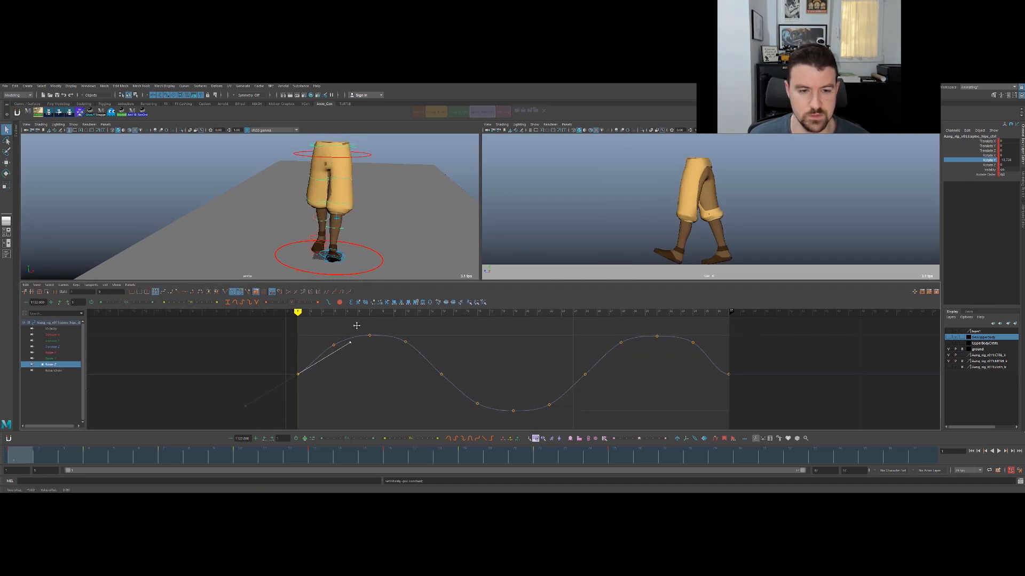
{"action": "left_click_drag", "start_coordinate": [731, 398], "coordinate": [706, 337]}
{"action": "key", "text": "ctrl+z"}
{"action": "key", "text": "ctrl+z"}
{"action": "left_click", "coordinate": [770, 339]}
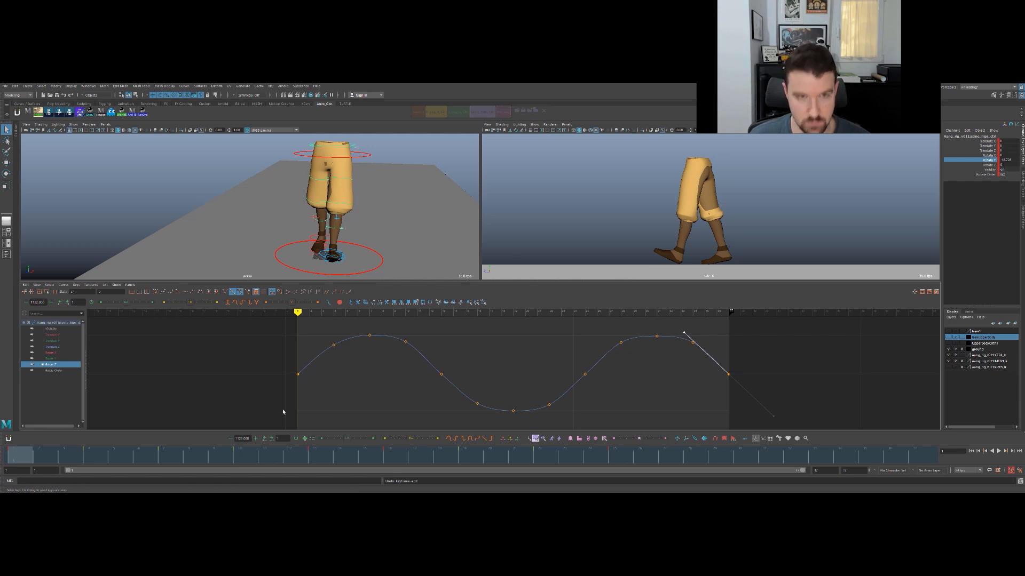
- Play the walk in the front perspective view to review the hips' side-to-side tilt
{"action": "key", "text": "alt+v"}
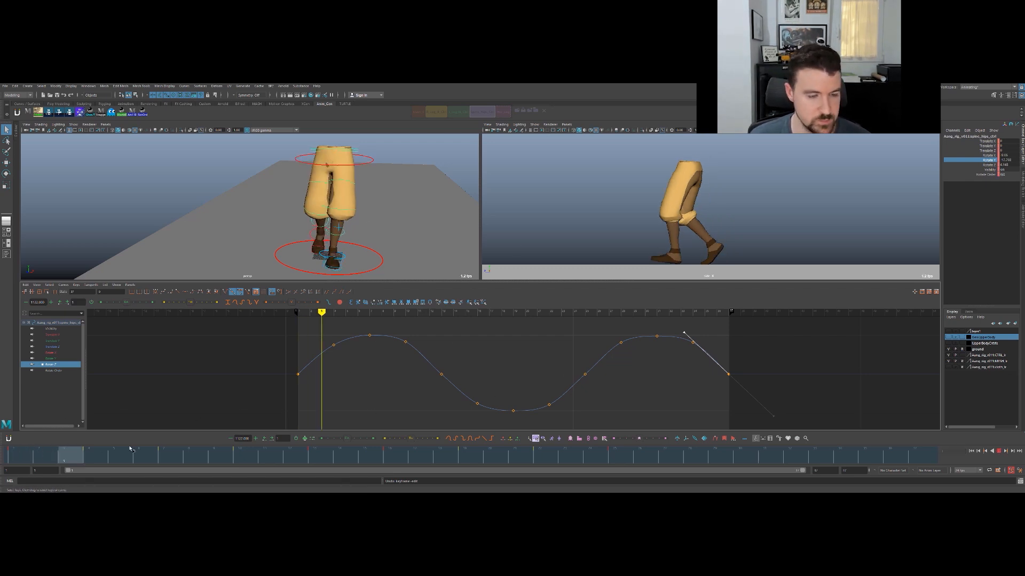
{"action": "key", "text": "e"}
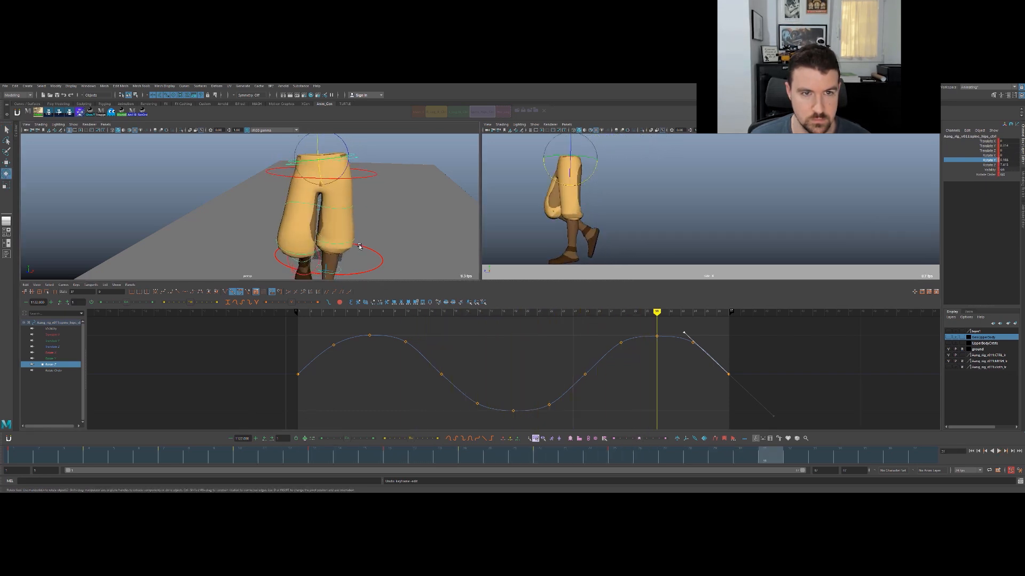
{"action": "key", "text": "alt+v"}
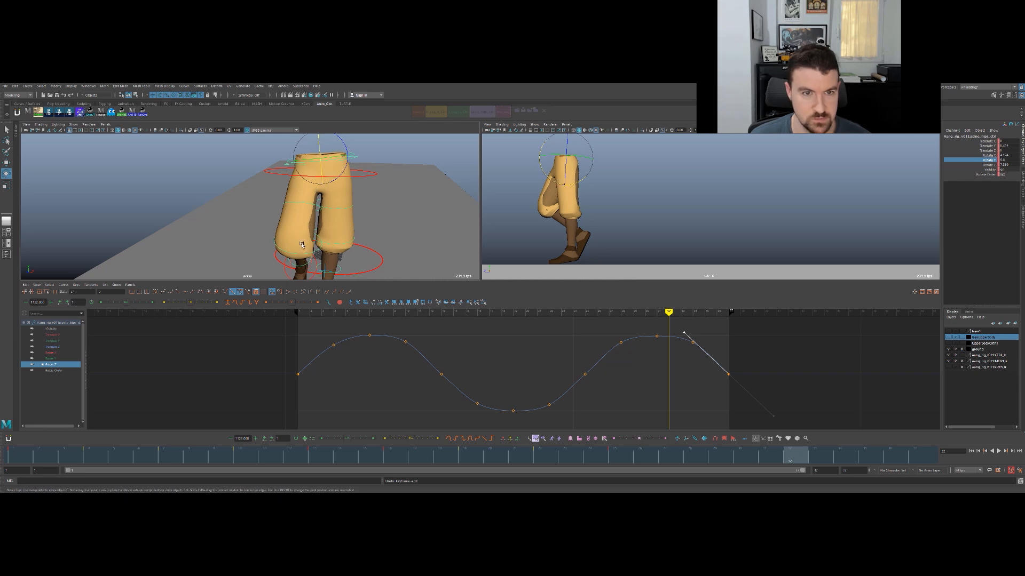
{"action": "key", "text": "alt+v"}
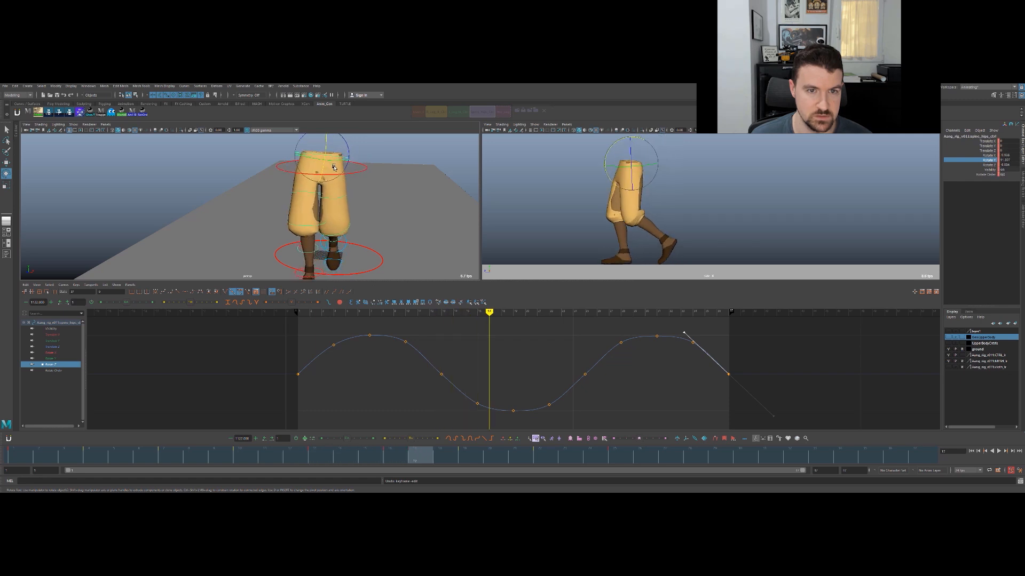
{"action": "key", "text": "alt+v"}
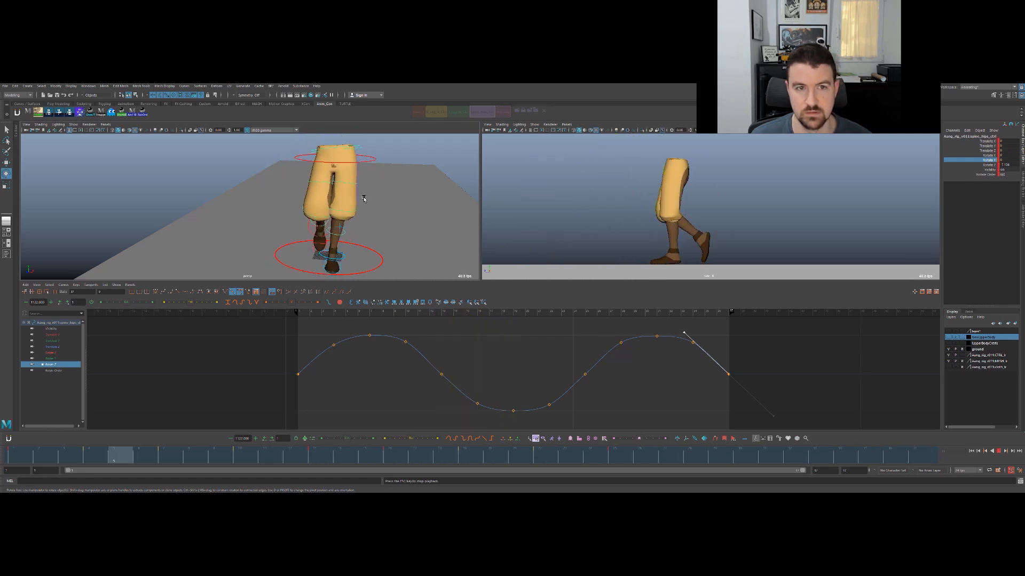
{"action": "key", "text": "alt+v"}
- Display the hips' Rotate X curve and review the walk from the side, starting at frame 1
{"action": "key", "text": "q"}
{"action": "left_click", "coordinate": [74, 354]}
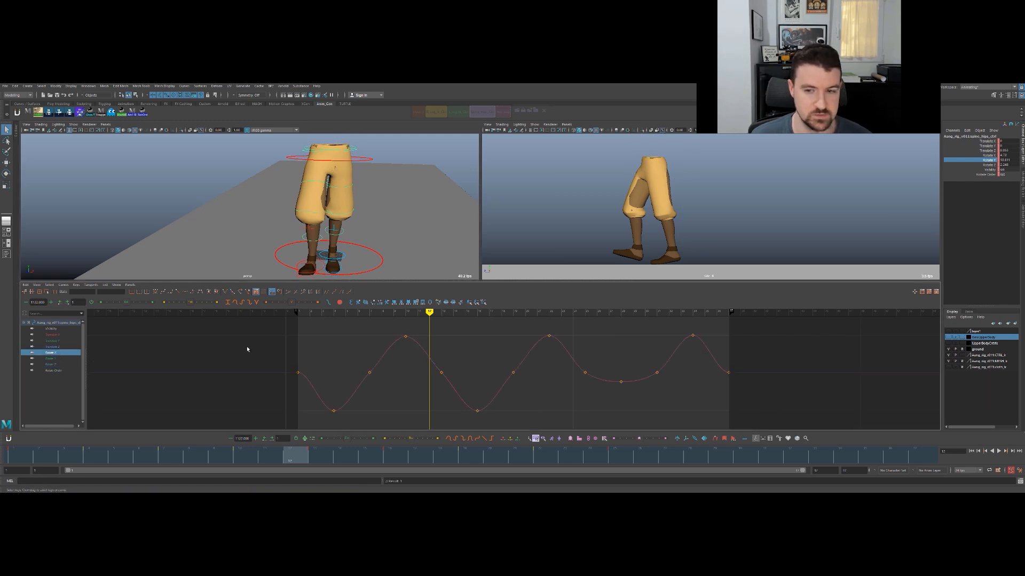
{"action": "left_click", "coordinate": [324, 458]}
{"action": "key", "text": "e"}
{"action": "left_click_drag", "start_coordinate": [380, 229], "coordinate": [281, 197], "text": "alt"}
{"action": "middle_click_drag", "start_coordinate": [281, 197], "coordinate": [318, 226], "text": "alt"}
{"action": "left_click_drag", "start_coordinate": [318, 227], "coordinate": [308, 211], "text": "alt"}
{"action": "right_click", "coordinate": [304, 179]}
{"action": "left_click", "coordinate": [24, 454]}
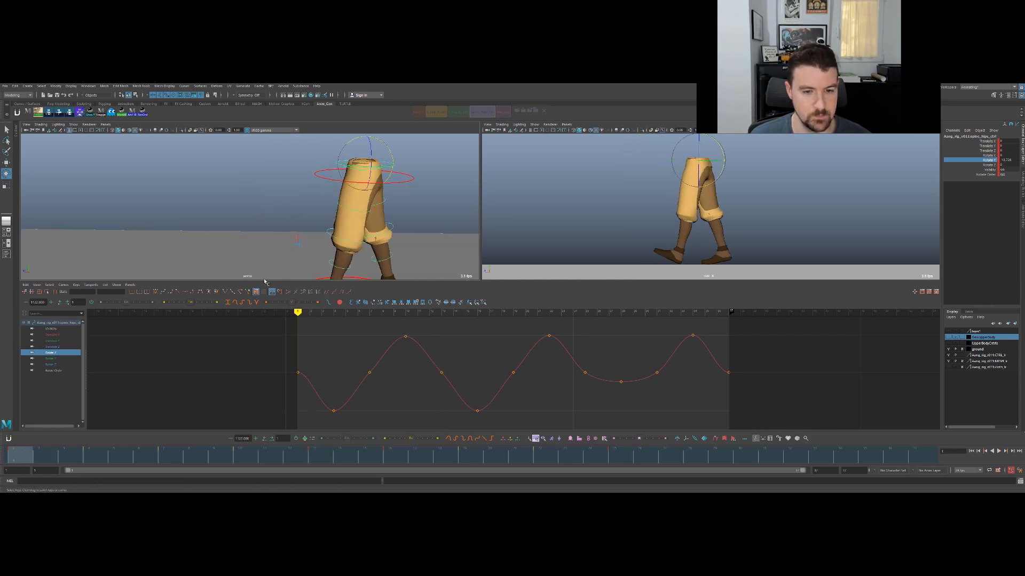
{"action": "middle_click_drag", "start_coordinate": [407, 233], "coordinate": [352, 233], "text": "alt"}
{"action": "left_click_drag", "start_coordinate": [341, 234], "coordinate": [339, 184], "text": "alt"}
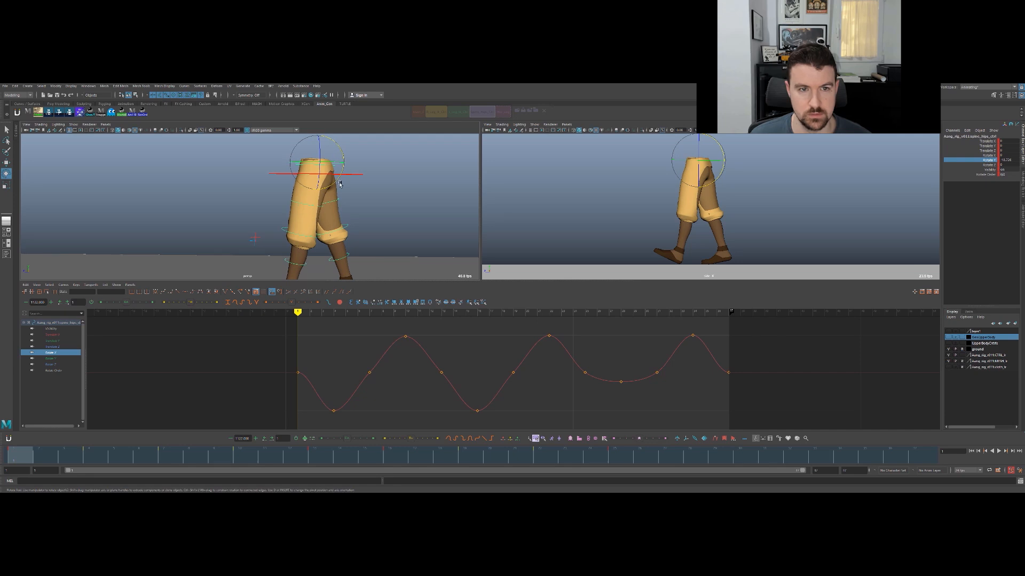
{"action": "key", "text": "alt+v"}
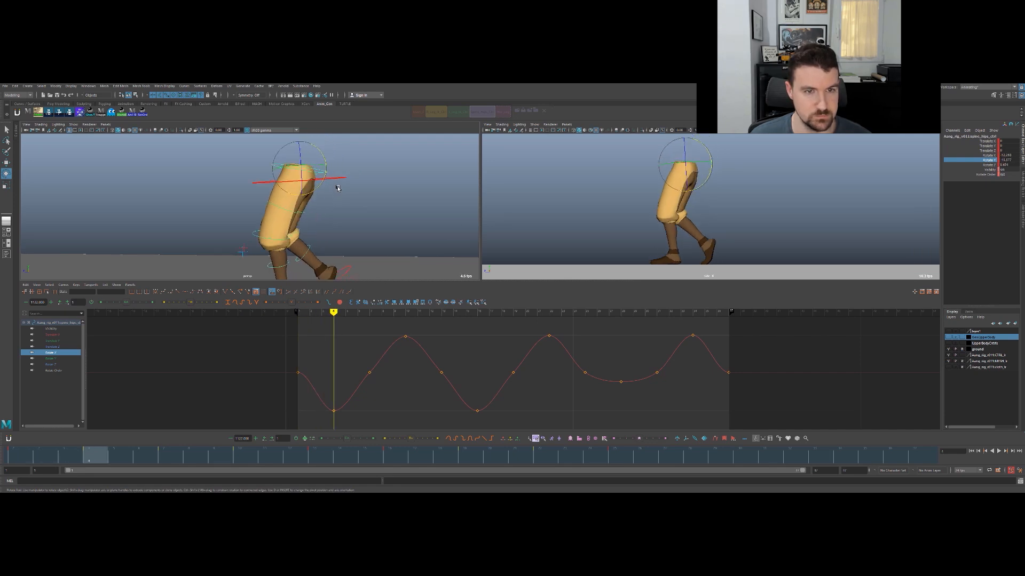
{"action": "left_click_drag", "start_coordinate": [317, 189], "coordinate": [313, 192]}
{"action": "key", "text": "ctrl+z"}
- Raise the hips' Rotate X keys at frames 7 and 13 to broaden the first peak
{"action": "key", "text": "comma"}
{"action": "left_click_drag", "start_coordinate": [350, 356], "coordinate": [390, 383]}
{"action": "key", "text": "period"}
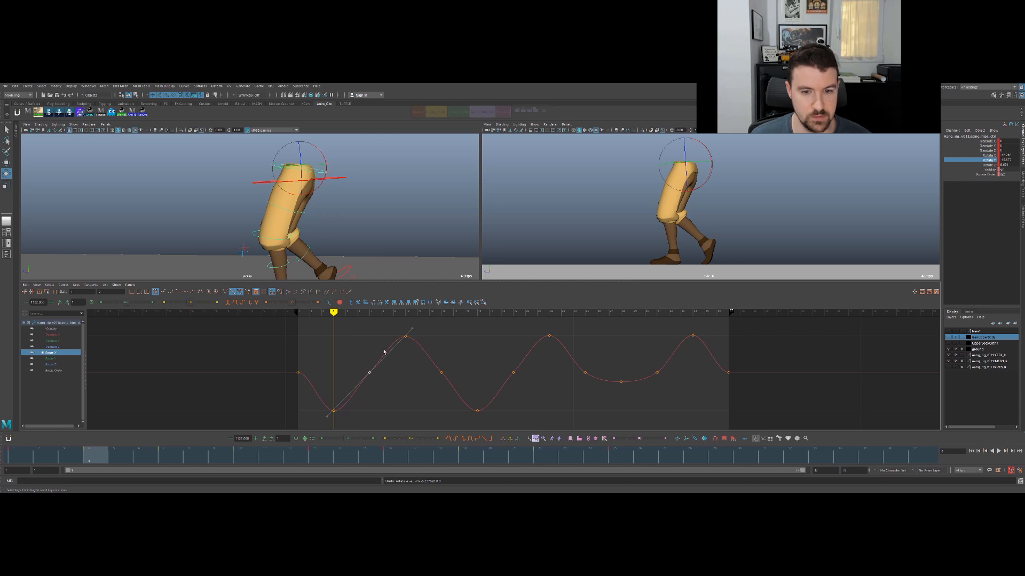
{"action": "key", "text": "period"}
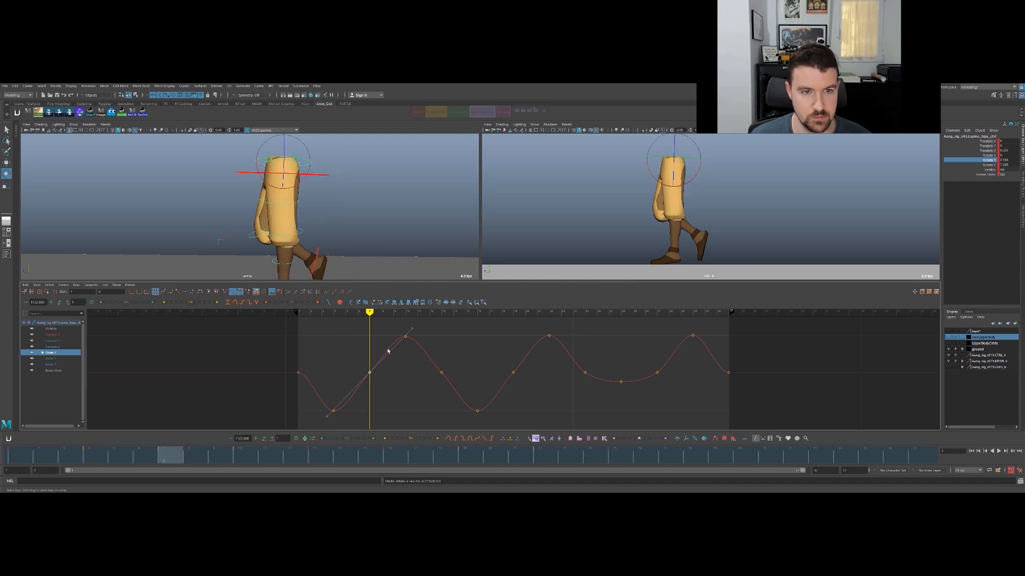
{"action": "key", "text": "period"}
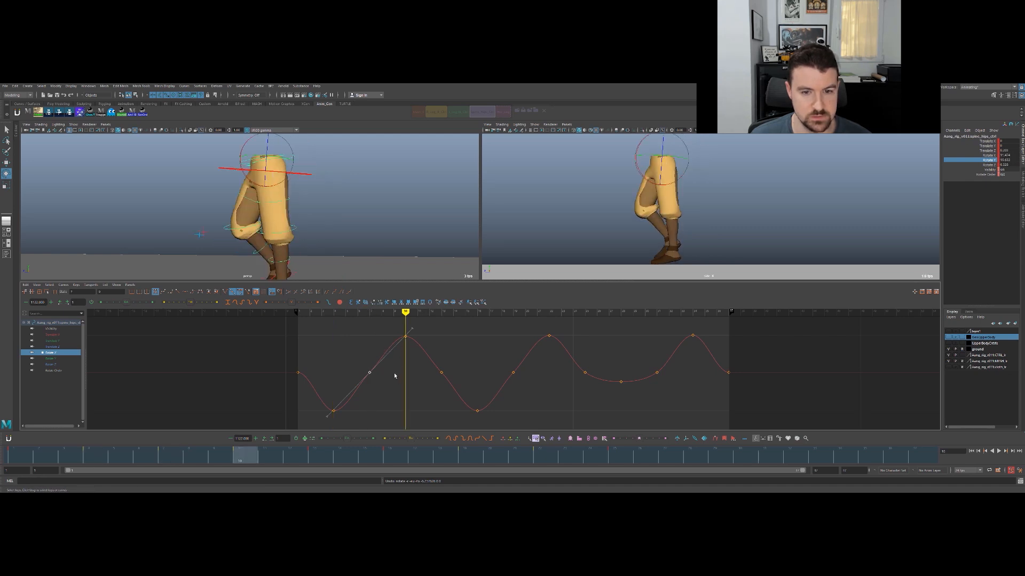
{"action": "key", "text": "comma"}
{"action": "key", "text": "w"}
{"action": "middle_click_drag", "start_coordinate": [385, 376], "coordinate": [384, 360]}
{"action": "key", "text": "period"}
{"action": "left_click_drag", "start_coordinate": [442, 390], "coordinate": [423, 391]}
{"action": "key", "text": "period"}
{"action": "middle_click_drag", "start_coordinate": [423, 388], "coordinate": [422, 375]}
- Raise the hips' Rotate X key at frame 1 and give the frame 37 key the same value
{"action": "key", "text": "comma"}
{"action": "key", "text": "comma"}
{"action": "left_click_drag", "start_coordinate": [318, 355], "coordinate": [291, 382]}
{"action": "key", "text": "comma"}
{"action": "key", "text": "comma"}
{"action": "middle_click_drag", "start_coordinate": [308, 378], "coordinate": [274, 366]}
{"action": "left_click", "coordinate": [39, 457]}
{"action": "key", "text": "comma"}
{"action": "key", "text": "comma"}
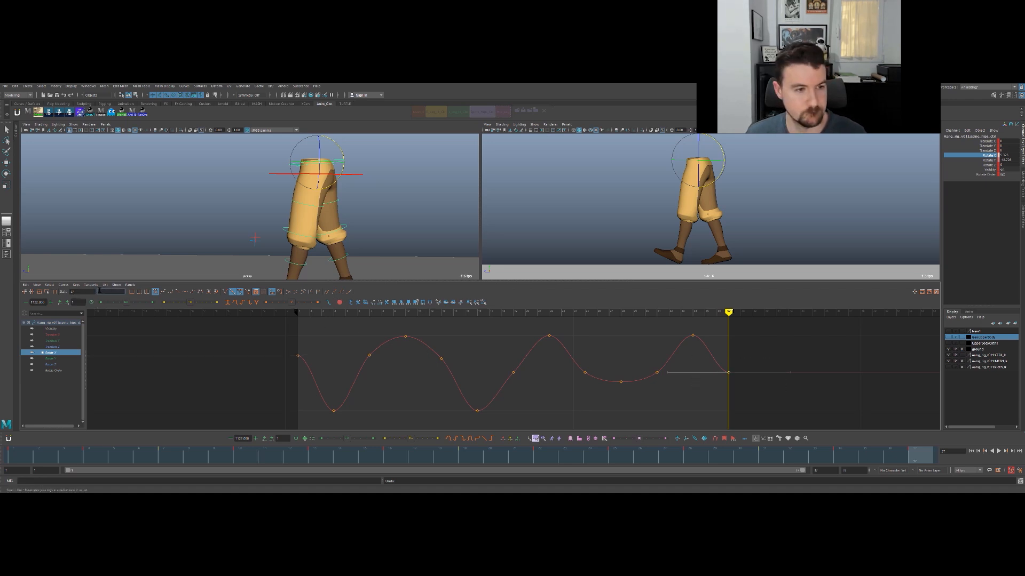
{"action": "key", "text": "Return"}
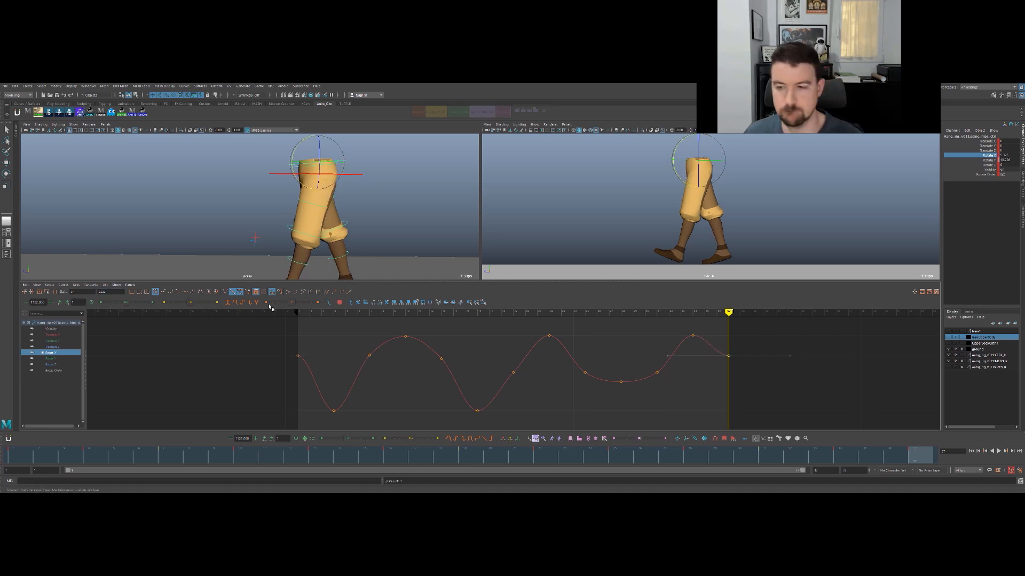
- Raise the hips' Rotate X key at frame 31 and lower the frame 28 key to the depth of the other troughs
{"action": "left_click", "coordinate": [638, 342]}
{"action": "key", "text": "comma"}
{"action": "key", "text": "comma"}
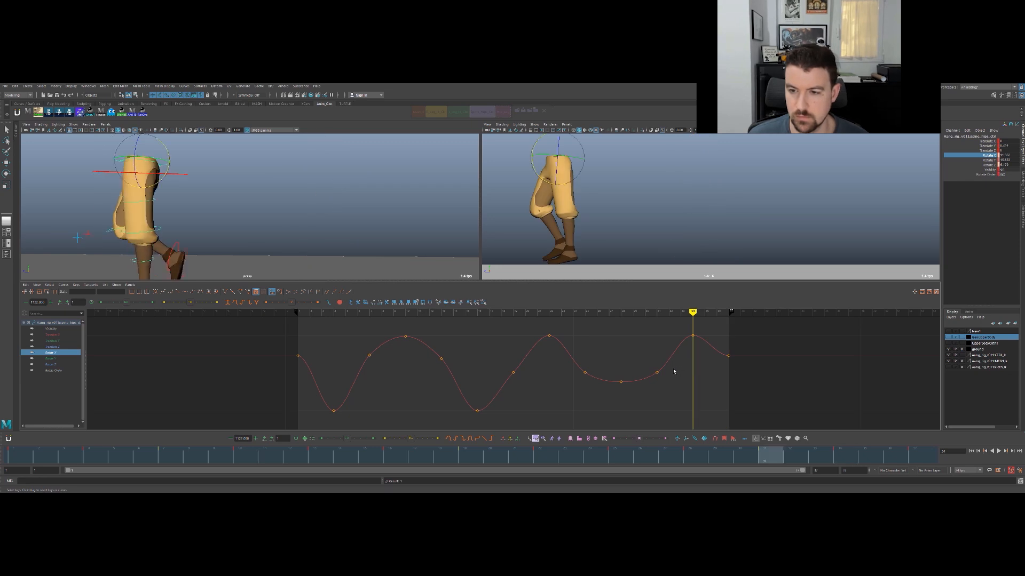
{"action": "left_click_drag", "start_coordinate": [645, 362], "coordinate": [674, 386]}
{"action": "middle_click_drag", "start_coordinate": [675, 373], "coordinate": [674, 346]}
{"action": "key", "text": "comma"}
{"action": "key", "text": "comma"}
{"action": "key", "text": "period"}
{"action": "left_click_drag", "start_coordinate": [610, 363], "coordinate": [633, 391]}
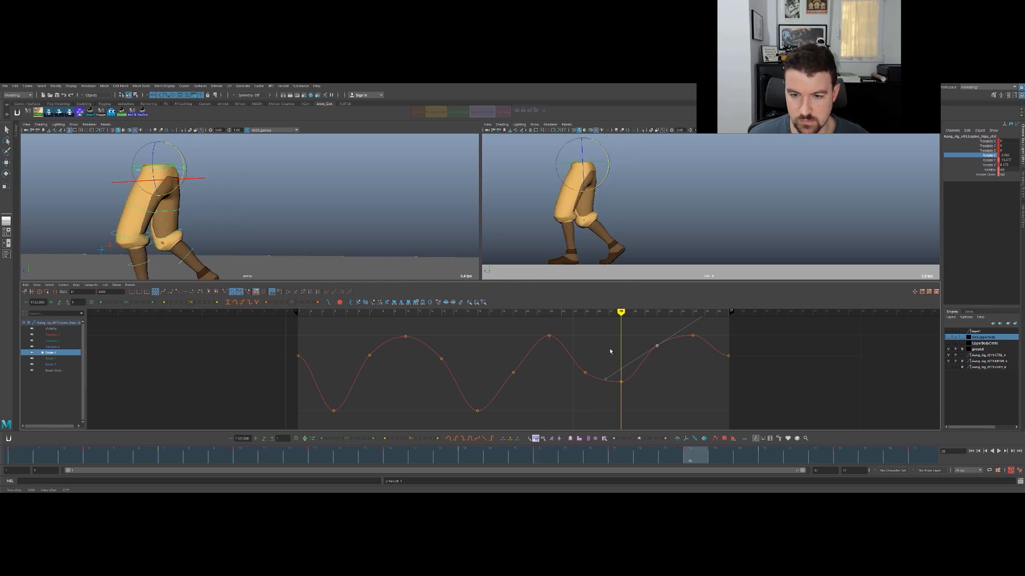
{"action": "middle_click_drag", "start_coordinate": [623, 350], "coordinate": [622, 373]}
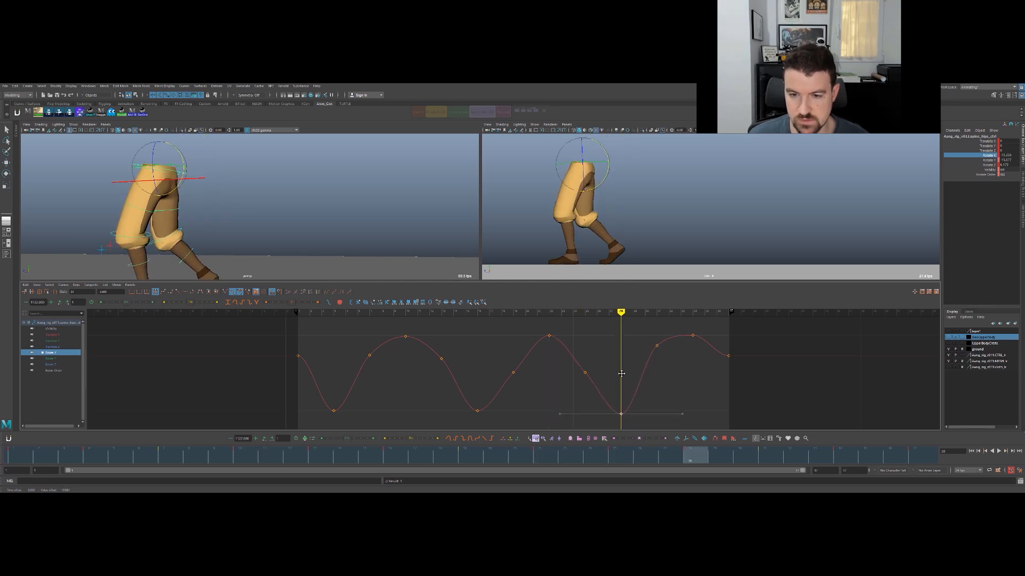
- Raise the hips' Rotate X keys at frames 25 and 19 to broaden the middle peak
{"action": "key", "text": "comma"}
{"action": "left_click_drag", "start_coordinate": [595, 341], "coordinate": [575, 369]}
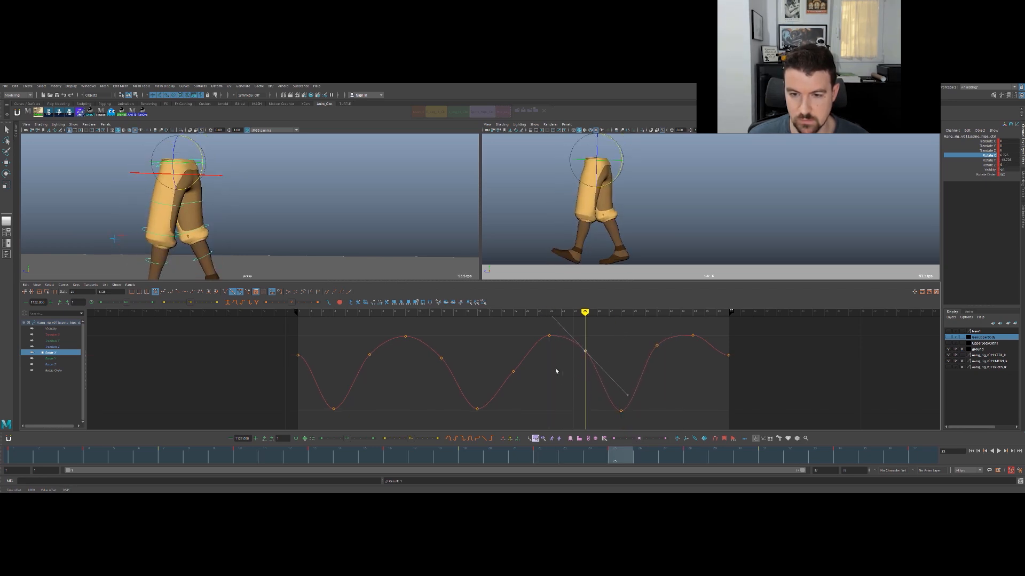
{"action": "key", "text": "comma"}
{"action": "key", "text": "comma"}
{"action": "key", "text": "comma"}
{"action": "left_click_drag", "start_coordinate": [498, 356], "coordinate": [527, 378]}
{"action": "middle_click_drag", "start_coordinate": [527, 367], "coordinate": [518, 352]}
- Slope the tangents of the first and last Rotate X keys downward and play the walk to check the loop
{"action": "key", "text": "comma"}
{"action": "key", "text": "comma"}
{"action": "key", "text": "comma"}
{"action": "key", "text": "comma"}
{"action": "key", "text": "comma"}
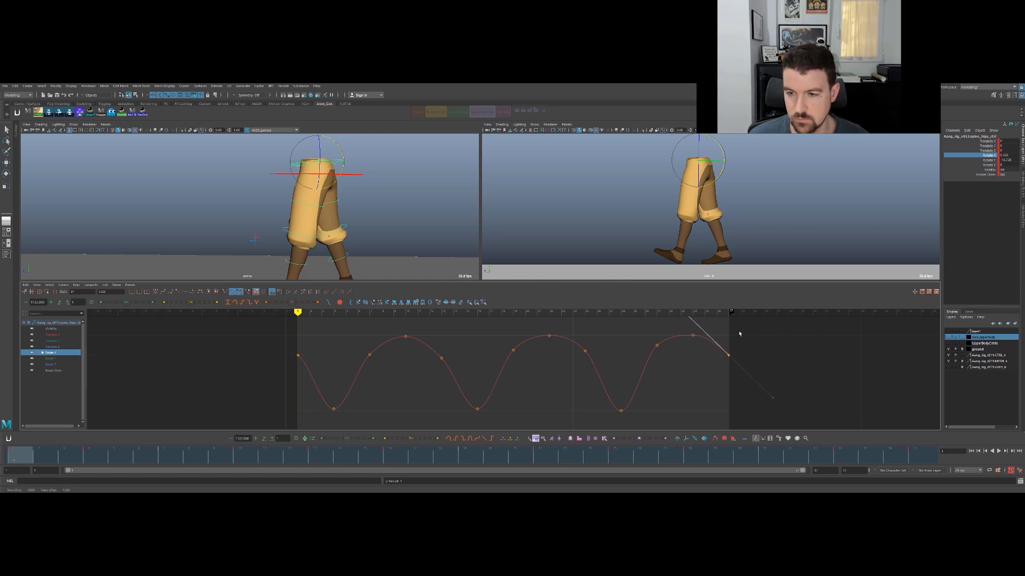
{"action": "key", "text": "alt+v"}
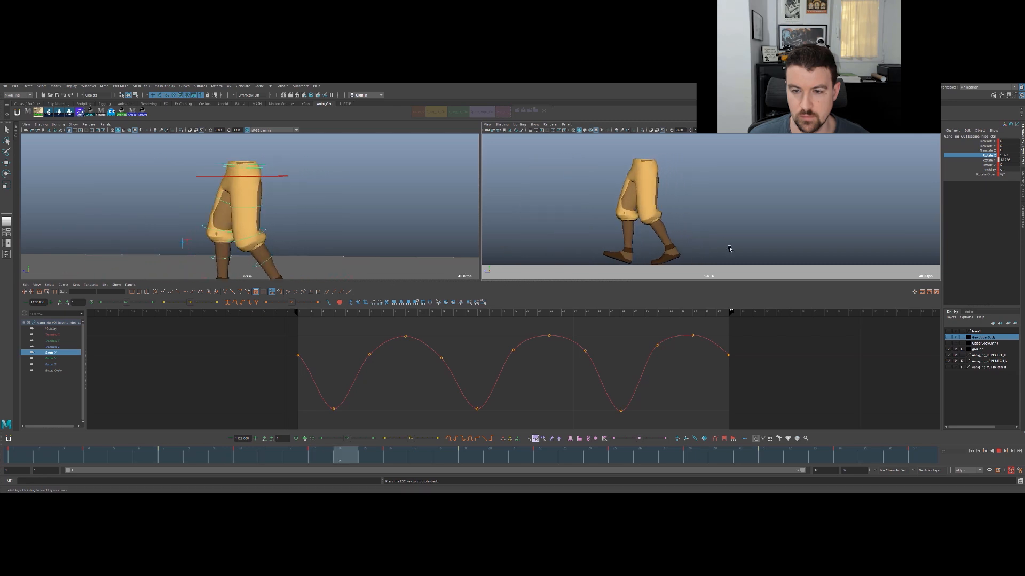
{"action": "key", "text": "alt+v"}
- Lower all the hips' Rotate X keys except the three troughs to reduce the rotation range, and check it in playback
{"action": "left_click_drag", "start_coordinate": [343, 324], "coordinate": [774, 381]}
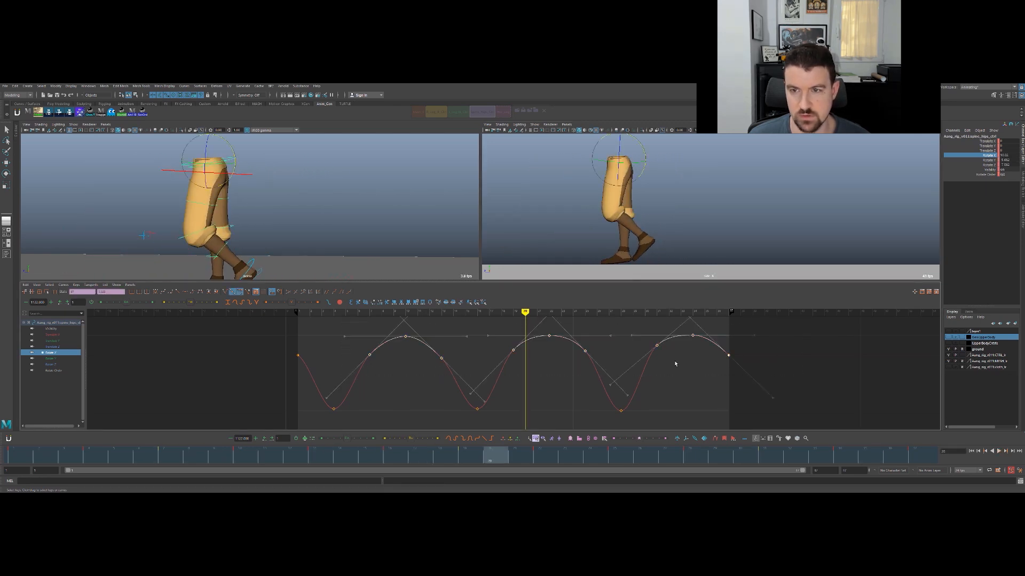
{"action": "key", "text": "period"}
{"action": "middle_click_drag", "start_coordinate": [586, 360], "coordinate": [585, 371]}
{"action": "key", "text": "ctrl+z"}
{"action": "left_click_drag", "start_coordinate": [267, 345], "coordinate": [321, 368], "text": "shift"}
{"action": "middle_click_drag", "start_coordinate": [331, 342], "coordinate": [333, 356]}
{"action": "key", "text": "alt+v"}
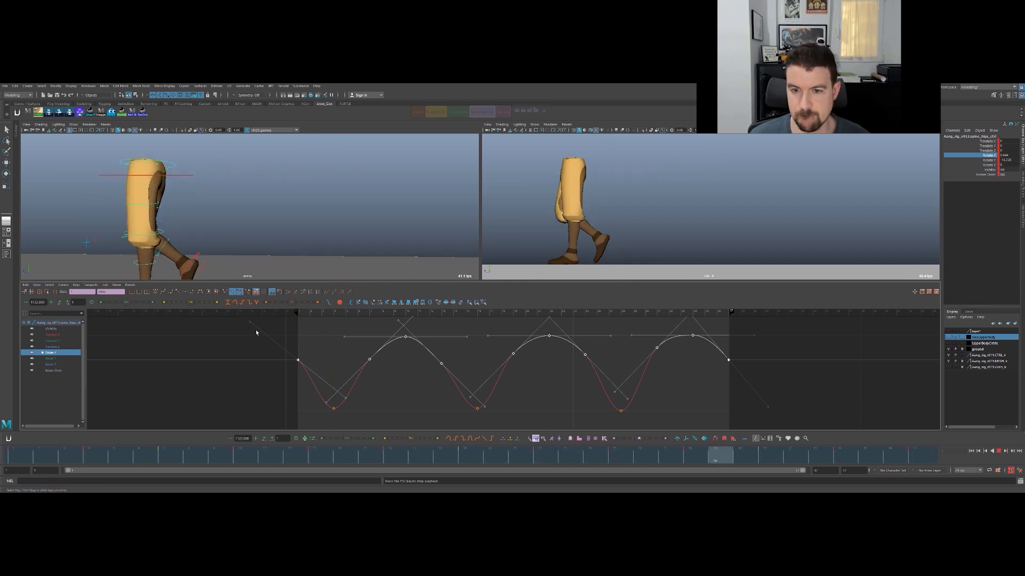
{"action": "key", "text": "Escape"}
{"action": "key", "text": "q"}
{"action": "left_click", "coordinate": [598, 397]}
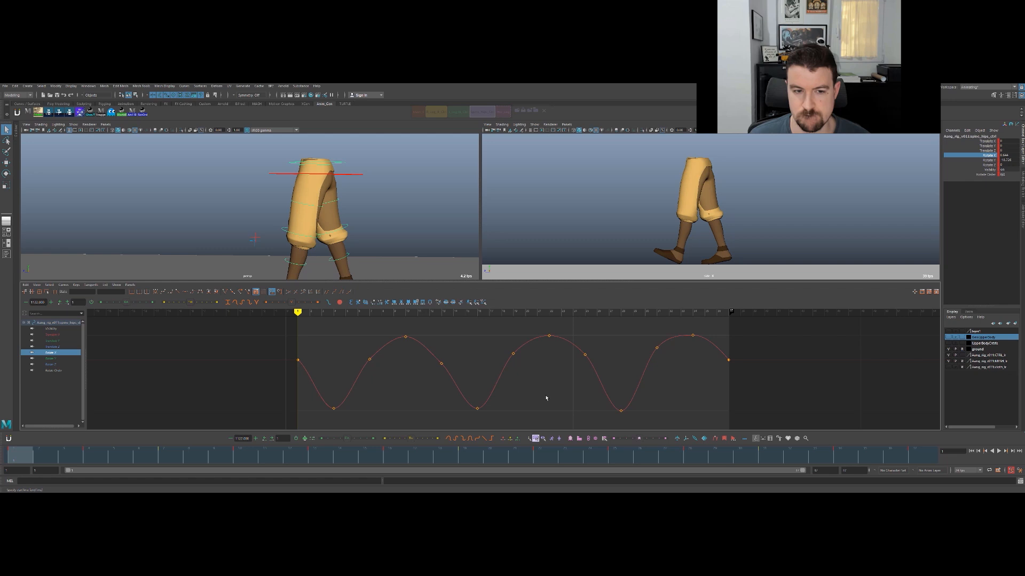
- In a full-size side view, select the back foot's IK control and scrub to frame 7
{"action": "left_click", "coordinate": [402, 206]}
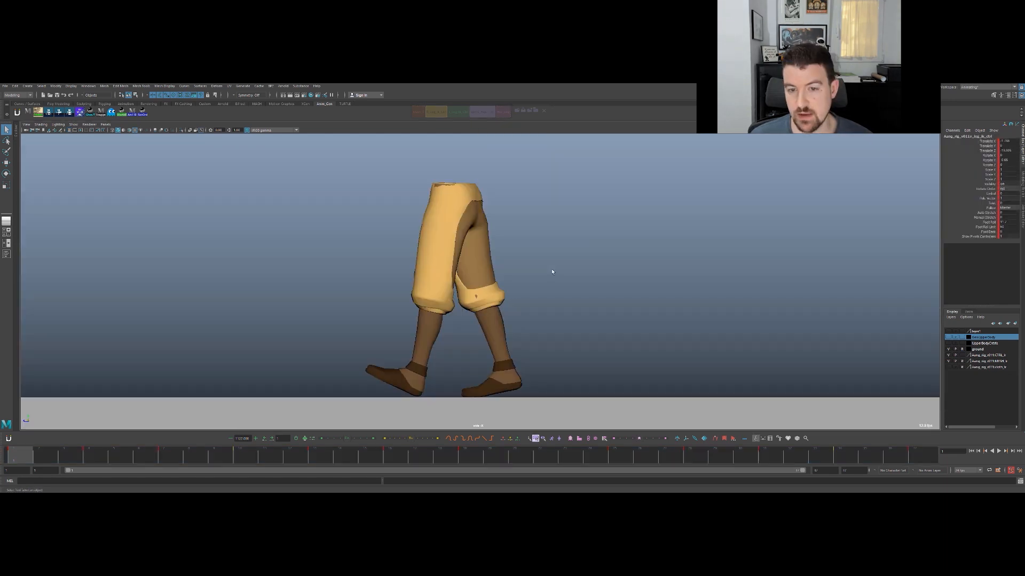
{"action": "key", "text": "alt+1"}
{"action": "left_click", "coordinate": [557, 310]}
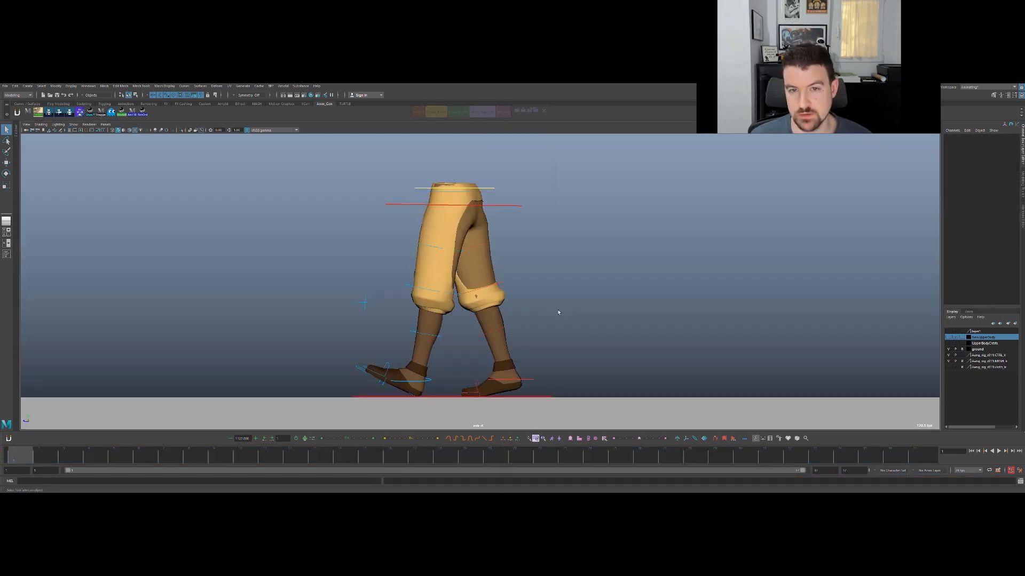
{"action": "left_click", "coordinate": [531, 381]}
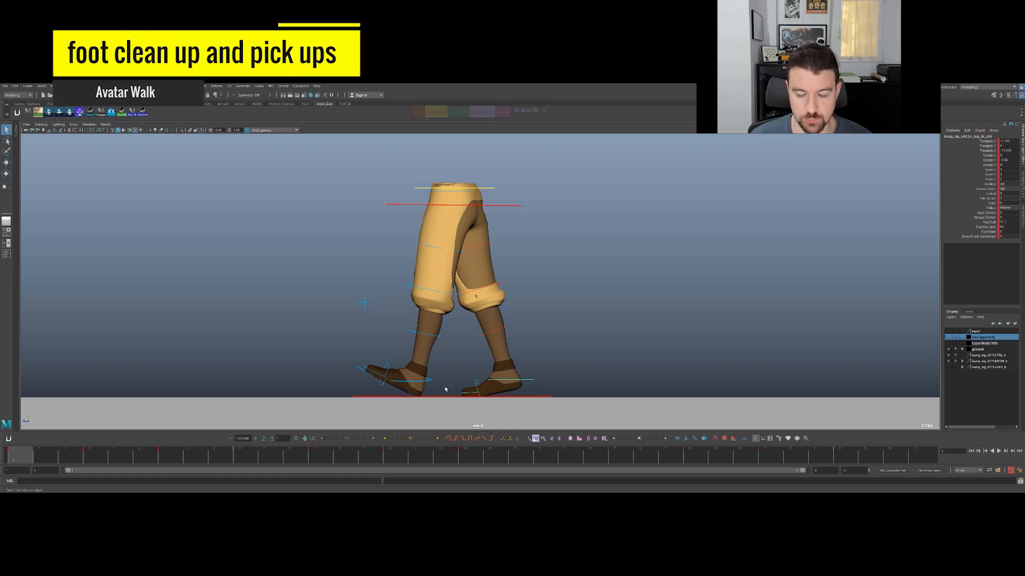
{"action": "key", "text": "w"}
{"action": "left_click_drag", "start_coordinate": [49, 459], "coordinate": [169, 454]}
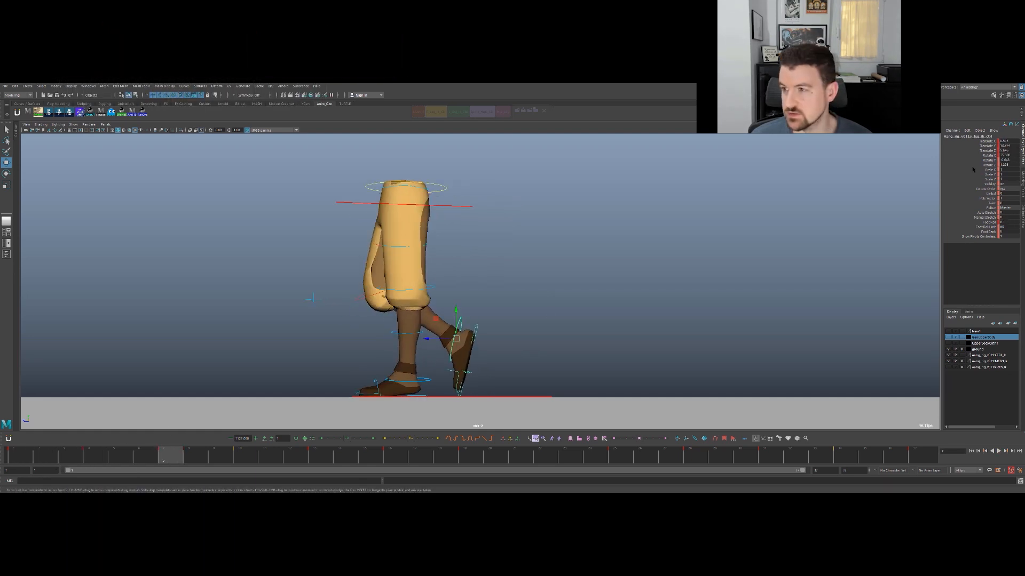
- Examine the foot control's Translate X, Y and Z curves and return to the full-size side view with nothing selected
{"action": "left_click_drag", "start_coordinate": [985, 141], "coordinate": [985, 151]}
{"action": "key", "text": "space"}
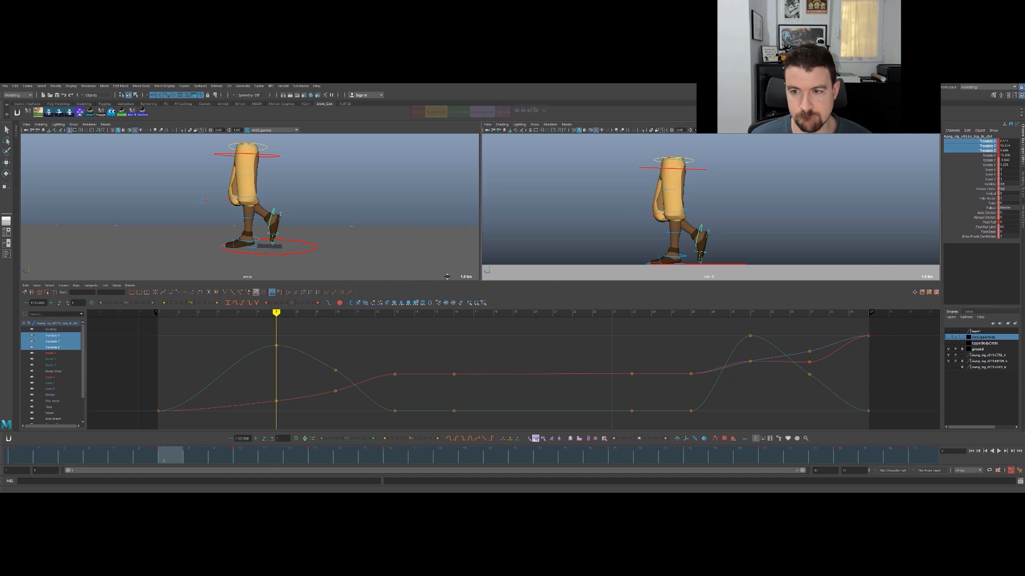
{"action": "key", "text": "space"}
{"action": "key", "text": "space"}
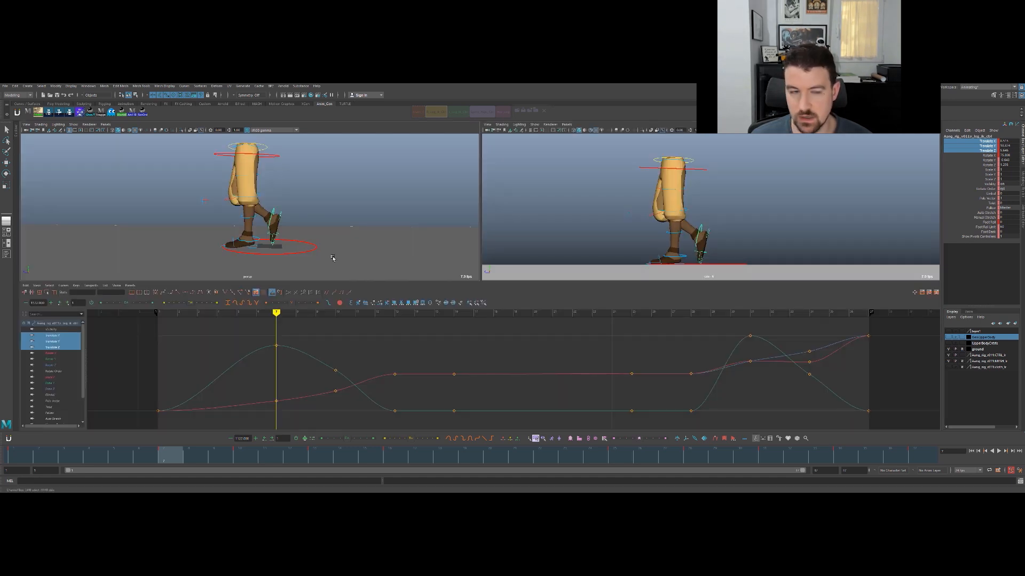
{"action": "key", "text": "space"}
{"action": "key", "text": "q"}
{"action": "left_click", "coordinate": [440, 362]}
{"action": "right_click_drag", "start_coordinate": [441, 364], "coordinate": [584, 336], "text": "alt"}
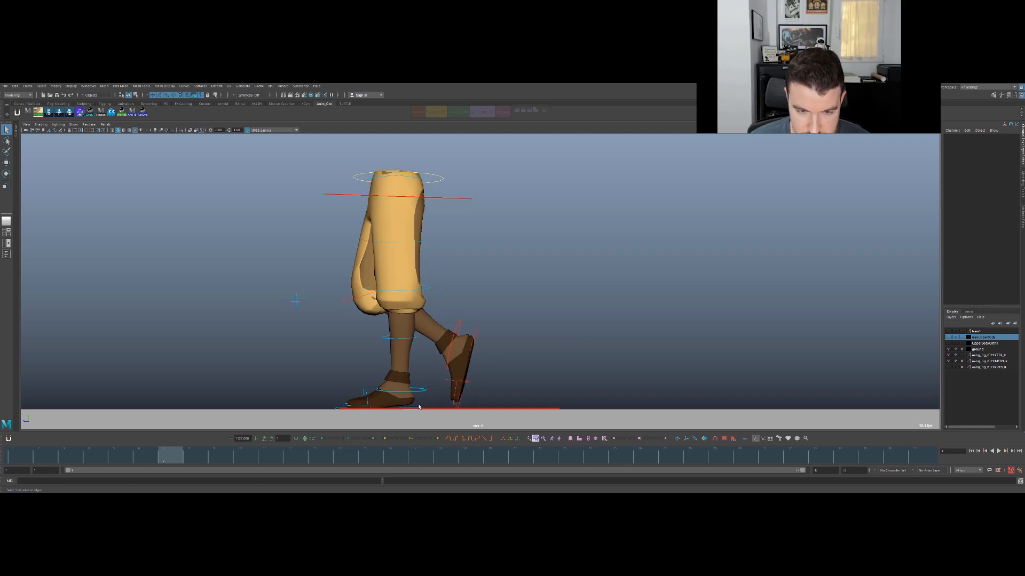
- Try rotating the front foot's IK control and its ground-level foot control at frame 7, then undo
{"action": "left_click", "coordinate": [419, 390]}
{"action": "key", "text": "e"}
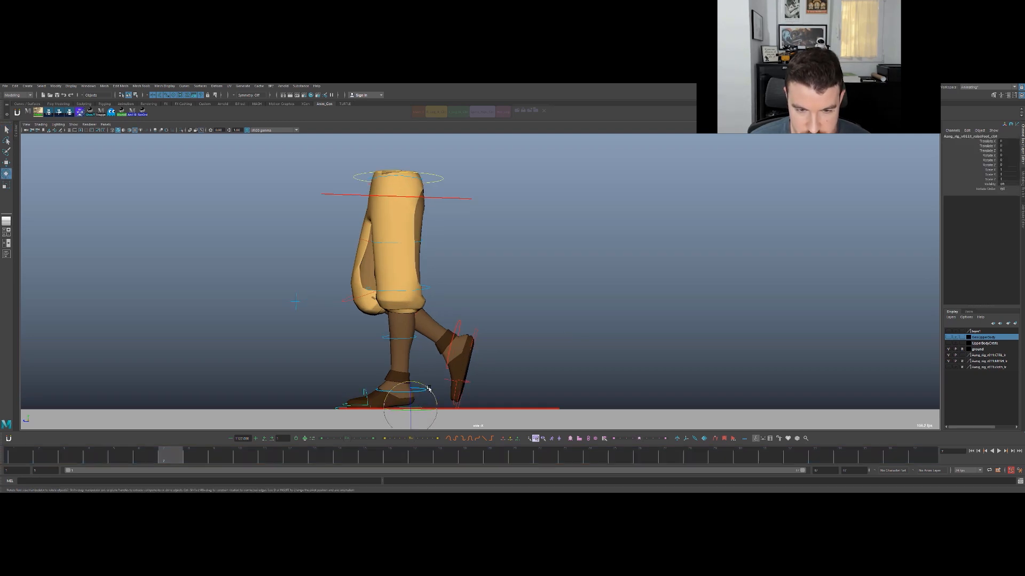
{"action": "left_click", "coordinate": [418, 390]}
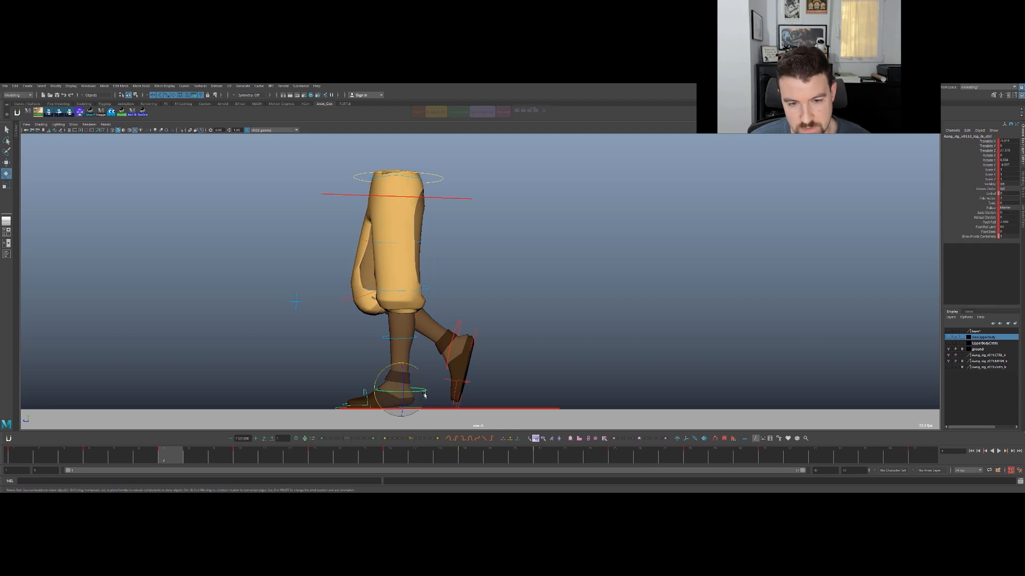
{"action": "left_click_drag", "start_coordinate": [411, 367], "coordinate": [404, 394]}
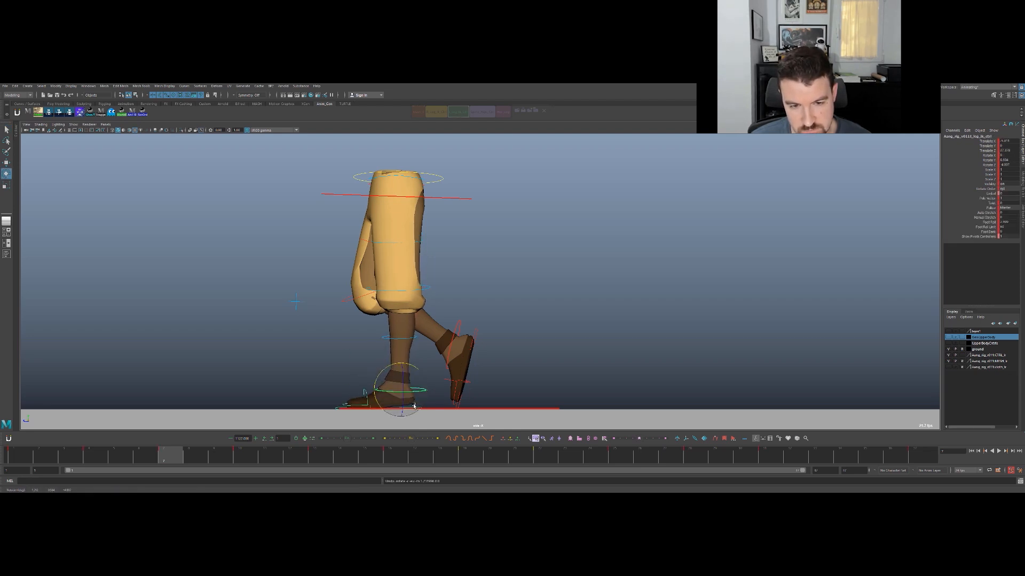
{"action": "left_click", "coordinate": [414, 404]}
{"action": "mouse_move", "coordinate": [428, 400]}
{"action": "left_mouse_down"}
{"action": "mouse_move", "coordinate": [421, 392]}
{"action": "mouse_move", "coordinate": [412, 406]}
{"action": "left_mouse_up"}
{"action": "key", "text": "ctrl+z"}
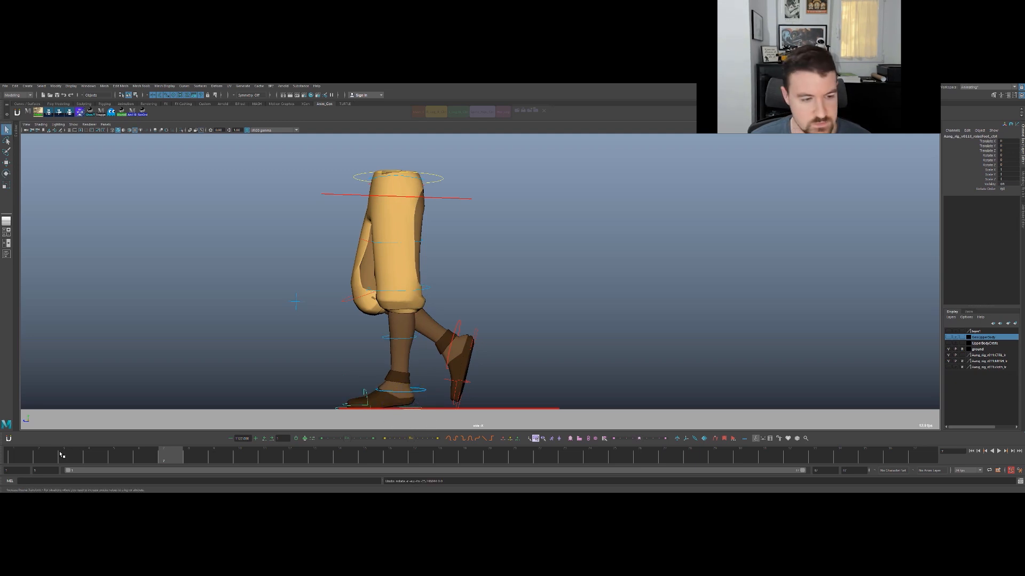
- At frame 1, try rotating the front foot's ground-level control and undo it
{"action": "left_click", "coordinate": [21, 455]}
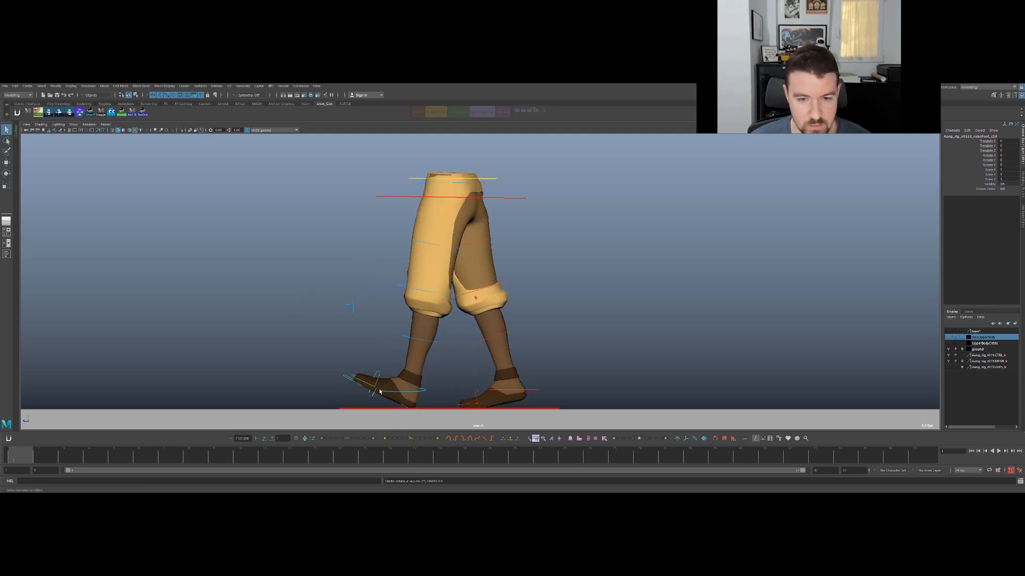
{"action": "key", "text": "e"}
{"action": "left_click_drag", "start_coordinate": [433, 398], "coordinate": [430, 401]}
{"action": "key", "text": "ctrl+z"}
{"action": "key", "text": "q"}
- Try changing the Foot Roll attribute of the front foot's IK control at frame 1, then undo and deselect
{"action": "left_click", "coordinate": [425, 392]}
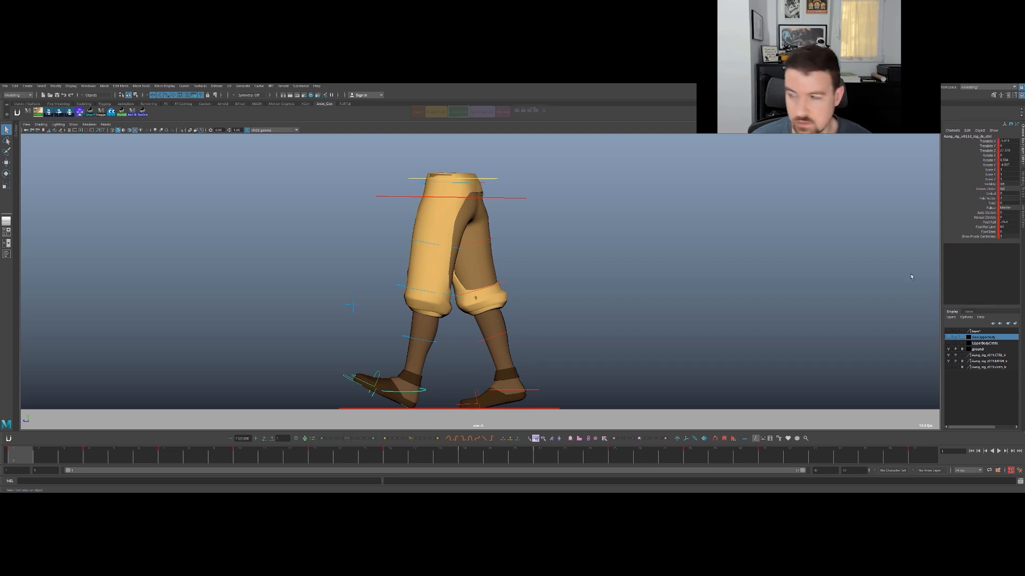
{"action": "left_click", "coordinate": [987, 222]}
{"action": "middle_click_drag", "start_coordinate": [721, 261], "coordinate": [776, 266]}
{"action": "key", "text": "ctrl+z"}
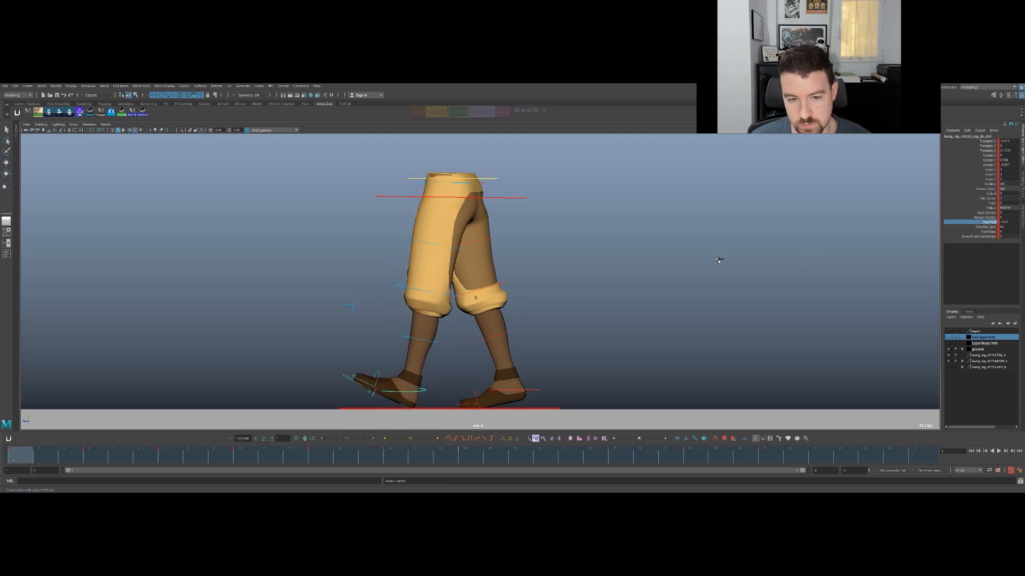
{"action": "left_click", "coordinate": [430, 382]}
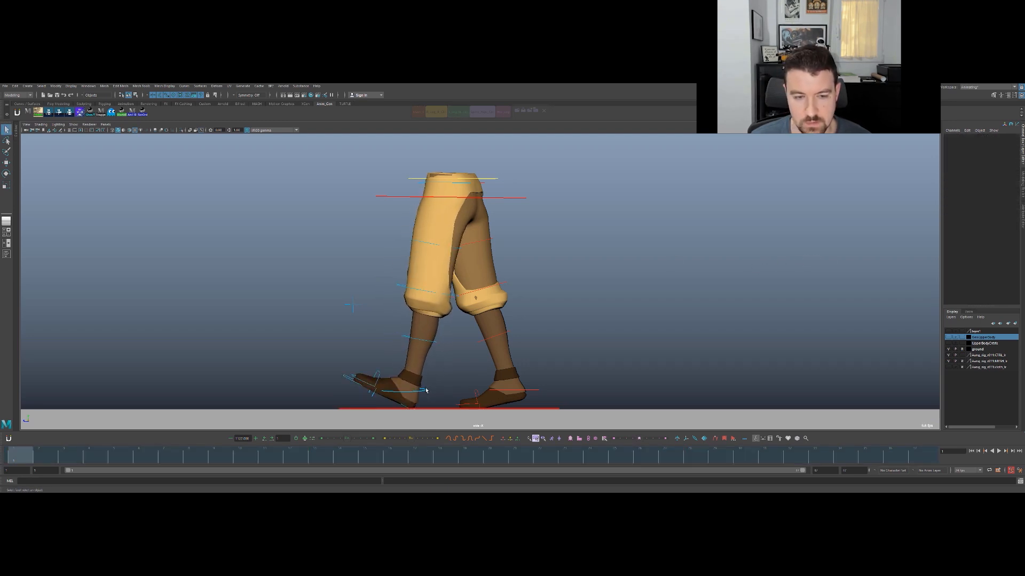
- Reselect the front foot's IK control and examine its Translate Z curve in the Graph Editor
{"action": "left_click", "coordinate": [425, 392]}
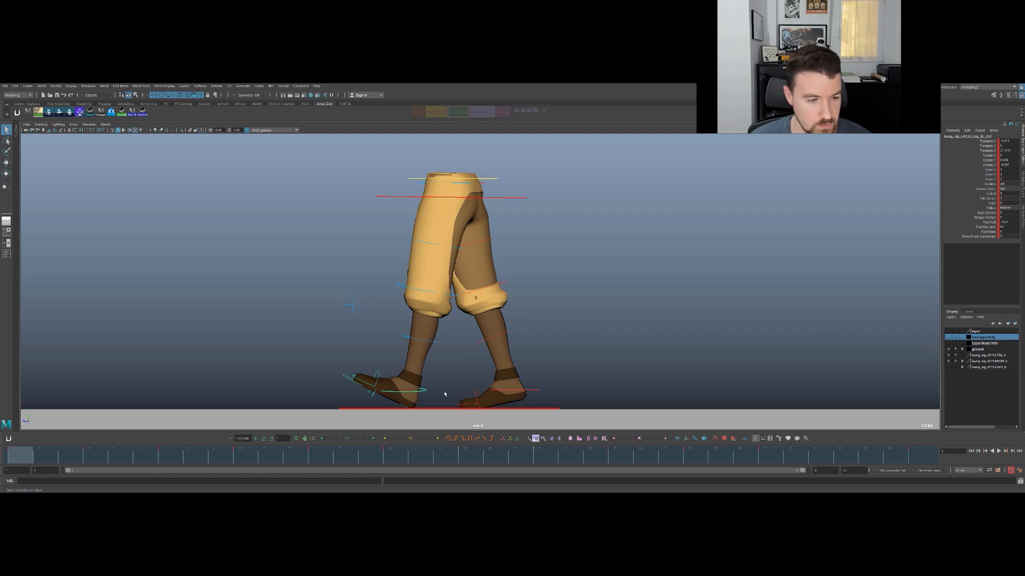
{"action": "key", "text": "w"}
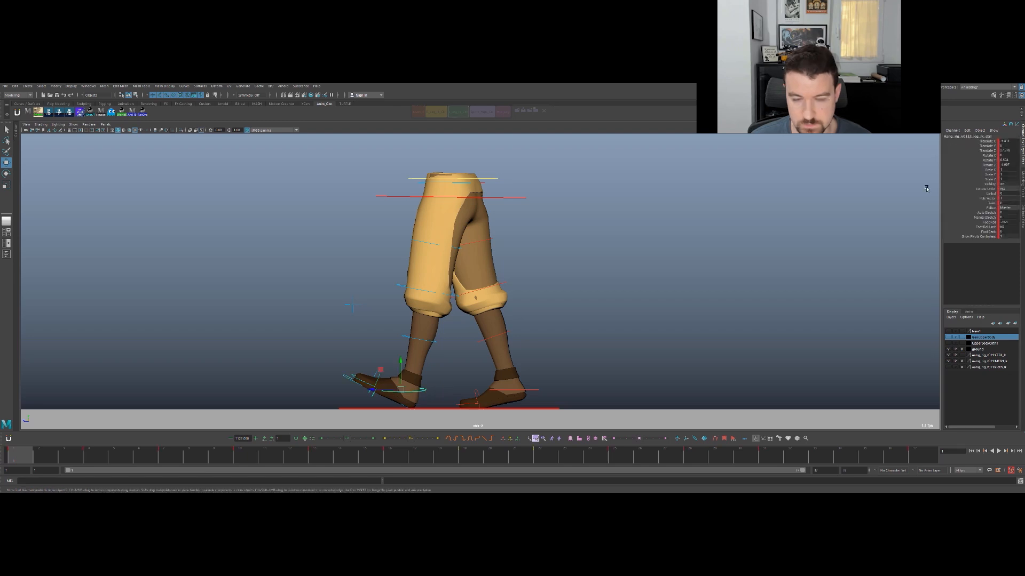
{"action": "left_click", "coordinate": [987, 150]}
{"action": "key", "text": "space"}
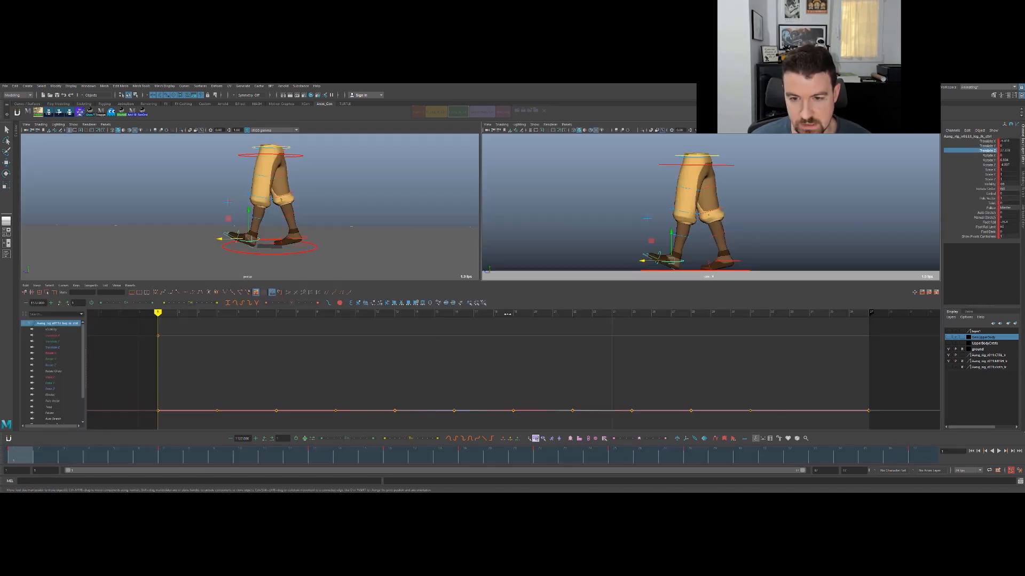
{"action": "scroll", "coordinate": [326, 383], "scroll_direction": "down", "scroll_amount": 3}
{"action": "scroll", "coordinate": [320, 381], "scroll_direction": "up", "scroll_amount": 4}
{"action": "scroll", "coordinate": [308, 385], "scroll_direction": "down", "scroll_amount": 4}
{"action": "scroll", "coordinate": [305, 378], "scroll_direction": "up", "scroll_amount": 2}
{"action": "key", "text": "period"}
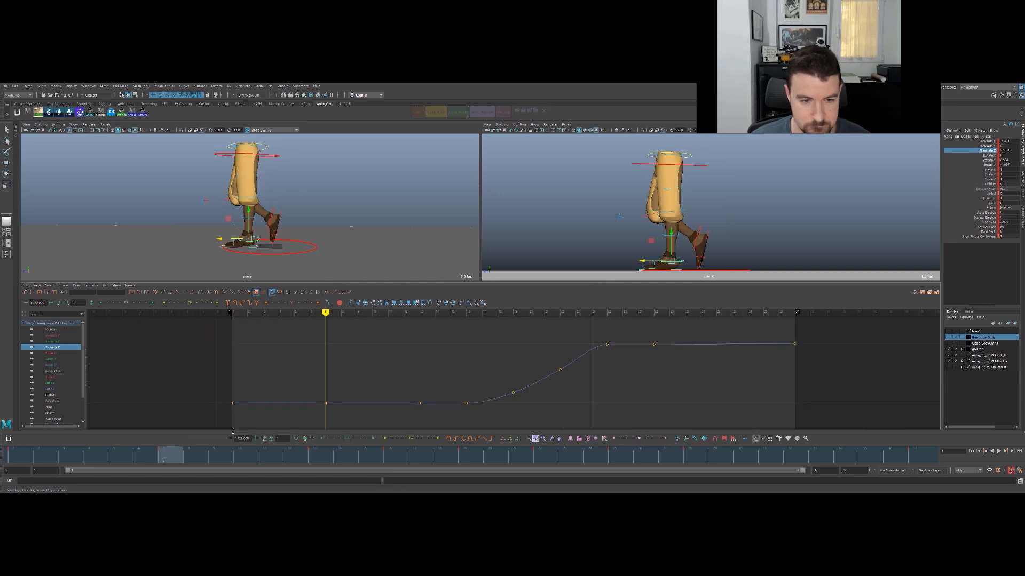
- Scrub and play the walk in the full-size side view to check when the planted foot lifts off
{"action": "left_click_drag", "start_coordinate": [158, 458], "coordinate": [246, 457]}
{"action": "key", "text": "space"}
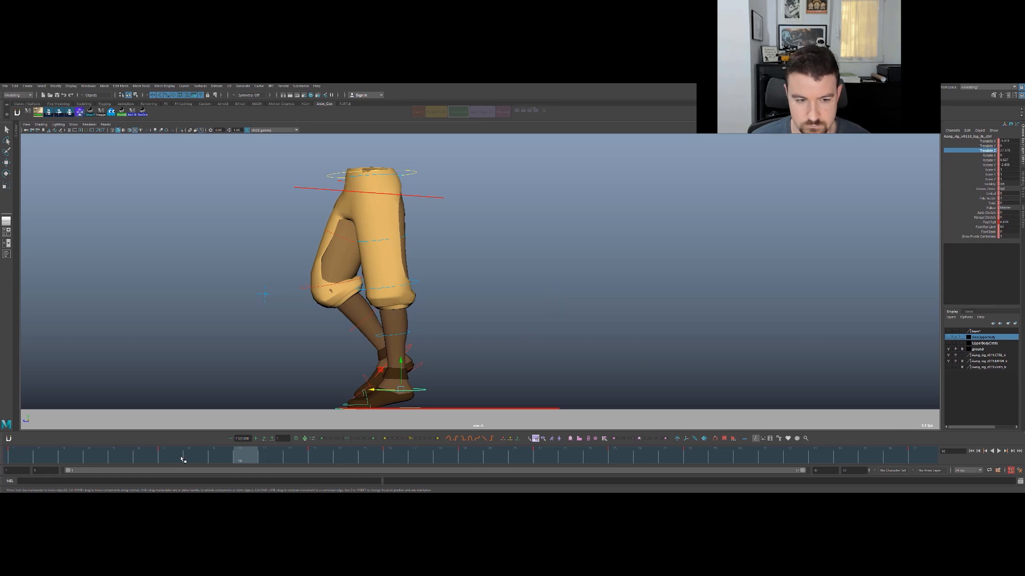
{"action": "key", "text": "alt+v"}
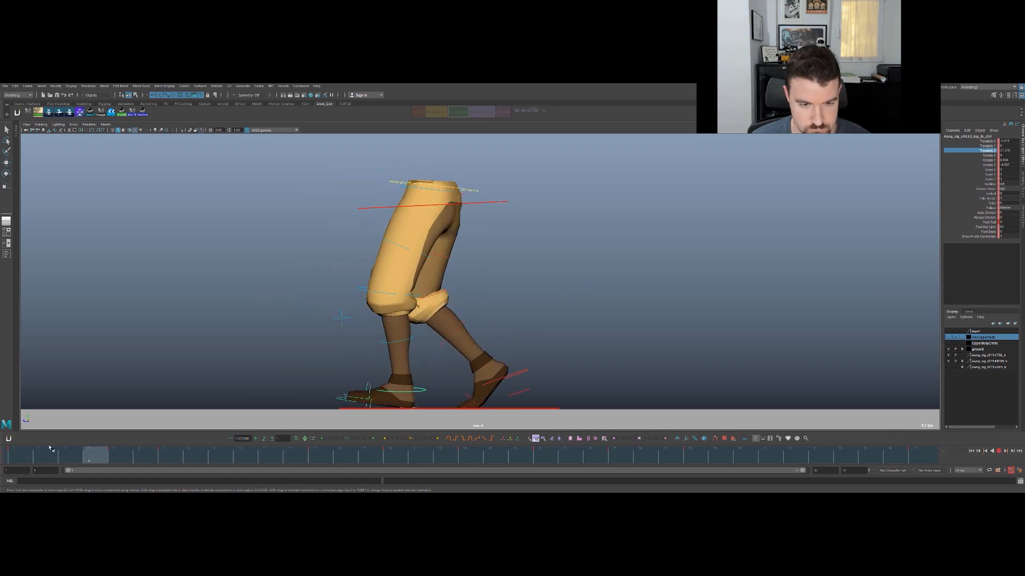
{"action": "key", "text": "alt+v"}
{"action": "key", "text": "alt+v"}
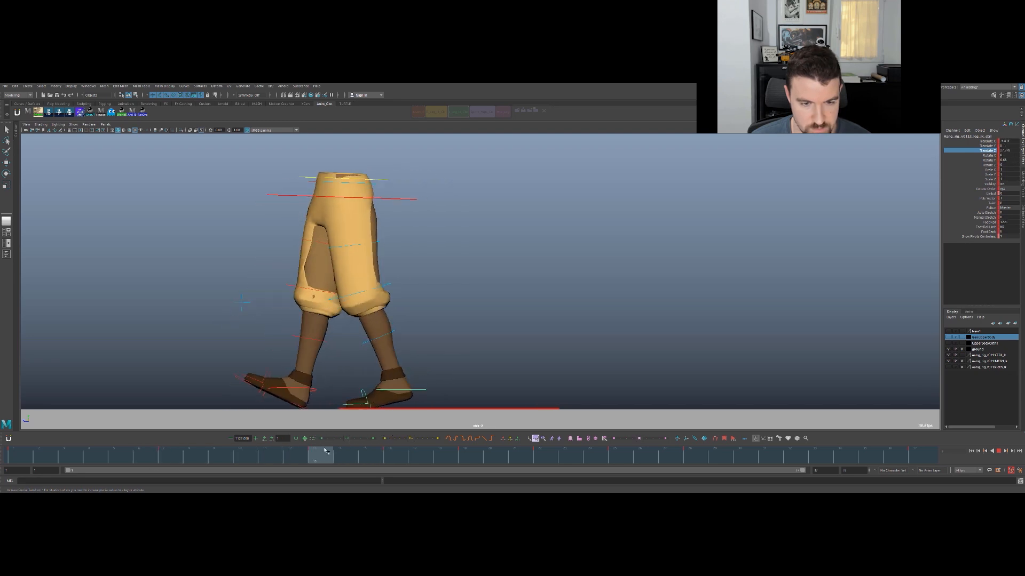
{"action": "key", "text": "alt+v"}
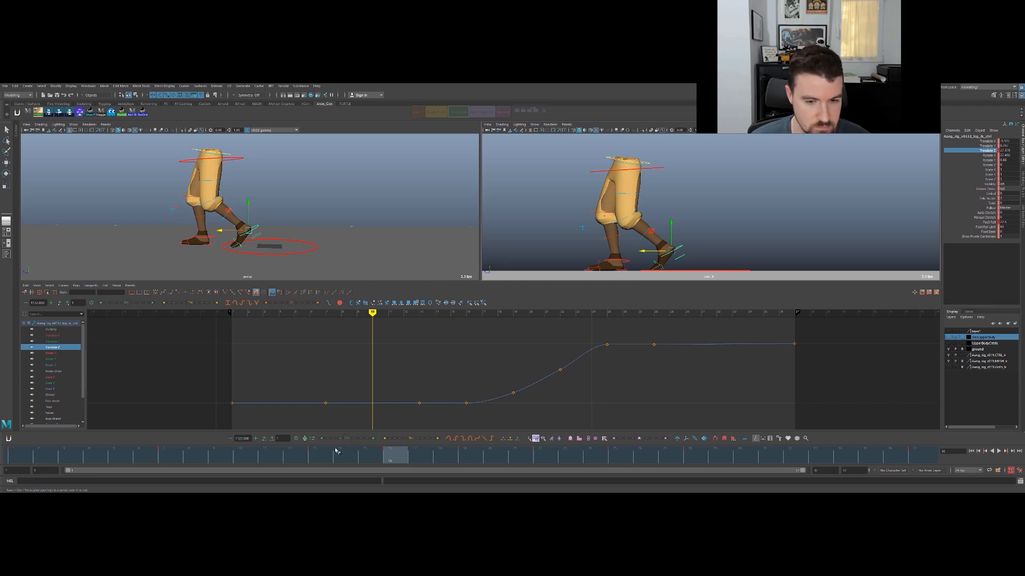
- Key the foot control's Translate X, Y and Z at frame 16 with the same values as its planted pose
{"action": "key", "text": "comma"}
{"action": "key", "text": "comma"}
{"action": "key", "text": "period"}
{"action": "key", "text": "comma"}
{"action": "left_click_drag", "start_coordinate": [987, 146], "coordinate": [987, 142]}
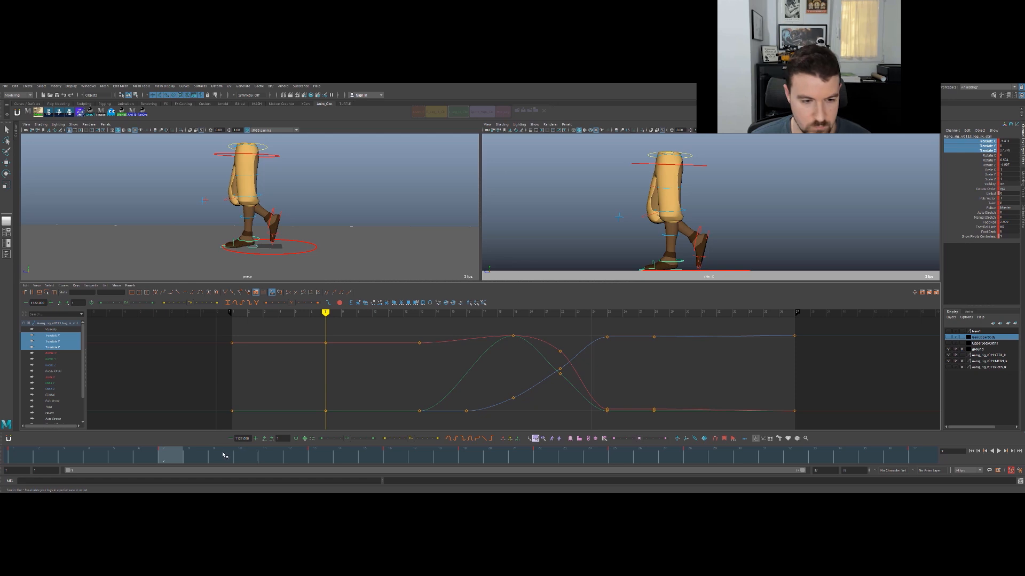
{"action": "key", "text": "period"}
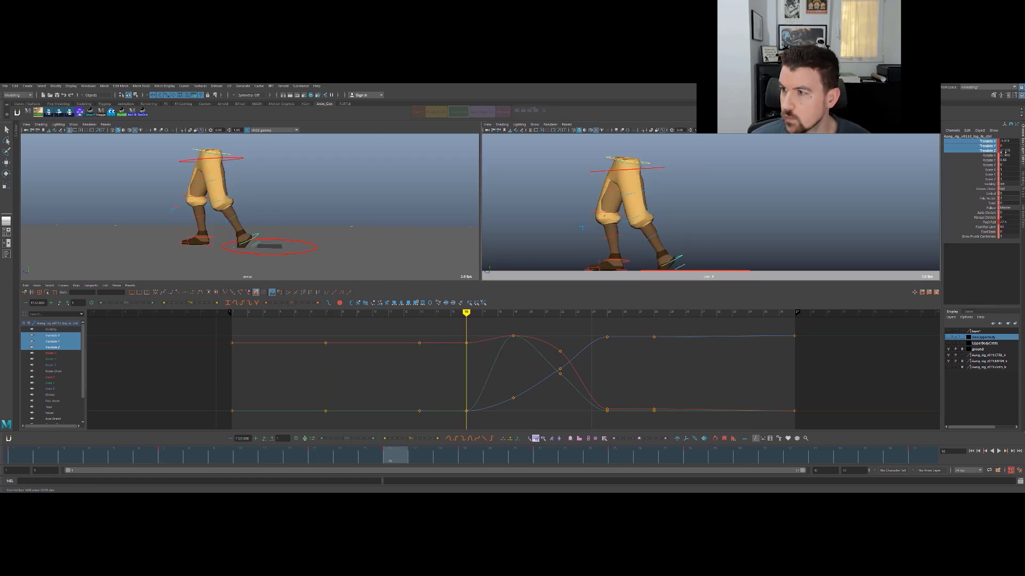
- Set the foot control's Rotate X to 0 at frame 16 and check the foot lift in playback
{"action": "left_click", "coordinate": [1007, 156]}
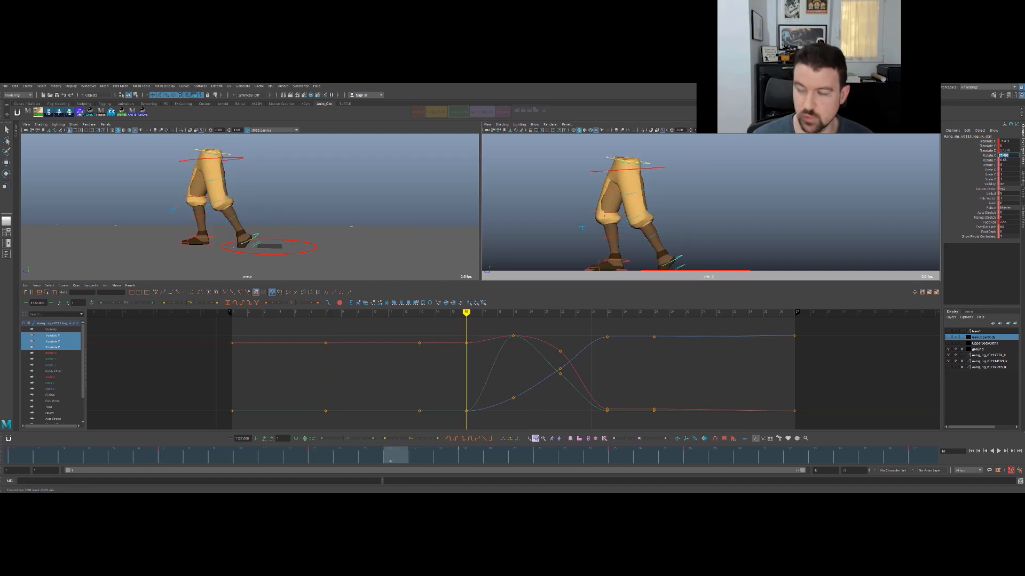
{"action": "key", "text": "Return"}
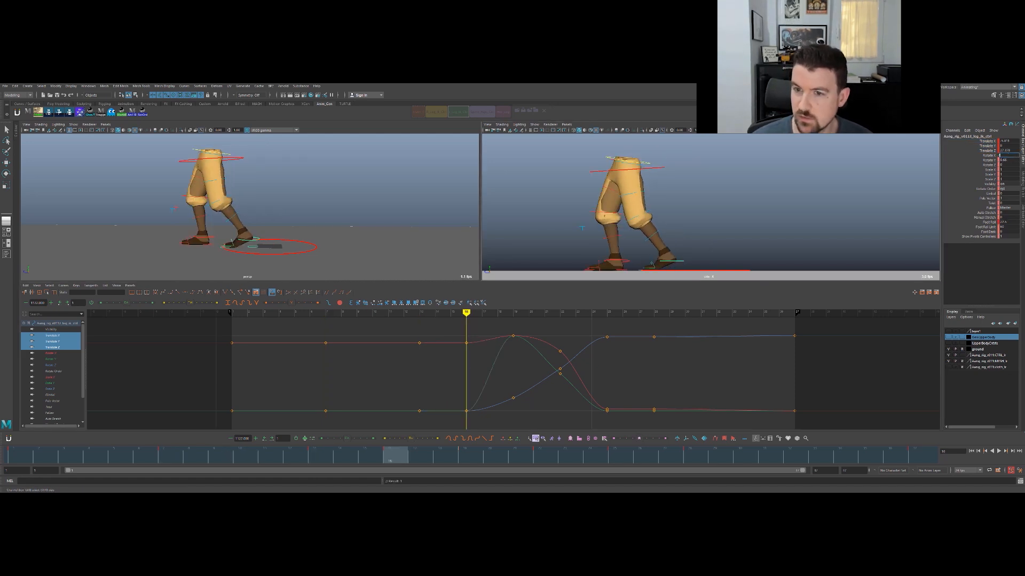
{"action": "left_click", "coordinate": [53, 354]}
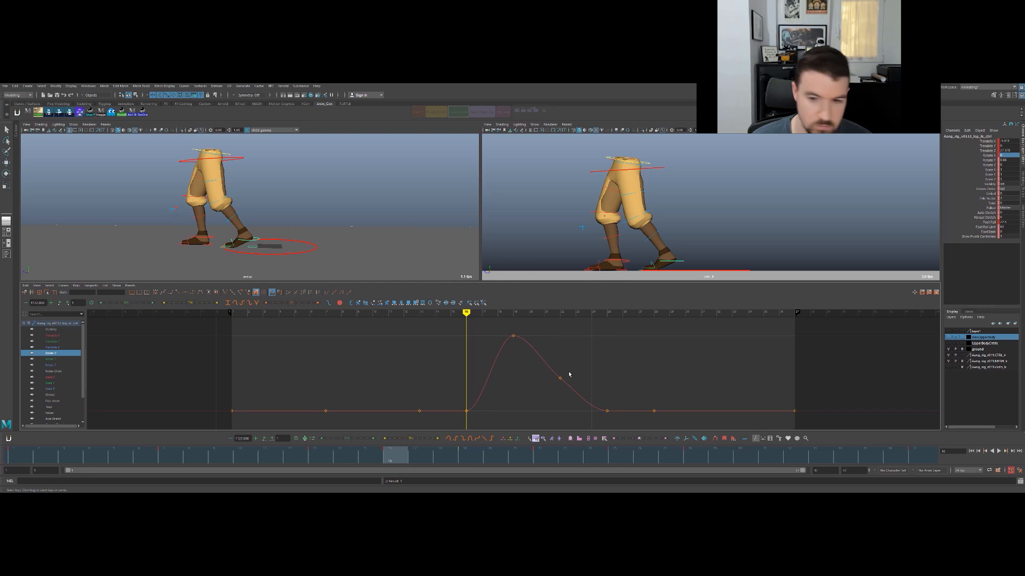
{"action": "key", "text": "comma"}
{"action": "key", "text": "period"}
{"action": "key", "text": "ctrl+z"}
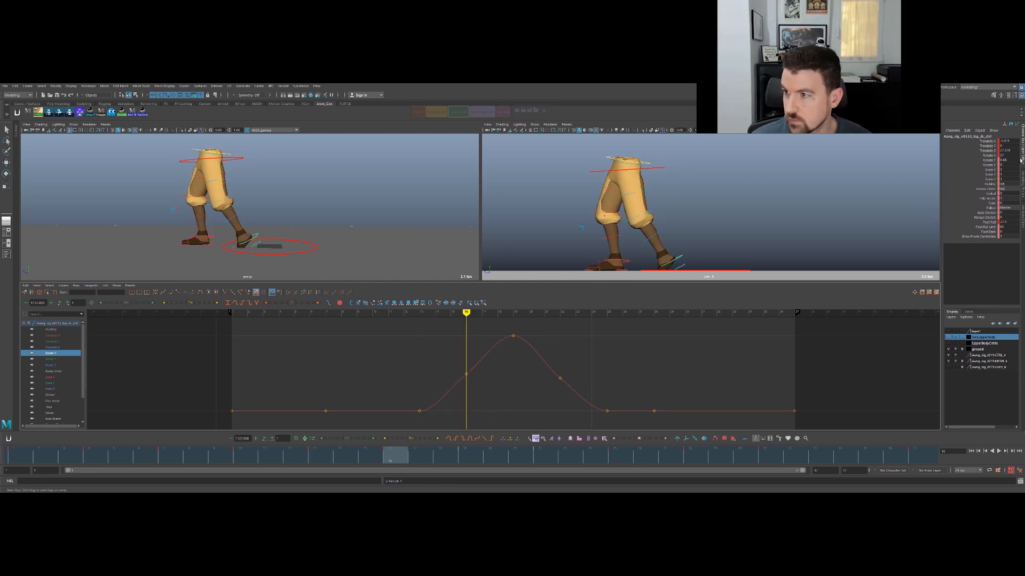
{"action": "key", "text": "Return"}
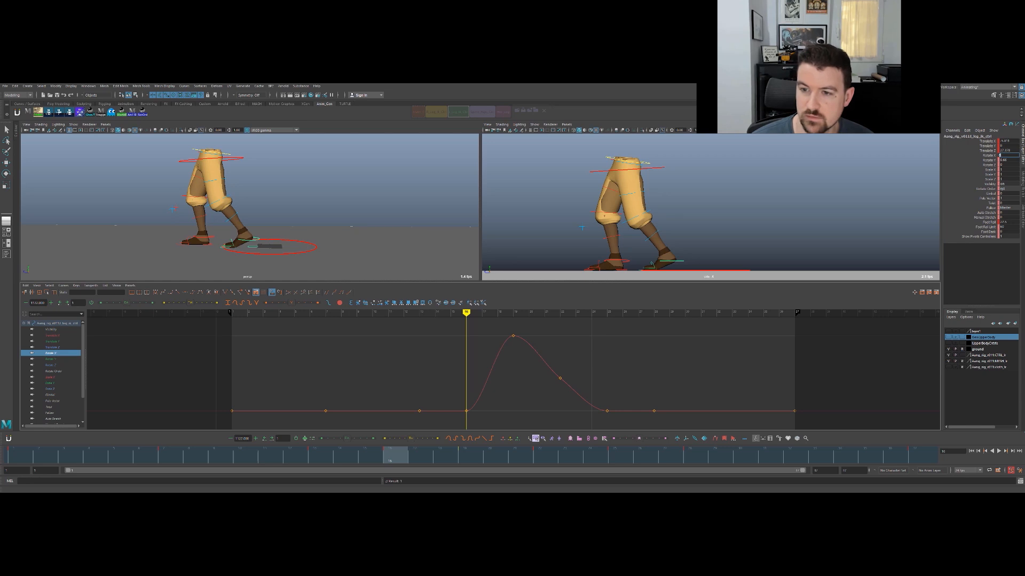
{"action": "left_click_drag", "start_coordinate": [398, 454], "coordinate": [466, 456]}
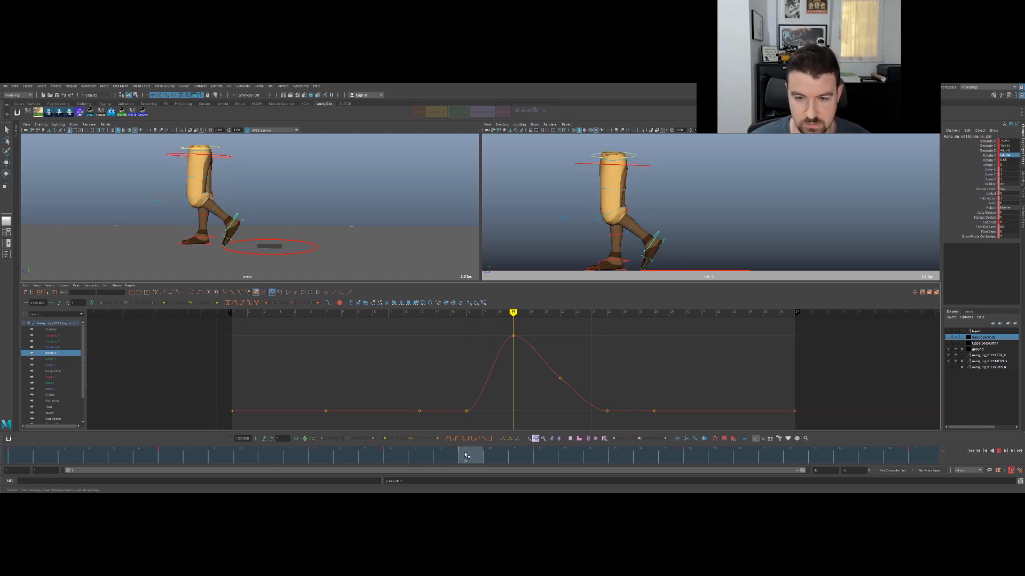
{"action": "key", "text": "alt+v"}
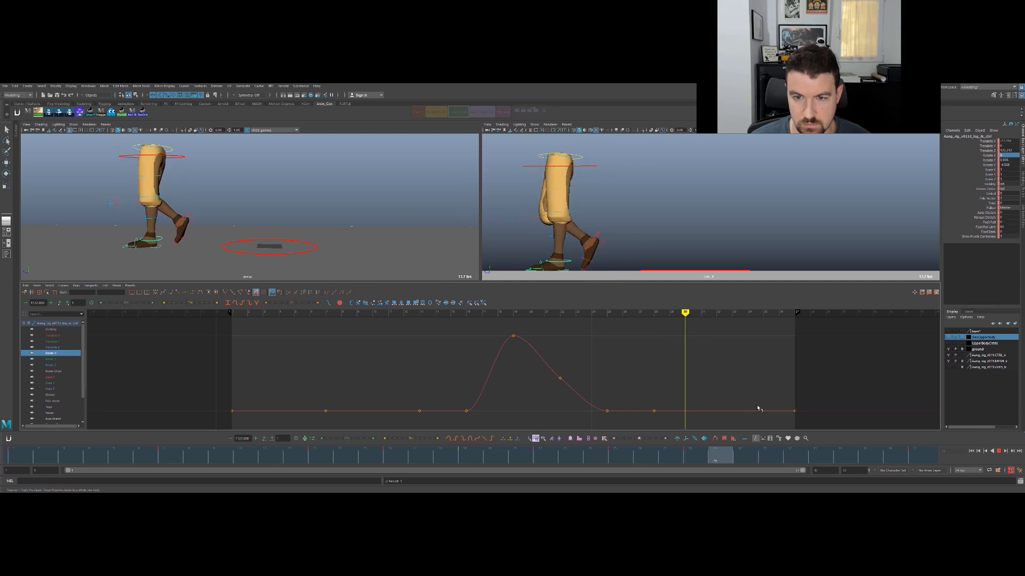
{"action": "key", "text": "alt+v"}
- Give the foot control's Translate Z keys at frames 28 and 37 the same value as the key at frame 25
{"action": "left_click", "coordinate": [73, 347]}
{"action": "middle_click_drag", "start_coordinate": [658, 338], "coordinate": [499, 381], "text": "alt"}
{"action": "scroll", "coordinate": [587, 346], "scroll_direction": "up", "scroll_amount": 4}
{"action": "scroll", "coordinate": [542, 380], "scroll_direction": "up", "scroll_amount": 4}
{"action": "scroll", "coordinate": [565, 383], "scroll_direction": "down", "scroll_amount": 6}
{"action": "scroll", "coordinate": [587, 383], "scroll_direction": "up", "scroll_amount": 6}
{"action": "scroll", "coordinate": [641, 381], "scroll_direction": "down", "scroll_amount": 10}
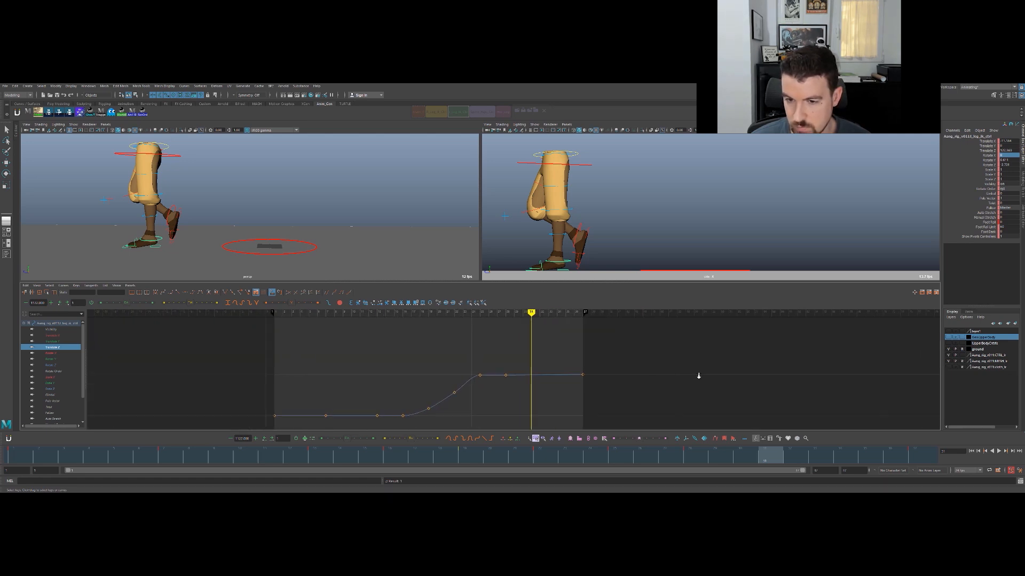
{"action": "scroll", "coordinate": [716, 369], "scroll_direction": "up", "scroll_amount": 7}
{"action": "scroll", "coordinate": [699, 363], "scroll_direction": "down", "scroll_amount": 1}
{"action": "middle_click_drag", "start_coordinate": [699, 363], "coordinate": [694, 367], "text": "alt"}
{"action": "key", "text": "comma"}
{"action": "key", "text": "comma"}
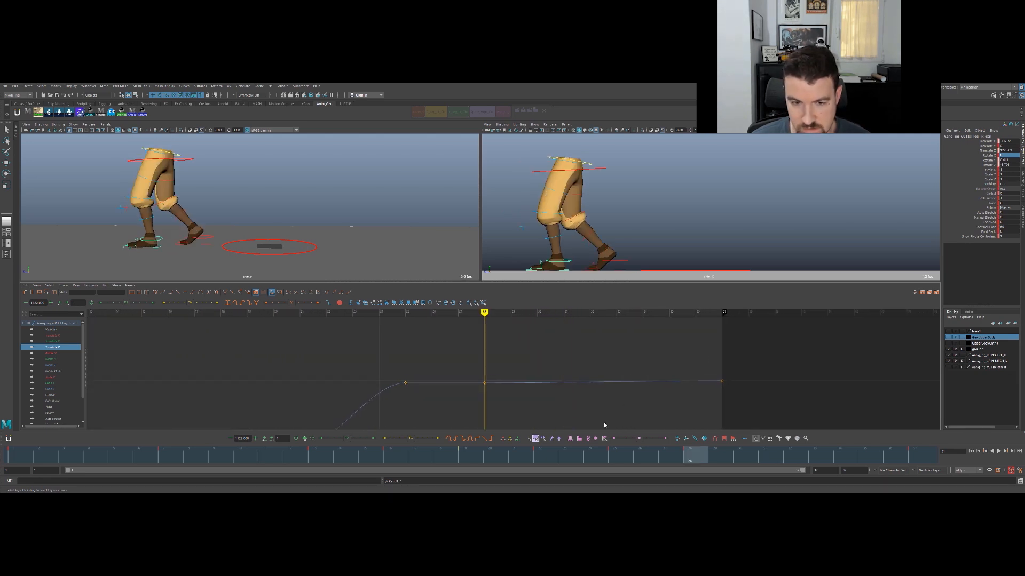
{"action": "left_click_drag", "start_coordinate": [415, 386], "coordinate": [375, 356]}
{"action": "key", "text": "w"}
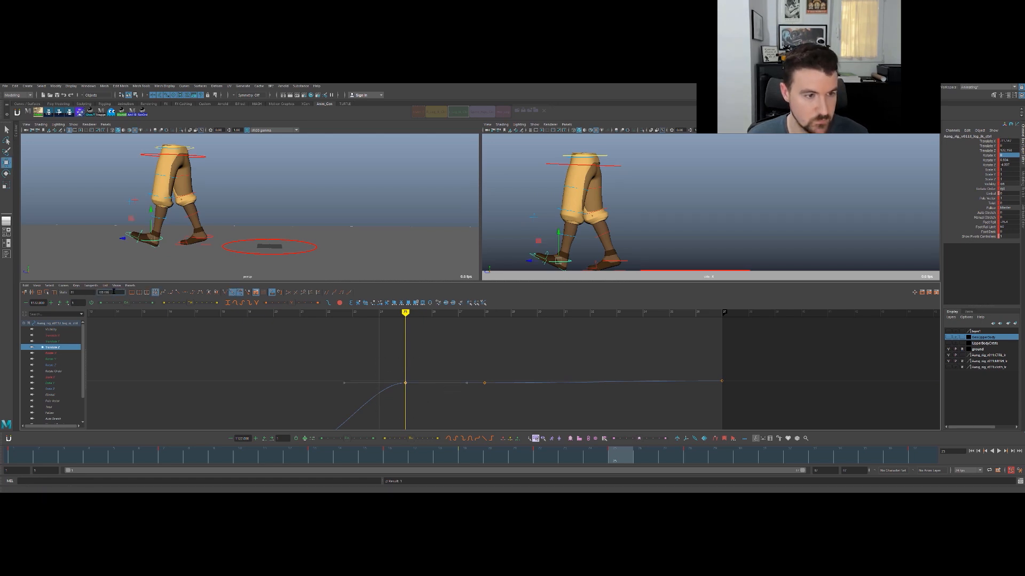
{"action": "left_click_drag", "start_coordinate": [453, 356], "coordinate": [757, 394]}
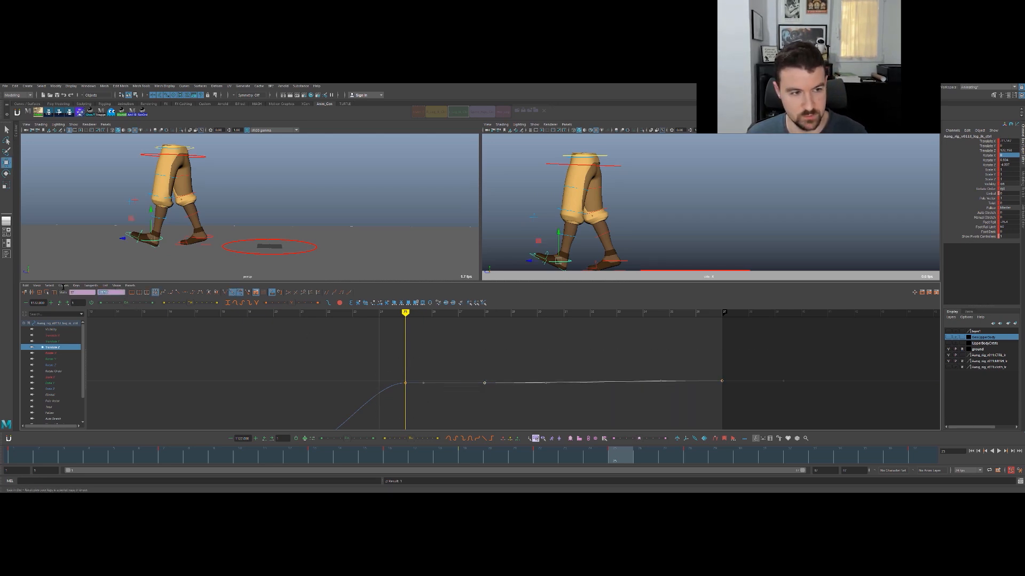
- Play and scrub the walk in the full-size side view to check the foot stays planted
{"action": "key", "text": "alt+v"}
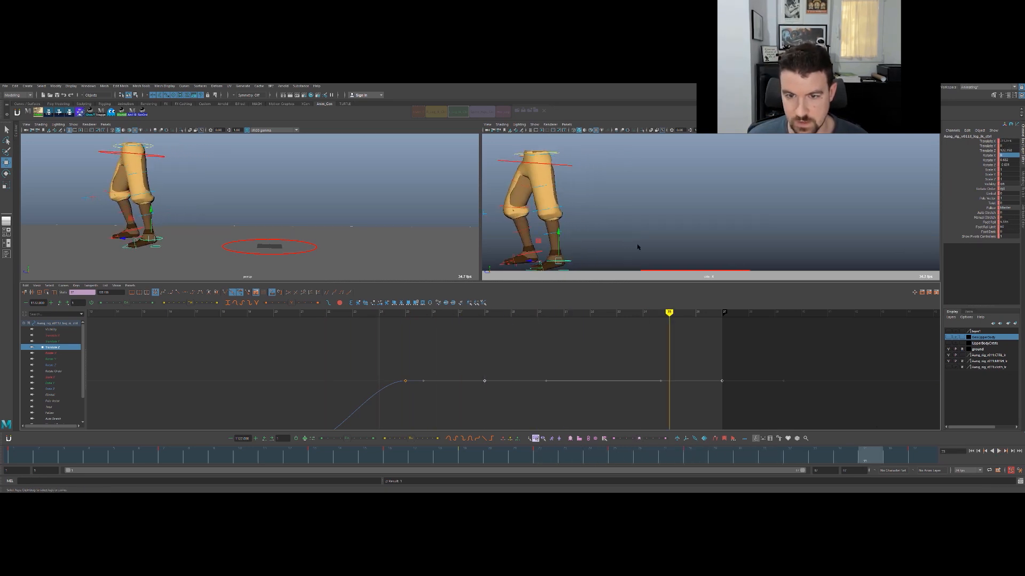
{"action": "key", "text": "space"}
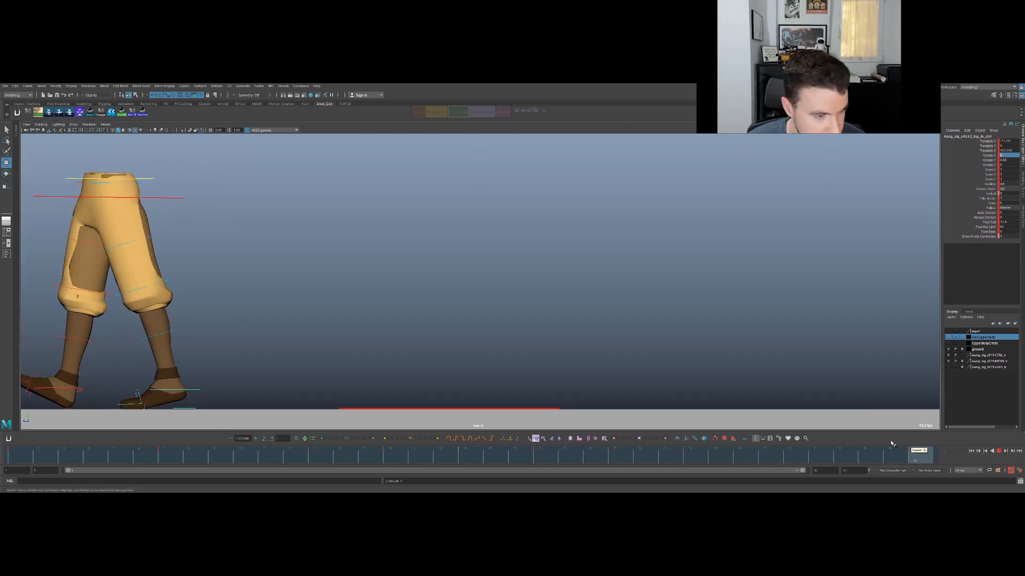
{"action": "key", "text": "alt+v"}
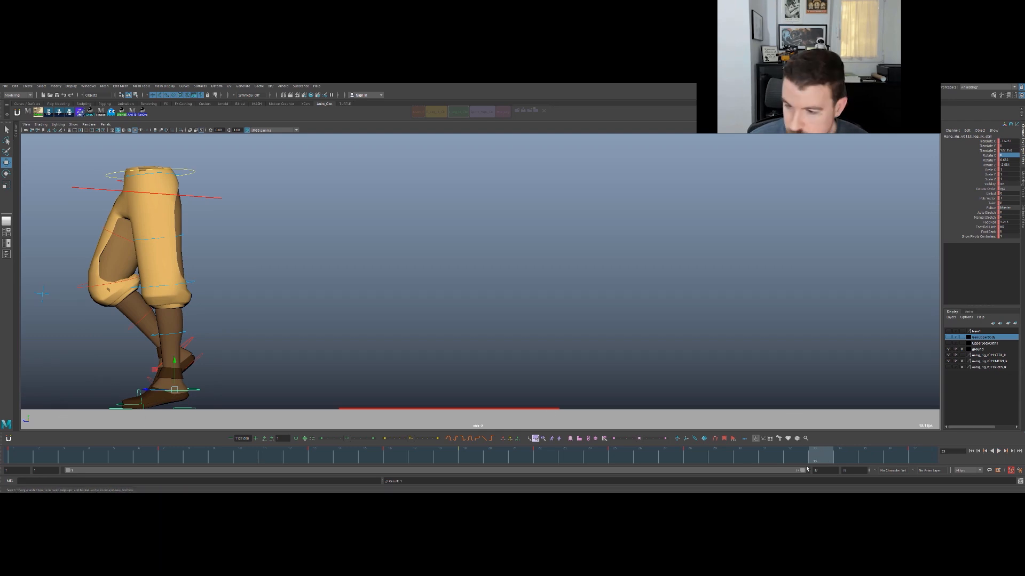
{"action": "key", "text": "alt+v"}
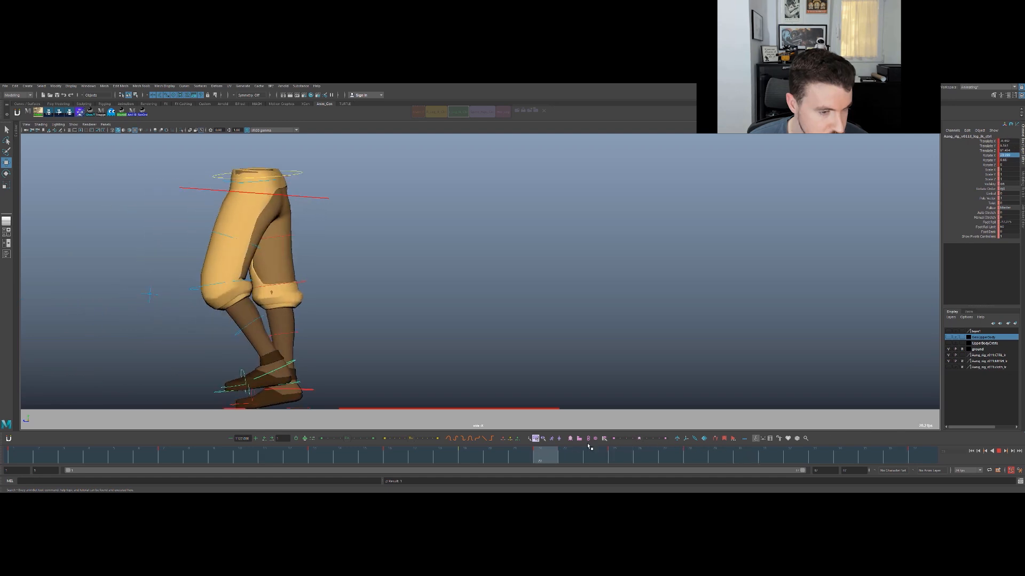
{"action": "key", "text": "alt+v"}
{"action": "key", "text": "e"}
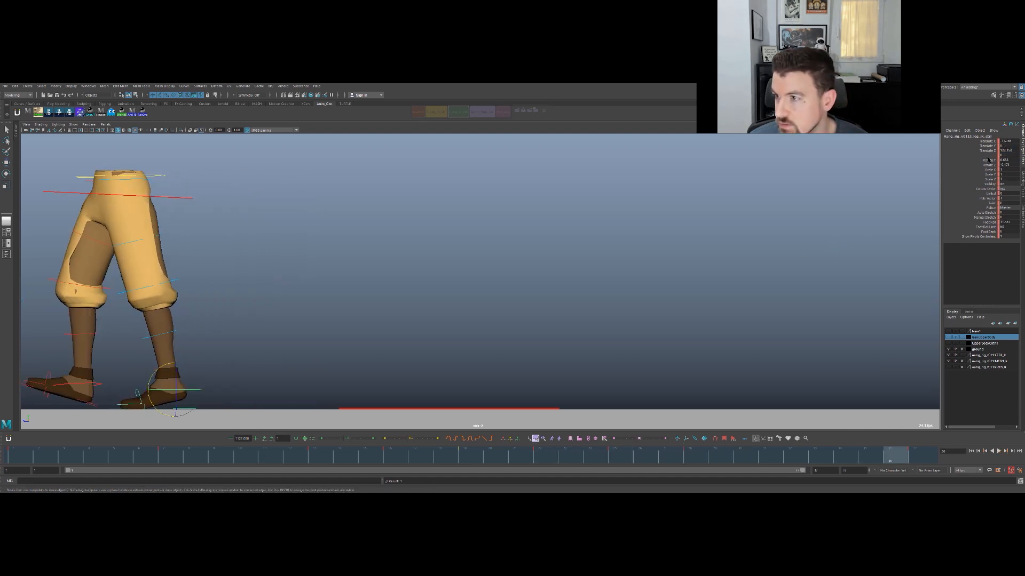
{"action": "left_click_drag", "start_coordinate": [863, 457], "coordinate": [819, 457]}
- Review the foot control's Rotate X curve during playback, with the whole curve framed in the Graph Editor
{"action": "key", "text": "space"}
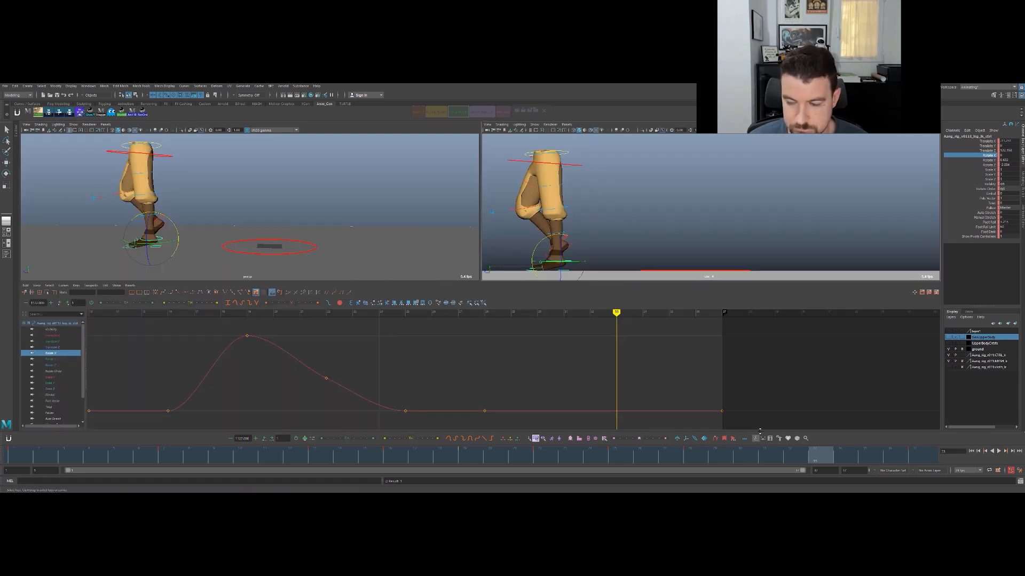
{"action": "key", "text": "alt+v"}
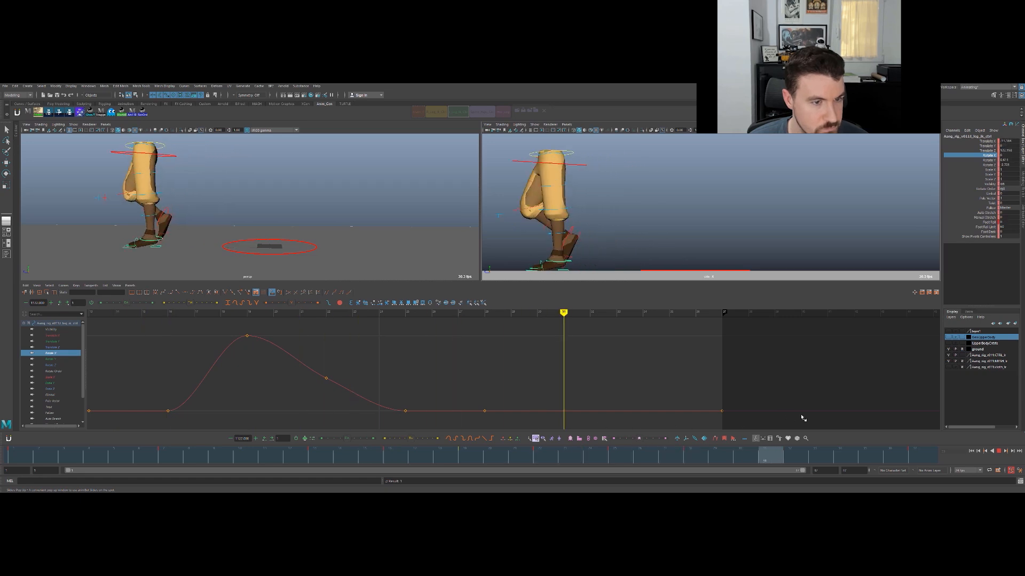
{"action": "key", "text": "a"}
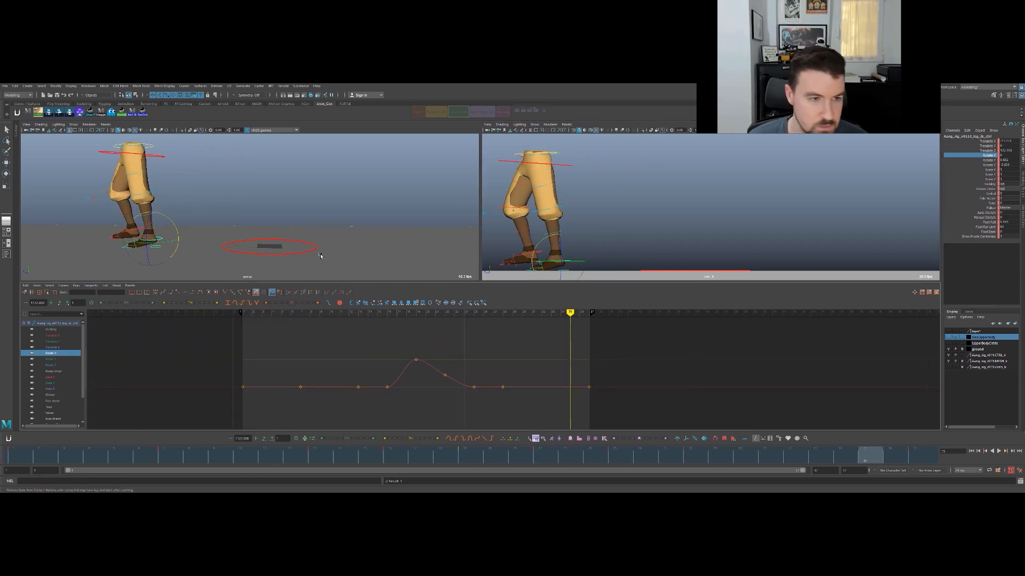
{"action": "key", "text": "space"}
{"action": "key", "text": "space"}
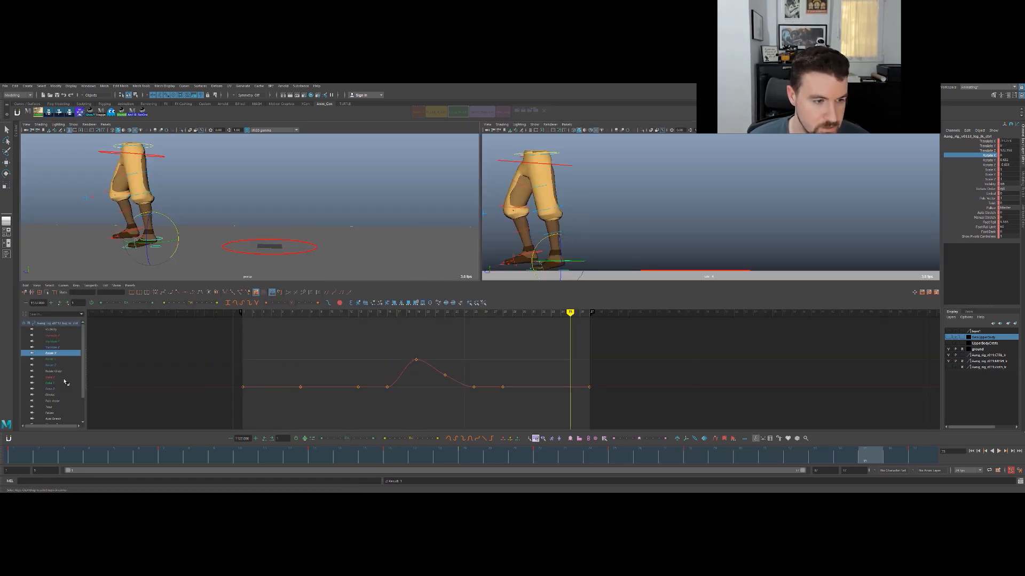
- Show the foot control's Rotate Y and Rotate Z curves and check the foot's twist from the front by scrubbing and playing
{"action": "left_click", "coordinate": [64, 361]}
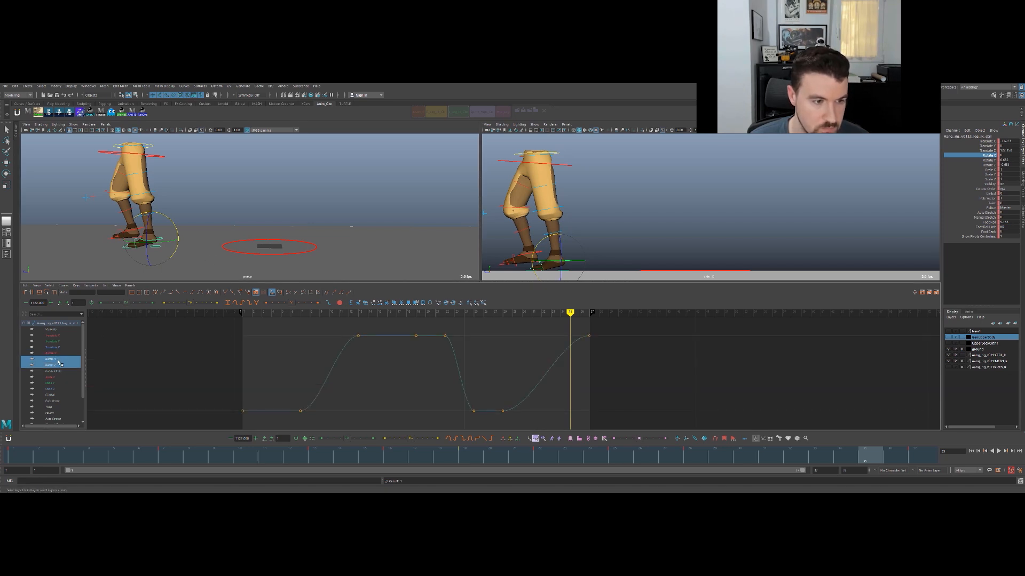
{"action": "key", "text": "space"}
{"action": "left_click_drag", "start_coordinate": [381, 308], "coordinate": [544, 260], "text": "alt"}
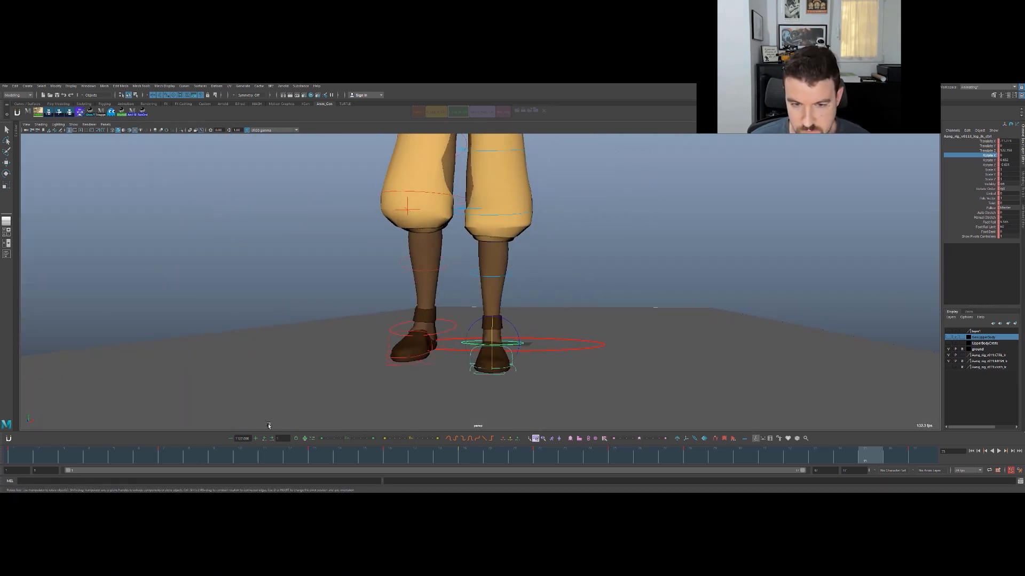
{"action": "left_click_drag", "start_coordinate": [78, 458], "coordinate": [246, 439]}
{"action": "key", "text": "alt+v"}
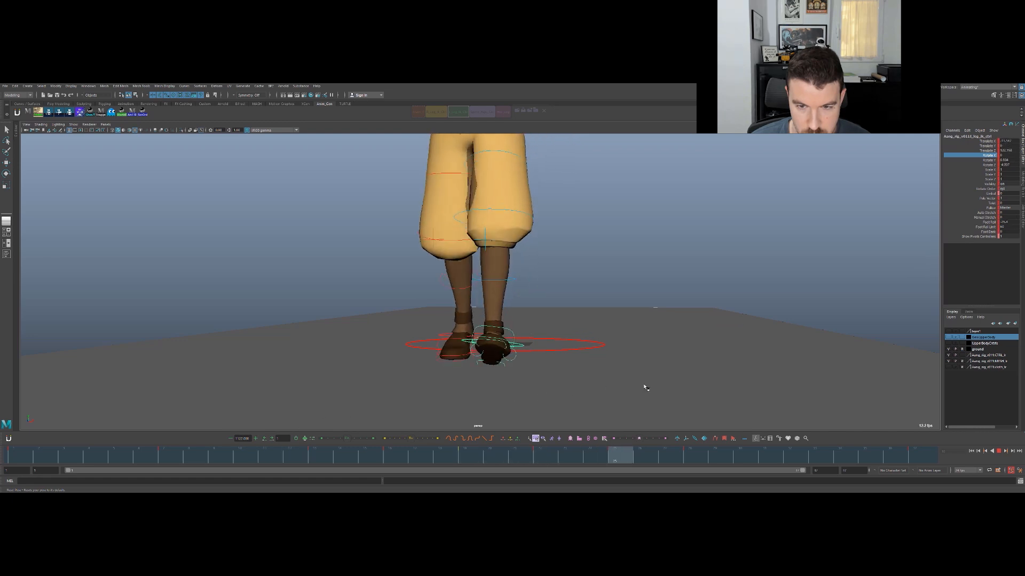
{"action": "left_click_drag", "start_coordinate": [891, 369], "coordinate": [871, 357]}
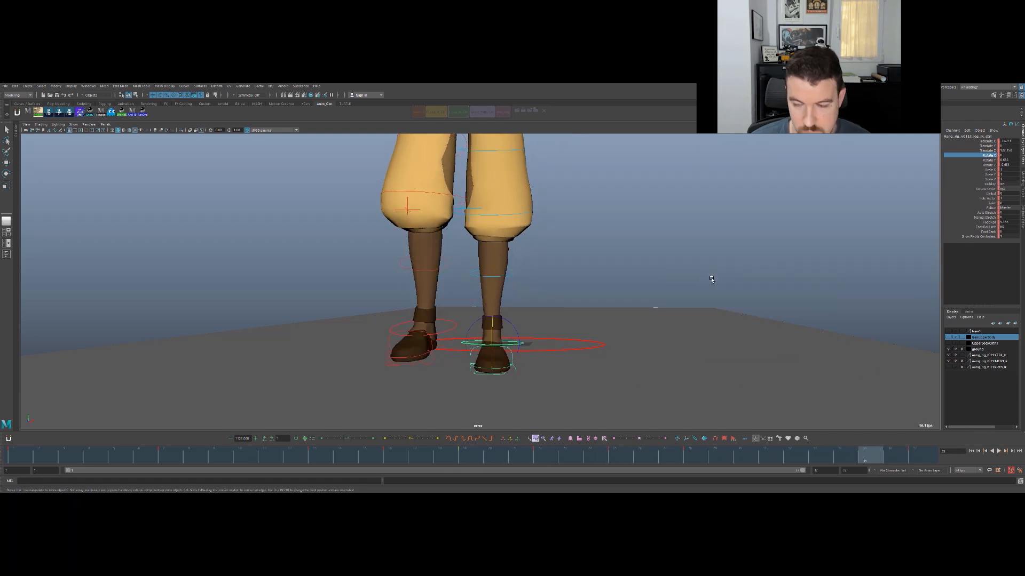
{"action": "key", "text": "space"}
{"action": "scroll", "coordinate": [486, 351], "scroll_direction": "down", "scroll_amount": 2}
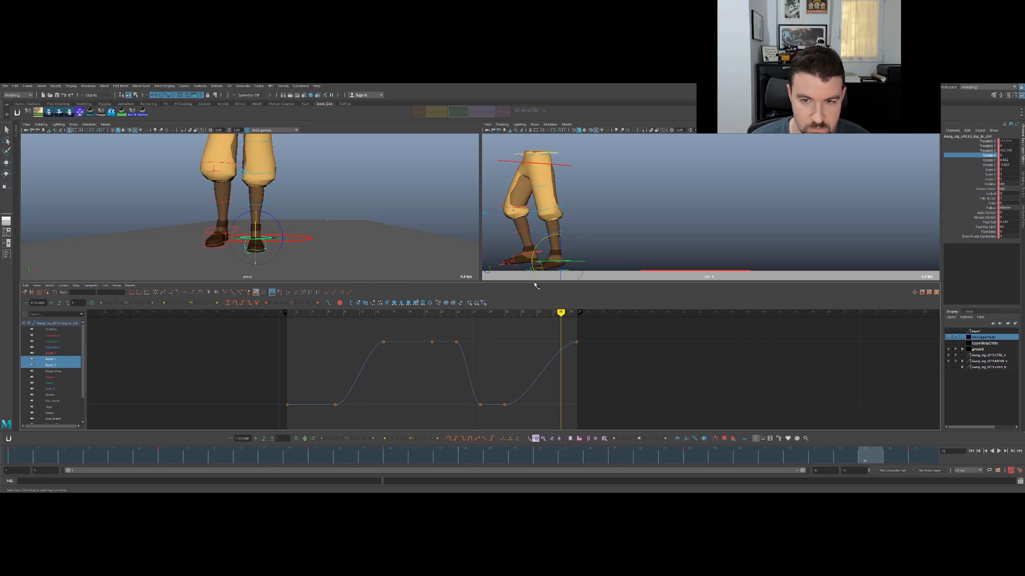
- Try rotating the foot control in the full-size perspective view and undo the rotation
{"action": "key", "text": "space"}
{"action": "middle_click_drag", "start_coordinate": [532, 276], "coordinate": [502, 266], "text": "alt"}
{"action": "right_click_drag", "start_coordinate": [536, 291], "coordinate": [610, 316], "text": "alt"}
{"action": "key", "text": "q"}
{"action": "key", "text": "e"}
{"action": "left_click_drag", "start_coordinate": [496, 317], "coordinate": [512, 322]}
{"action": "key", "text": "ctrl+z"}
{"action": "key", "text": "q"}
- Set all of the foot control's Rotate Y and Rotate Z keys to 0, then clear the selection
{"action": "key", "text": "space"}
{"action": "left_click_drag", "start_coordinate": [288, 330], "coordinate": [314, 347]}
{"action": "left_click_drag", "start_coordinate": [228, 326], "coordinate": [229, 327]}
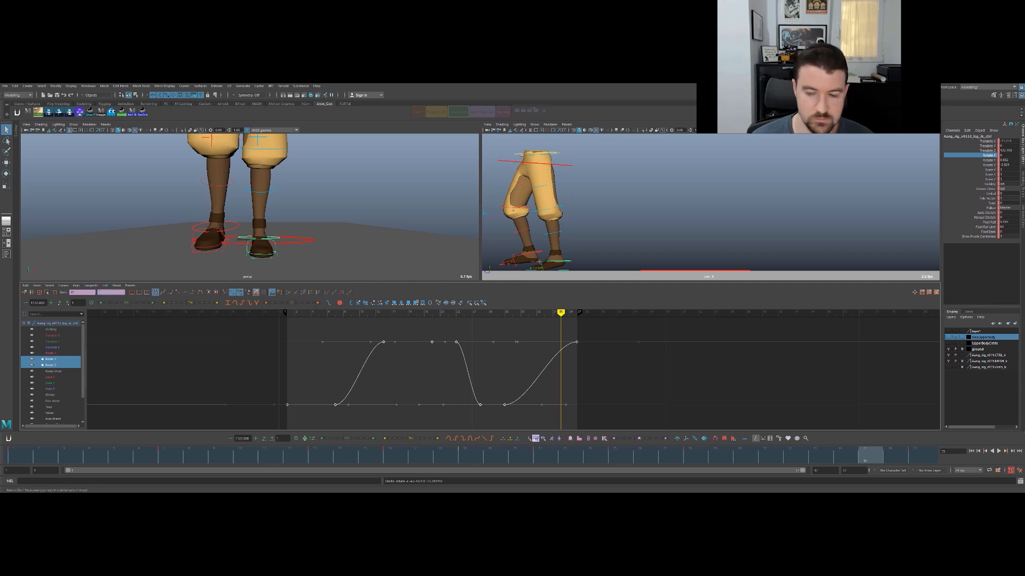
{"action": "left_click", "coordinate": [656, 219]}
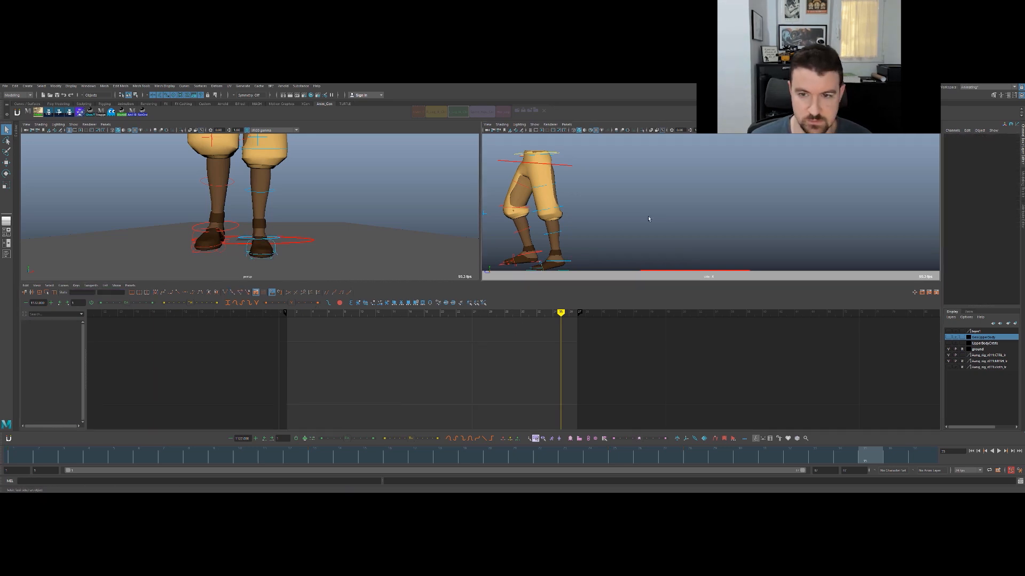
- Reselect the foot control and play the walk in the full-size front view to examine the foot's sideways placement
{"action": "key", "text": "space"}
{"action": "left_click", "coordinate": [540, 345]}
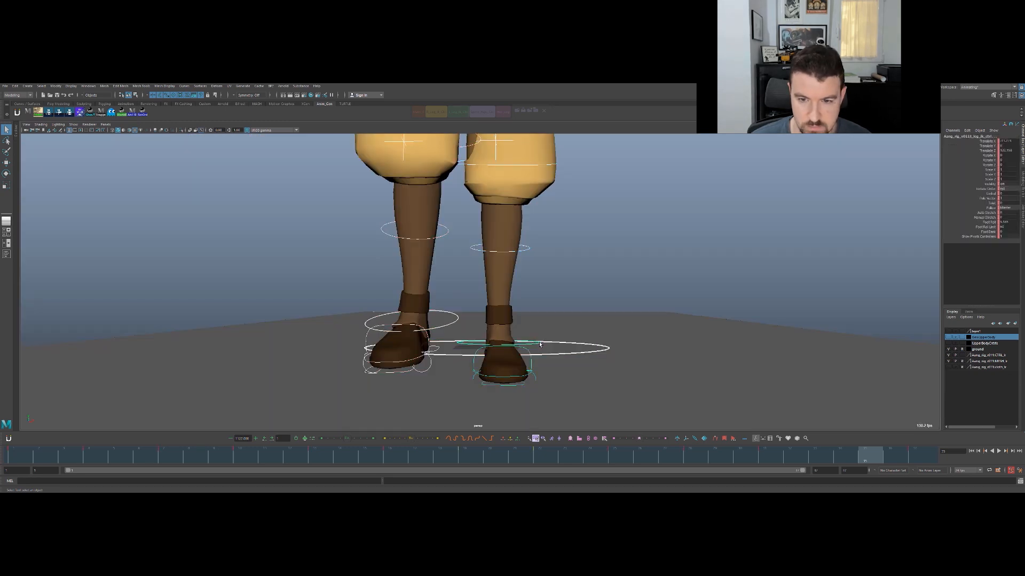
{"action": "key", "text": "alt+v"}
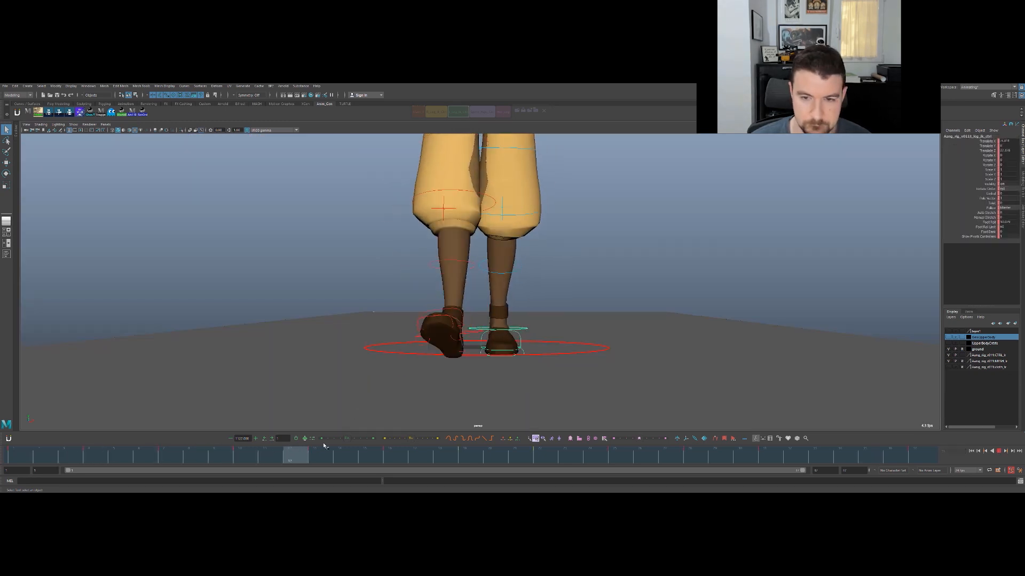
{"action": "right_click_drag", "start_coordinate": [737, 291], "coordinate": [325, 297], "text": "alt"}
{"action": "left_click_drag", "start_coordinate": [561, 276], "coordinate": [561, 285], "text": "alt"}
{"action": "right_click_drag", "start_coordinate": [560, 285], "coordinate": [568, 244], "text": "alt"}
{"action": "left_click_drag", "start_coordinate": [528, 232], "coordinate": [492, 284], "text": "alt"}
{"action": "right_click_drag", "start_coordinate": [492, 284], "coordinate": [514, 293], "text": "alt"}
- Try moving the foot control sideways at frame 1 and undo the move
{"action": "left_click", "coordinate": [20, 457]}
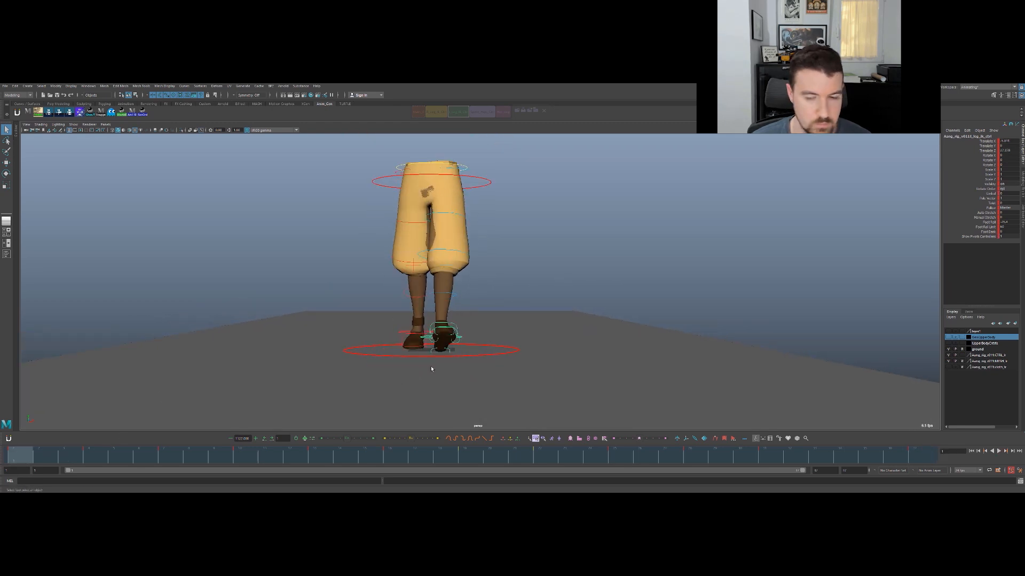
{"action": "key", "text": "w"}
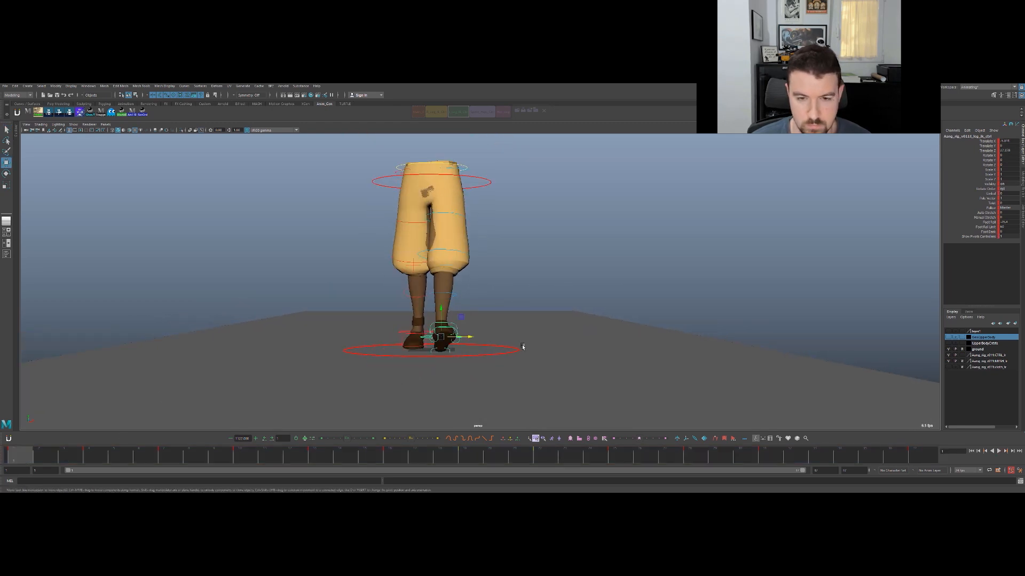
{"action": "mouse_move", "coordinate": [469, 337]}
{"action": "left_mouse_down"}
{"action": "mouse_move", "coordinate": [455, 338]}
{"action": "mouse_move", "coordinate": [462, 343]}
{"action": "left_mouse_up"}
{"action": "key", "text": "ctrl+z"}
- Isolate the foot control's Translate X curve in the Graph Editor and step through its keys up to frame 25
{"action": "left_click", "coordinate": [987, 142]}
{"action": "key", "text": "space"}
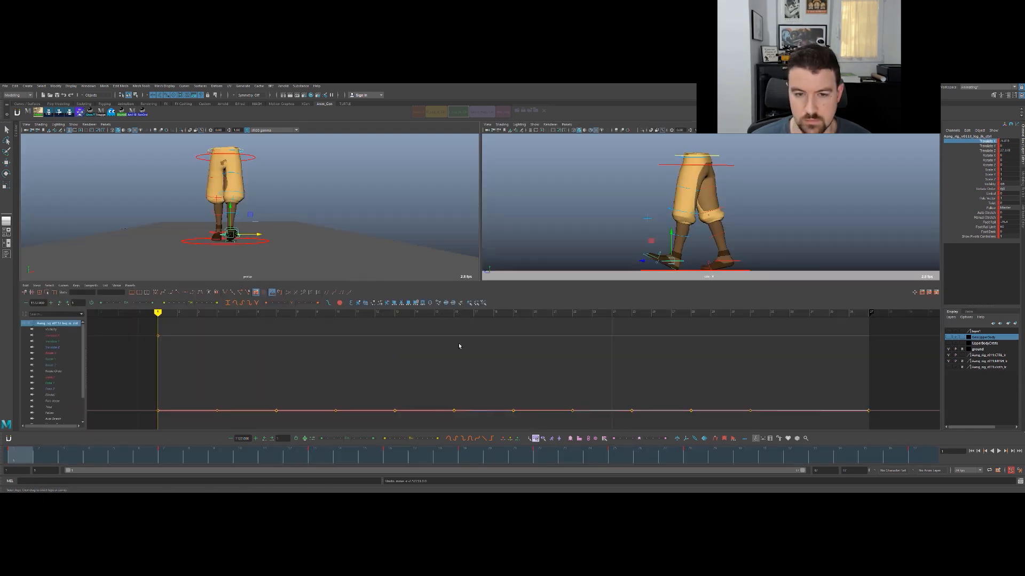
{"action": "left_click", "coordinate": [48, 331]}
{"action": "left_click", "coordinate": [52, 336]}
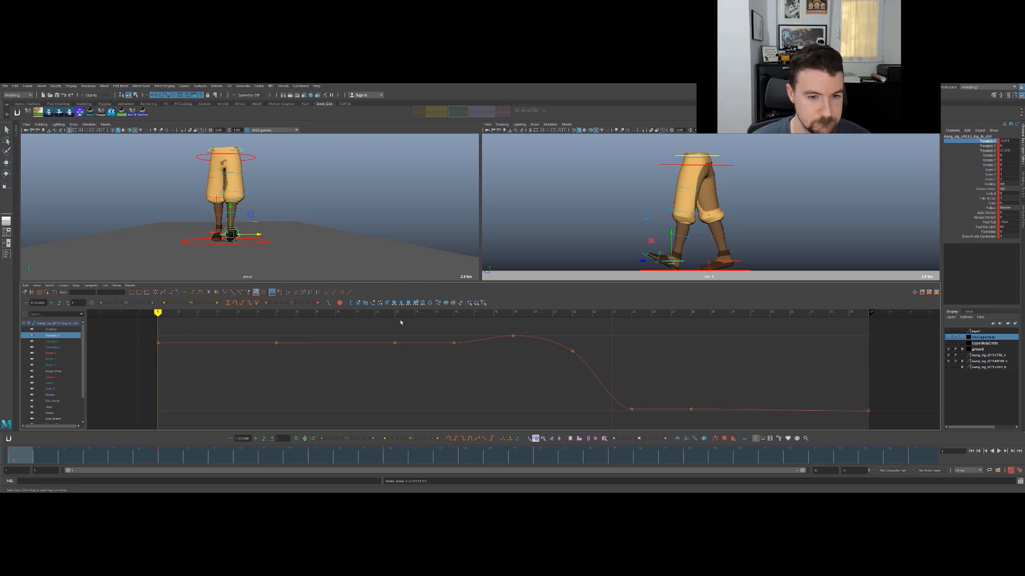
{"action": "key", "text": "period"}
{"action": "key", "text": "period"}
{"action": "key", "text": "period"}
{"action": "key", "text": "period"}
- Step back and forth through the keyed frames 16 to 25 to examine the swinging foot's sideways path
{"action": "key", "text": "period"}
{"action": "key", "text": "period"}
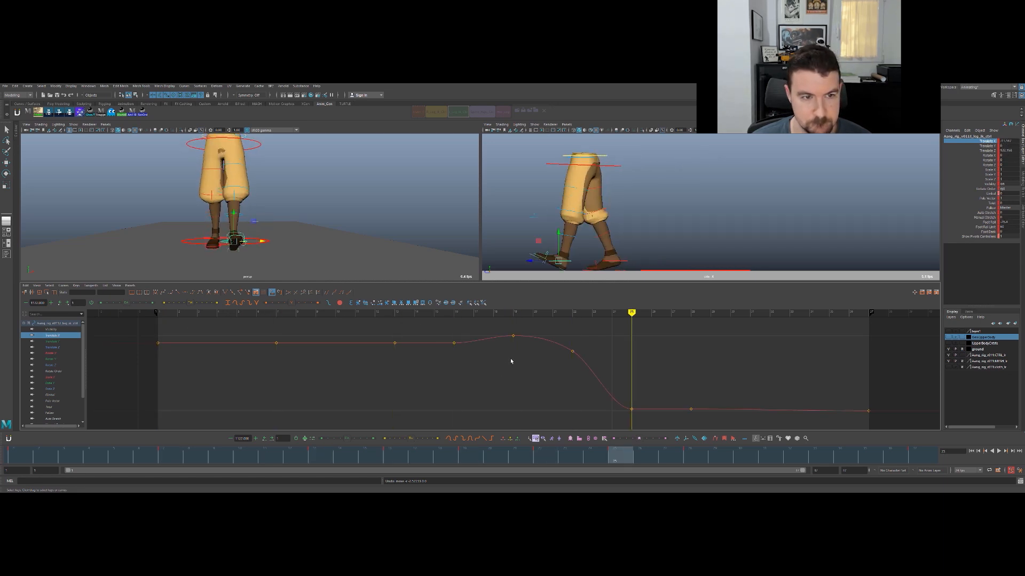
{"action": "key", "text": "comma"}
{"action": "key", "text": "comma"}
{"action": "key", "text": "comma"}
{"action": "key", "text": "period"}
{"action": "key", "text": "comma"}
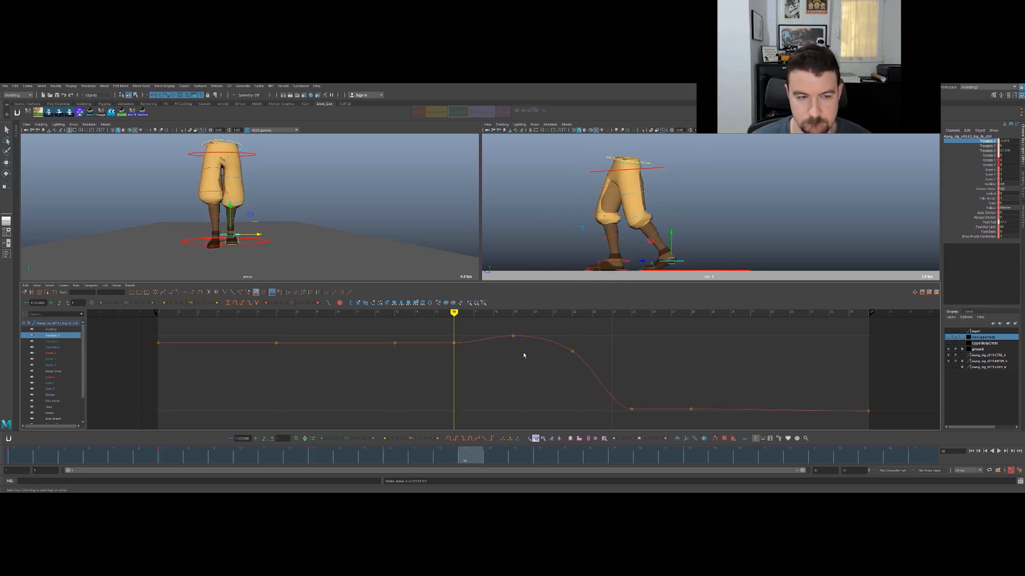
{"action": "key", "text": "period"}
{"action": "key", "text": "period"}
{"action": "key", "text": "period"}
{"action": "key", "text": "comma"}
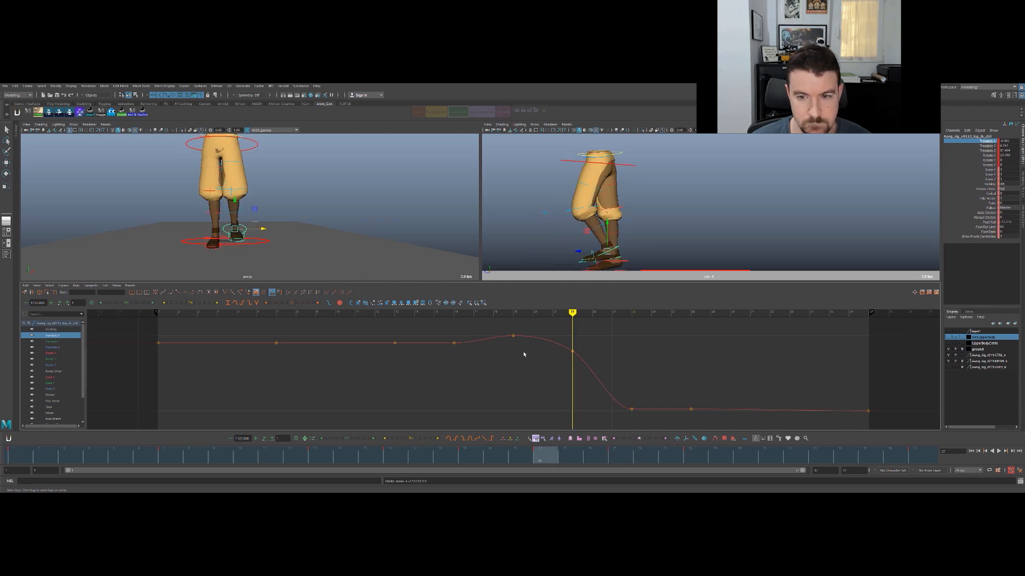
{"action": "key", "text": "comma"}
{"action": "key", "text": "period"}
{"action": "key", "text": "period"}
{"action": "key", "text": "comma"}
{"action": "key", "text": "comma"}
{"action": "key", "text": "comma"}
{"action": "key", "text": "comma"}
- Shift the foot control inward at frame 19, key it, and compare it with the pose at frame 16
{"action": "key", "text": "period"}
- Lower the foot control's Translate X keys at frames 1, 7, 13 and 16 together to bring the planted foot inward
{"action": "key", "text": "comma"}
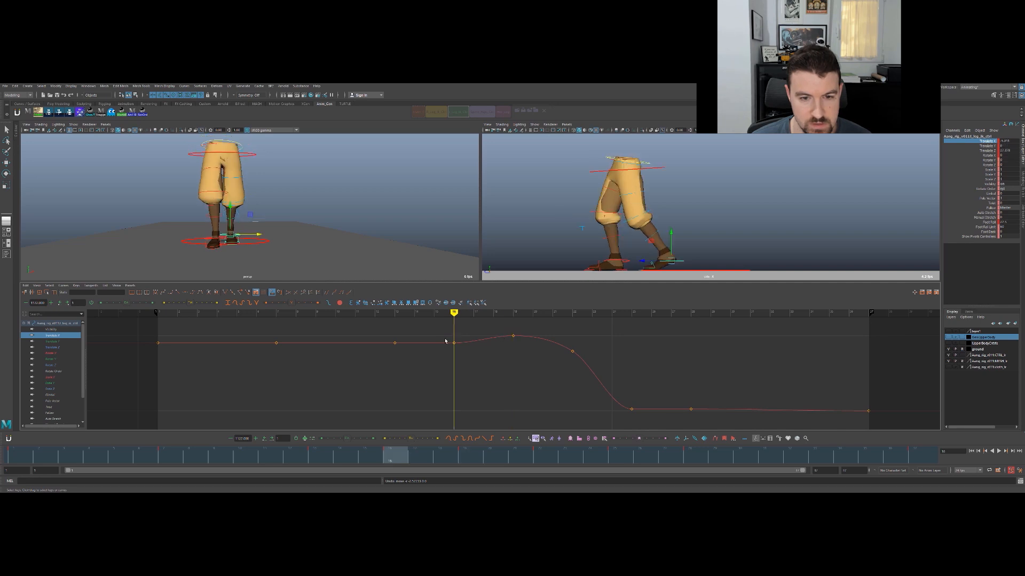
{"action": "key", "text": "comma"}
{"action": "key", "text": "comma"}
{"action": "key", "text": "comma"}
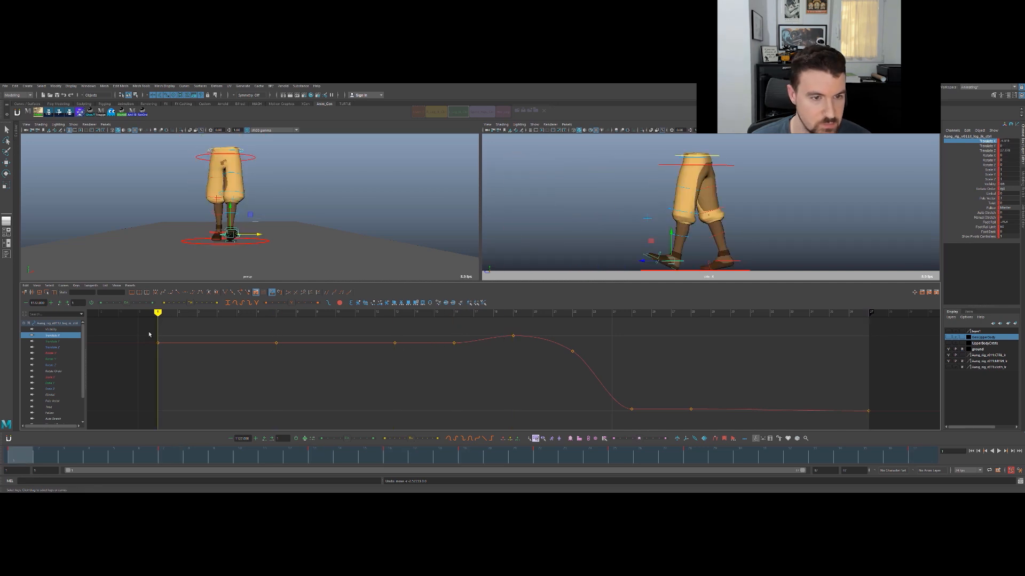
{"action": "left_click_drag", "start_coordinate": [134, 331], "coordinate": [494, 360]}
{"action": "middle_click_drag", "start_coordinate": [437, 366], "coordinate": [442, 387]}
{"action": "key", "text": "period"}
{"action": "key", "text": "period"}
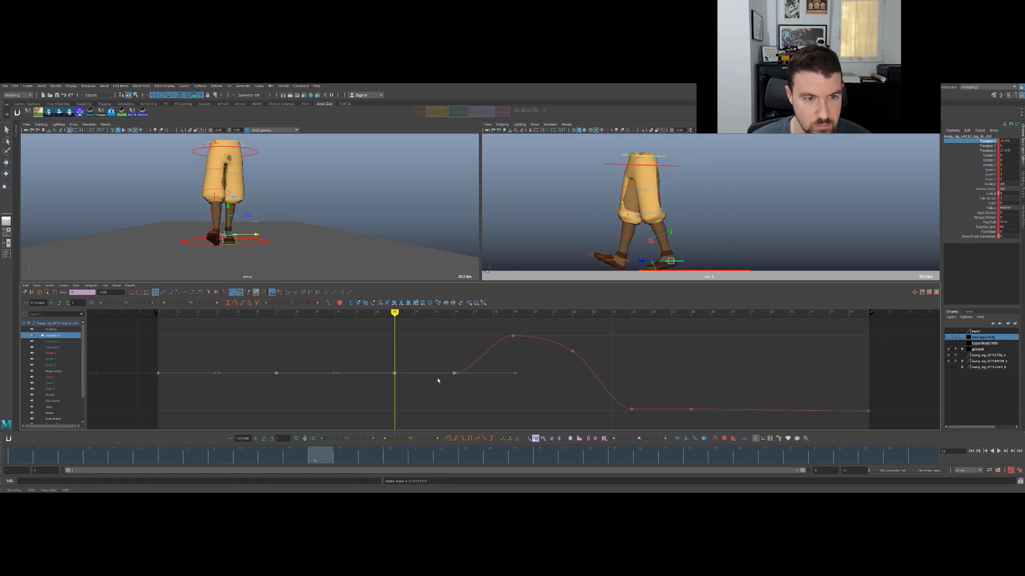
{"action": "key", "text": "period"}
{"action": "key", "text": "period"}
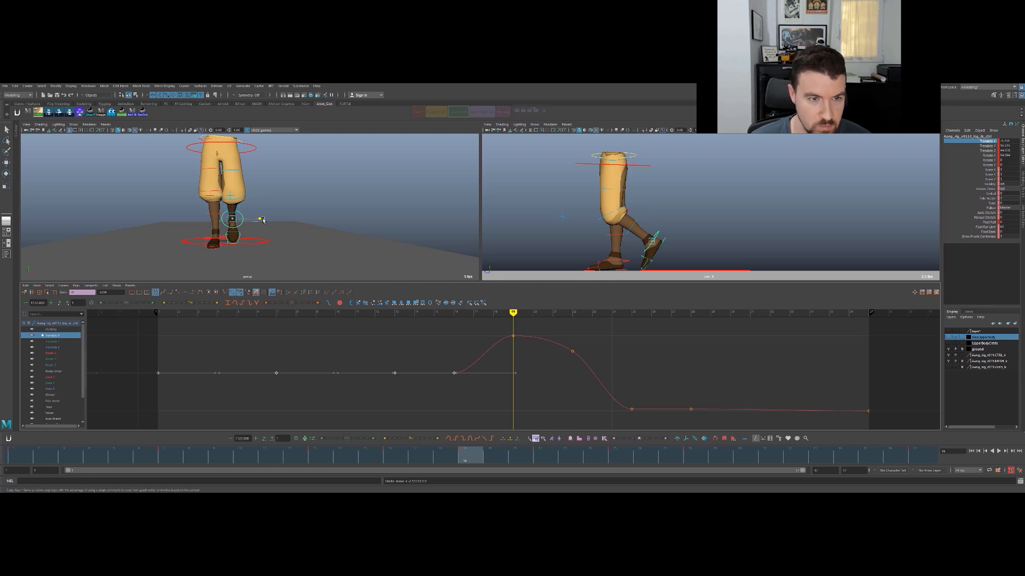
{"action": "key", "text": "s"}
{"action": "key", "text": "comma"}
{"action": "key", "text": "period"}
{"action": "key", "text": "comma"}
{"action": "key", "text": "period"}
- Move the foot control slightly inward at frame 22 and adjust its Translate X key there
{"action": "key", "text": "period"}
{"action": "key", "text": "comma"}
{"action": "key", "text": "comma"}
{"action": "key", "text": "period"}
{"action": "key", "text": "period"}
{"action": "left_click_drag", "start_coordinate": [266, 228], "coordinate": [264, 228]}
{"action": "left_click_drag", "start_coordinate": [591, 328], "coordinate": [563, 347]}
{"action": "mouse_move", "coordinate": [574, 353]}
{"action": "middle_mouse_down"}
{"action": "mouse_move", "coordinate": [575, 362]}
{"action": "mouse_move", "coordinate": [571, 355]}
{"action": "middle_mouse_up"}
- Step and scrub through the foot swing in the full-size front view to check the sideways path up to frame 25
{"action": "key", "text": "comma"}
{"action": "key", "text": "period"}
{"action": "key", "text": "space"}
{"action": "key", "text": "comma"}
{"action": "key", "text": "comma"}
{"action": "key", "text": "period"}
{"action": "key", "text": "period"}
{"action": "key", "text": "period"}
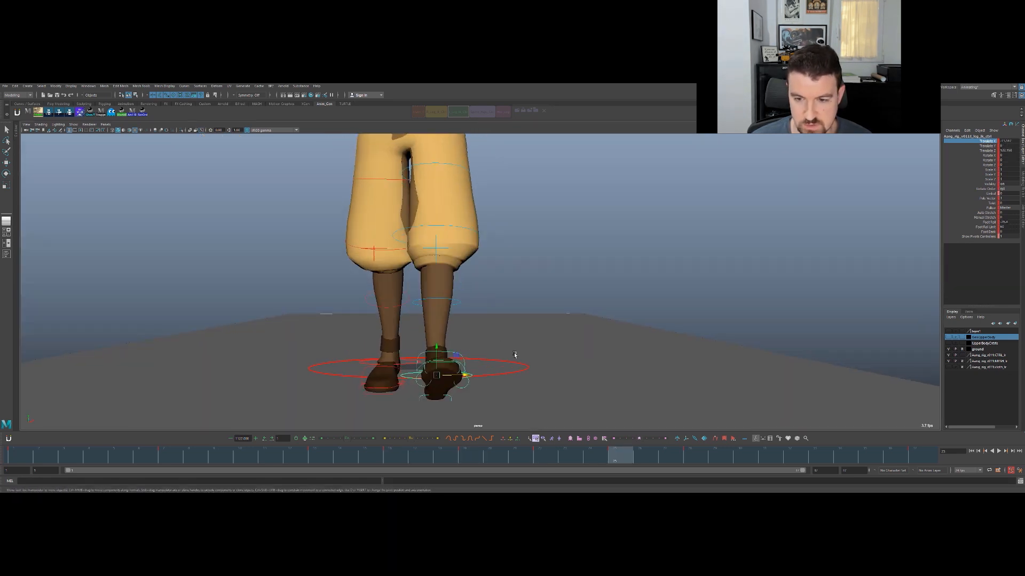
{"action": "key", "text": "comma"}
{"action": "left_click_drag", "start_coordinate": [492, 459], "coordinate": [515, 459]}
{"action": "key", "text": "space"}
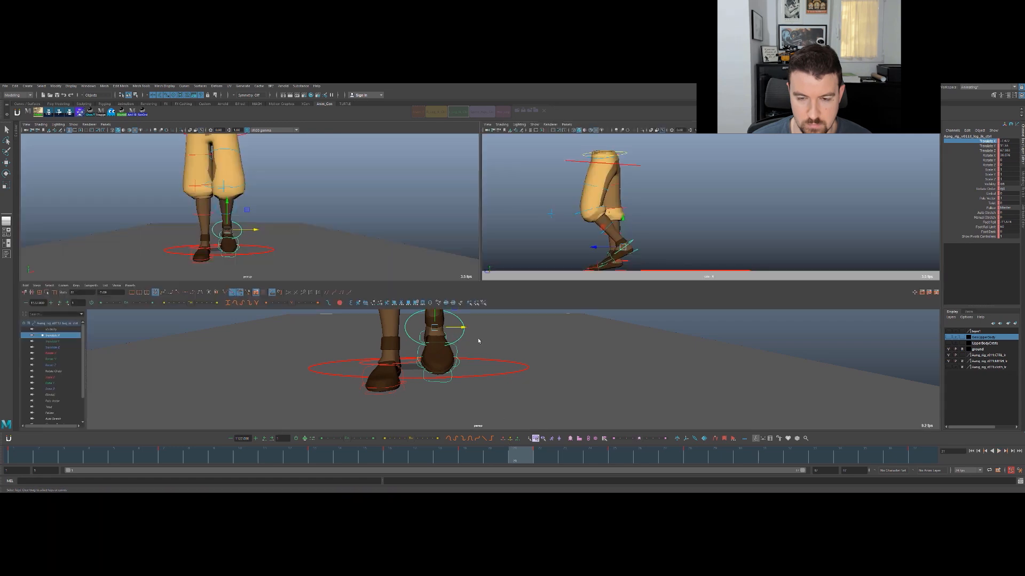
- Raise the Translate X key at frame 22 slightly above the key at frame 19 and scrub the swing to check it
{"action": "left_click_drag", "start_coordinate": [556, 330], "coordinate": [573, 349]}
{"action": "middle_click_drag", "start_coordinate": [569, 349], "coordinate": [541, 348]}
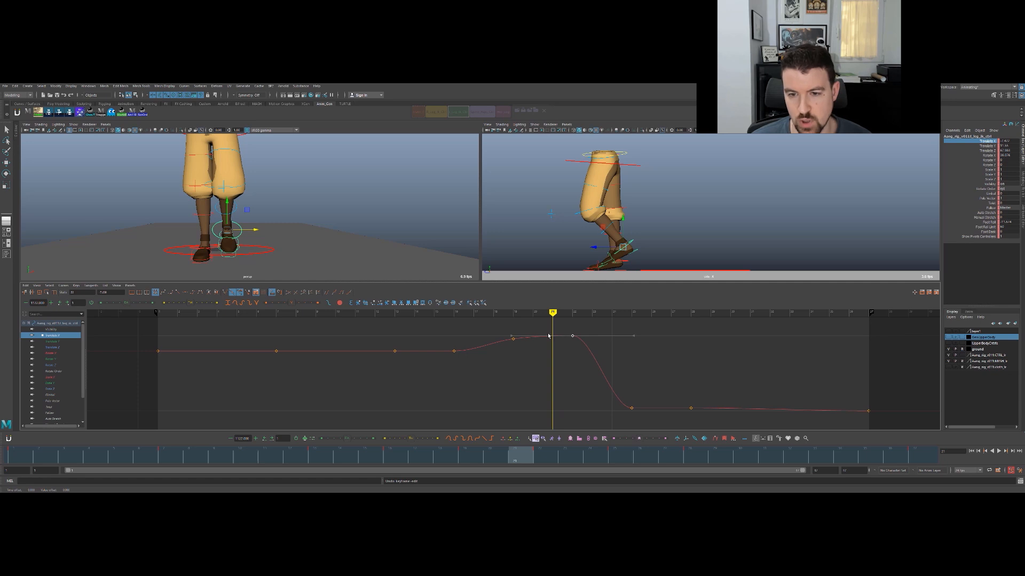
{"action": "key", "text": "space"}
{"action": "left_click_drag", "start_coordinate": [533, 458], "coordinate": [918, 414]}
{"action": "key", "text": "space"}
- Shift the Translate X keys at frames 25, 28 and 37 one frame earlier and lower them to bring the foot inward
{"action": "key", "text": "comma"}
{"action": "key", "text": "comma"}
{"action": "key", "text": "comma"}
{"action": "key", "text": "period"}
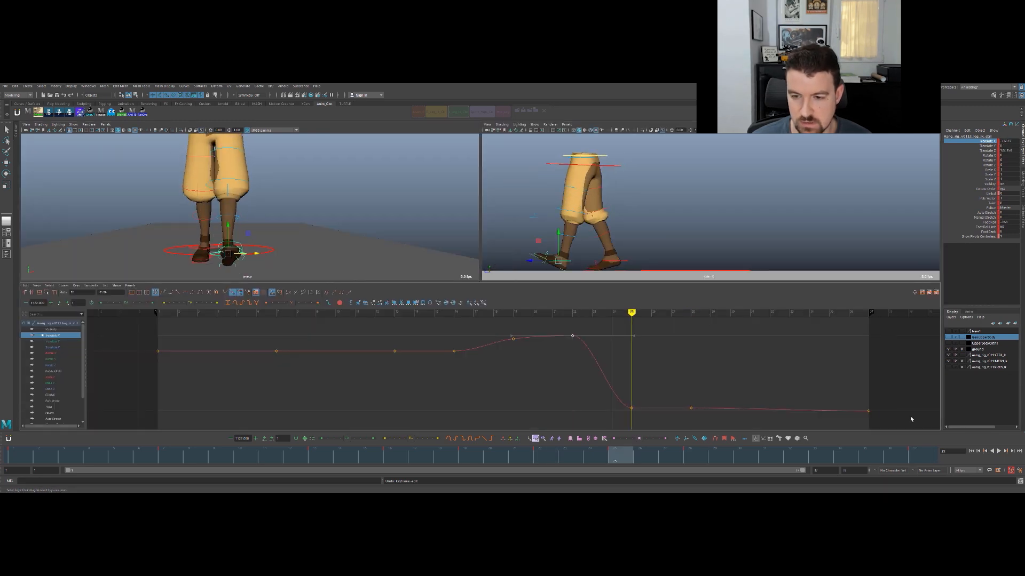
{"action": "left_click_drag", "start_coordinate": [911, 419], "coordinate": [602, 395]}
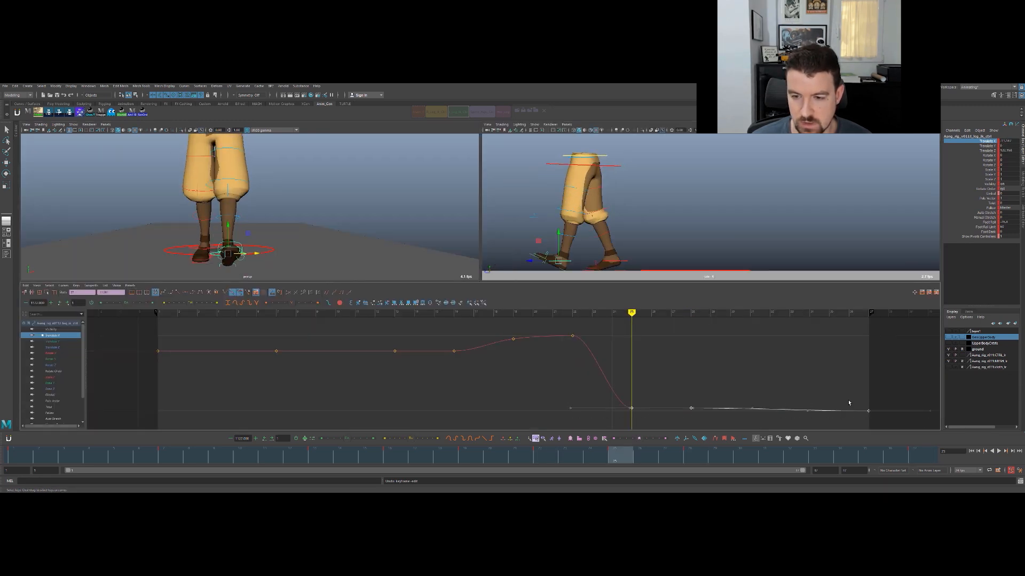
{"action": "key", "text": "comma"}
{"action": "key", "text": "period"}
{"action": "middle_click_drag", "start_coordinate": [541, 389], "coordinate": [510, 368]}
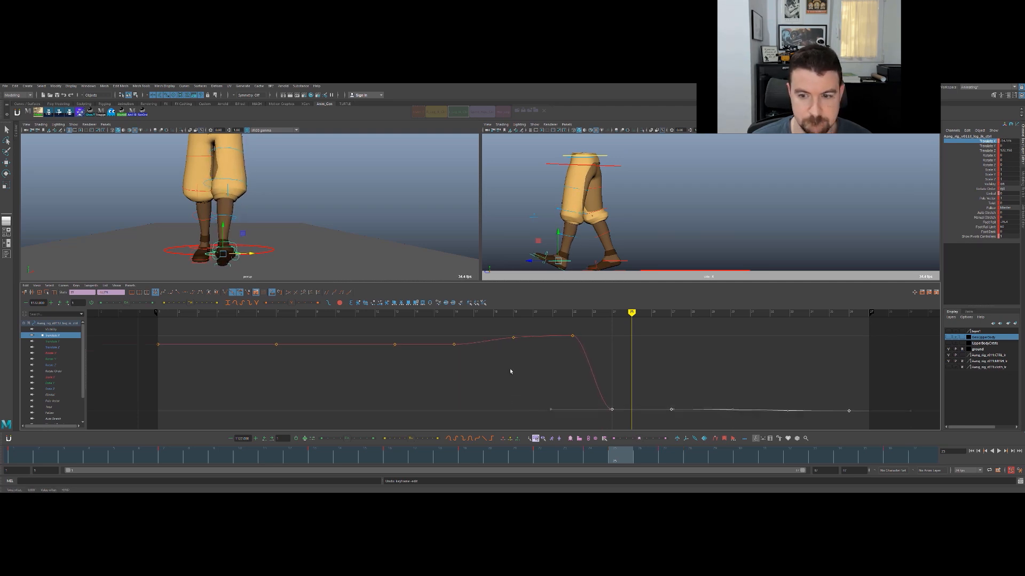
- Lower the Translate X key at frame 22 below the key at frame 19 so the foot starts moving inward earlier
{"action": "key", "text": "comma"}
{"action": "key", "text": "comma"}
- Step and scrub through the swing keys up to frame 24 to check the smoothness of the foot's sideways path
{"action": "key", "text": "comma"}
{"action": "key", "text": "period"}
{"action": "key", "text": "comma"}
{"action": "key", "text": "period"}
{"action": "left_click", "coordinate": [573, 336]}
{"action": "middle_click_drag", "start_coordinate": [576, 351], "coordinate": [576, 377]}
{"action": "key", "text": "period"}
{"action": "key", "text": "comma"}
{"action": "key", "text": "comma"}
{"action": "key", "text": "comma"}
{"action": "key", "text": "period"}
{"action": "key", "text": "period"}
{"action": "key", "text": "period"}
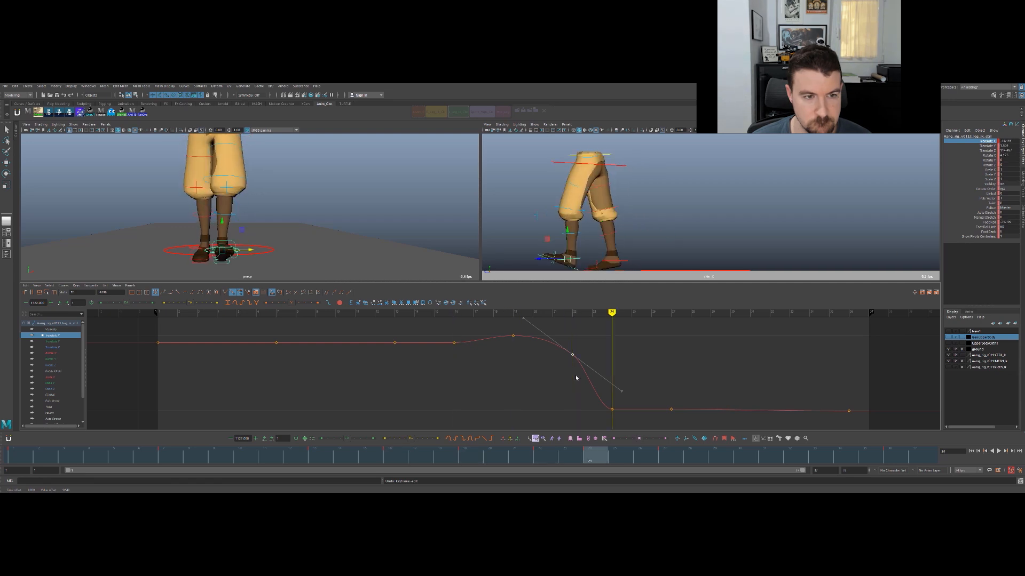
{"action": "key", "text": "comma"}
{"action": "left_click", "coordinate": [453, 462]}
{"action": "left_click_drag", "start_coordinate": [453, 462], "coordinate": [645, 428]}
{"action": "key", "text": "w"}
{"action": "key", "text": "comma"}
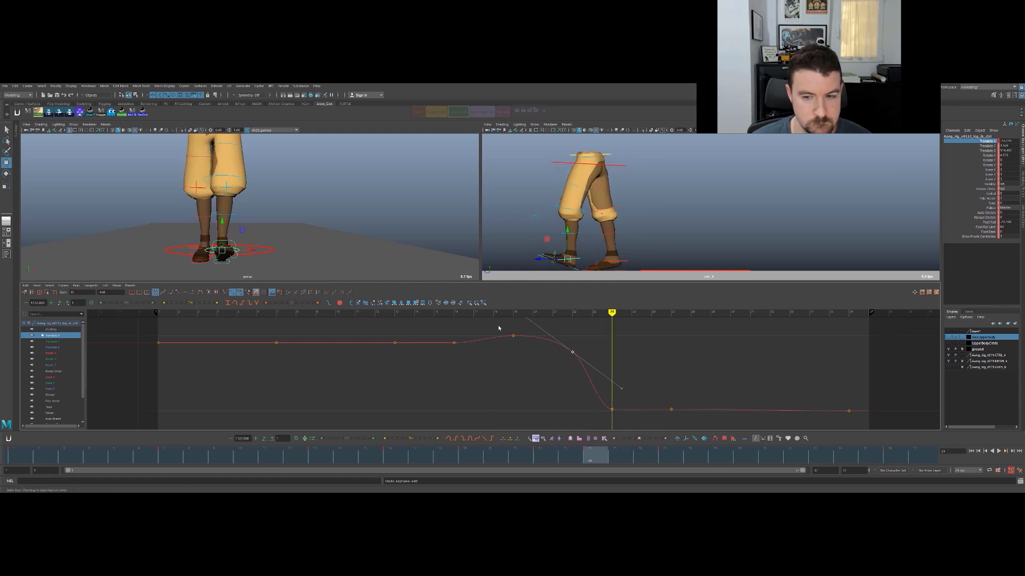
{"action": "key", "text": "comma"}
{"action": "key", "text": "period"}
{"action": "key", "text": "period"}
{"action": "key", "text": "comma"}
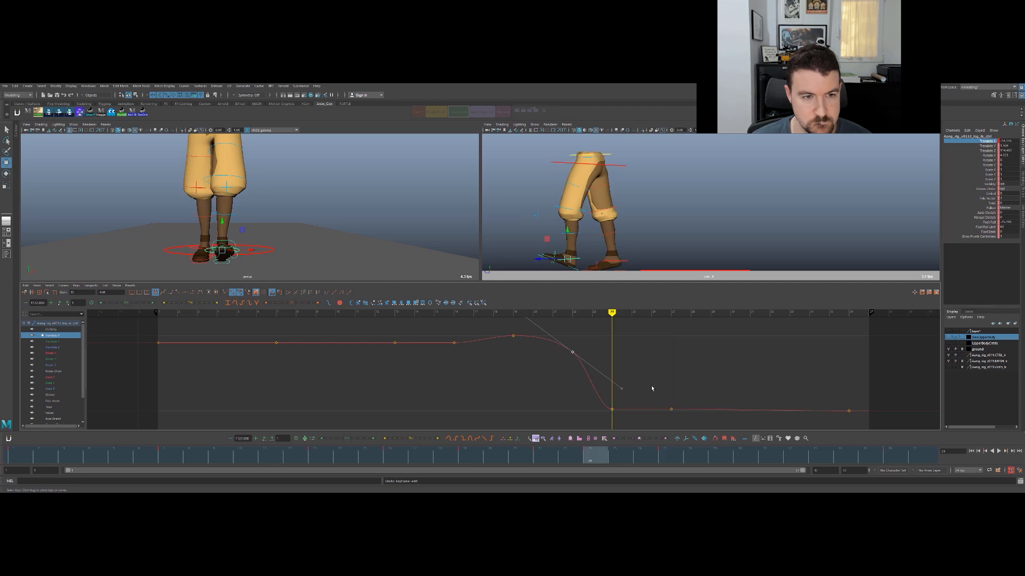
- Raise the Translate X key at frame 24 to ease the foot into its landing position, and play the walk
{"action": "left_click_drag", "start_coordinate": [642, 402], "coordinate": [601, 418]}
{"action": "middle_click_drag", "start_coordinate": [600, 386], "coordinate": [598, 372]}
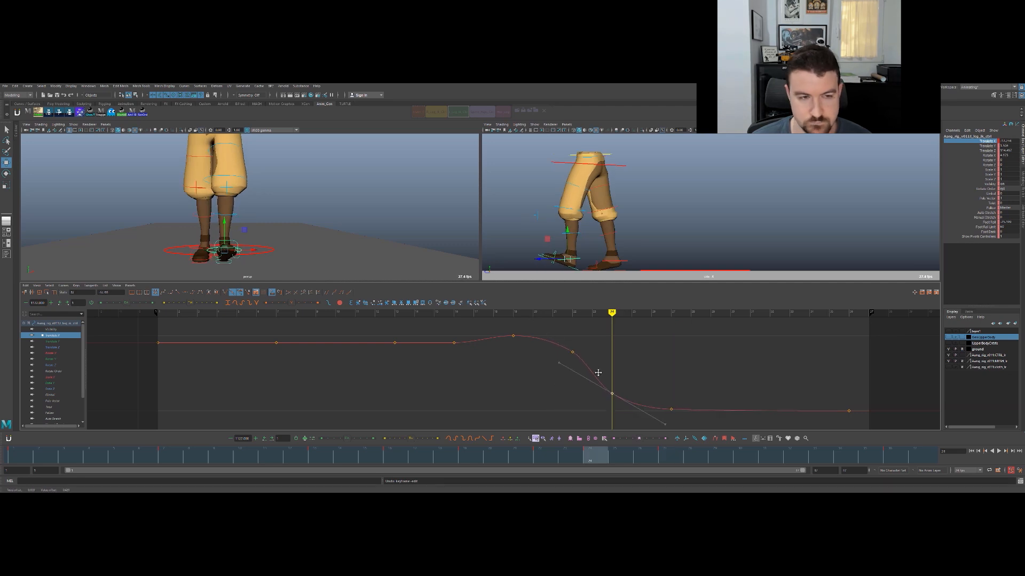
{"action": "key", "text": "alt+v"}
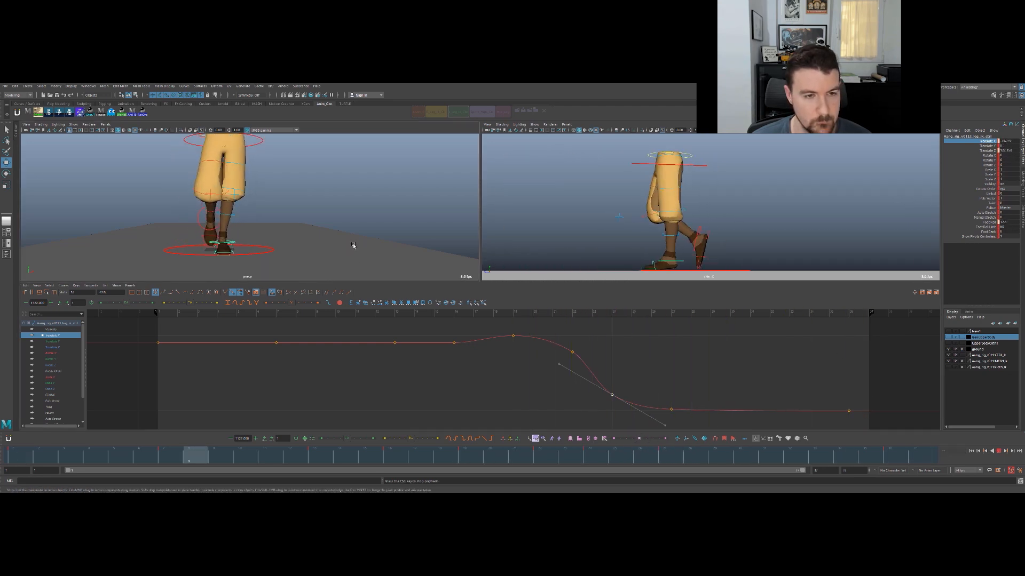
{"action": "key", "text": "Escape"}
- Inspect both feet at frame 3 from the side in the full-size perspective view
{"action": "key", "text": "space"}
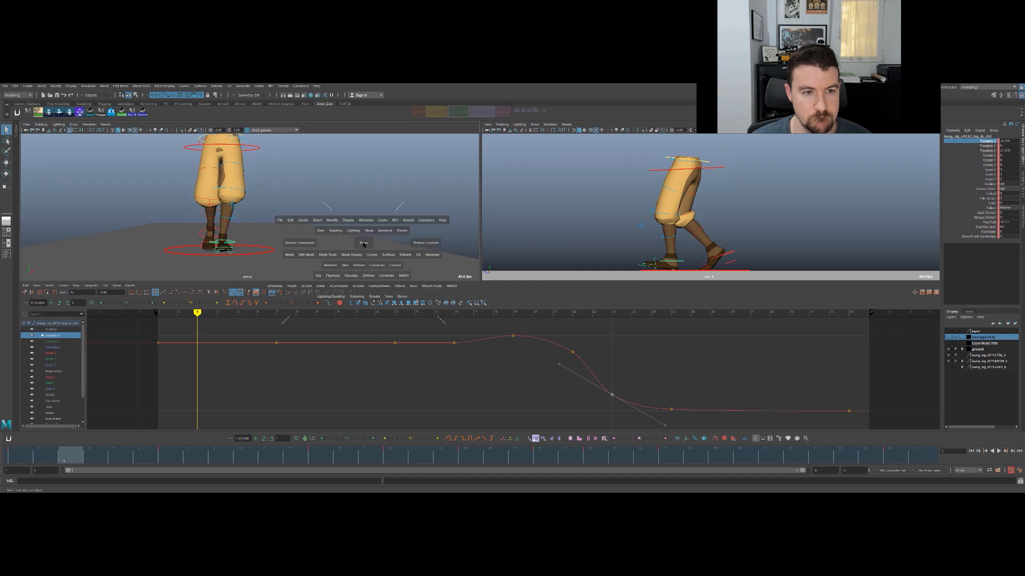
{"action": "left_click_drag", "start_coordinate": [501, 264], "coordinate": [342, 369], "text": "alt"}
{"action": "middle_click_drag", "start_coordinate": [342, 369], "coordinate": [403, 357], "text": "alt"}
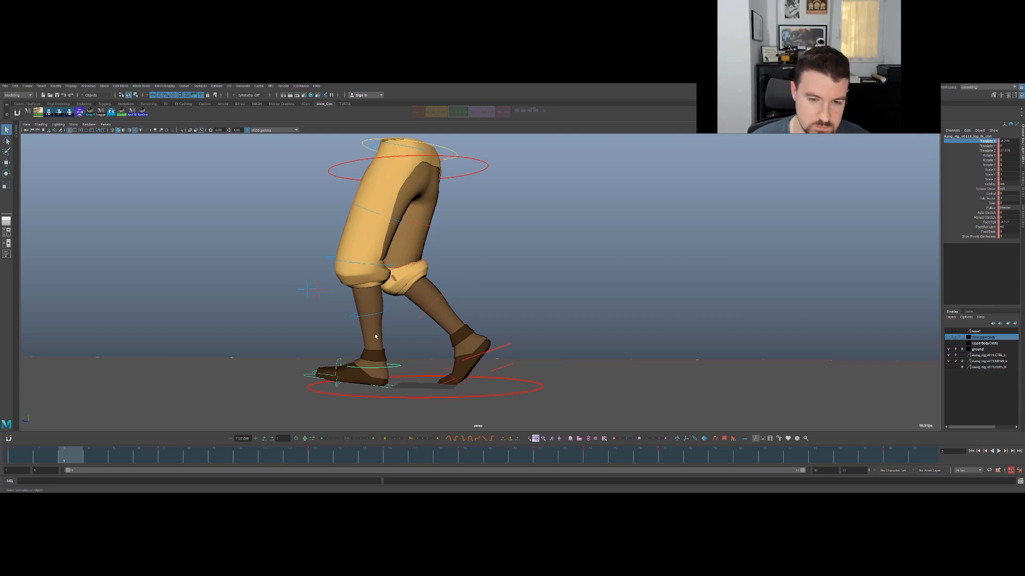
{"action": "right_click_drag", "start_coordinate": [418, 300], "coordinate": [438, 300], "text": "alt"}
{"action": "middle_click_drag", "start_coordinate": [441, 335], "coordinate": [476, 291], "text": "alt"}
{"action": "right_click_drag", "start_coordinate": [431, 326], "coordinate": [463, 321], "text": "alt"}
{"action": "key", "text": "space"}
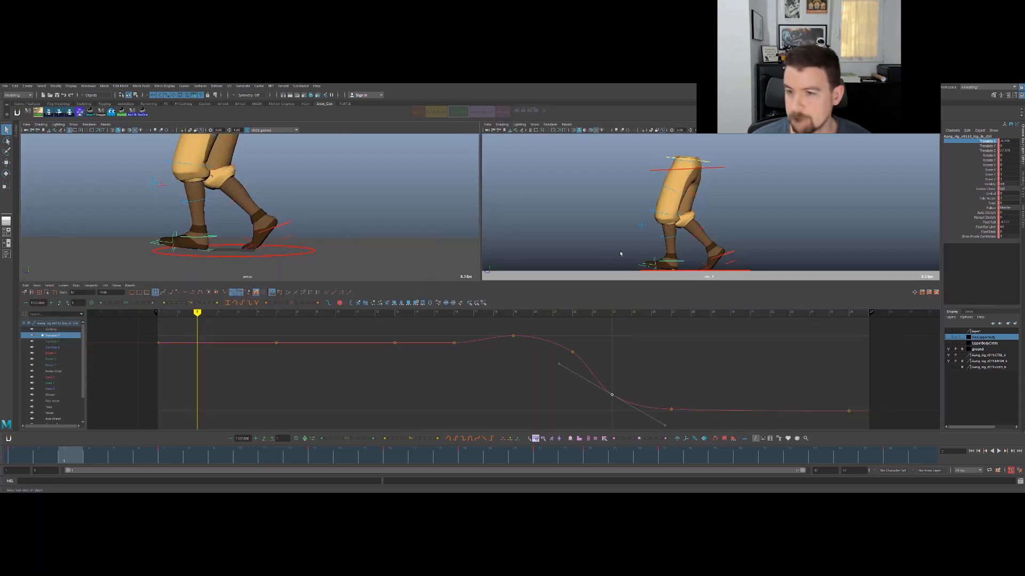
- Go to frame 1, show the foot control's Foot Roll curve in the Graph Editor and check the pose from the side
{"action": "key", "text": "comma"}
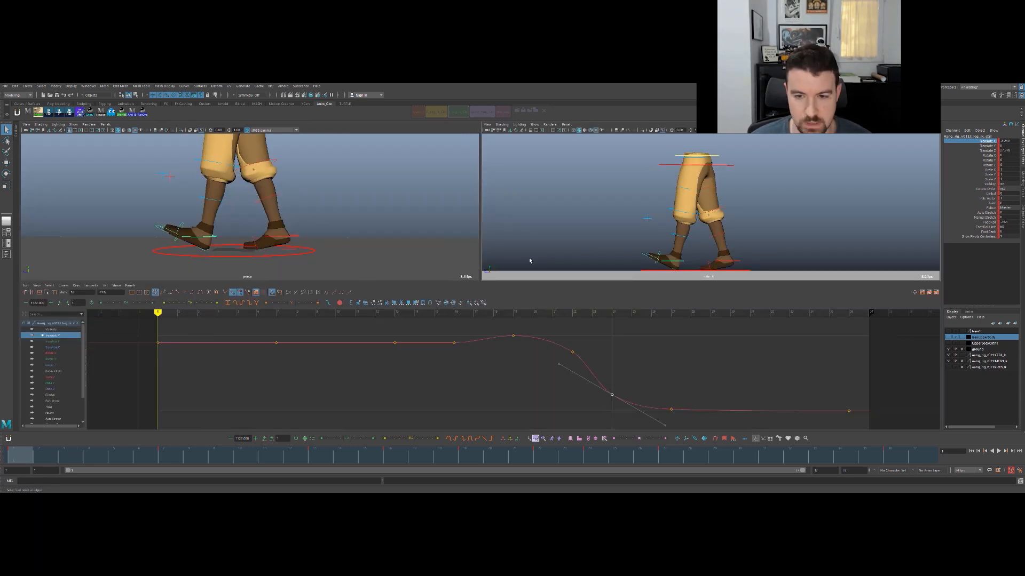
{"action": "key", "text": "space"}
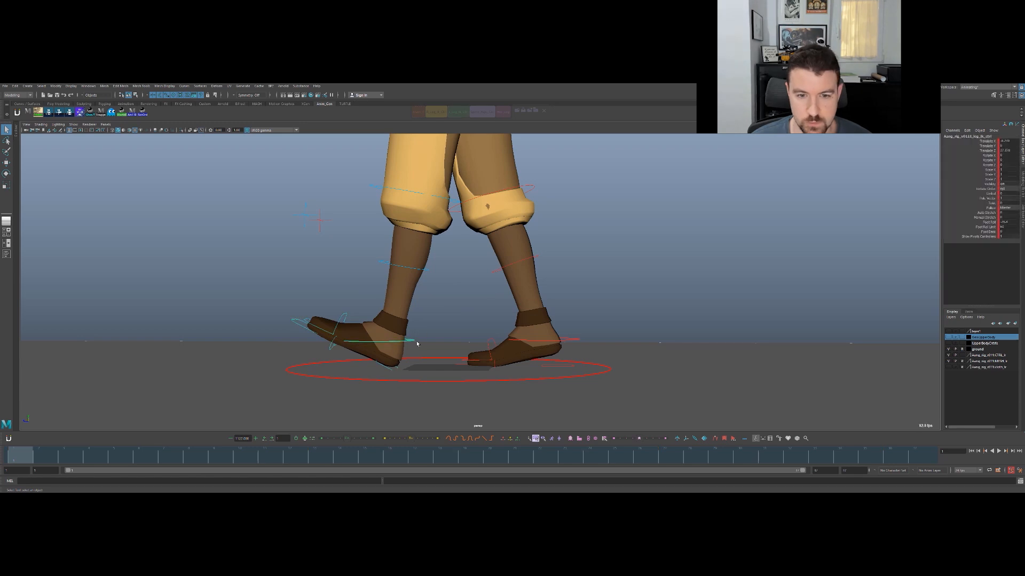
{"action": "left_click", "coordinate": [989, 222]}
{"action": "key", "text": "space"}
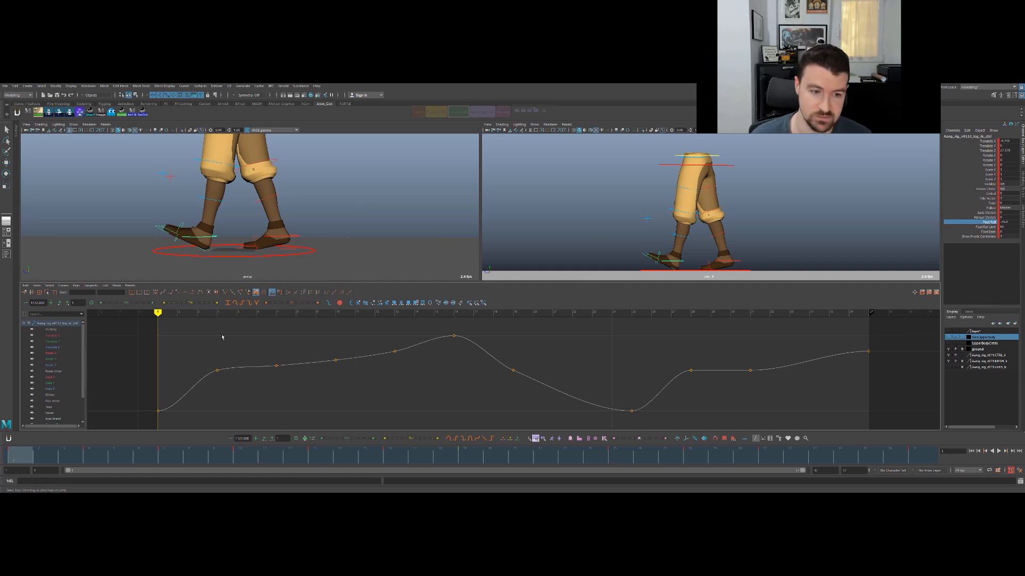
{"action": "key", "text": "space"}
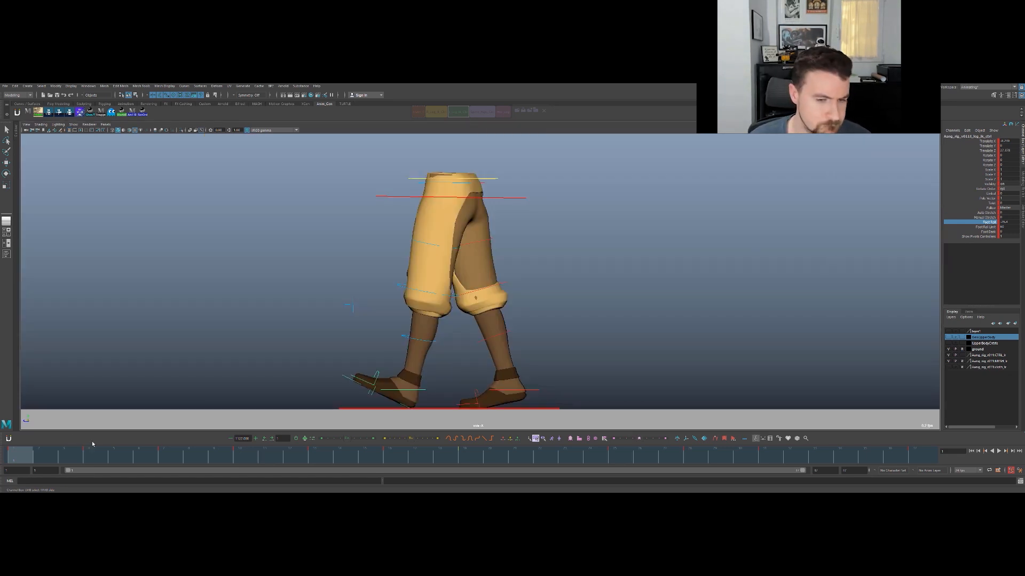
{"action": "key", "text": "space"}
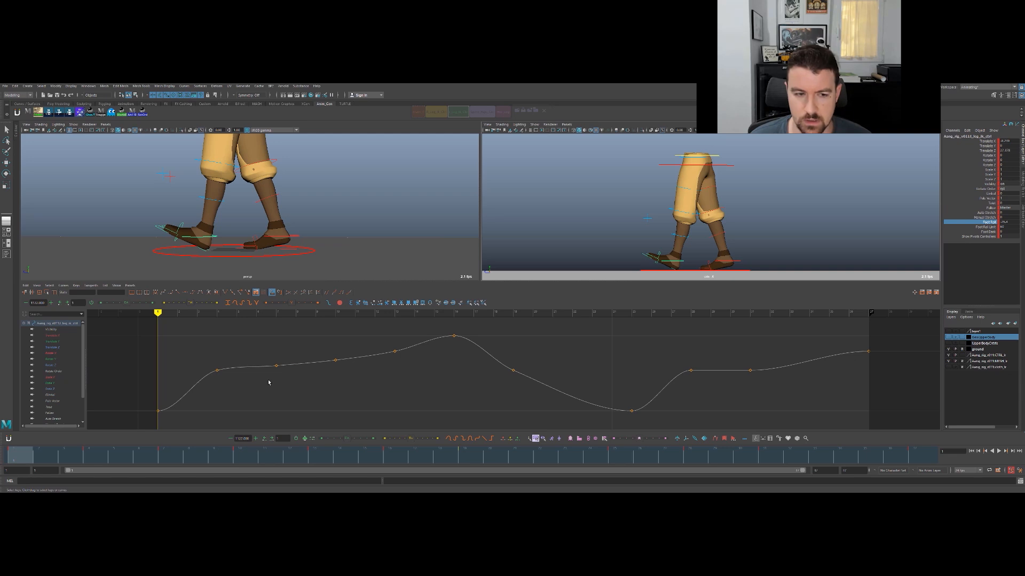
- Set the Foot Roll key at frame 1 to 0 on the foot control's curve
{"action": "left_click", "coordinate": [126, 388]}
{"action": "key", "text": "period"}
{"action": "key", "text": "period"}
{"action": "key", "text": "comma"}
{"action": "key", "text": "comma"}
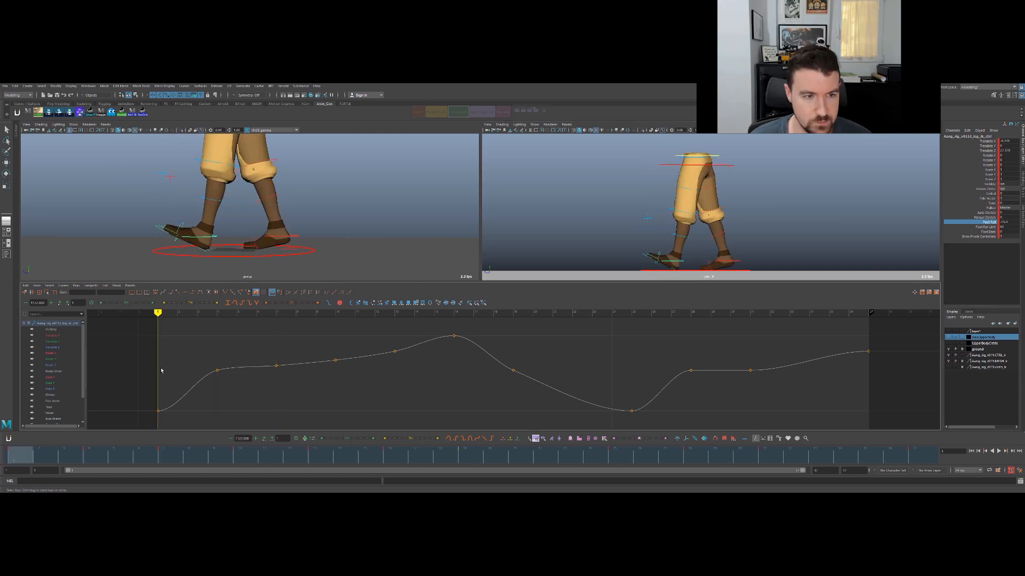
{"action": "left_click_drag", "start_coordinate": [145, 365], "coordinate": [177, 421]}
{"action": "double_click", "coordinate": [111, 293]}
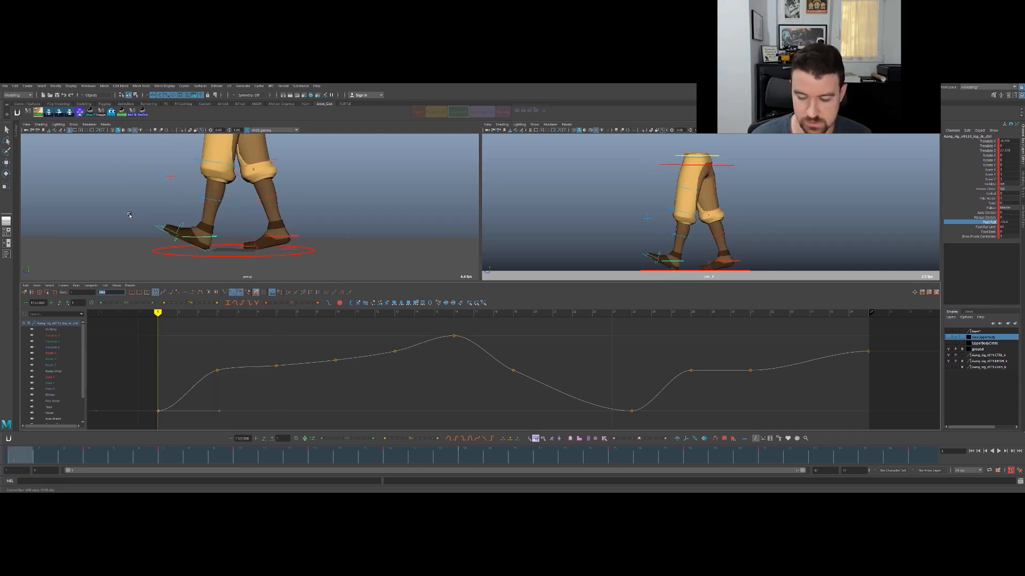
{"action": "type", "text": "0"}
{"action": "key", "text": "Return"}
- Scrub through the first frames to check the planted foot, then reselect the foot control and show its Foot Roll curve
{"action": "mouse_move", "coordinate": [206, 451]}
{"action": "left_mouse_down"}
{"action": "mouse_move", "coordinate": [114, 451]}
{"action": "mouse_move", "coordinate": [270, 451]}
{"action": "mouse_move", "coordinate": [119, 449]}
{"action": "mouse_move", "coordinate": [183, 456]}
{"action": "left_mouse_up"}
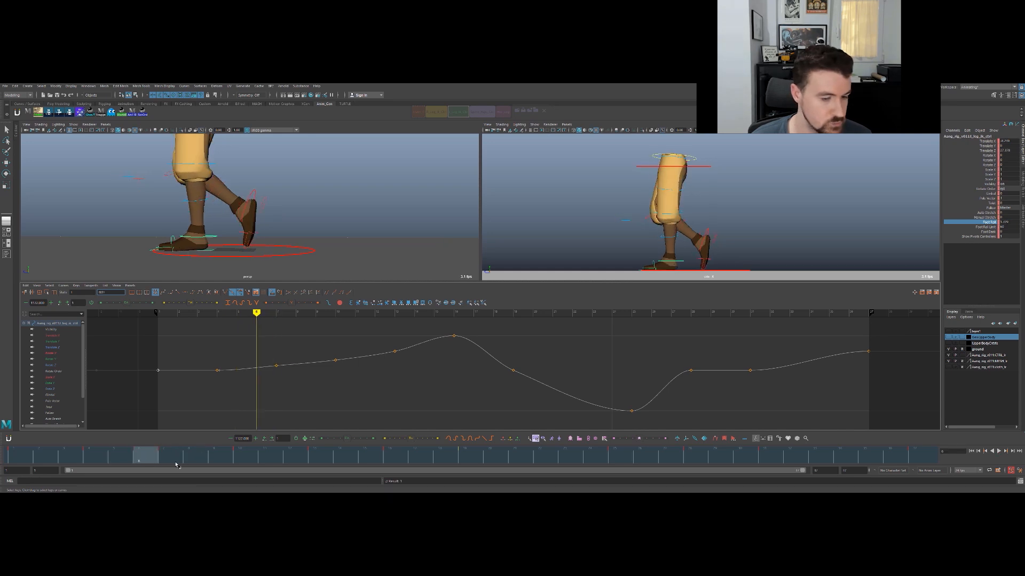
{"action": "left_click", "coordinate": [171, 459]}
{"action": "left_click", "coordinate": [354, 247]}
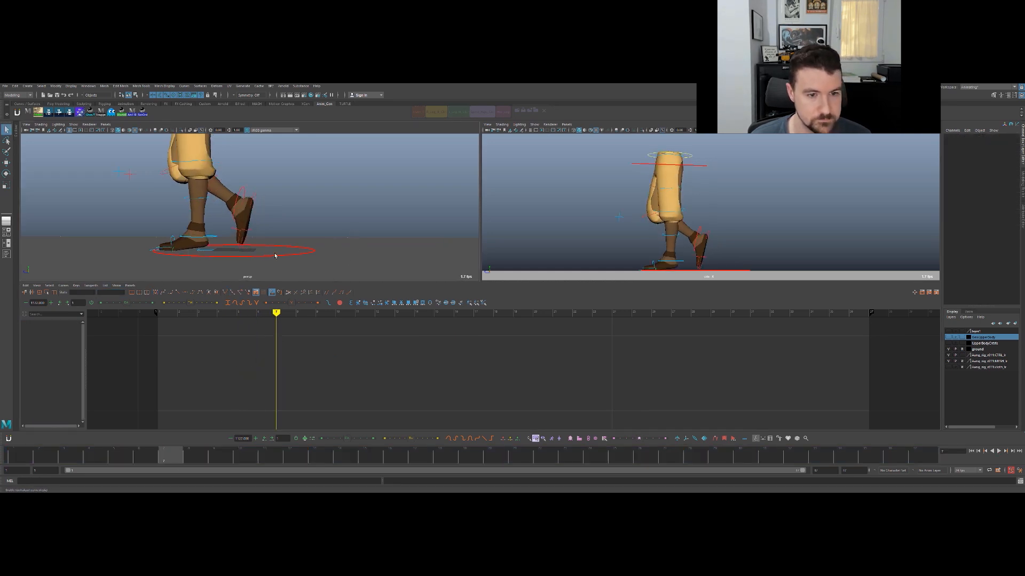
{"action": "left_click", "coordinate": [221, 240]}
{"action": "left_click", "coordinate": [63, 342]}
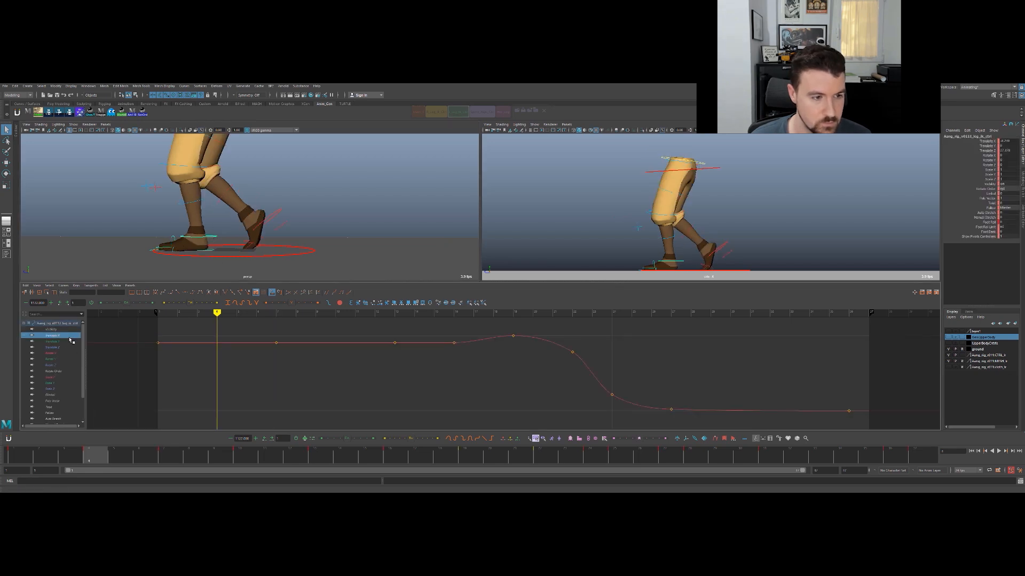
{"action": "left_click", "coordinate": [986, 222]}
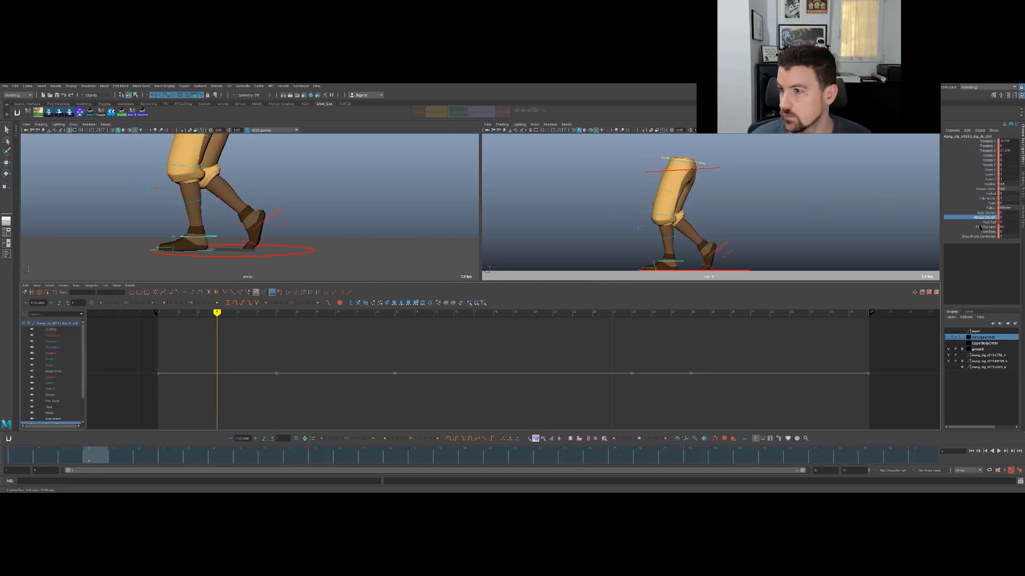
- Check the foot through the cycle up to frame 26, set the Foot Roll key at frame 25 to 0 and play the walk
{"action": "key", "text": "."}
{"action": "left_click_drag", "start_coordinate": [142, 457], "coordinate": [171, 456]}
{"action": "left_click_drag", "start_coordinate": [259, 463], "coordinate": [475, 446]}
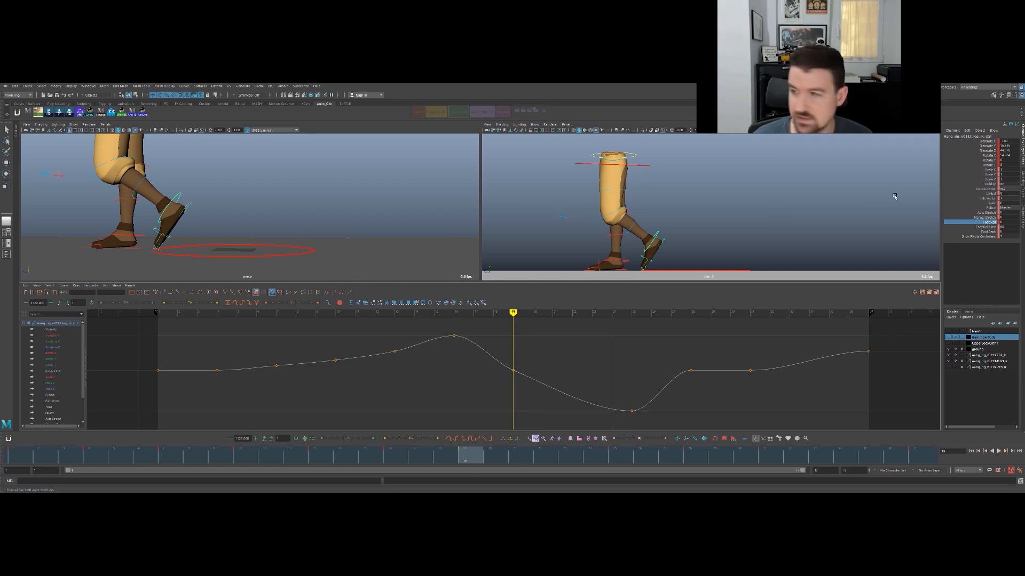
{"action": "left_click_drag", "start_coordinate": [485, 458], "coordinate": [650, 454]}
{"action": "left_click_drag", "start_coordinate": [594, 353], "coordinate": [654, 424]}
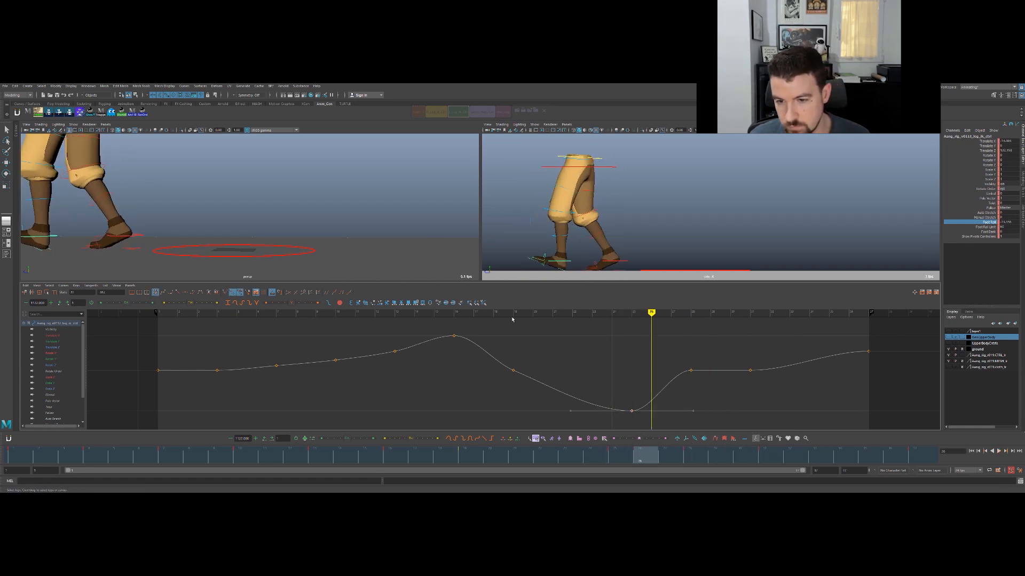
{"action": "type", "text": "0"}
{"action": "key", "text": "Return"}
{"action": "left_click", "coordinate": [700, 398]}
{"action": "key", "text": "alt+v"}
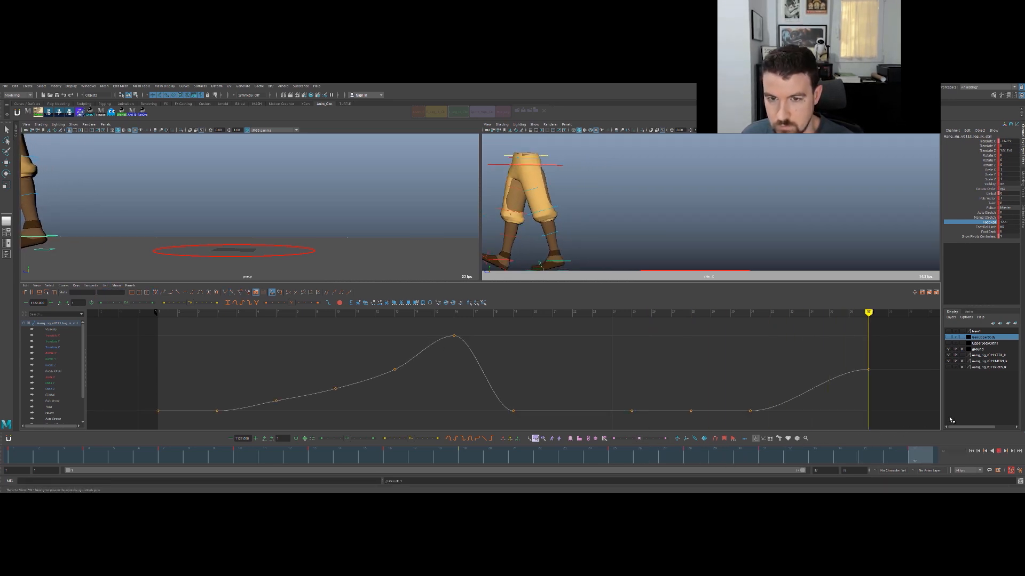
- Key a higher Foot Roll value at frame 34, raise the last key at frame 37 and play the walk
{"action": "left_click_drag", "start_coordinate": [858, 355], "coordinate": [878, 384]}
{"action": "left_click_drag", "start_coordinate": [886, 455], "coordinate": [840, 454]}
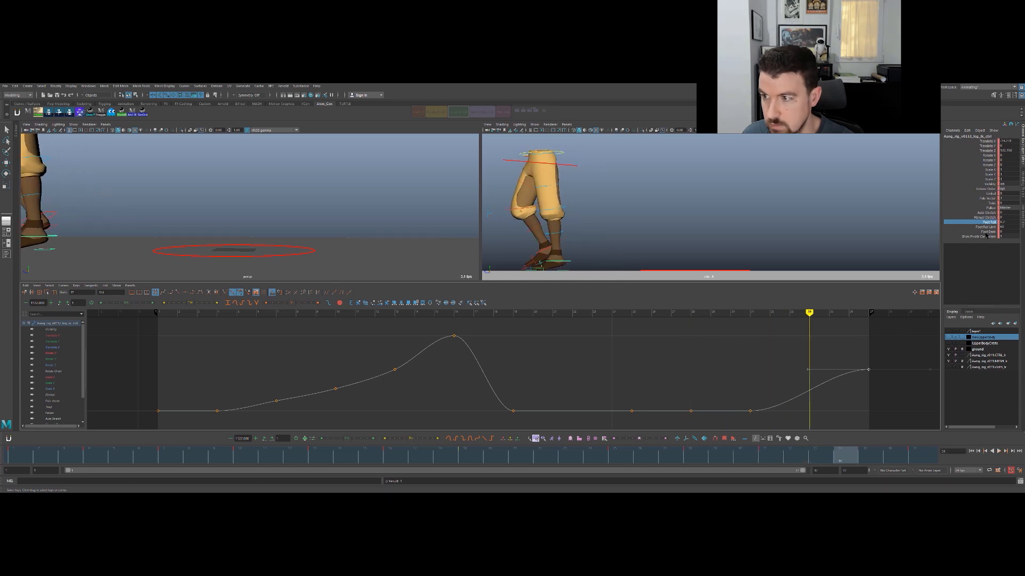
{"action": "middle_click_drag", "start_coordinate": [640, 198], "coordinate": [670, 203]}
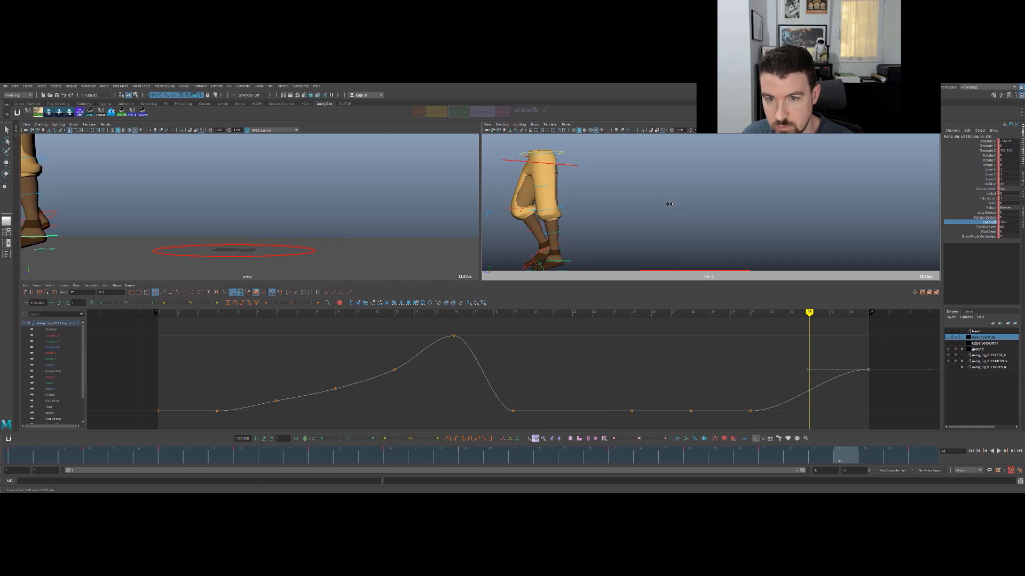
{"action": "key", "text": "s"}
{"action": "left_click_drag", "start_coordinate": [863, 459], "coordinate": [921, 463]}
{"action": "left_click_drag", "start_coordinate": [850, 351], "coordinate": [904, 392]}
{"action": "middle_click_drag", "start_coordinate": [886, 387], "coordinate": [883, 368]}
{"action": "key", "text": "alt+v"}
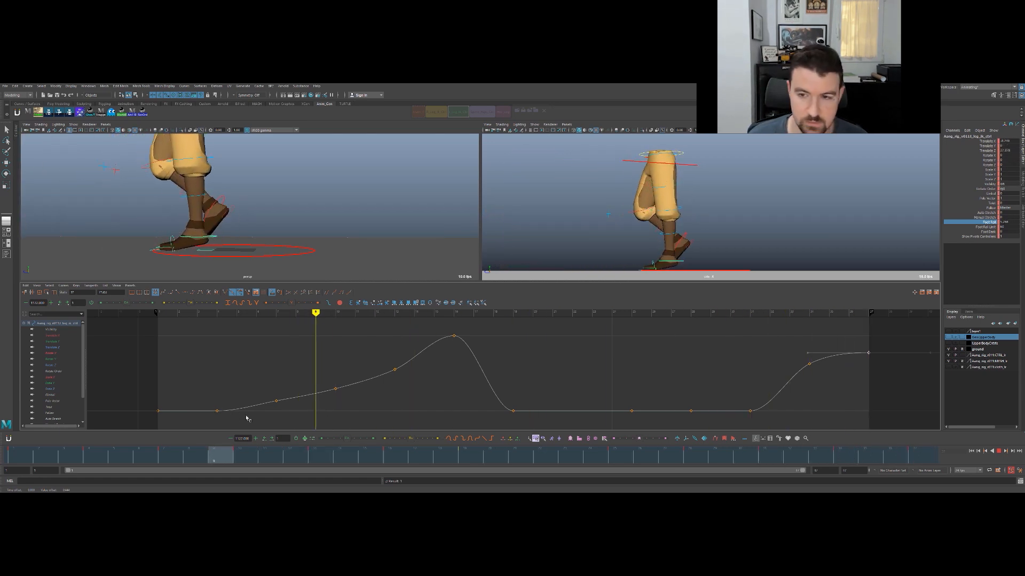
{"action": "key", "text": "alt+v"}
- Step back and forth through the Foot Roll keys around frames 7 to 16 to check how the heel lifts
{"action": "key", "text": "comma"}
{"action": "key", "text": "comma"}
{"action": "key", "text": "comma"}
{"action": "key", "text": "period"}
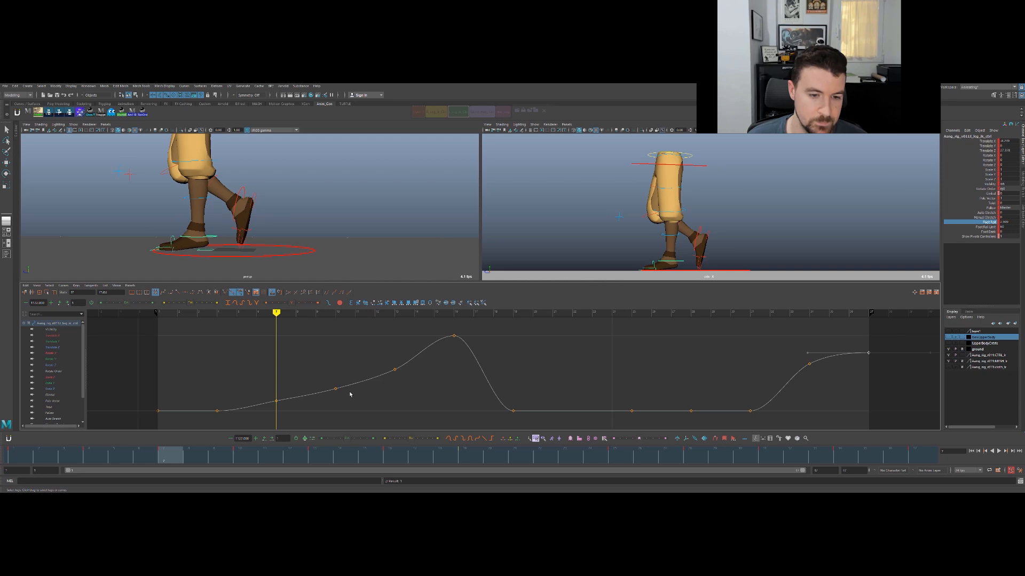
{"action": "key", "text": "period"}
{"action": "key", "text": "period"}
{"action": "left_click_drag", "start_coordinate": [436, 323], "coordinate": [468, 350]}
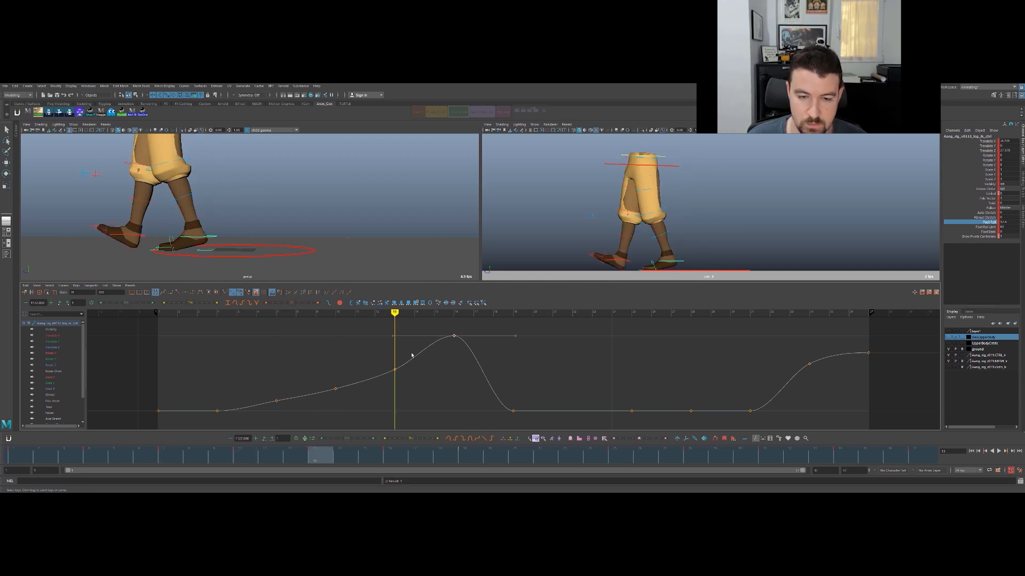
{"action": "key", "text": "comma"}
{"action": "key", "text": "comma"}
{"action": "key", "text": "period"}
{"action": "key", "text": "period"}
{"action": "key", "text": "period"}
{"action": "key", "text": "comma"}
{"action": "key", "text": "comma"}
{"action": "key", "text": "alt+comma"}
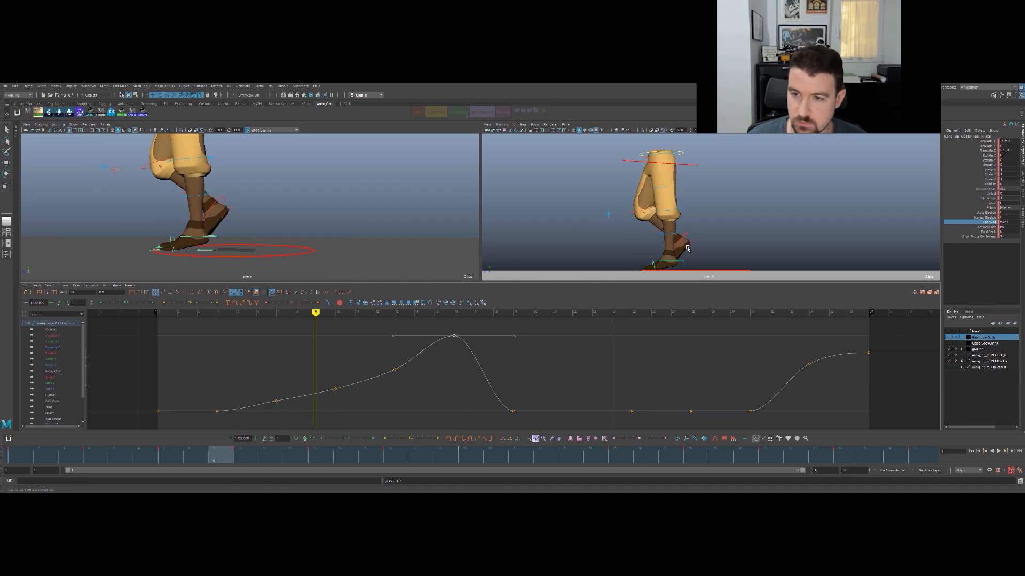
- Inspect the legs at frame 9 in the full-size side view with controls hidden, and step through the keys to frame 16
{"action": "key", "text": "space"}
{"action": "mouse_move", "coordinate": [226, 458]}
{"action": "left_mouse_down"}
{"action": "mouse_move", "coordinate": [165, 453]}
{"action": "mouse_move", "coordinate": [213, 453]}
{"action": "left_mouse_up"}
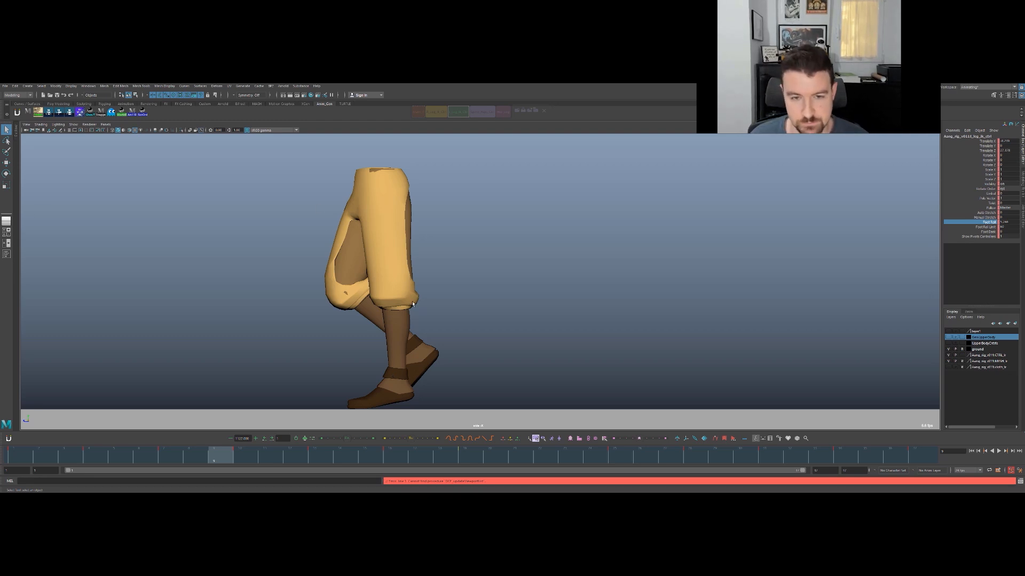
{"action": "key", "text": "space"}
{"action": "key", "text": "period"}
{"action": "key", "text": "period"}
{"action": "key", "text": "period"}
{"action": "key", "text": "comma"}
{"action": "key", "text": "period"}
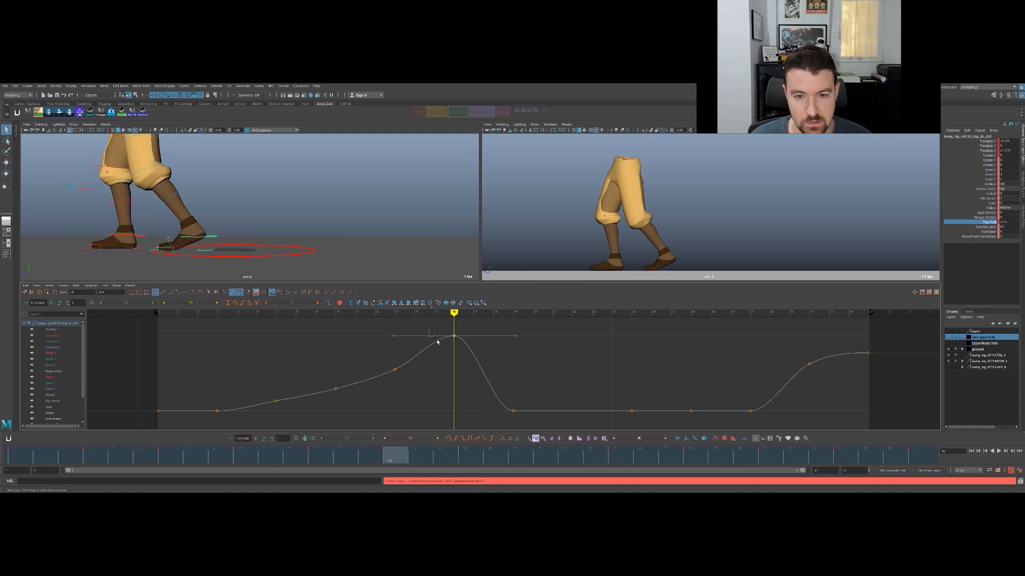
- Tilt the incoming tangent of the Foot Roll key at frame 16 to remove its ease-in, and step through to frame 17
{"action": "middle_click_drag", "start_coordinate": [434, 336], "coordinate": [459, 370]}
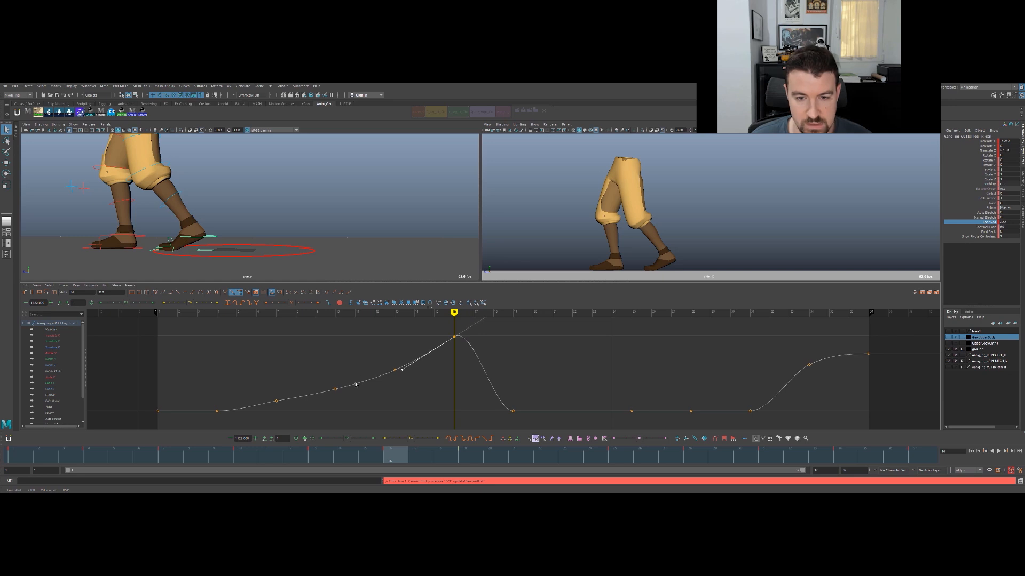
{"action": "left_click", "coordinate": [437, 379]}
{"action": "key", "text": "comma"}
{"action": "key", "text": "comma"}
{"action": "key", "text": "period"}
{"action": "key", "text": "period"}
{"action": "key", "text": "alt+period"}
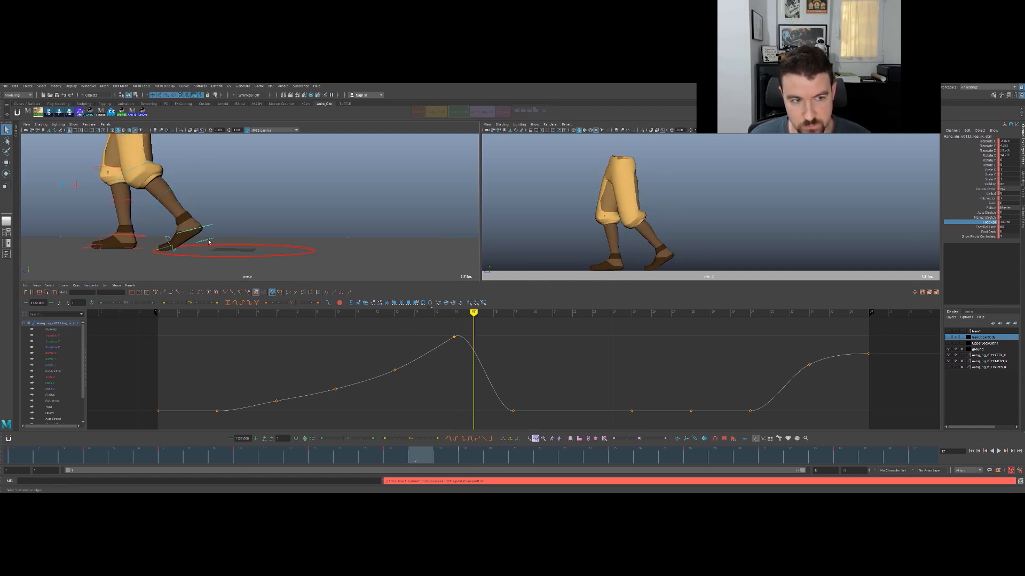
- Compare frames 16 and 17, then key Foot Roll at 0 on frame 17
{"action": "key", "text": "alt+comma"}
{"action": "key", "text": "alt+period"}
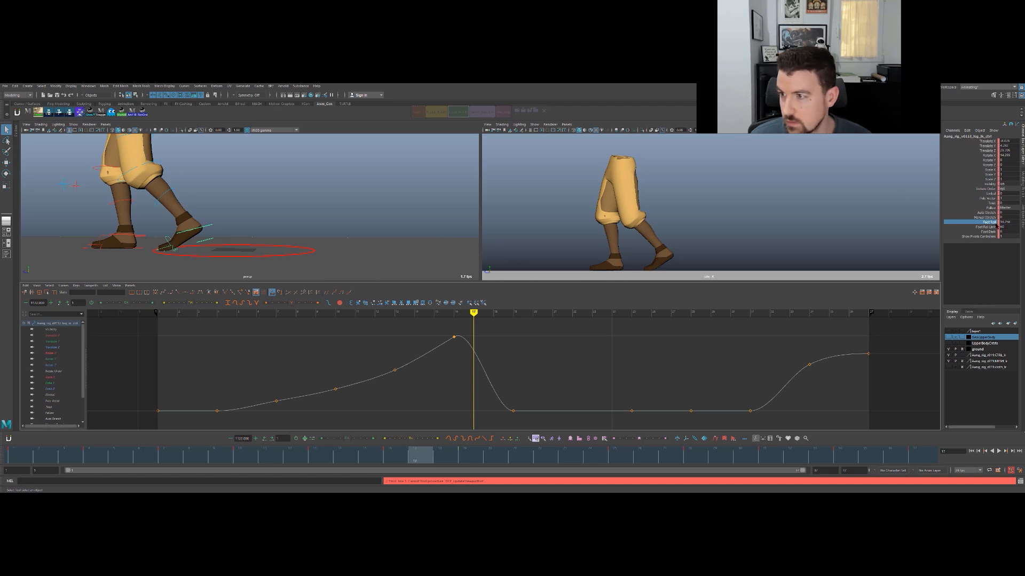
{"action": "key", "text": "alt+comma"}
{"action": "key", "text": "alt+period"}
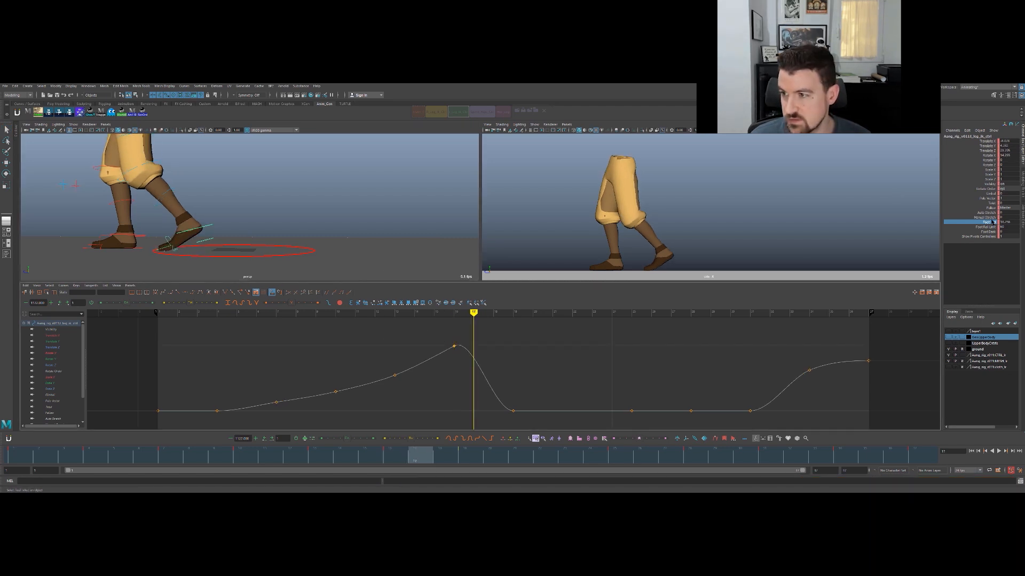
{"action": "middle_click_drag", "start_coordinate": [335, 217], "coordinate": [259, 228]}
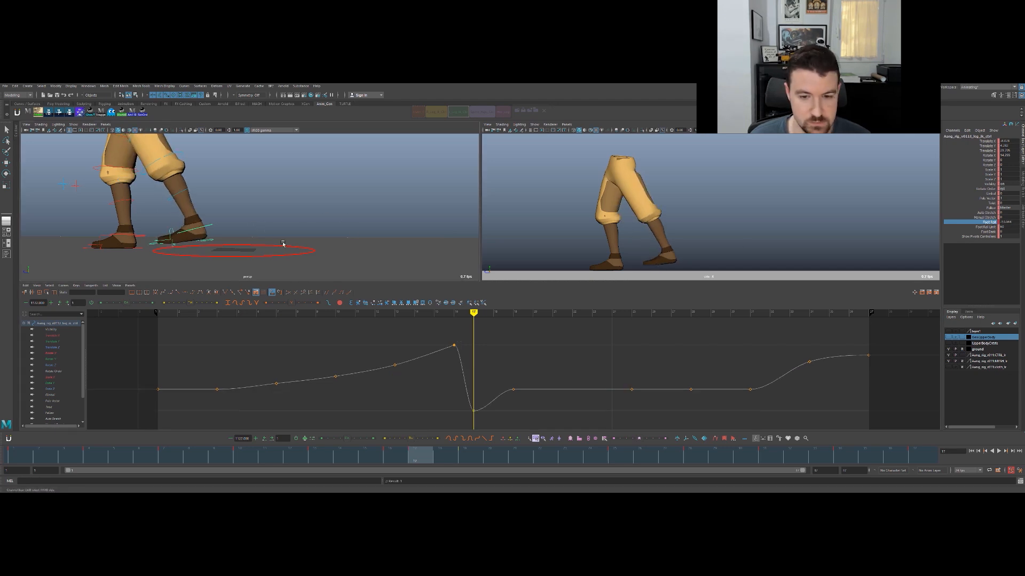
{"action": "double_click", "coordinate": [1011, 223]}
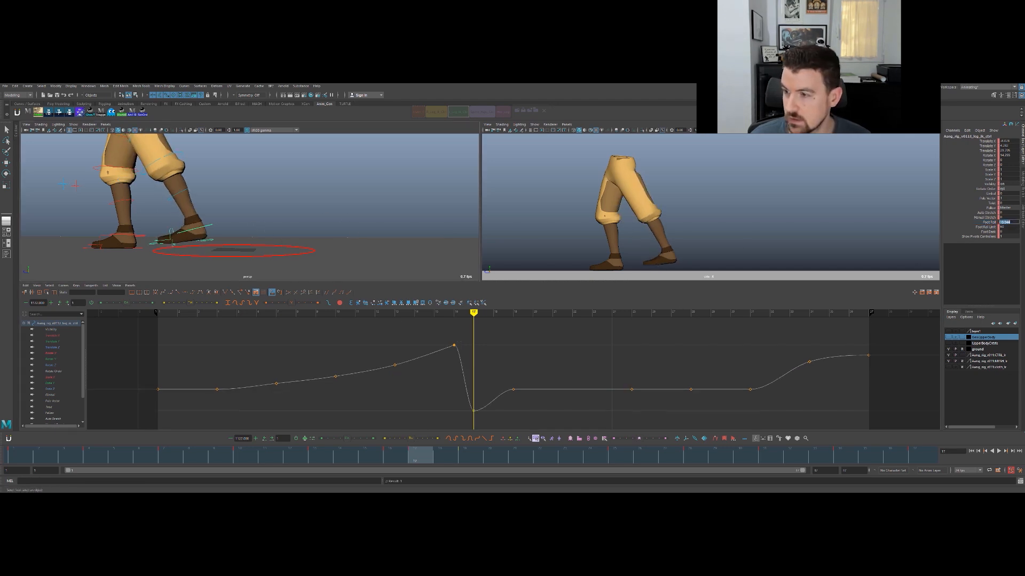
{"action": "type", "text": "0"}
{"action": "key", "text": "Return"}
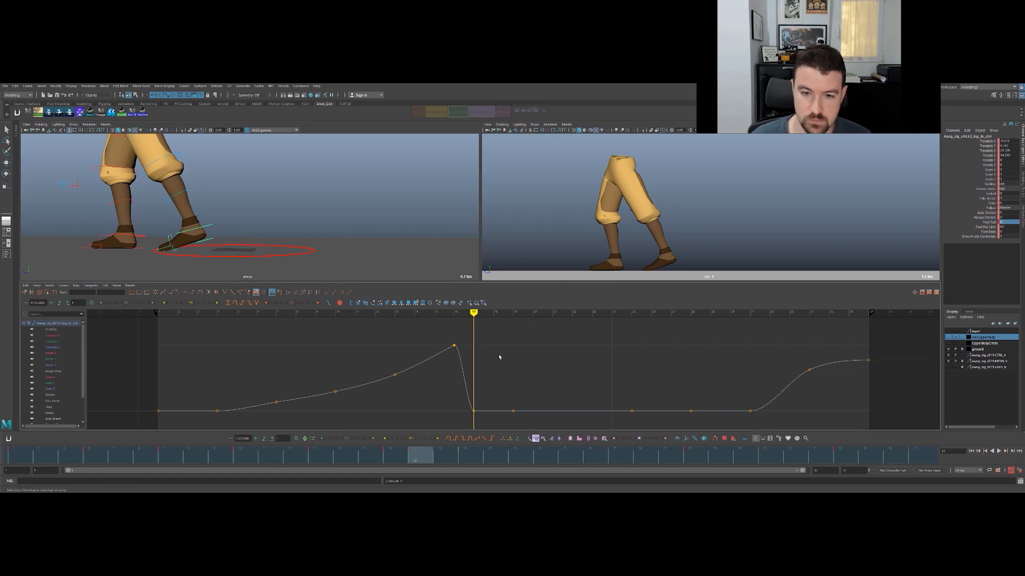
- Flip repeatedly between frames 16 and 17 to compare the foot's pose as it leaves the ground
{"action": "key", "text": "comma"}
{"action": "key", "text": "period"}
{"action": "key", "text": "comma"}
{"action": "key", "text": "period"}
{"action": "key", "text": "comma"}
{"action": "key", "text": "period"}
{"action": "key", "text": "comma"}
{"action": "key", "text": "period"}
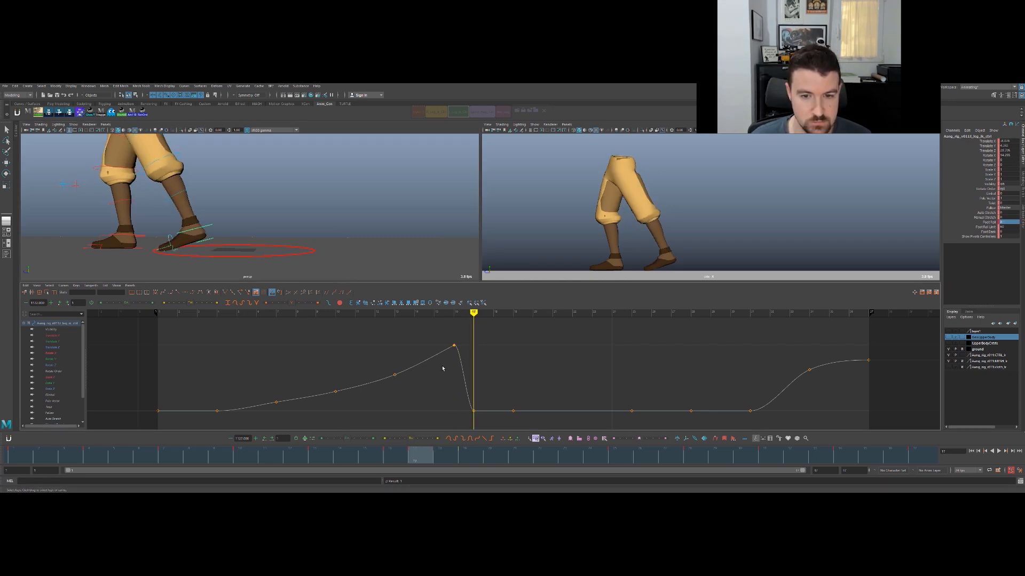
{"action": "key", "text": "comma"}
{"action": "key", "text": "period"}
{"action": "key", "text": "comma"}
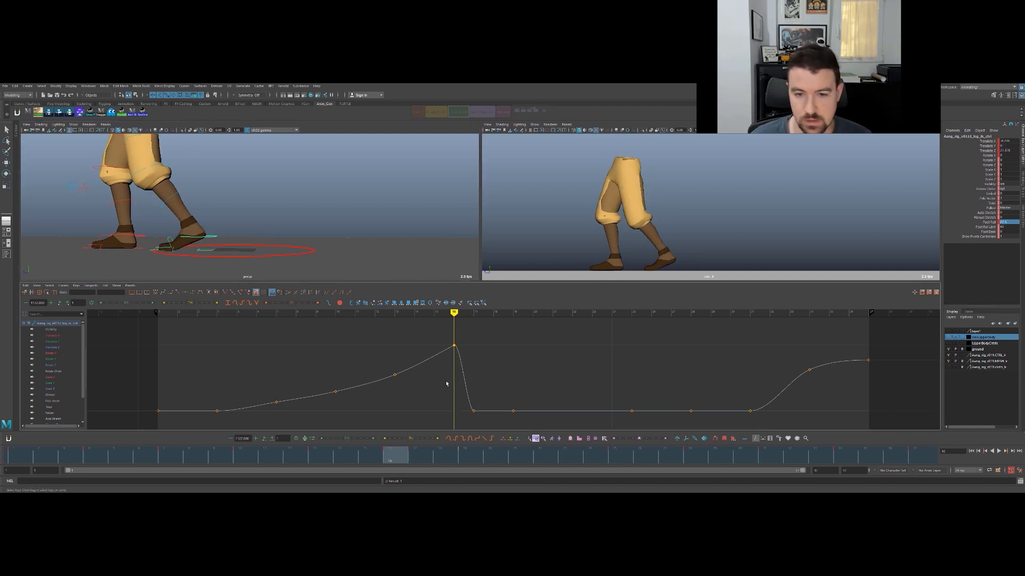
{"action": "key", "text": "period"}
{"action": "left_click_drag", "start_coordinate": [403, 459], "coordinate": [438, 427]}
{"action": "key", "text": "period"}
{"action": "key", "text": "comma"}
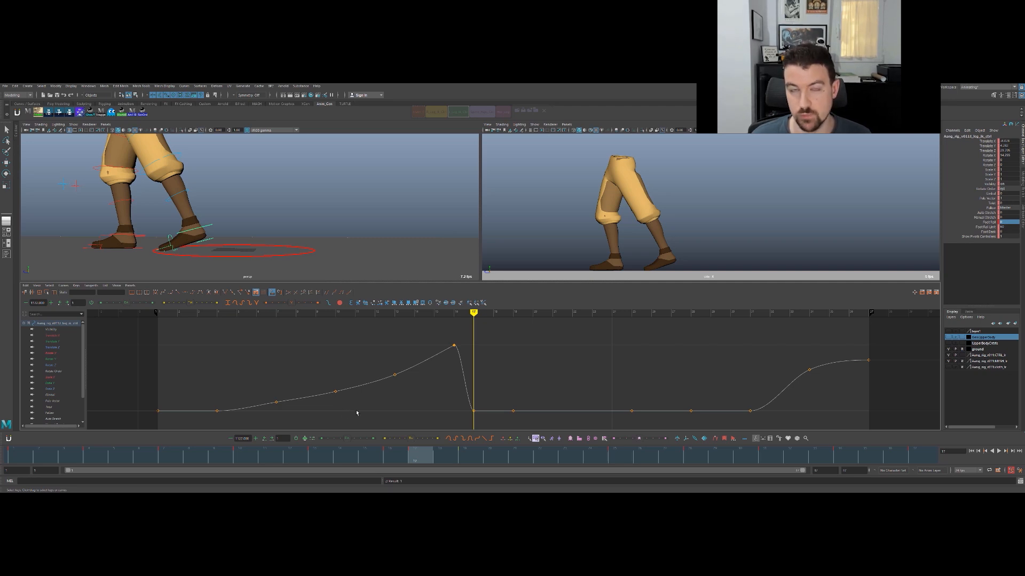
{"action": "left_click_drag", "start_coordinate": [401, 462], "coordinate": [179, 446]}
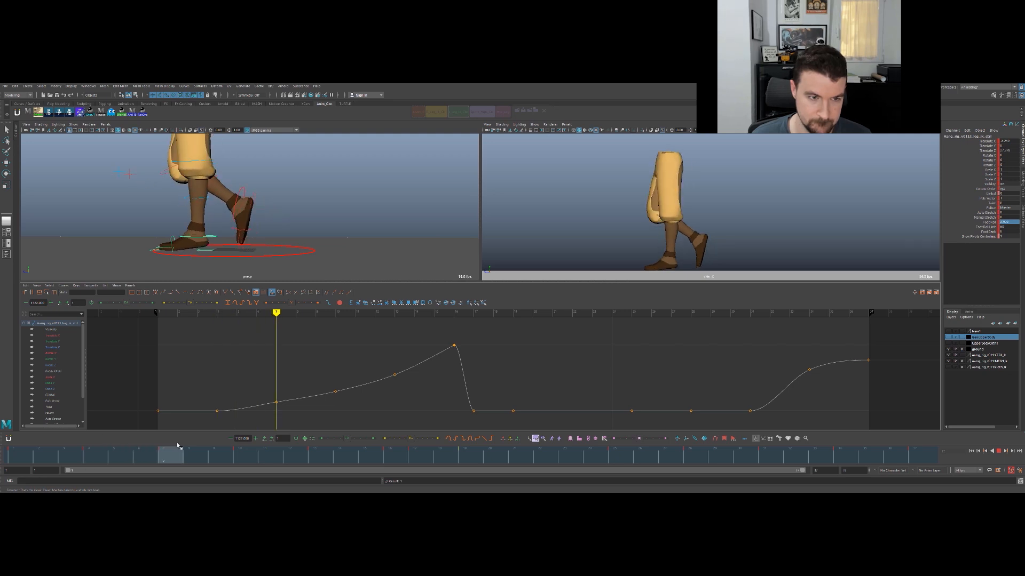
{"action": "left_click", "coordinate": [276, 402]}
{"action": "key", "text": "w"}
{"action": "middle_click_drag", "start_coordinate": [277, 373], "coordinate": [274, 363]}
{"action": "key", "text": "ctrl+z"}
{"action": "key", "text": "ctrl+z"}
{"action": "key", "text": "ctrl+z"}
{"action": "key", "text": "ctrl+z"}
- Raise the Foot Roll key at frame 16 to lift the heel higher before the foot leaves the ground
{"action": "left_click", "coordinate": [394, 375]}
{"action": "key", "text": "period"}
{"action": "key", "text": "period"}
{"action": "key", "text": "period"}
{"action": "left_click", "coordinate": [454, 346]}
{"action": "middle_click_drag", "start_coordinate": [452, 352], "coordinate": [451, 338]}
{"action": "key", "text": "comma"}
- Raise the Foot Roll keys at frames 13 and 10 to follow the higher peak
{"action": "left_click", "coordinate": [395, 381]}
{"action": "middle_click_drag", "start_coordinate": [412, 387], "coordinate": [412, 373]}
{"action": "left_click", "coordinate": [335, 395]}
{"action": "middle_click_drag", "start_coordinate": [354, 391], "coordinate": [354, 386]}
{"action": "left_click_drag", "start_coordinate": [316, 370], "coordinate": [405, 392]}
{"action": "middle_click_drag", "start_coordinate": [400, 383], "coordinate": [401, 380]}
{"action": "left_click", "coordinate": [345, 404]}
- Lower the Foot Roll keys at frames 7 and 10 slightly so the heel starts lifting more gradually
{"action": "key", "text": "comma"}
{"action": "key", "text": "comma"}
{"action": "key", "text": "comma"}
{"action": "left_click", "coordinate": [276, 404]}
{"action": "key", "text": "period"}
{"action": "key", "text": "comma"}
{"action": "key", "text": "period"}
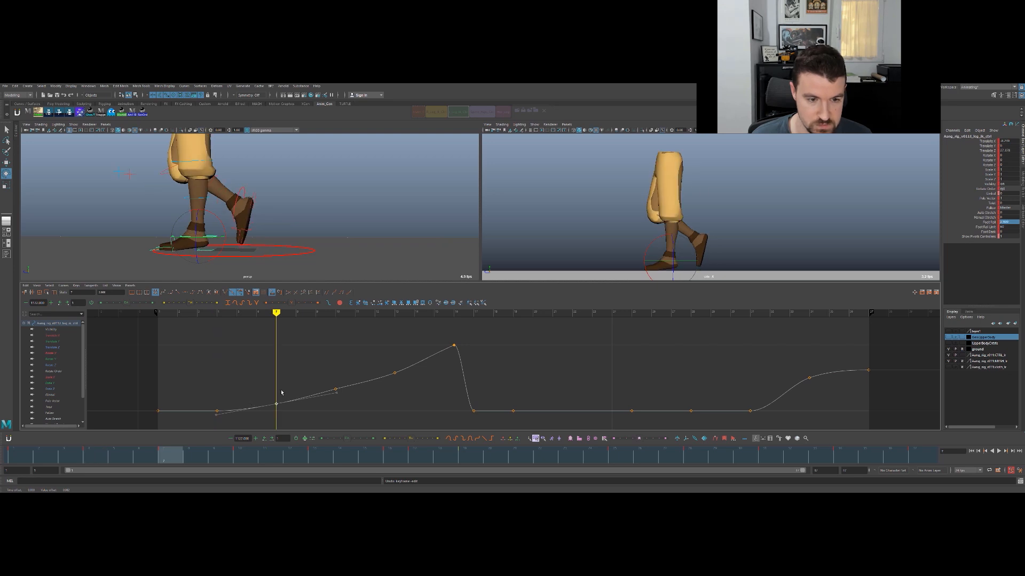
{"action": "middle_click_drag", "start_coordinate": [281, 393], "coordinate": [284, 397]}
{"action": "key", "text": "period"}
{"action": "key", "text": "comma"}
{"action": "key", "text": "period"}
{"action": "middle_click_drag", "start_coordinate": [335, 377], "coordinate": [335, 380]}
- Step through the adjusted keys, play the walk and scrub back to frame 5 to check the heel lift
{"action": "key", "text": "comma"}
{"action": "key", "text": "comma"}
{"action": "key", "text": "period"}
{"action": "key", "text": "q"}
{"action": "key", "text": "alt+v"}
{"action": "left_click_drag", "start_coordinate": [170, 450], "coordinate": [122, 441]}
- Lower the Foot Roll keys at frames 13, 10 and 7 slightly to smooth the rising curve, and step through to frame 17
{"action": "left_click_drag", "start_coordinate": [210, 399], "coordinate": [267, 415]}
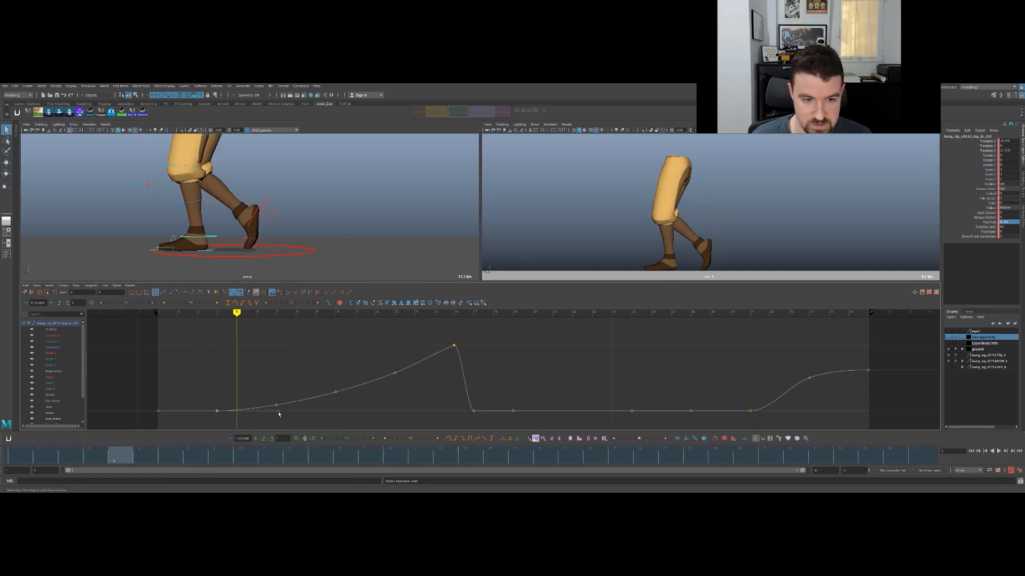
{"action": "middle_click_drag", "start_coordinate": [379, 381], "coordinate": [382, 391]}
{"action": "left_click_drag", "start_coordinate": [325, 369], "coordinate": [348, 399]}
{"action": "middle_click_drag", "start_coordinate": [350, 381], "coordinate": [351, 376]}
{"action": "key", "text": "period"}
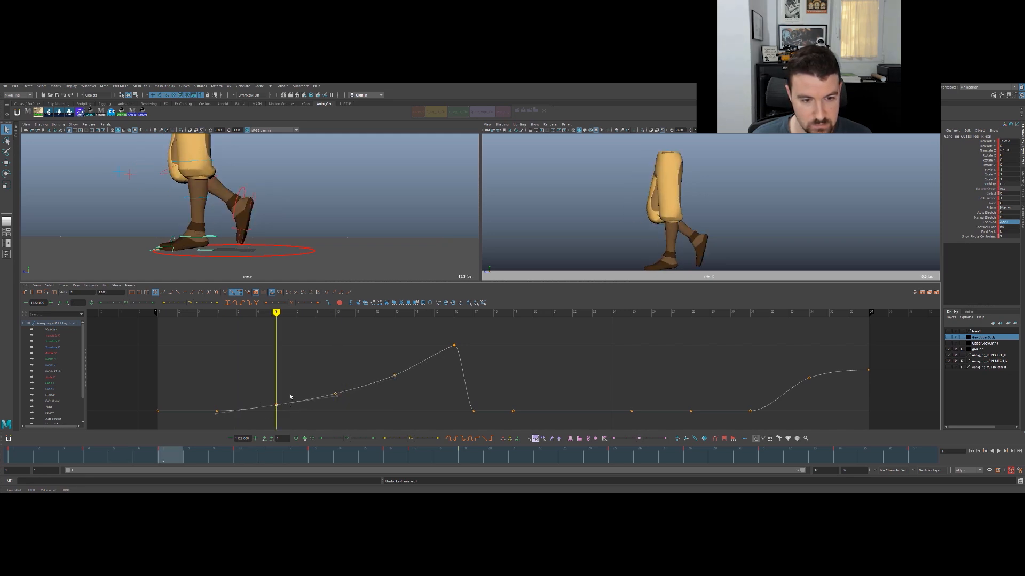
{"action": "middle_click_drag", "start_coordinate": [290, 395], "coordinate": [291, 396]}
{"action": "key", "text": "period"}
{"action": "key", "text": "period"}
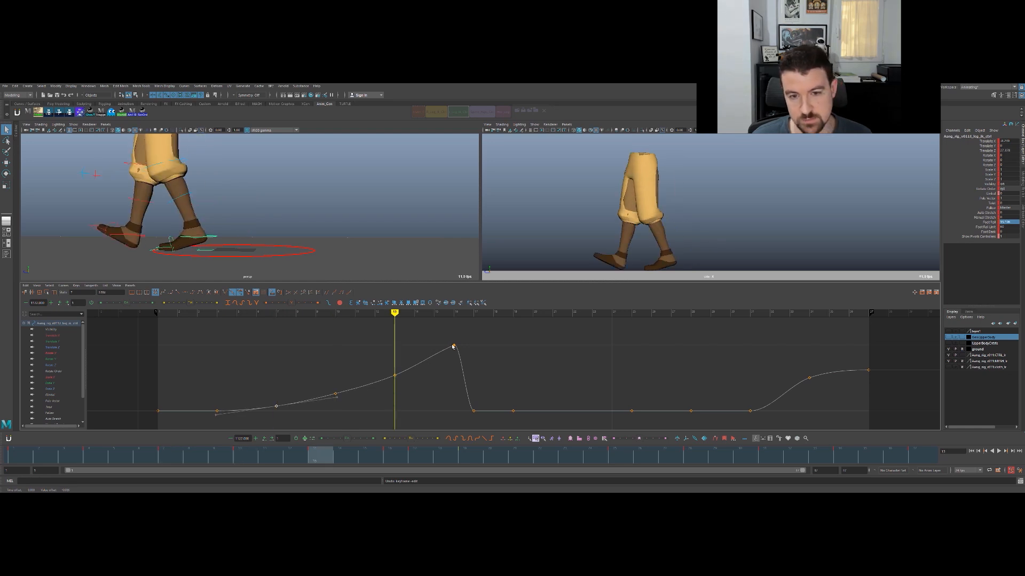
{"action": "key", "text": "period"}
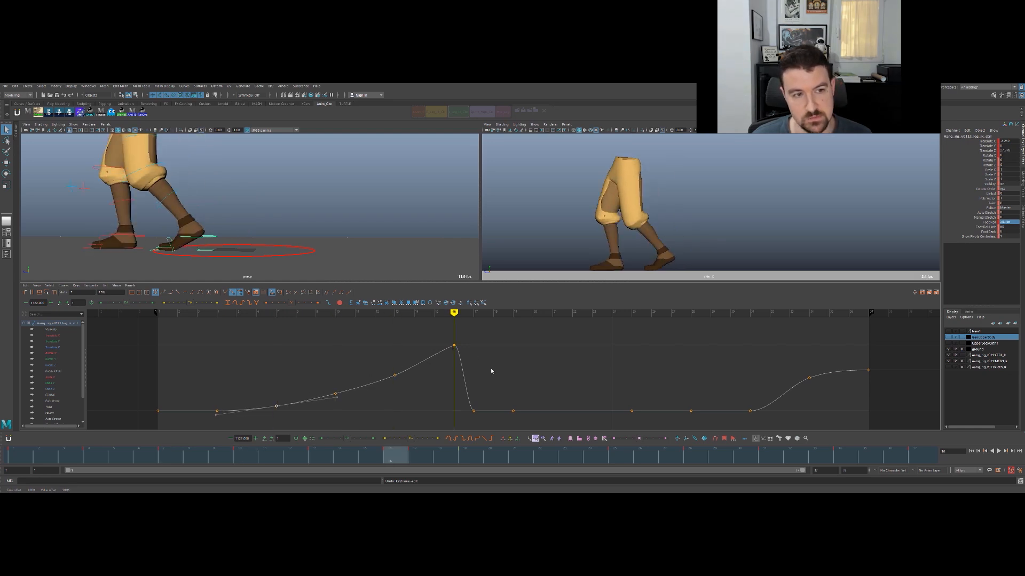
{"action": "key", "text": "period"}
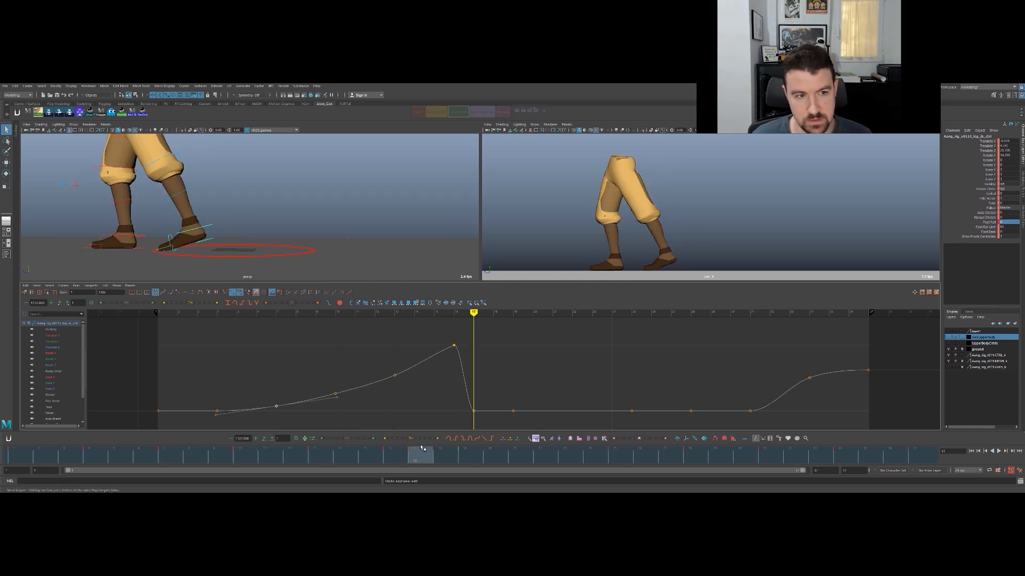
- Select the trailing foot's IK control and compare the foot's pose between frames 16 and 17 in the side view
{"action": "left_click", "coordinate": [213, 228]}
{"action": "left_click", "coordinate": [213, 226]}
{"action": "key", "text": "w"}
{"action": "right_click_drag", "start_coordinate": [309, 224], "coordinate": [341, 222], "text": "alt"}
{"action": "middle_click_drag", "start_coordinate": [341, 222], "coordinate": [373, 229], "text": "alt"}
{"action": "right_click_drag", "start_coordinate": [373, 229], "coordinate": [391, 219], "text": "alt"}
{"action": "key", "text": "comma"}
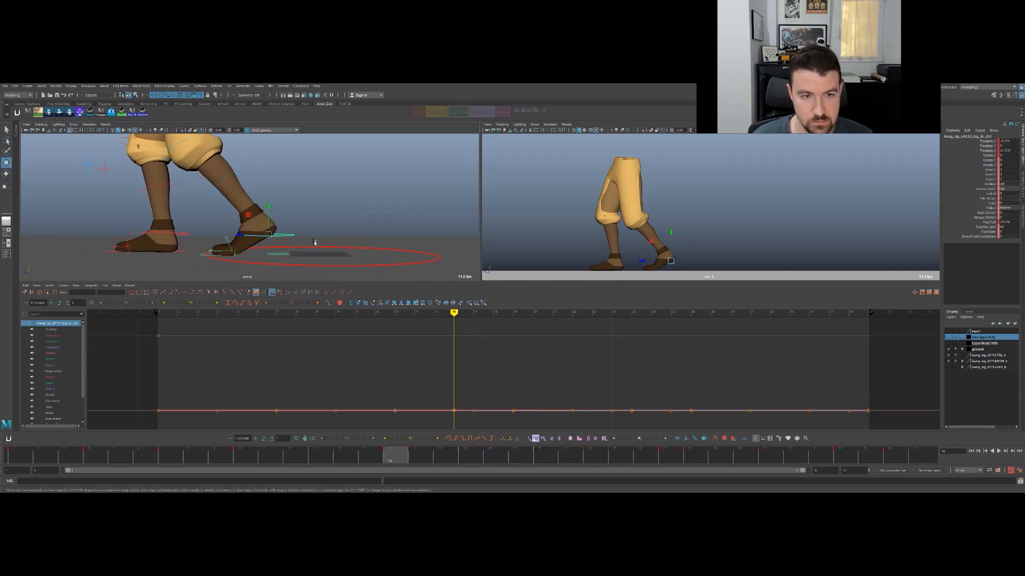
{"action": "key", "text": "space"}
{"action": "key", "text": "period"}
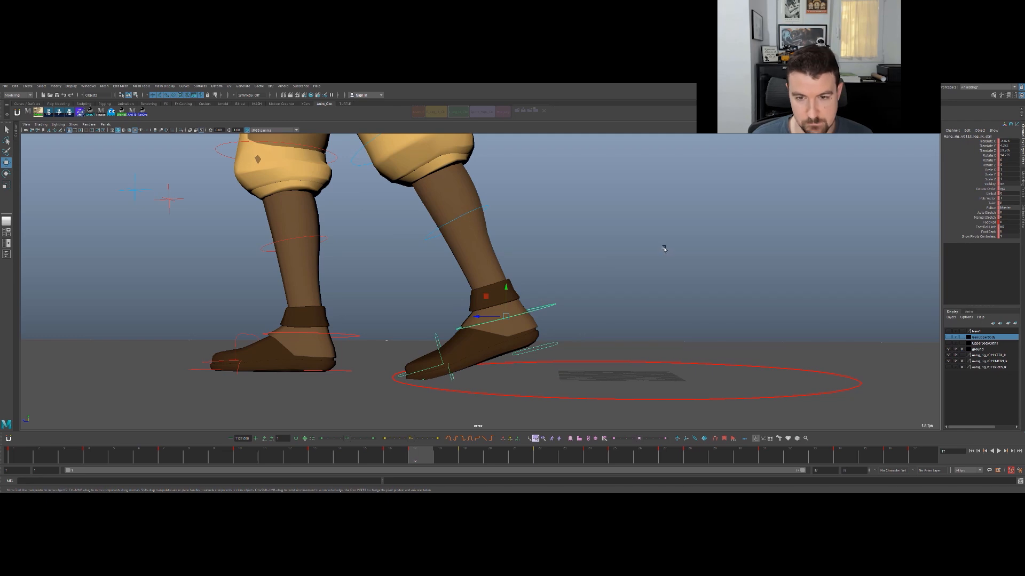
{"action": "key", "text": "space"}
{"action": "key", "text": "space"}
{"action": "key", "text": "comma"}
{"action": "key", "text": "period"}
{"action": "key", "text": "comma"}
{"action": "key", "text": "period"}
{"action": "key", "text": "comma"}
{"action": "key", "text": "period"}
- Move the trailing foot's IK control slightly forward at frame 17, comparing it against the neighbouring key at frame 16
{"action": "mouse_move", "coordinate": [395, 354]}
{"action": "left_mouse_down"}
{"action": "mouse_move", "coordinate": [379, 377]}
{"action": "mouse_move", "coordinate": [382, 352]}
{"action": "left_mouse_up"}
{"action": "key", "text": "comma"}
{"action": "key", "text": "period"}
{"action": "key", "text": "e"}
{"action": "key", "text": "w"}
{"action": "key", "text": "comma"}
{"action": "key", "text": "period"}
{"action": "key", "text": "comma"}
{"action": "key", "text": "period"}
- Rotate the trailing foot's IK control at frame 17 to give the foot a steeper toe-down angle
{"action": "key", "text": "e"}
{"action": "left_click_drag", "start_coordinate": [371, 347], "coordinate": [383, 345]}
{"action": "key", "text": "w"}
{"action": "key", "text": "comma"}
{"action": "key", "text": "period"}
{"action": "key", "text": "comma"}
{"action": "key", "text": "period"}
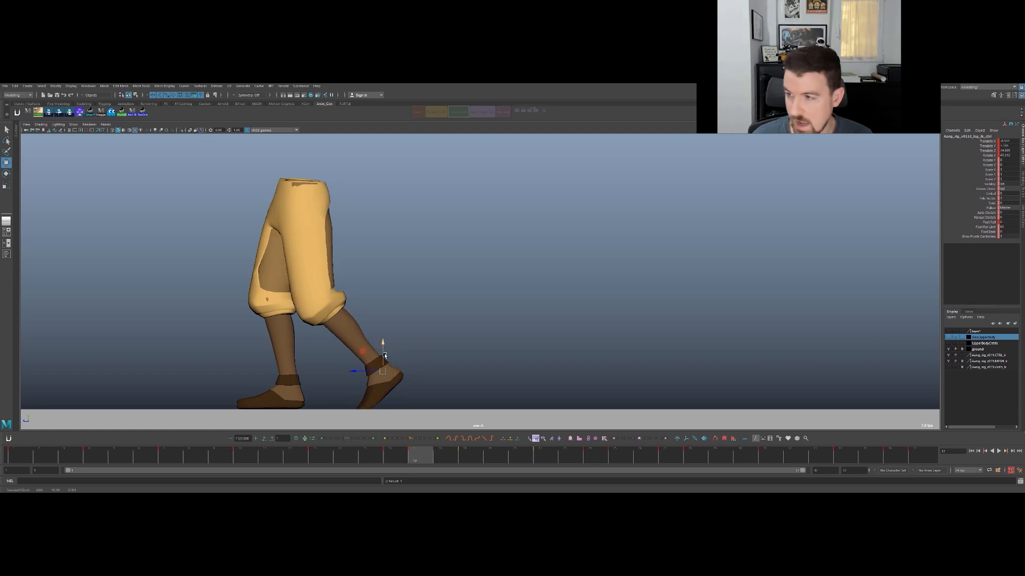
- Review the keys after frame 17 and move the foot's IK control slightly forward and down at frame 19
{"action": "key", "text": "period"}
{"action": "key", "text": "period"}
{"action": "key", "text": "period"}
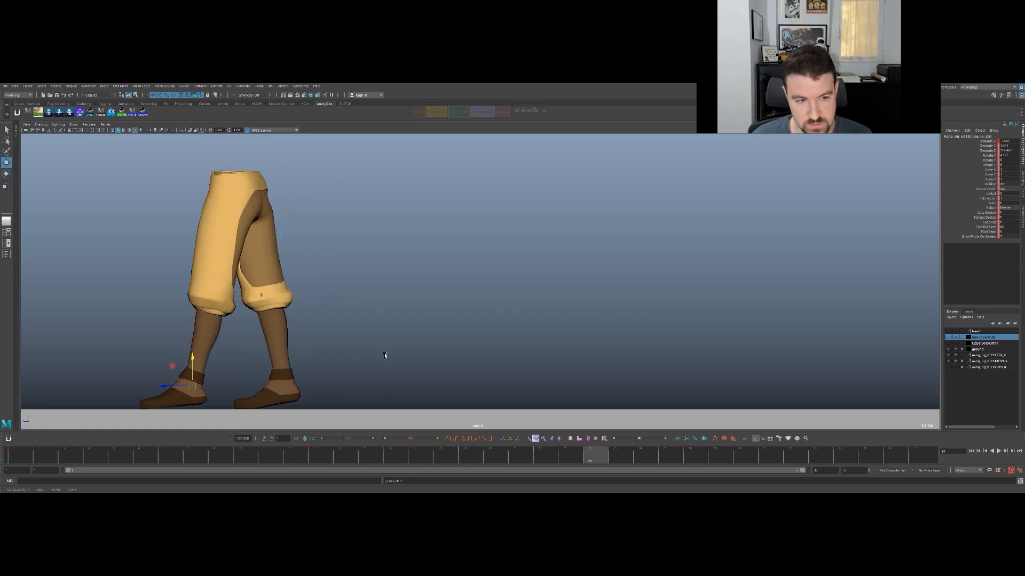
{"action": "key", "text": "period"}
{"action": "key", "text": "comma"}
{"action": "key", "text": "comma"}
{"action": "key", "text": "comma"}
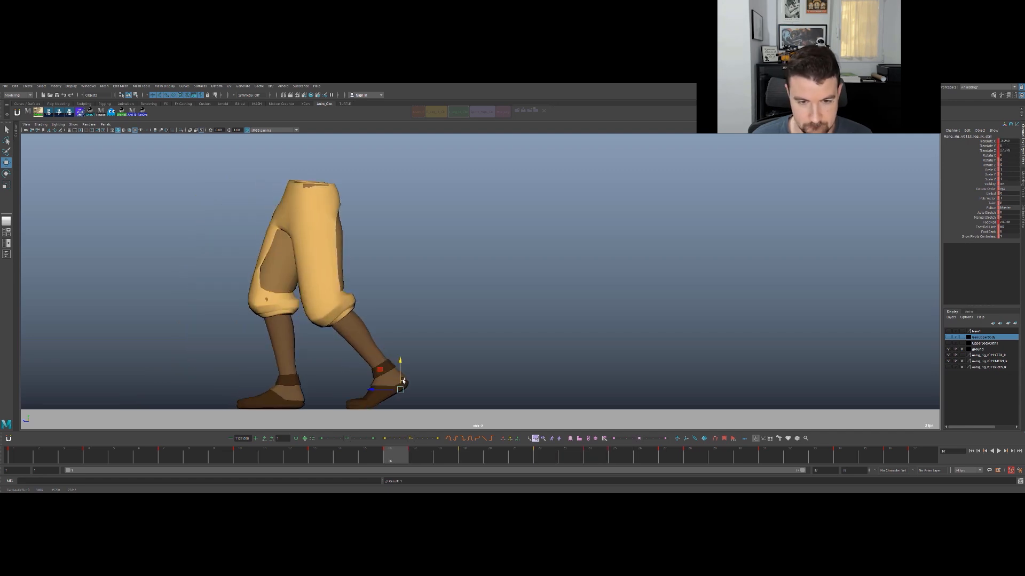
{"action": "key", "text": "period"}
{"action": "key", "text": "period"}
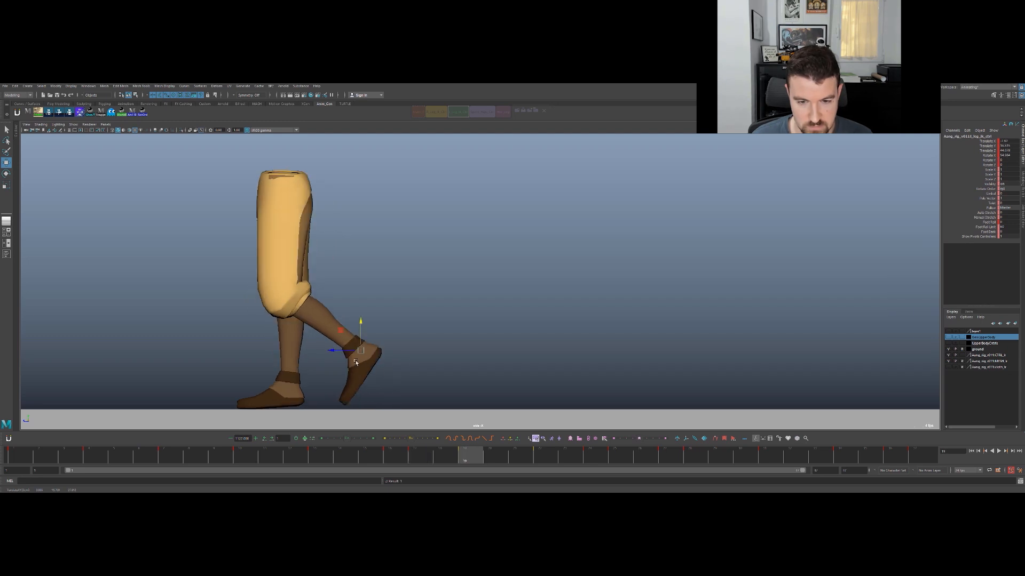
{"action": "mouse_move", "coordinate": [347, 350]}
{"action": "left_mouse_down"}
{"action": "mouse_move", "coordinate": [337, 351]}
{"action": "mouse_move", "coordinate": [350, 340]}
{"action": "left_mouse_up"}
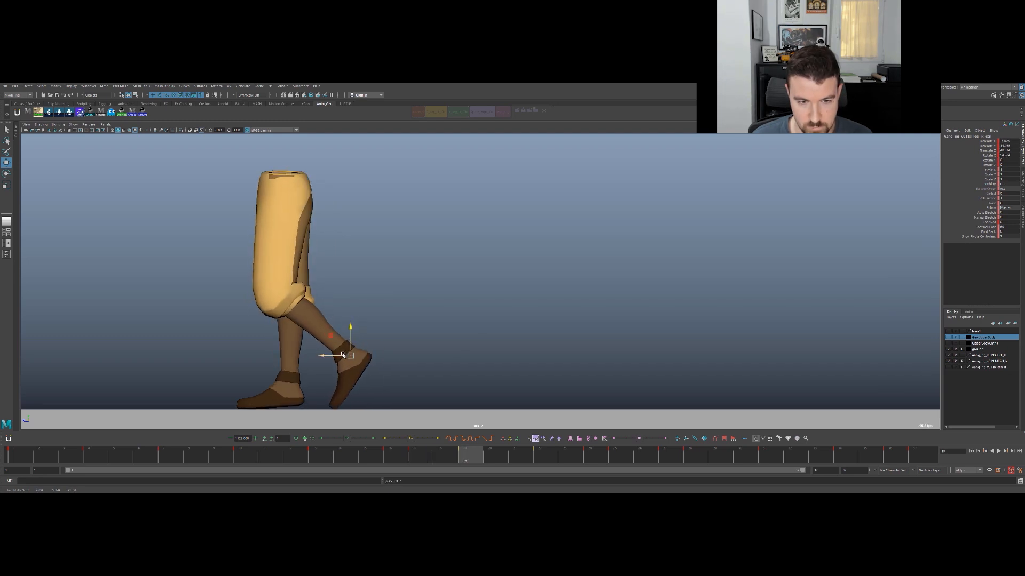
- Nudge the trailing foot's IK control at frame 17 and scrub between frames 16 and 17 to check the lift-off
{"action": "key", "text": "comma"}
{"action": "key", "text": "comma"}
{"action": "key", "text": "alt+period"}
{"action": "key", "text": "alt+comma"}
{"action": "left_click_drag", "start_coordinate": [381, 461], "coordinate": [415, 448]}
{"action": "left_click", "coordinate": [366, 372]}
{"action": "left_click_drag", "start_coordinate": [380, 363], "coordinate": [383, 367]}
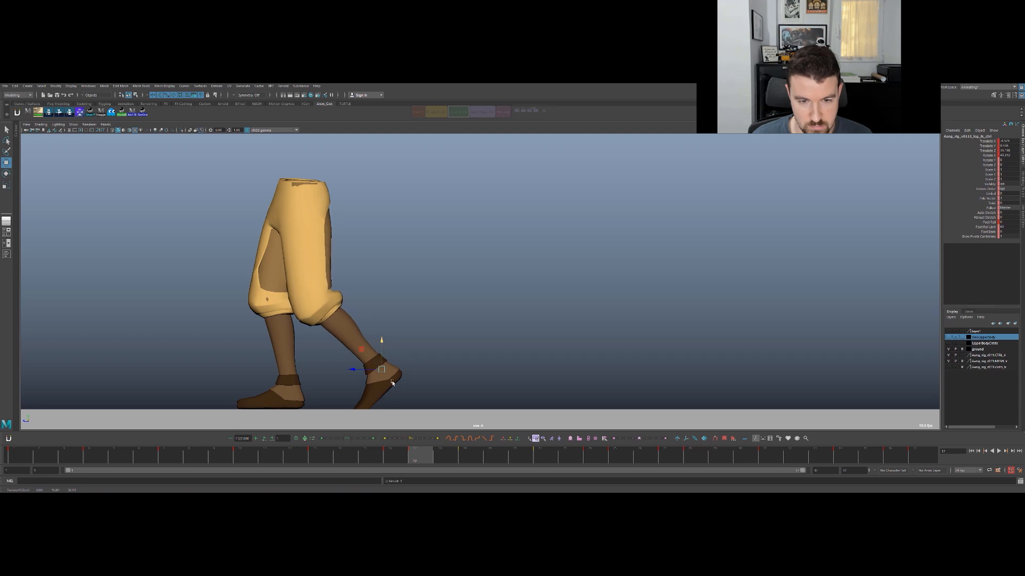
{"action": "left_click_drag", "start_coordinate": [390, 451], "coordinate": [419, 450]}
{"action": "key", "text": "q"}
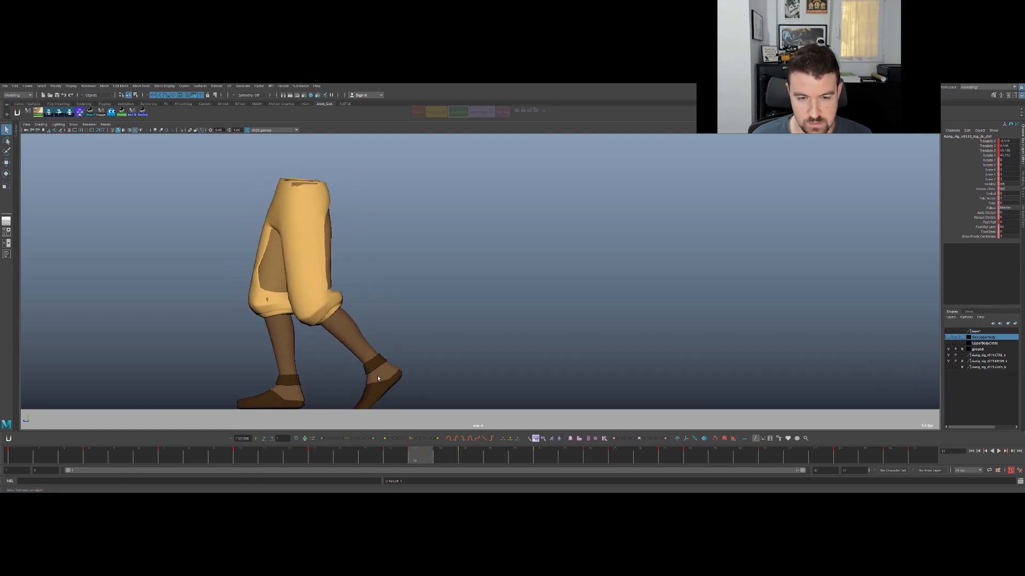
- Find the trailing foot's toe control through the wireframe in the perspective view and key it together with the foot IK control
{"action": "key", "text": "space"}
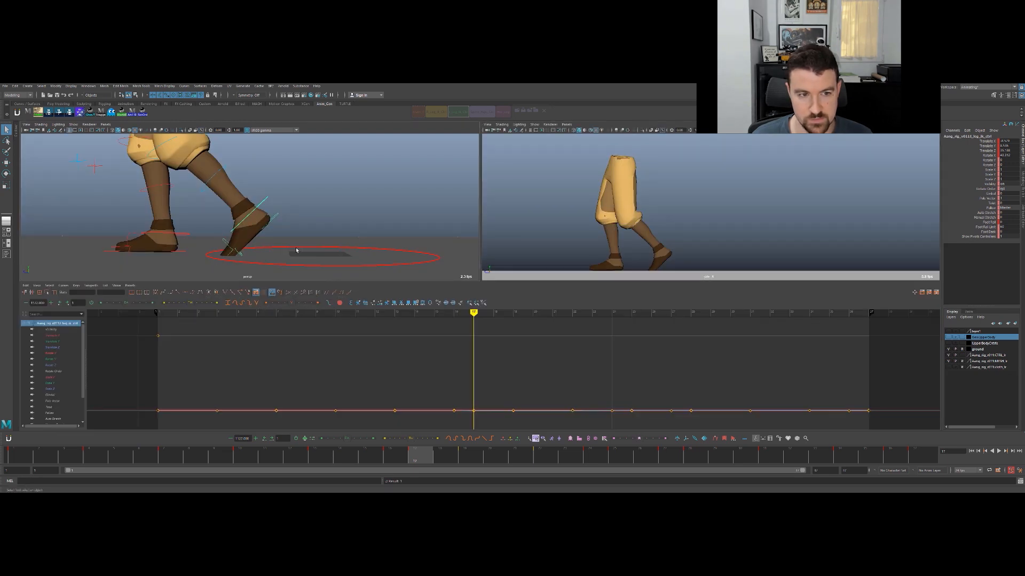
{"action": "key", "text": "space"}
{"action": "scroll", "coordinate": [387, 336], "scroll_direction": "up", "scroll_amount": 5}
{"action": "left_click_drag", "start_coordinate": [387, 336], "coordinate": [405, 279], "text": "alt"}
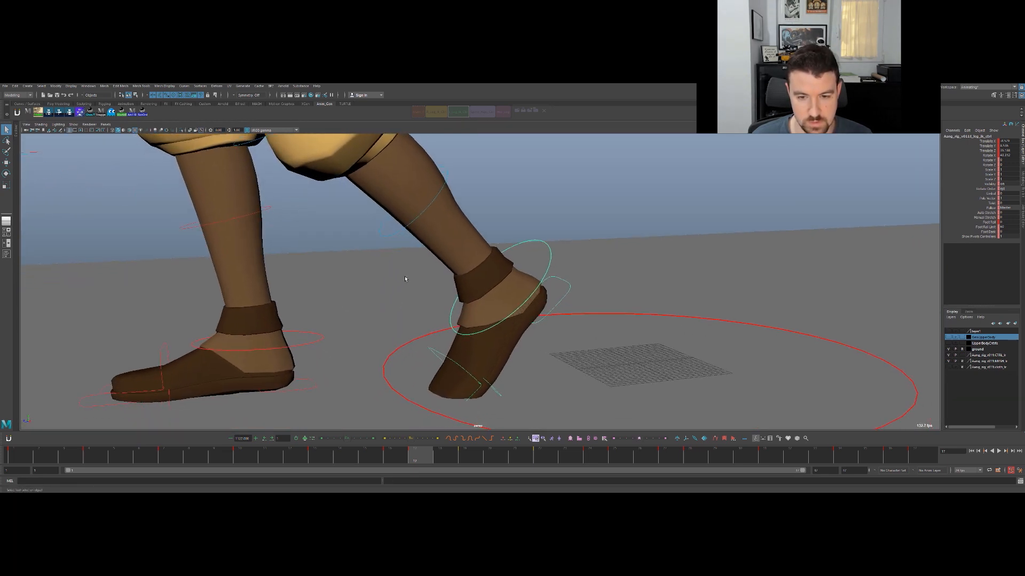
{"action": "left_click", "coordinate": [474, 401]}
{"action": "key", "text": "4"}
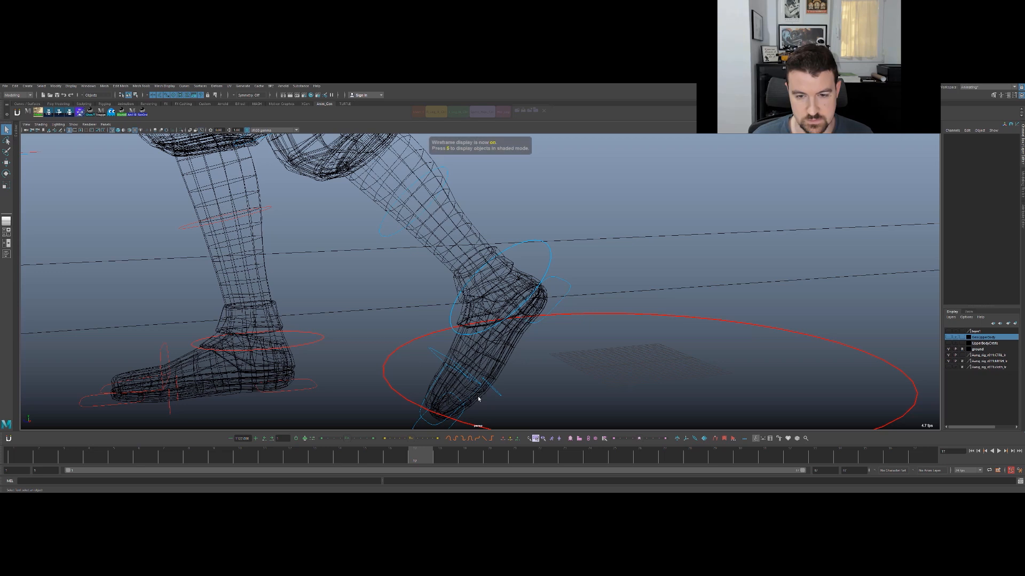
{"action": "left_click", "coordinate": [440, 391]}
{"action": "key", "text": "e"}
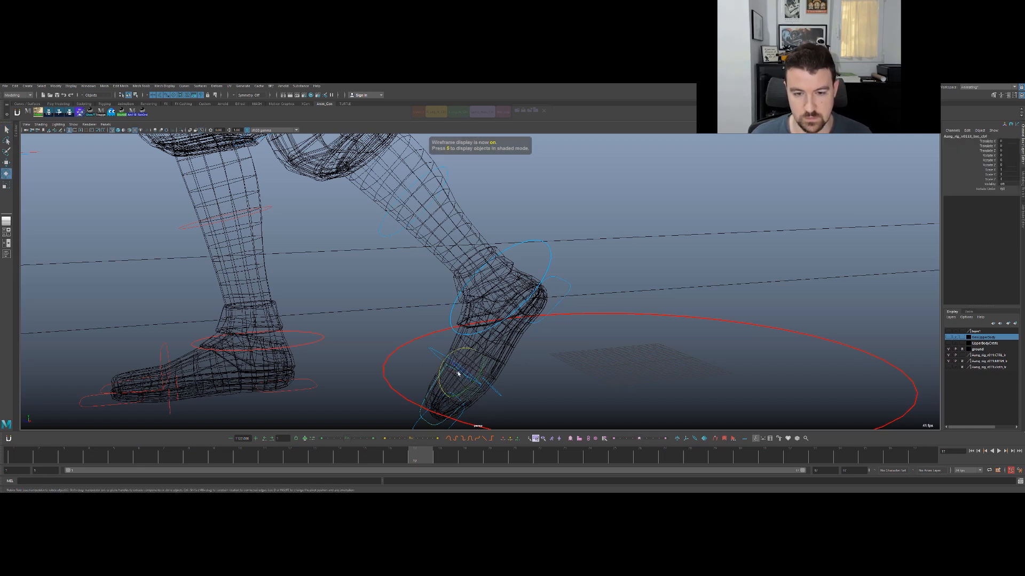
{"action": "key", "text": "5"}
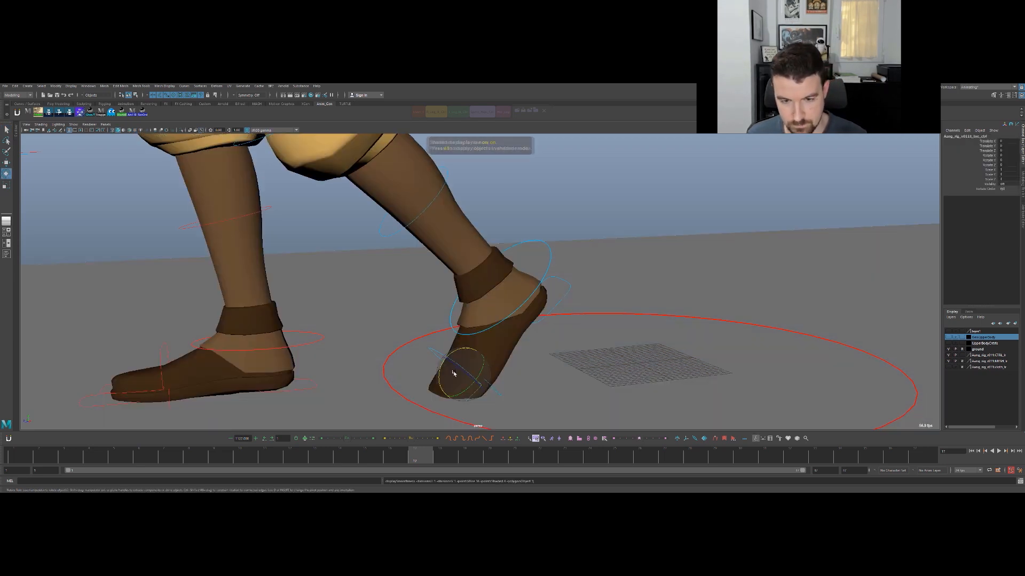
{"action": "left_click_drag", "start_coordinate": [465, 347], "coordinate": [477, 267], "text": "alt"}
{"action": "key", "text": "q"}
{"action": "left_click", "coordinate": [490, 241]}
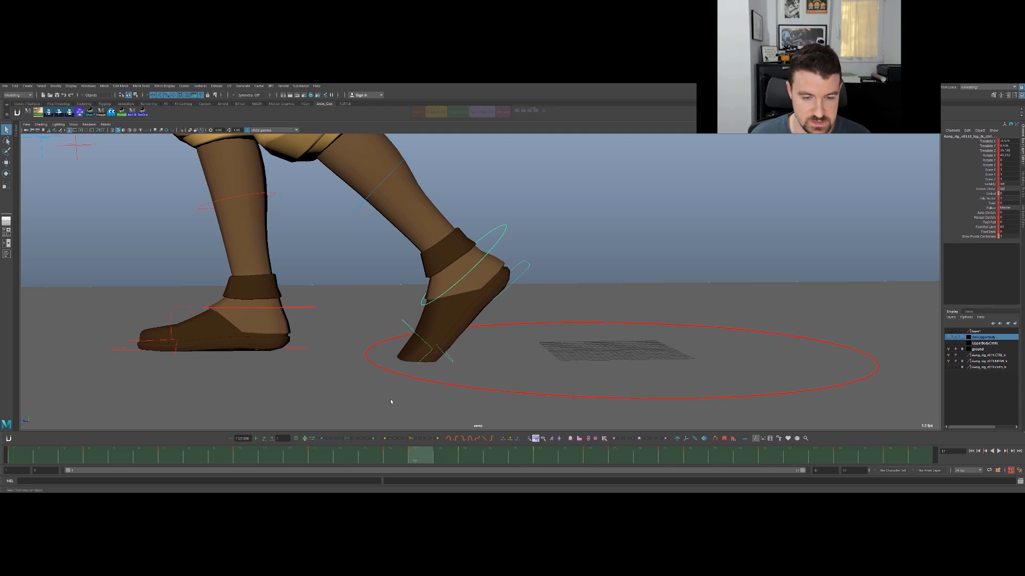
- Rotate the trailing foot's toe control at frame 17 so the toes bend flat against the ground, comparing adjacent frames
{"action": "key", "text": "4"}
{"action": "left_click", "coordinate": [427, 357]}
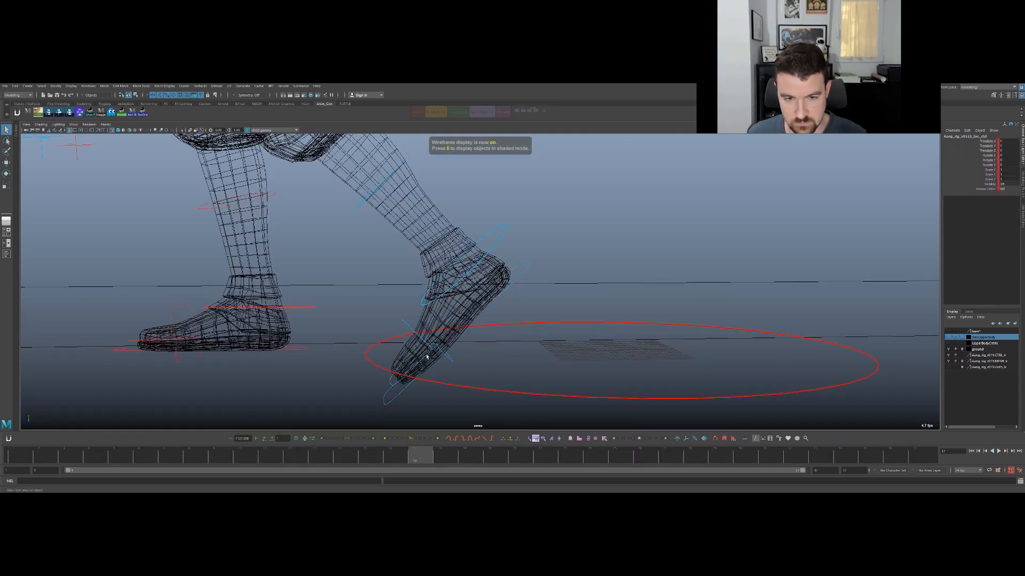
{"action": "key", "text": "5"}
{"action": "key", "text": "e"}
{"action": "left_click_drag", "start_coordinate": [400, 334], "coordinate": [417, 321]}
{"action": "key", "text": "alt+comma"}
{"action": "key", "text": "alt+period"}
{"action": "key", "text": "alt+comma"}
{"action": "key", "text": "alt+period"}
{"action": "key", "text": "alt+comma"}
{"action": "key", "text": "alt+period"}
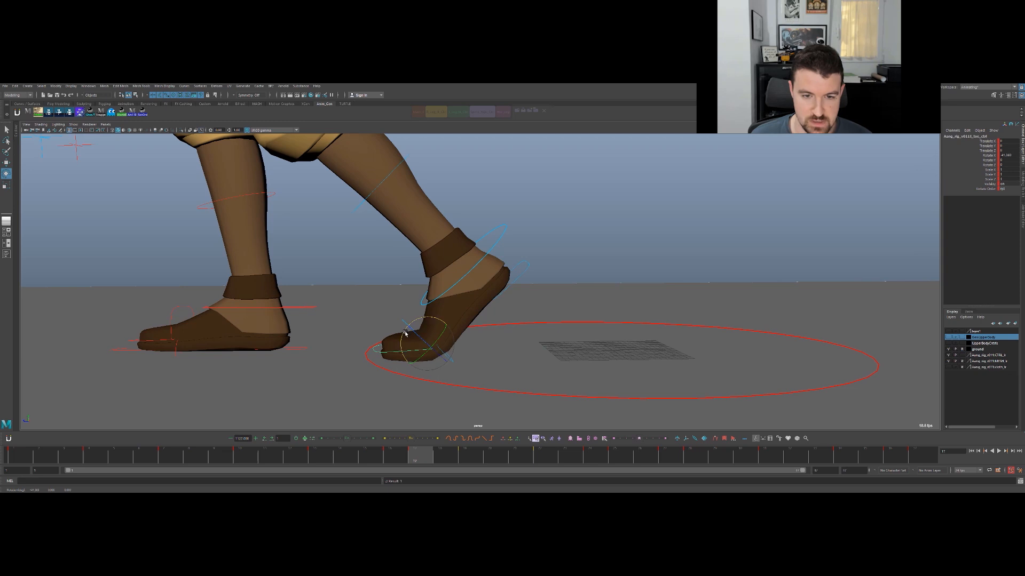
- Key a toe control rotation at frame 18 to ease the toes out of their bend toward frame 19
{"action": "key", "text": "comma"}
{"action": "key", "text": "period"}
{"action": "key", "text": "period"}
{"action": "key", "text": "comma"}
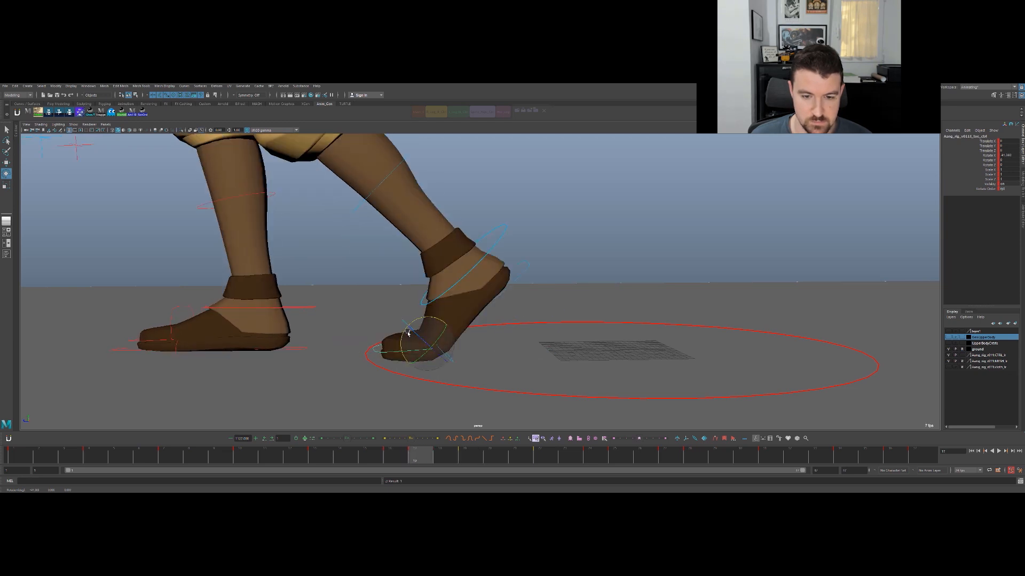
{"action": "key", "text": "alt+period"}
{"action": "left_click_drag", "start_coordinate": [380, 321], "coordinate": [380, 323]}
{"action": "key", "text": "comma"}
{"action": "key", "text": "period"}
- Rotate the toe control slightly at frame 22 to curl the toes down as the foot swings forward
{"action": "key", "text": "period"}
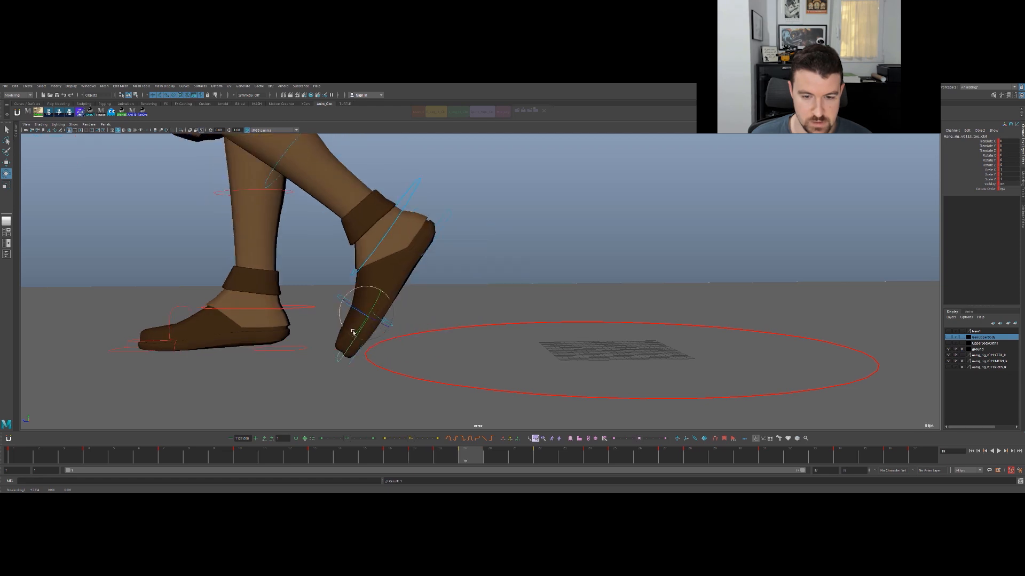
{"action": "key", "text": "period"}
{"action": "key", "text": "period"}
{"action": "key", "text": "comma"}
{"action": "key", "text": "comma"}
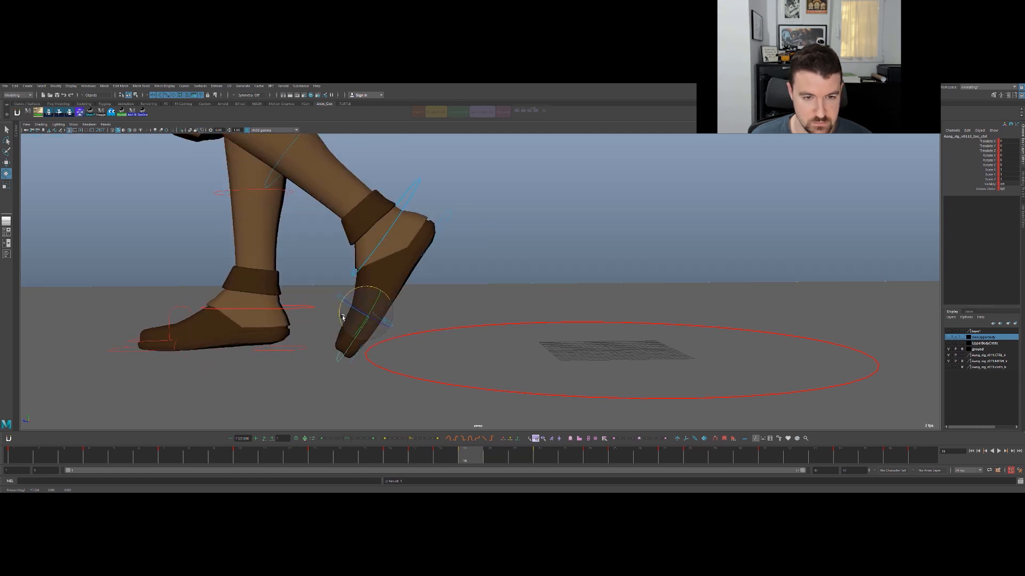
{"action": "key", "text": "period"}
{"action": "key", "text": "period"}
{"action": "key", "text": "period"}
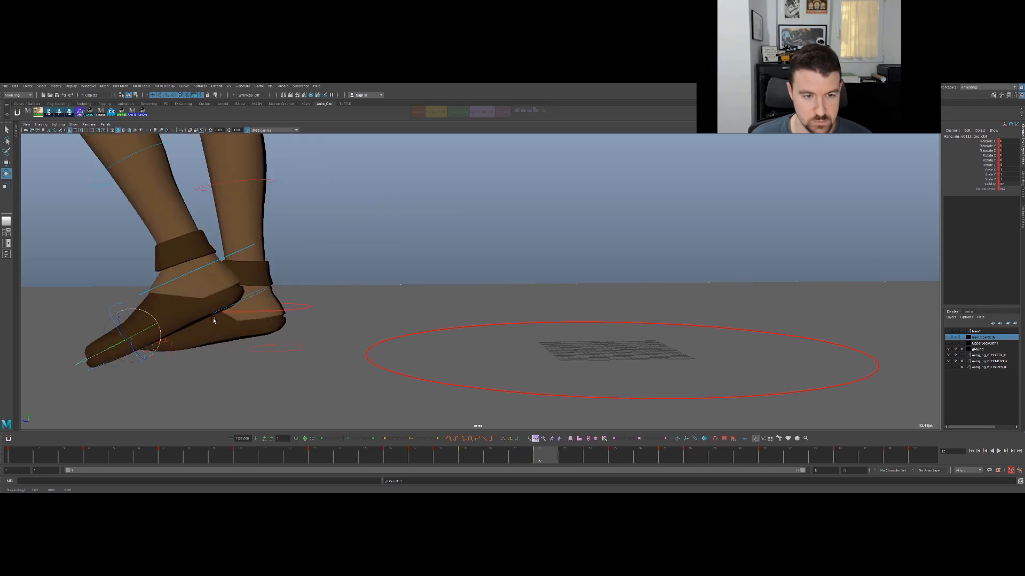
{"action": "middle_click_drag", "start_coordinate": [266, 278], "coordinate": [629, 247], "text": "alt"}
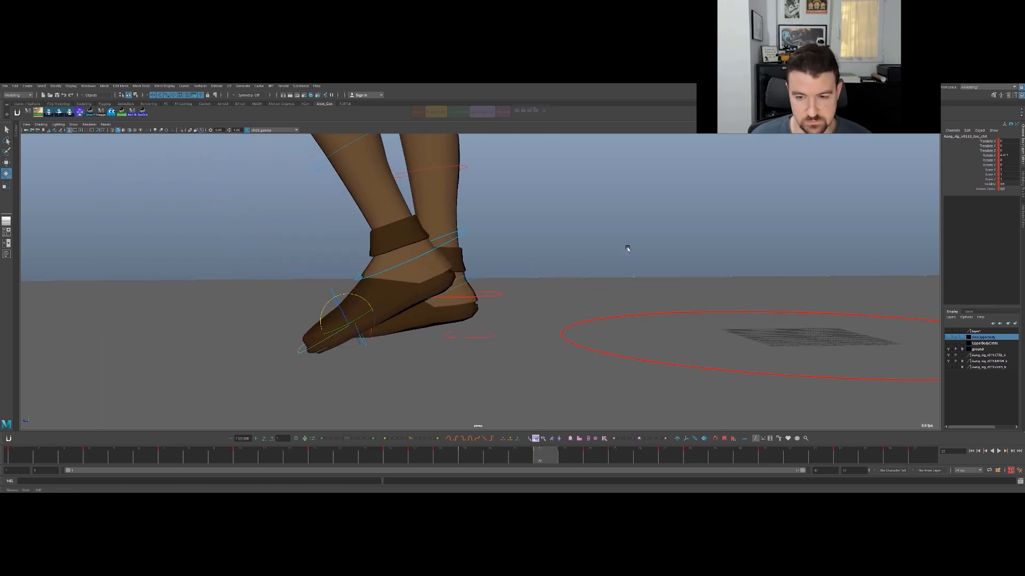
- Step through the frames around the foot's landing up to frame 27 and play the walk to check the toe motion
{"action": "key", "text": "alt+period"}
{"action": "key", "text": "alt+period"}
{"action": "key", "text": "alt+period"}
{"action": "middle_click_drag", "start_coordinate": [225, 283], "coordinate": [439, 271], "text": "alt"}
{"action": "key", "text": "alt+comma"}
{"action": "key", "text": "comma"}
{"action": "key", "text": "comma"}
{"action": "key", "text": "comma"}
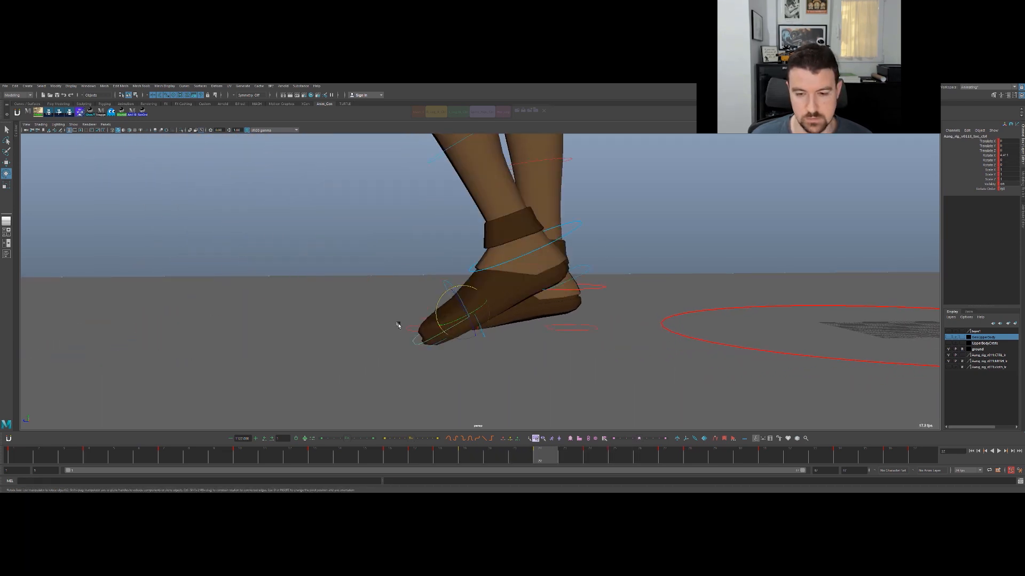
{"action": "key", "text": "period"}
{"action": "key", "text": "period"}
{"action": "key", "text": "period"}
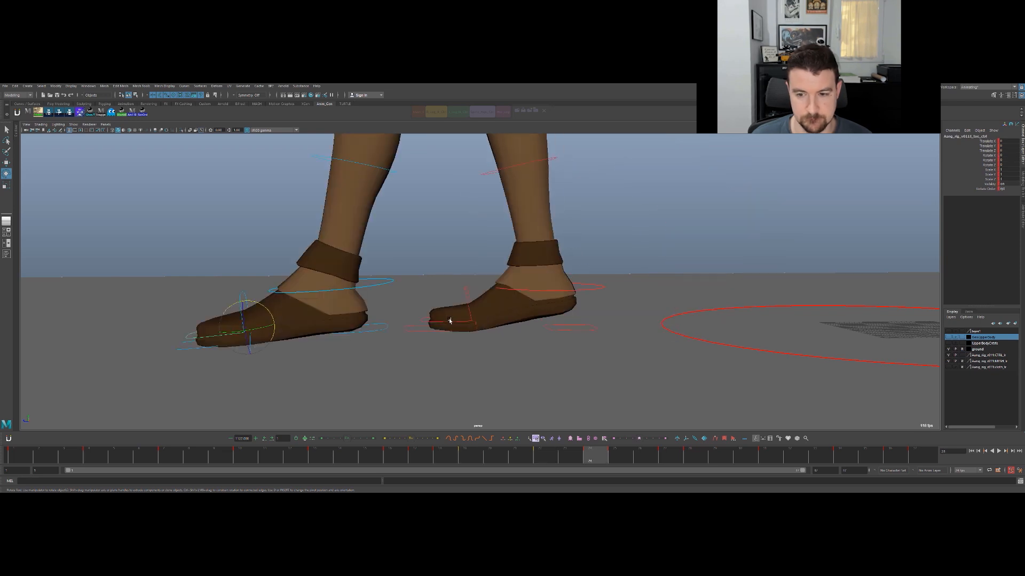
{"action": "key", "text": "period"}
{"action": "key", "text": "period"}
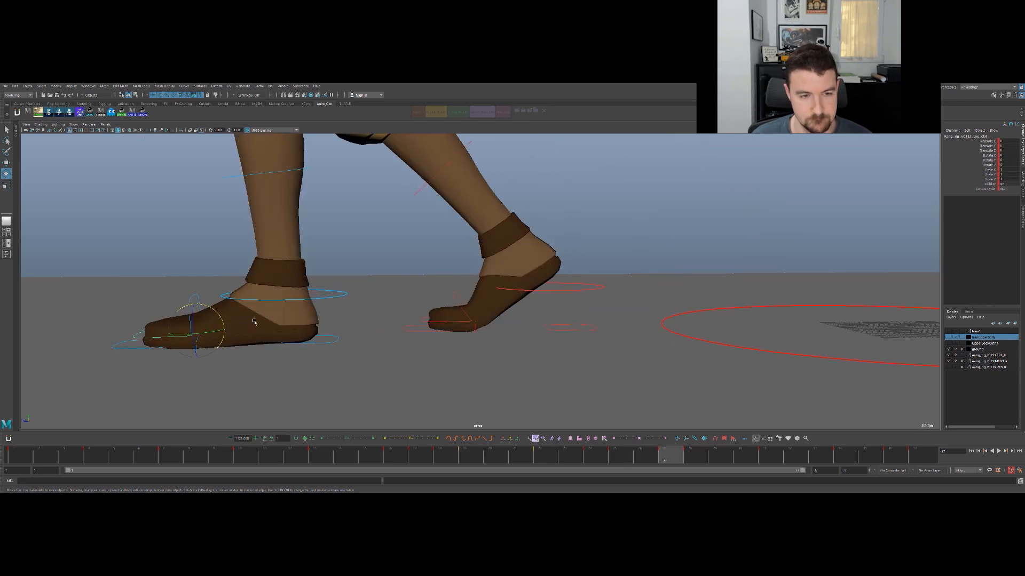
{"action": "key", "text": "comma"}
{"action": "key", "text": "alt+v"}
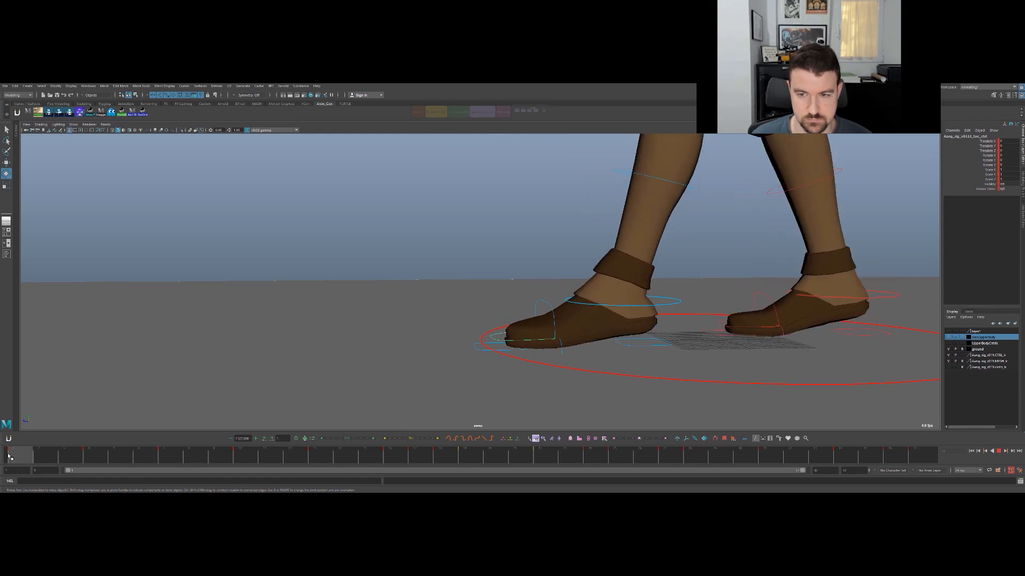
- Return to frame 1 and select the heel pivot control under the front foot for rotation
{"action": "key", "text": "q"}
{"action": "left_click", "coordinate": [630, 343]}
{"action": "left_click", "coordinate": [642, 344]}
{"action": "key", "text": "e"}
{"action": "middle_click_drag", "start_coordinate": [598, 326], "coordinate": [396, 332], "text": "alt"}
{"action": "key", "text": "q"}
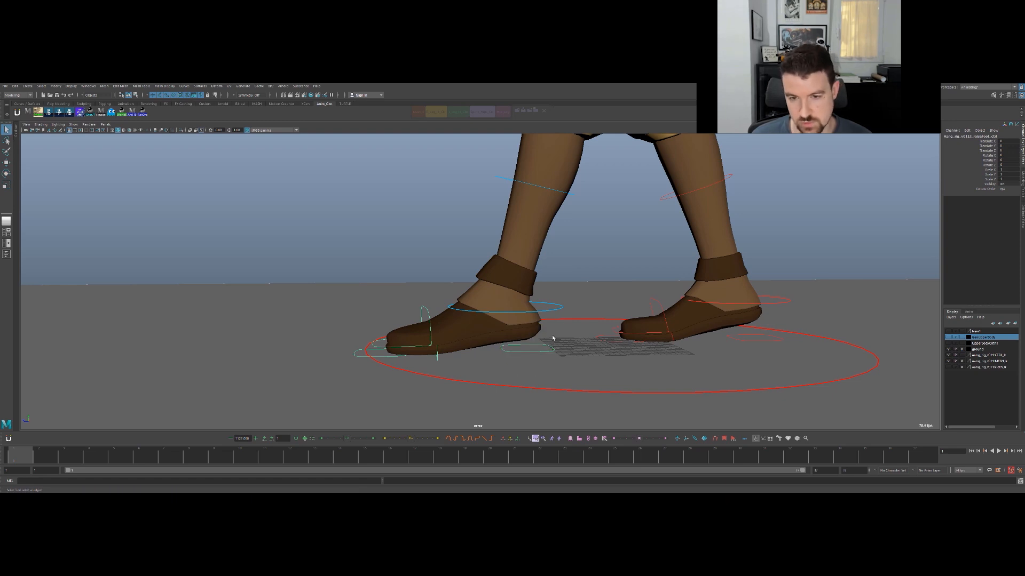
{"action": "key", "text": "e"}
{"action": "key", "text": "q"}
- Key the front foot's heel pivot control together with the foot's IK control
{"action": "left_click", "coordinate": [556, 309]}
{"action": "left_click", "coordinate": [549, 350], "text": "shift"}
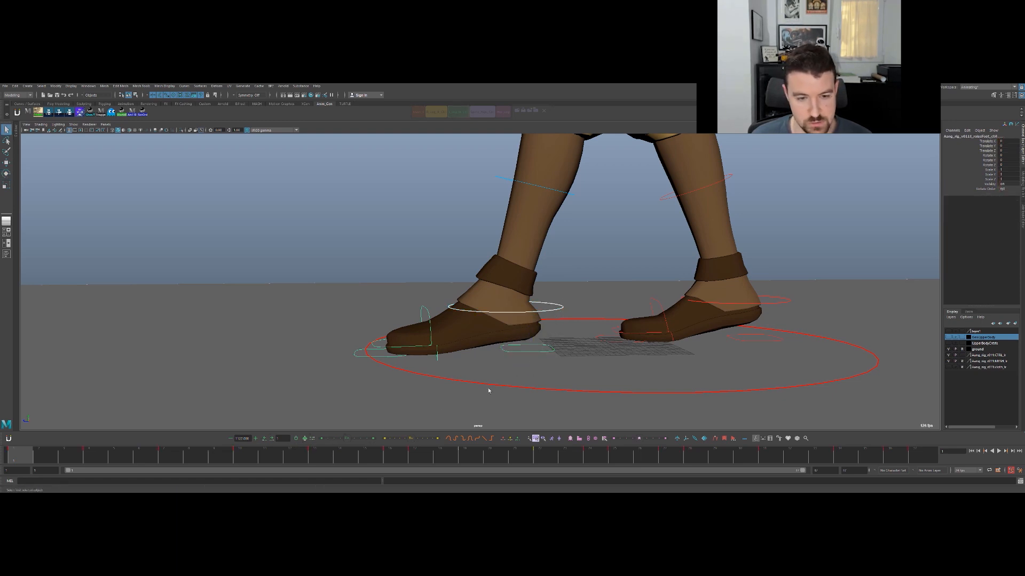
{"action": "left_click", "coordinate": [555, 350]}
{"action": "key", "text": "e"}
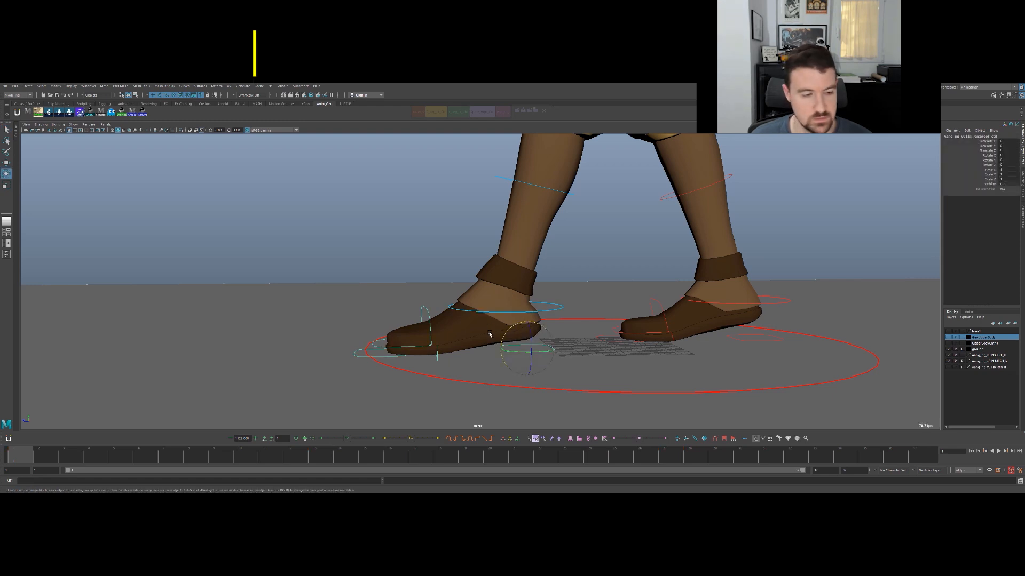
{"action": "key", "text": "q"}
{"action": "left_click", "coordinate": [550, 305]}
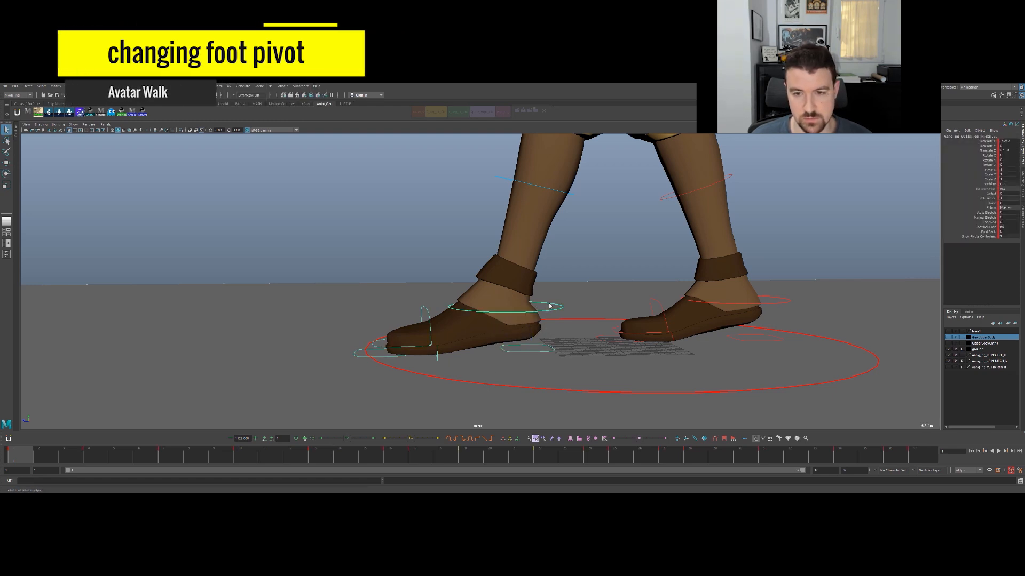
{"action": "left_click", "coordinate": [536, 351]}
- Rotate the heel pivot control at frame 1 to raise the toes so the front foot lands on its heel
{"action": "key", "text": "e"}
{"action": "left_click_drag", "start_coordinate": [527, 323], "coordinate": [522, 321]}
{"action": "right_click_drag", "start_coordinate": [553, 293], "coordinate": [511, 245], "text": "alt"}
{"action": "middle_click_drag", "start_coordinate": [511, 244], "coordinate": [442, 326], "text": "alt"}
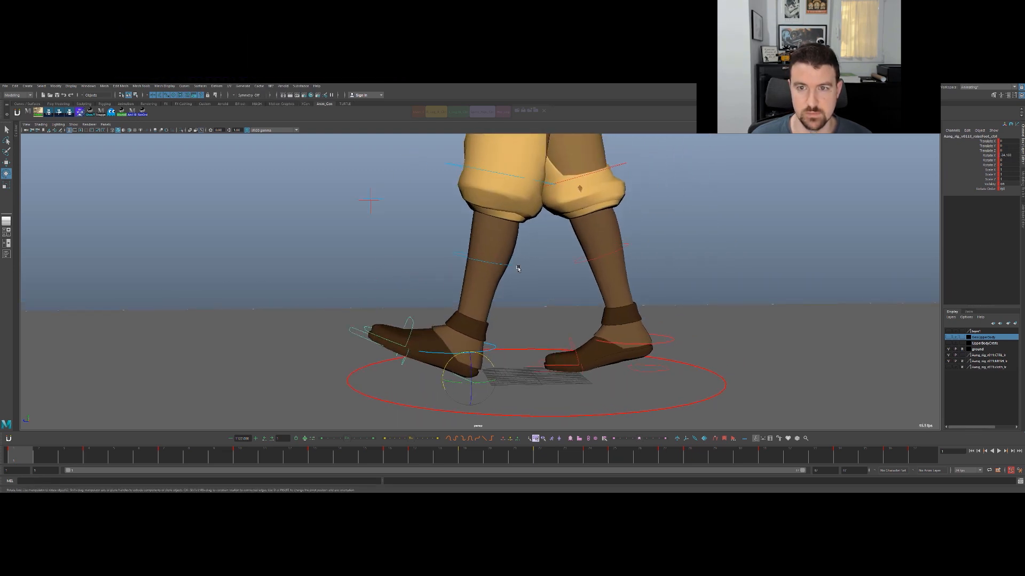
{"action": "key", "text": "space"}
{"action": "key", "text": "space"}
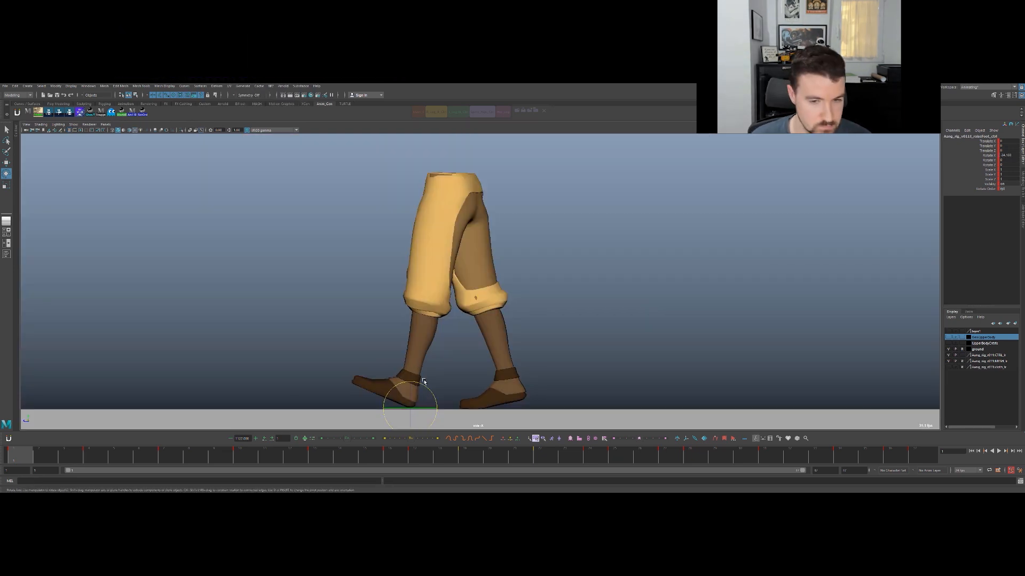
{"action": "key", "text": "period"}
{"action": "key", "text": "comma"}
- Refine the heel pivot rotation at frame 1 in the side view to lift the toes further, and select its Rotate X channel
{"action": "mouse_move", "coordinate": [431, 390]}
{"action": "left_mouse_down"}
{"action": "mouse_move", "coordinate": [419, 396]}
{"action": "mouse_move", "coordinate": [429, 392]}
{"action": "left_mouse_up"}
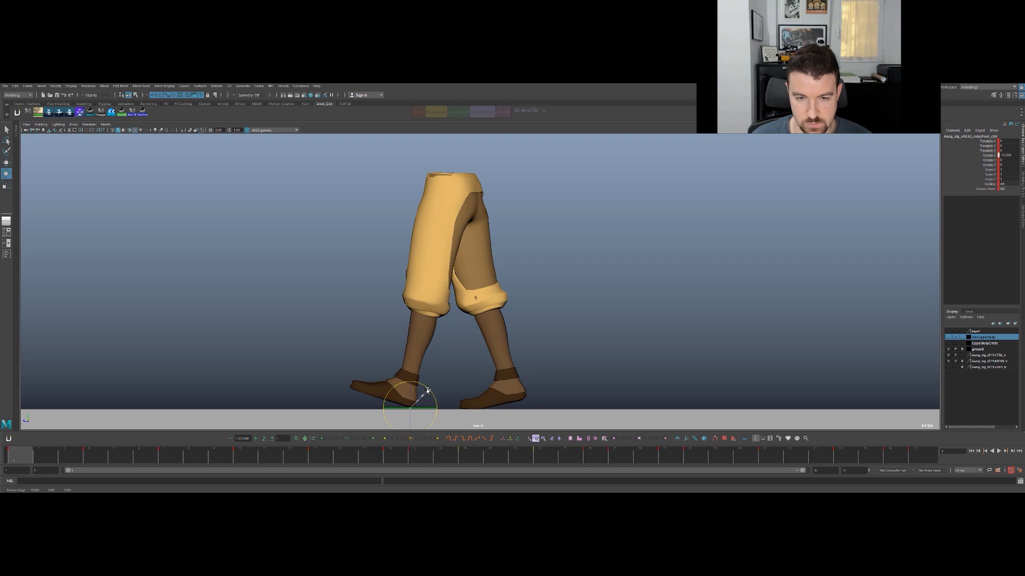
{"action": "left_click_drag", "start_coordinate": [427, 389], "coordinate": [430, 398]}
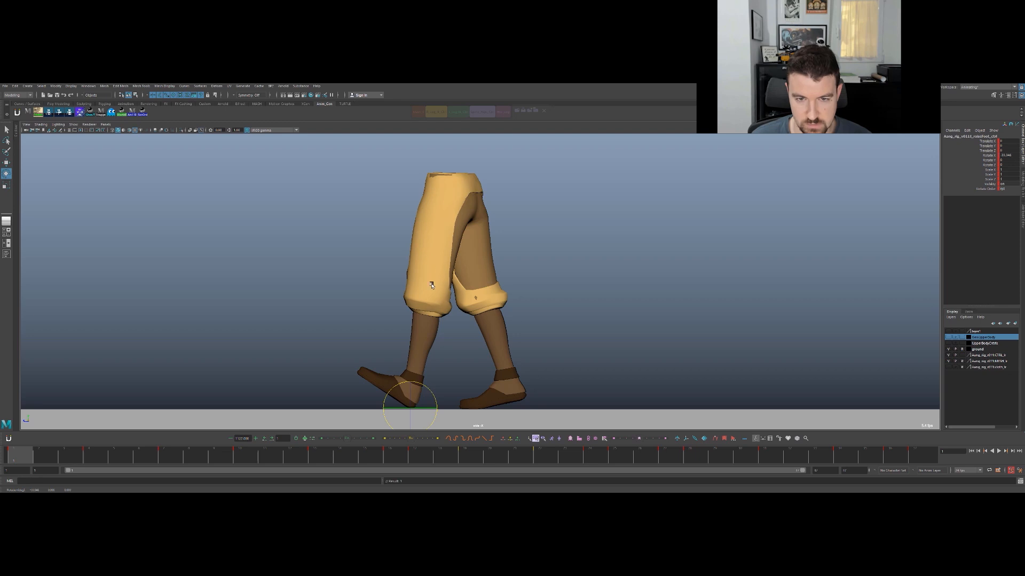
{"action": "left_click_drag", "start_coordinate": [430, 392], "coordinate": [430, 392]}
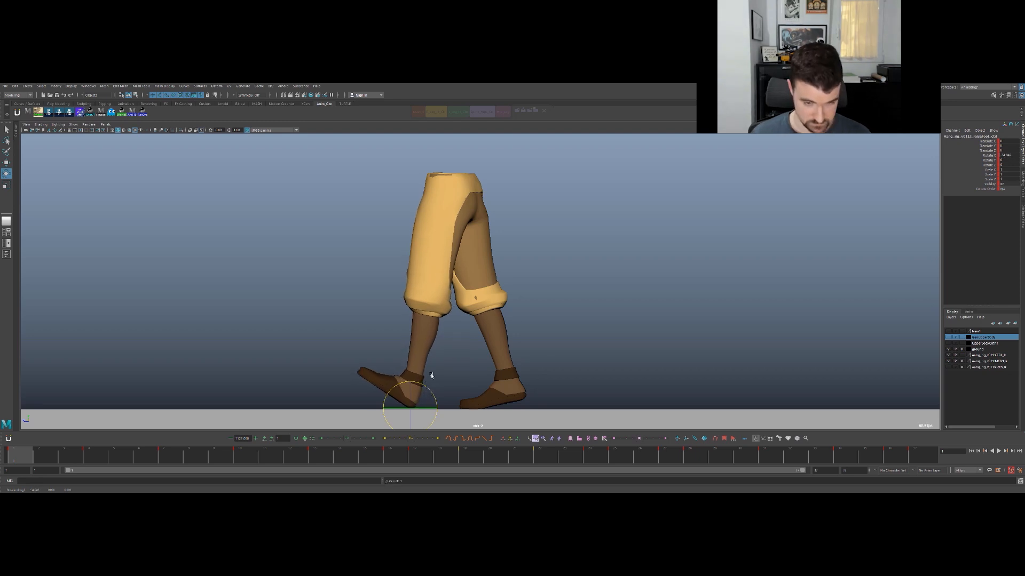
{"action": "left_click", "coordinate": [988, 155]}
{"action": "key", "text": "e"}
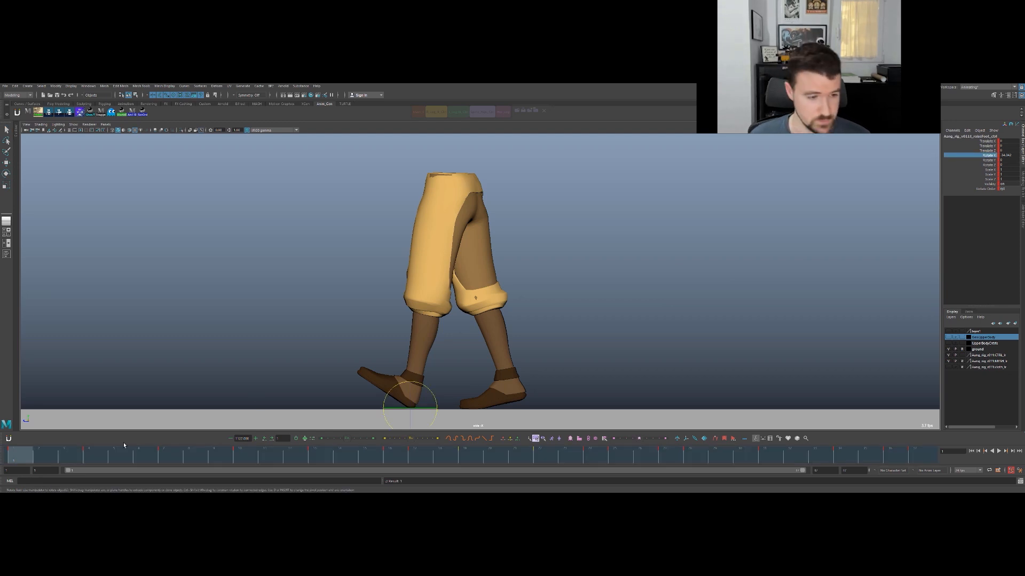
- Flatten the front foot at frame 3 through the heel pivot's Rotate X, and rotate the heel pivot at frame 25 to raise the toes
{"action": "mouse_move", "coordinate": [60, 461]}
{"action": "left_mouse_down"}
{"action": "mouse_move", "coordinate": [28, 457]}
{"action": "mouse_move", "coordinate": [90, 463]}
{"action": "mouse_move", "coordinate": [21, 460]}
{"action": "mouse_move", "coordinate": [72, 465]}
{"action": "left_mouse_up"}
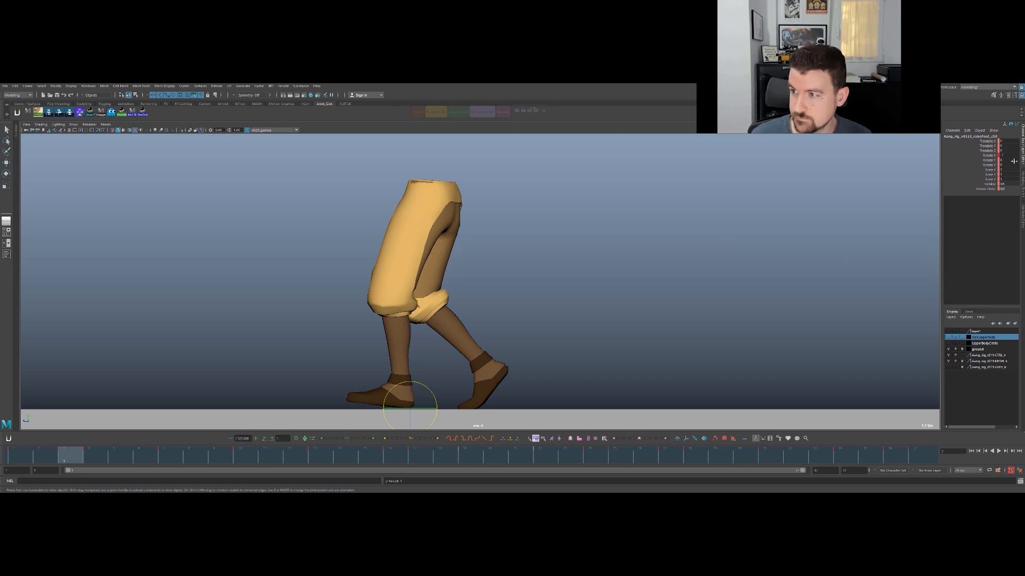
{"action": "key", "text": "Return"}
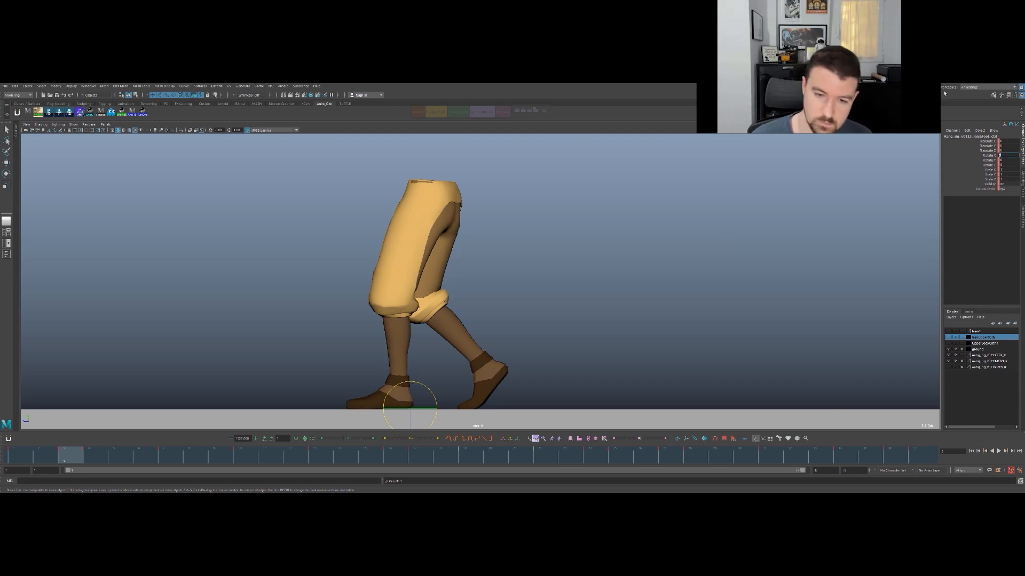
{"action": "mouse_move", "coordinate": [42, 459]}
{"action": "left_mouse_down"}
{"action": "mouse_move", "coordinate": [34, 458]}
{"action": "mouse_move", "coordinate": [408, 455]}
{"action": "mouse_move", "coordinate": [160, 457]}
{"action": "mouse_move", "coordinate": [383, 448]}
{"action": "mouse_move", "coordinate": [144, 456]}
{"action": "mouse_move", "coordinate": [316, 456]}
{"action": "mouse_move", "coordinate": [45, 450]}
{"action": "mouse_move", "coordinate": [696, 455]}
{"action": "mouse_move", "coordinate": [571, 456]}
{"action": "mouse_move", "coordinate": [613, 459]}
{"action": "left_mouse_up"}
{"action": "left_click", "coordinate": [983, 155]}
{"action": "mouse_move", "coordinate": [638, 250]}
{"action": "middle_mouse_down"}
{"action": "mouse_move", "coordinate": [689, 245]}
{"action": "mouse_move", "coordinate": [634, 263]}
{"action": "middle_mouse_up"}
{"action": "left_click_drag", "start_coordinate": [196, 390], "coordinate": [204, 393]}
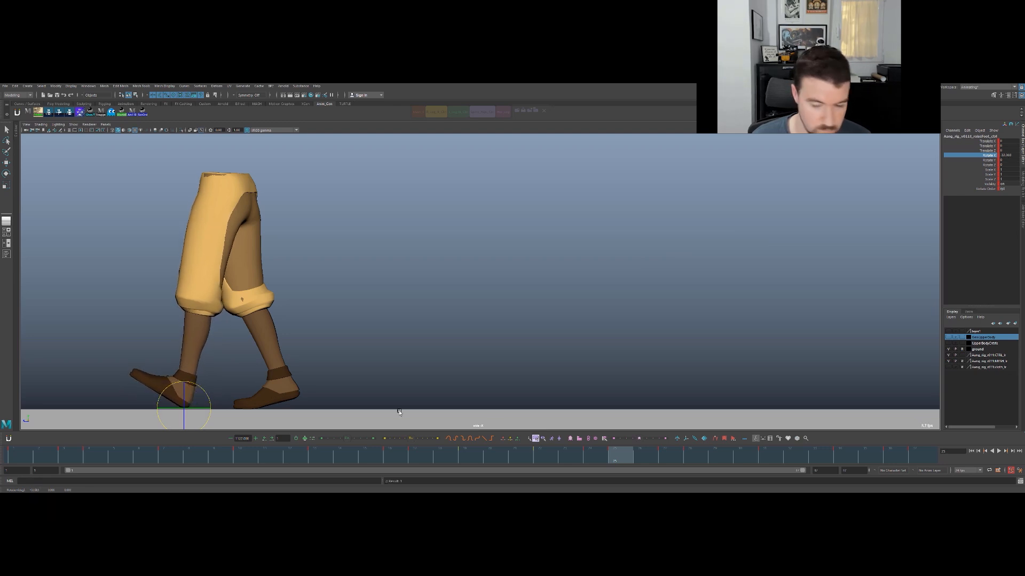
- Delete the heel pivot control's key at frame 24, just before the second heel contact
{"action": "mouse_move", "coordinate": [632, 458]}
{"action": "left_mouse_down"}
{"action": "mouse_move", "coordinate": [591, 455]}
{"action": "mouse_move", "coordinate": [617, 457]}
{"action": "left_mouse_up"}
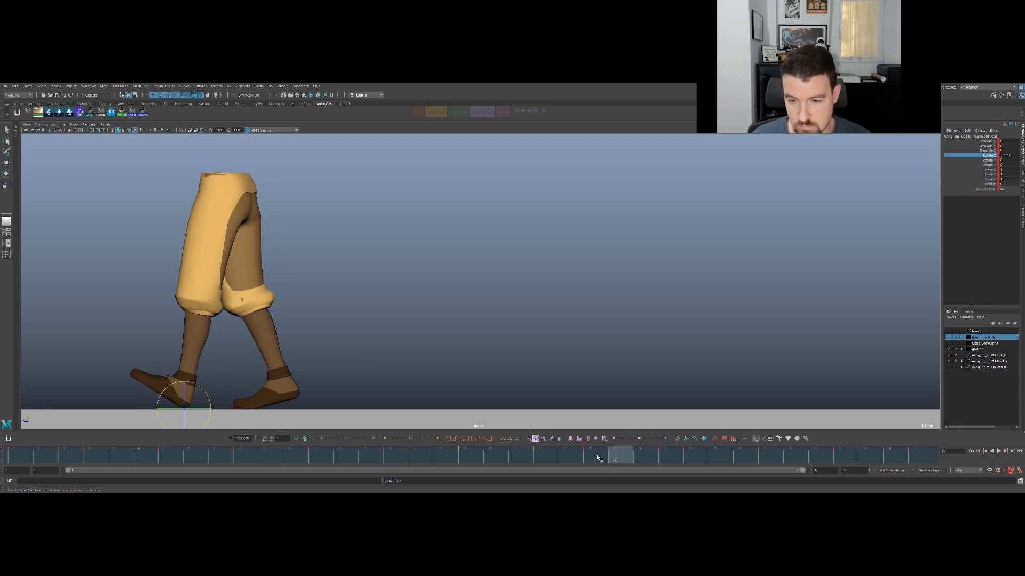
{"action": "left_click", "coordinate": [599, 459]}
{"action": "right_click", "coordinate": [591, 459]}
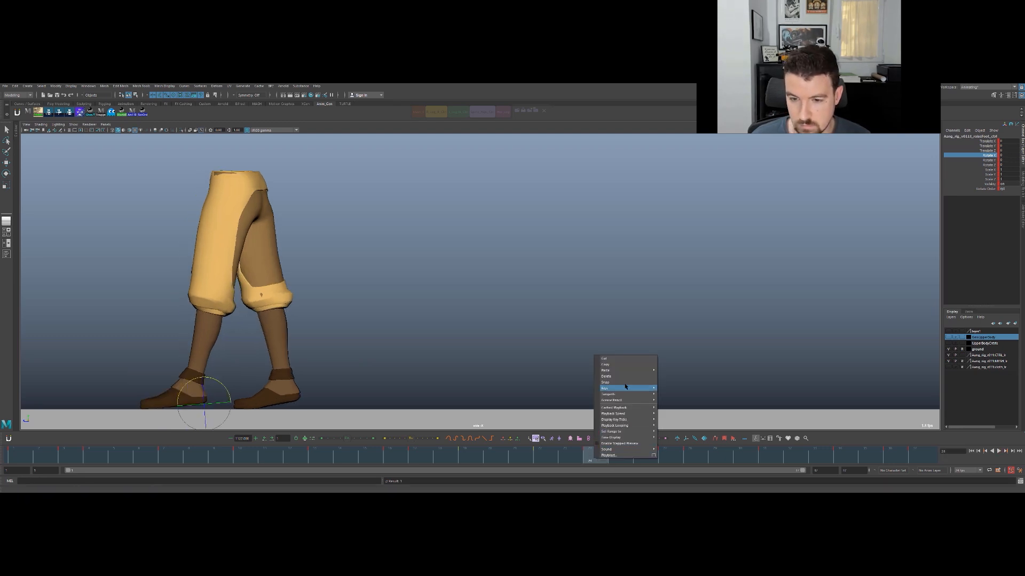
{"action": "left_click", "coordinate": [608, 377]}
{"action": "mouse_move", "coordinate": [567, 460]}
{"action": "left_mouse_down"}
{"action": "mouse_move", "coordinate": [557, 457]}
{"action": "mouse_move", "coordinate": [631, 453]}
{"action": "mouse_move", "coordinate": [521, 459]}
{"action": "mouse_move", "coordinate": [689, 455]}
{"action": "mouse_move", "coordinate": [544, 455]}
{"action": "mouse_move", "coordinate": [645, 458]}
{"action": "mouse_move", "coordinate": [550, 460]}
{"action": "mouse_move", "coordinate": [587, 461]}
{"action": "left_mouse_up"}
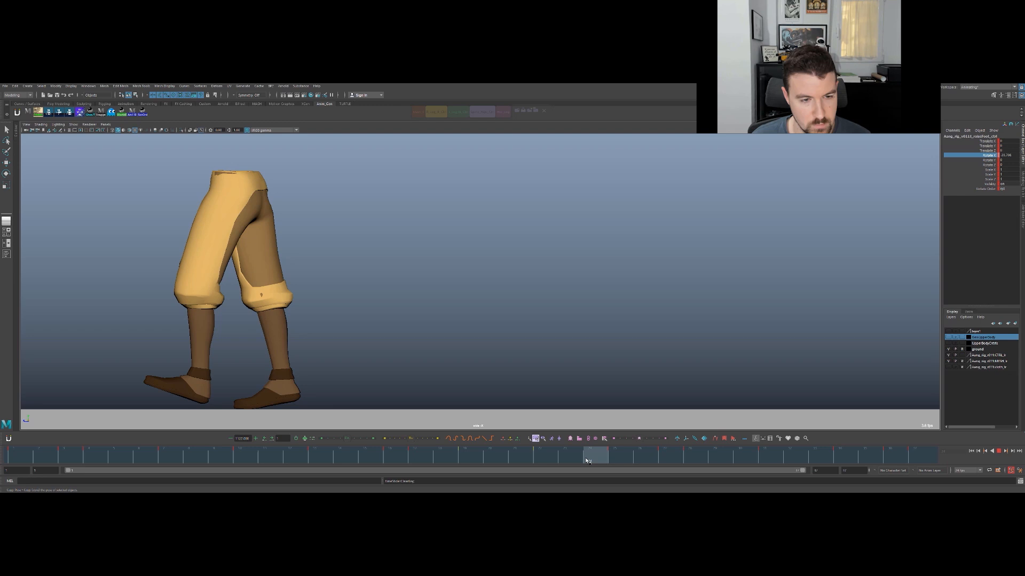
- Play back the walk cycle in the side view to review the heel contacts and the planted leg's motion
{"action": "middle_click_drag", "start_coordinate": [373, 362], "coordinate": [348, 349]}
{"action": "mouse_move", "coordinate": [602, 458]}
{"action": "left_mouse_down"}
{"action": "mouse_move", "coordinate": [668, 456]}
{"action": "mouse_move", "coordinate": [573, 460]}
{"action": "mouse_move", "coordinate": [602, 455]}
{"action": "left_mouse_up"}
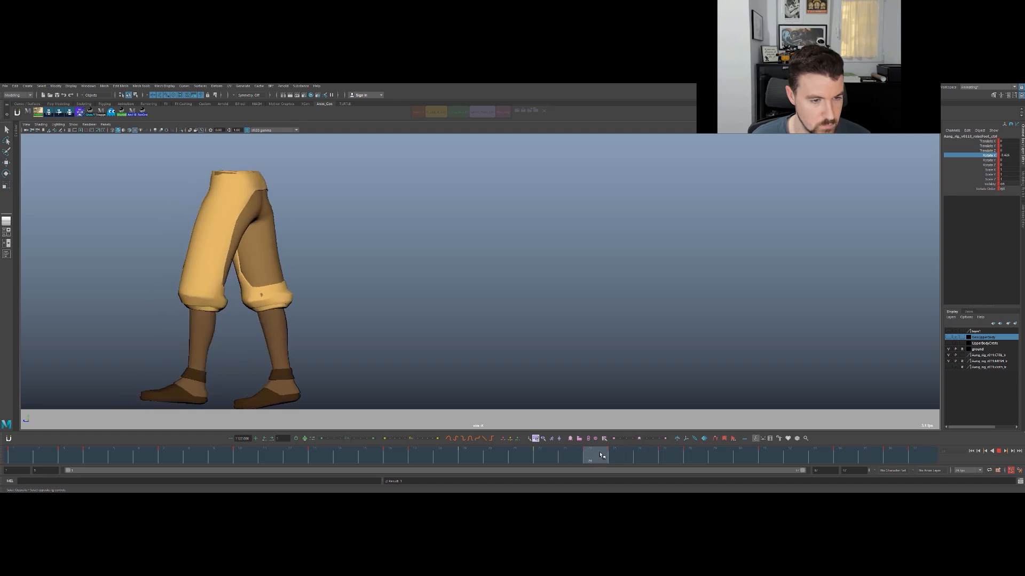
{"action": "key", "text": "alt+v"}
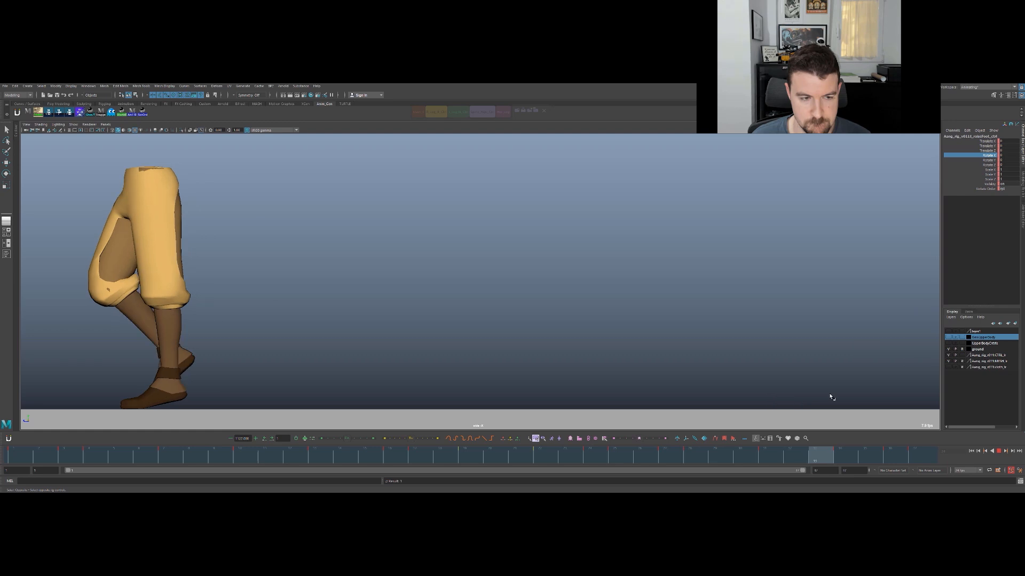
{"action": "middle_click_drag", "start_coordinate": [573, 353], "coordinate": [575, 359]}
{"action": "key", "text": "alt+v"}
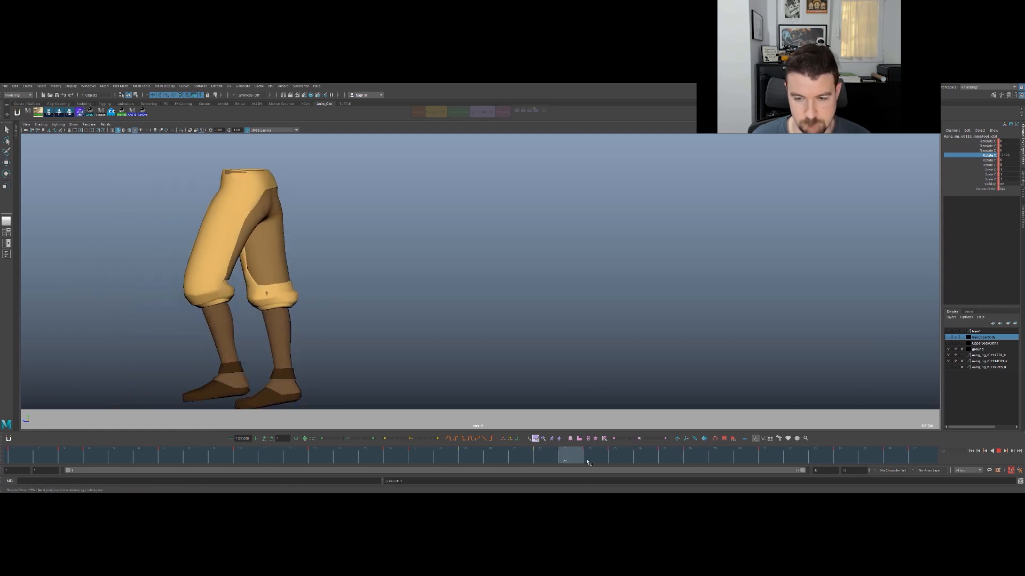
{"action": "mouse_move", "coordinate": [668, 456]}
{"action": "left_mouse_down"}
{"action": "mouse_move", "coordinate": [622, 457]}
{"action": "mouse_move", "coordinate": [666, 459]}
{"action": "left_mouse_up"}
{"action": "key", "text": "alt+v"}
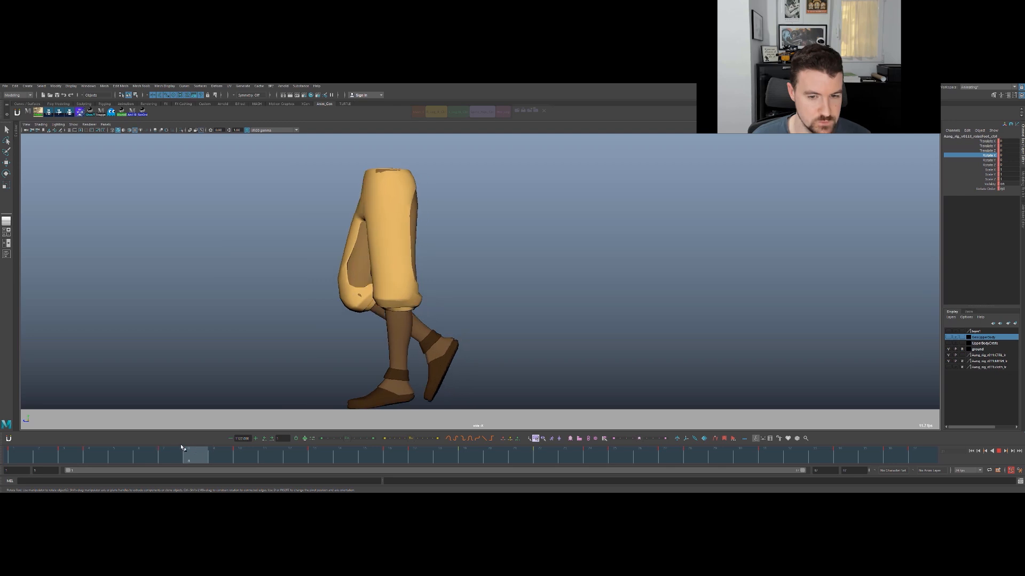
{"action": "key", "text": "Escape"}
- Select the planted foot's IK control, try changing its Auto Stretch value at frame 8, and undo that change
{"action": "key", "text": "q"}
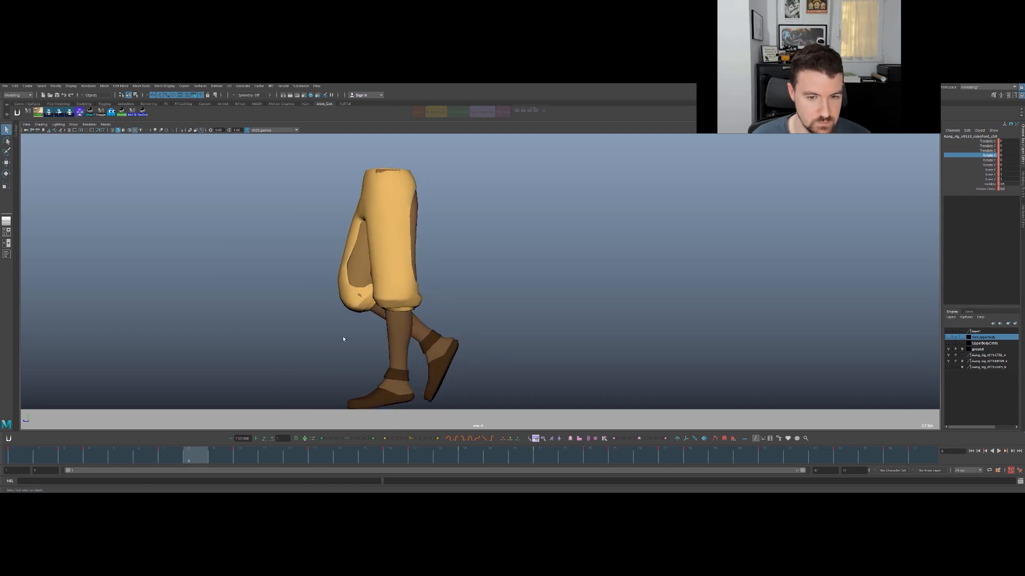
{"action": "key", "text": "space"}
{"action": "left_click", "coordinate": [253, 239]}
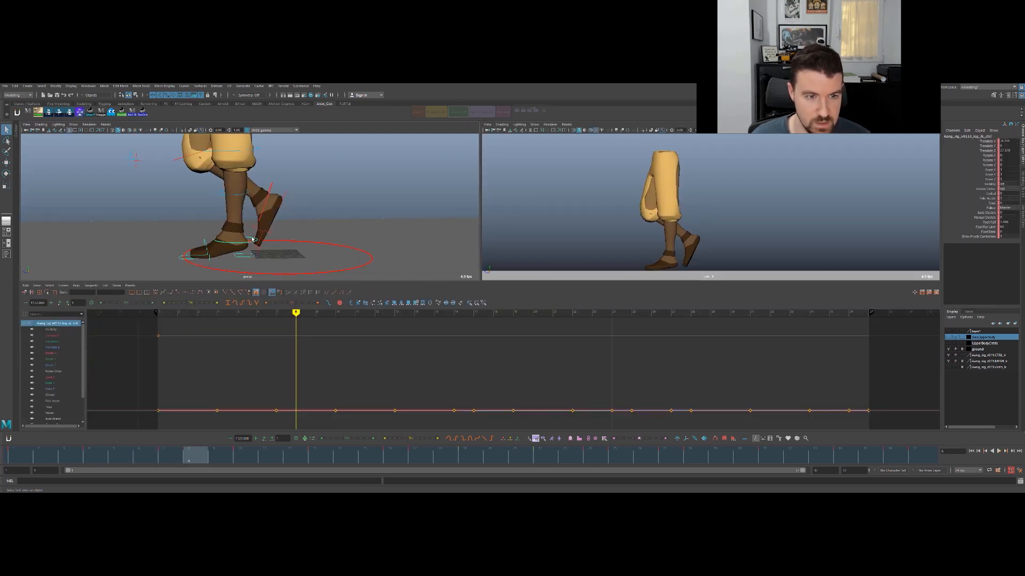
{"action": "key", "text": "space"}
{"action": "left_click", "coordinate": [981, 218]}
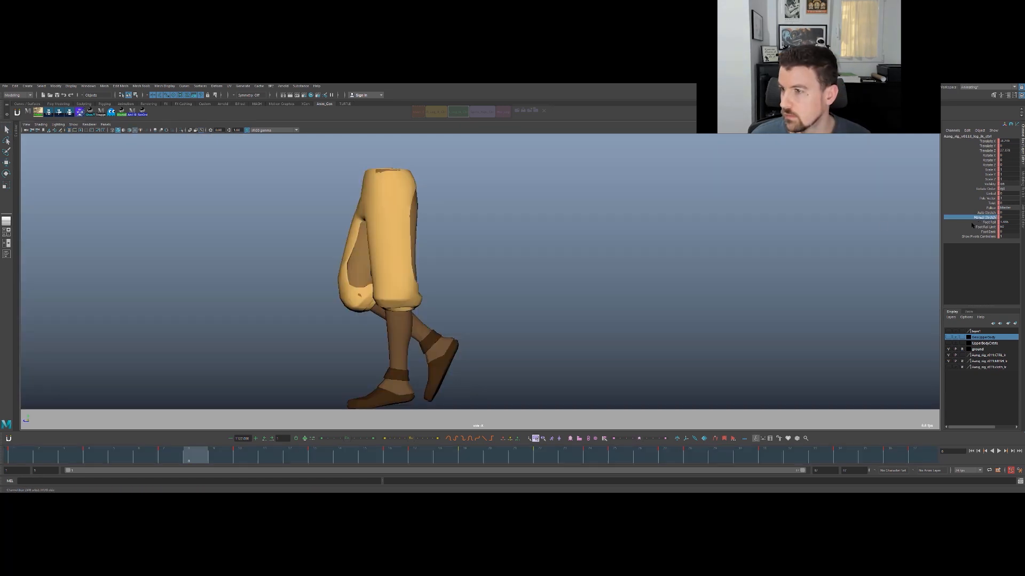
{"action": "middle_click_drag", "start_coordinate": [865, 239], "coordinate": [883, 239]}
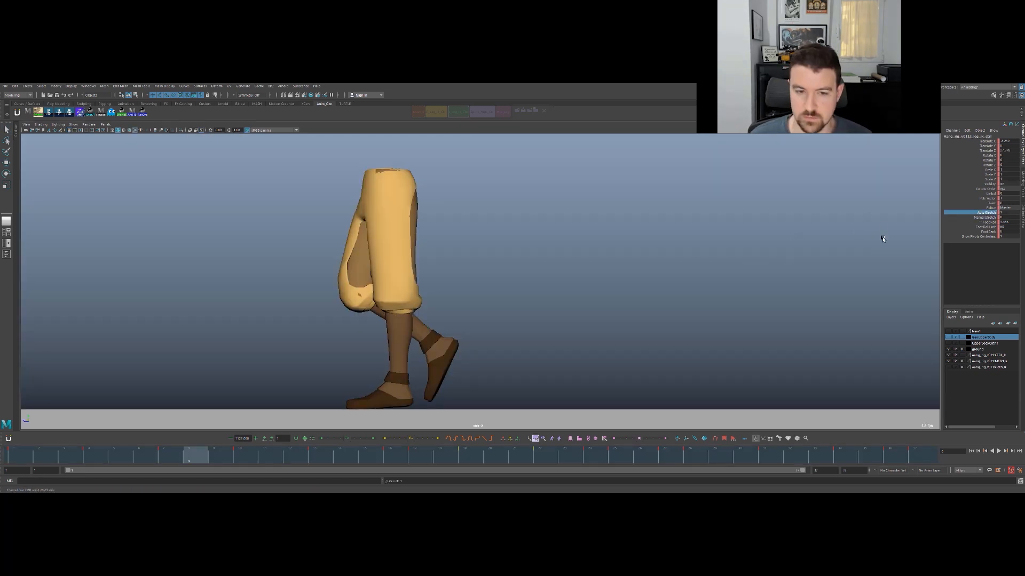
{"action": "key", "text": "ctrl+z"}
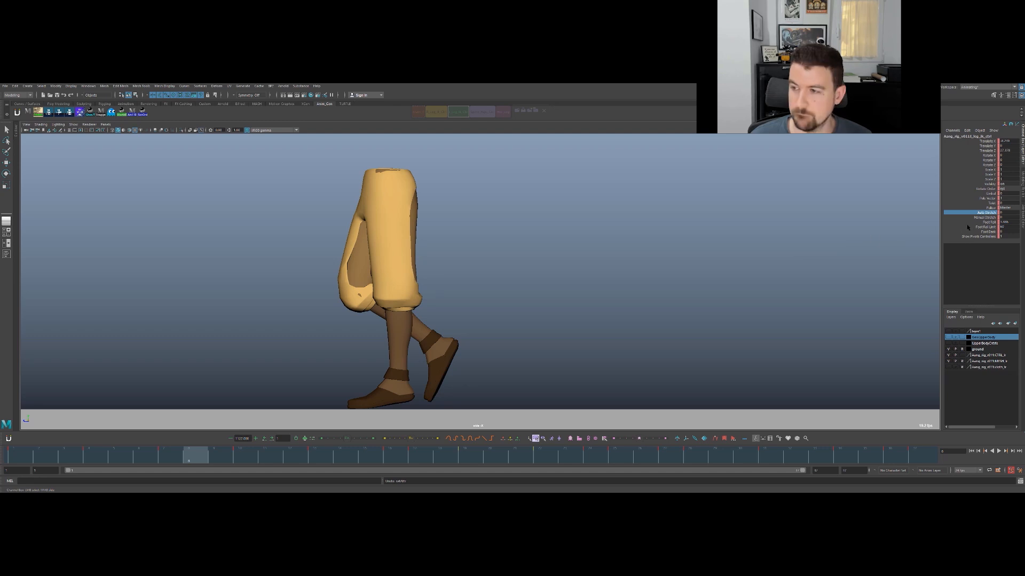
- Raise the planted leg's Manual Stretch at frame 7 to soften the knee, comparing the pose with the neighbouring keys
{"action": "key", "text": "comma"}
{"action": "key", "text": "comma"}
{"action": "key", "text": "period"}
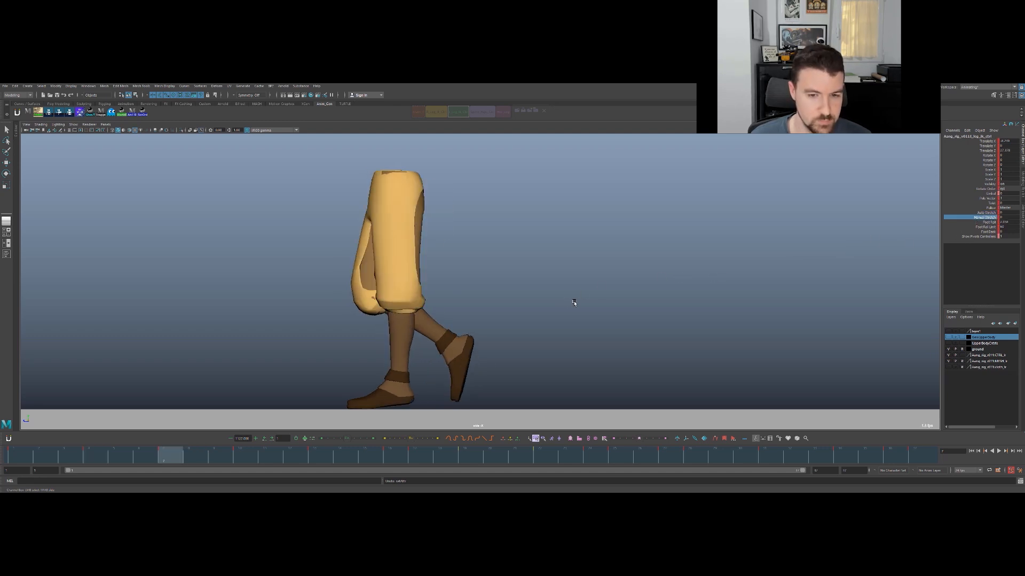
{"action": "middle_click_drag", "start_coordinate": [597, 291], "coordinate": [601, 292]}
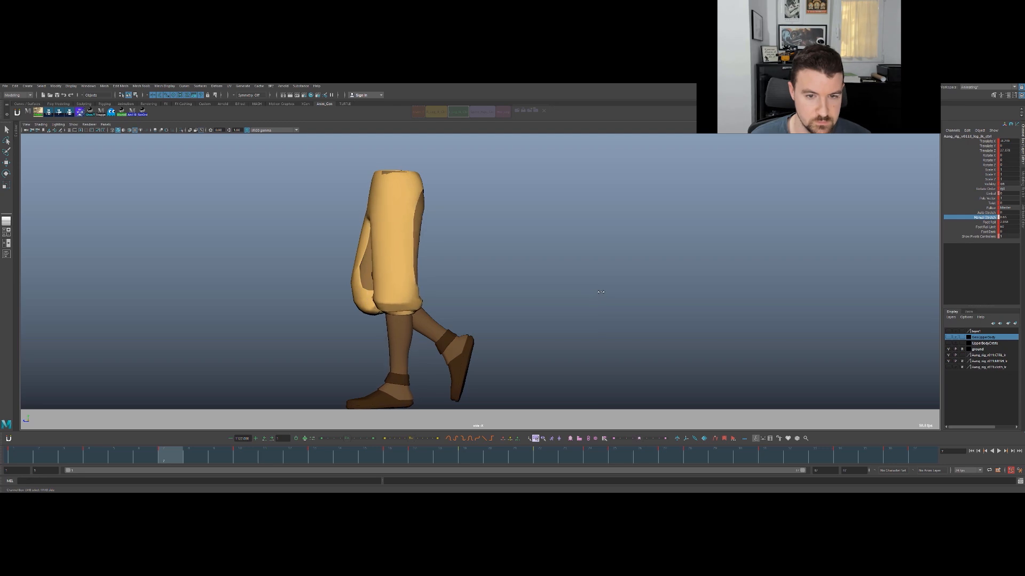
{"action": "key", "text": "comma"}
{"action": "key", "text": "period"}
{"action": "key", "text": "comma"}
{"action": "key", "text": "period"}
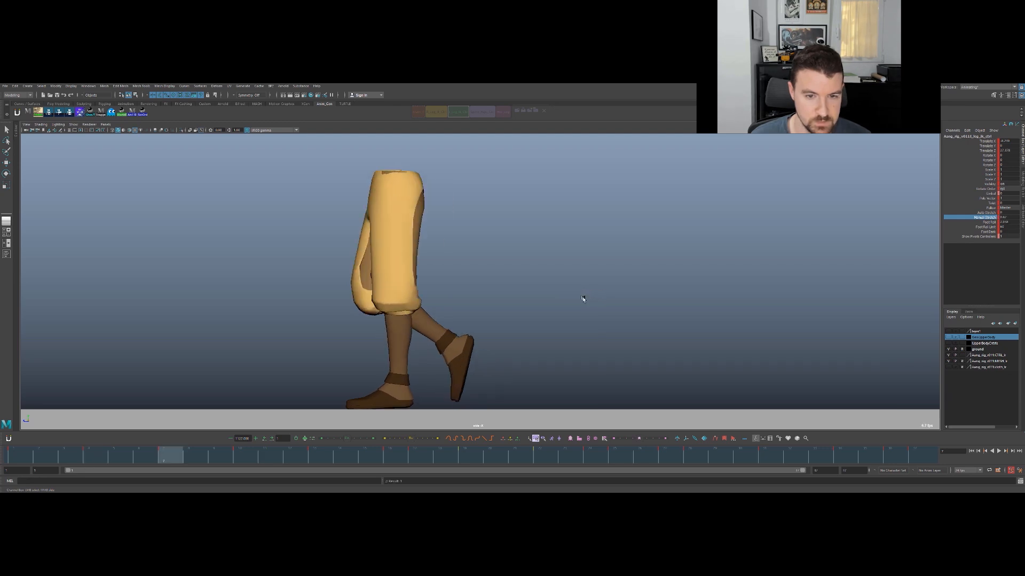
{"action": "key", "text": "comma"}
{"action": "key", "text": "period"}
{"action": "key", "text": "comma"}
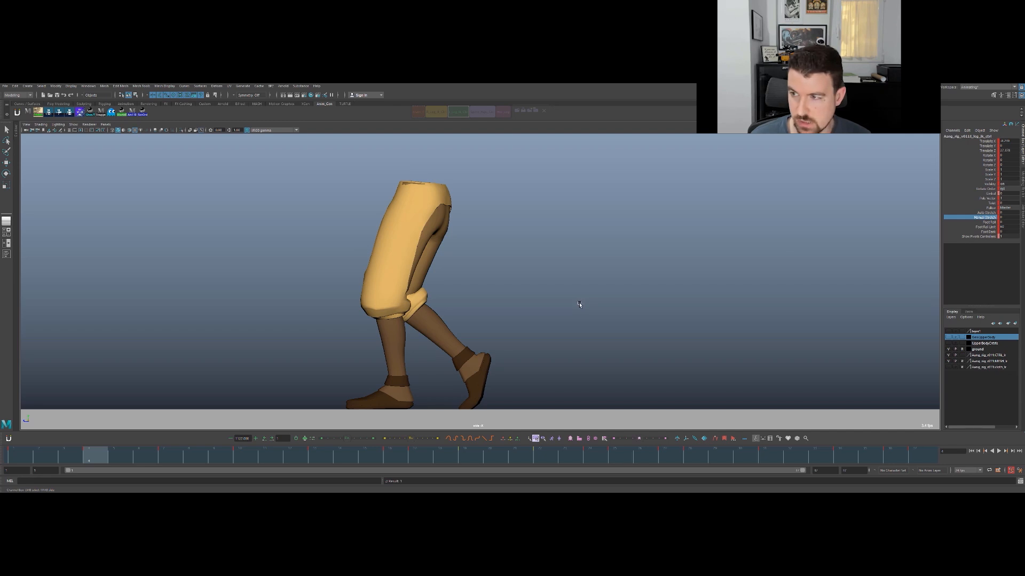
{"action": "key", "text": "period"}
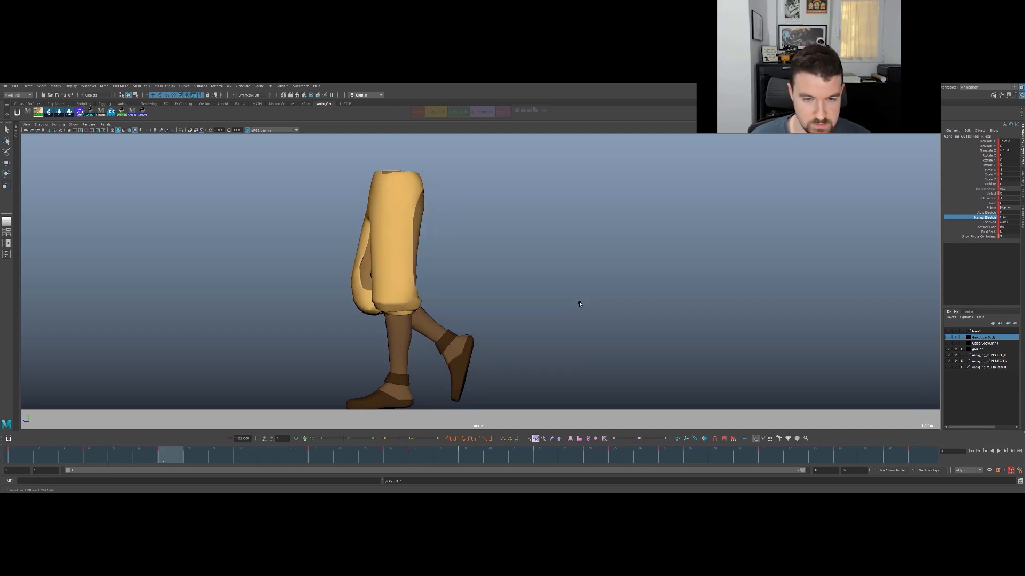
- Raise the planted leg's Manual Stretch at frame 10 to bend the knee slightly, and play back the motion
{"action": "key", "text": "alt+period"}
{"action": "key", "text": "alt+period"}
{"action": "key", "text": "alt+period"}
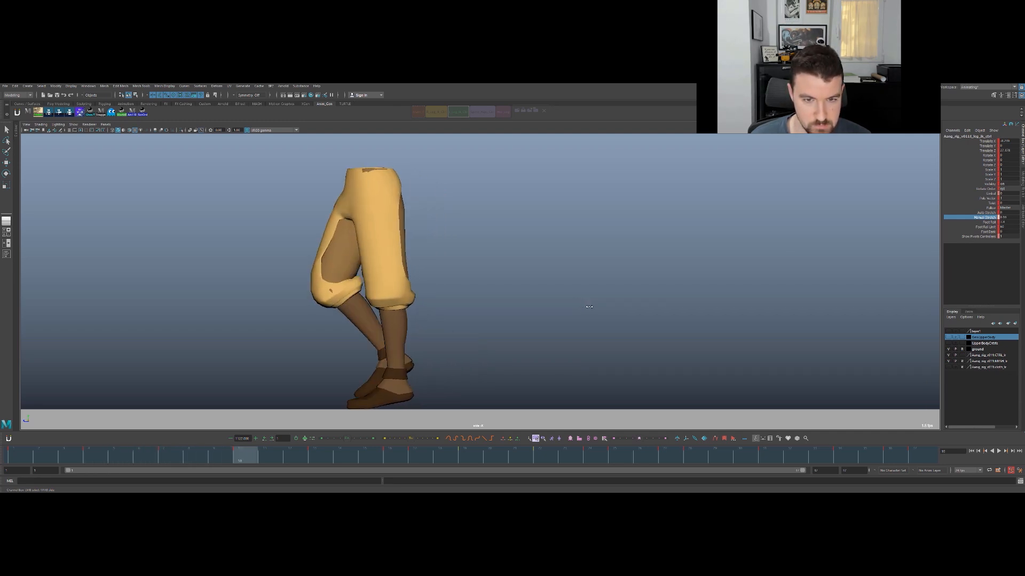
{"action": "middle_click_drag", "start_coordinate": [605, 305], "coordinate": [607, 305]}
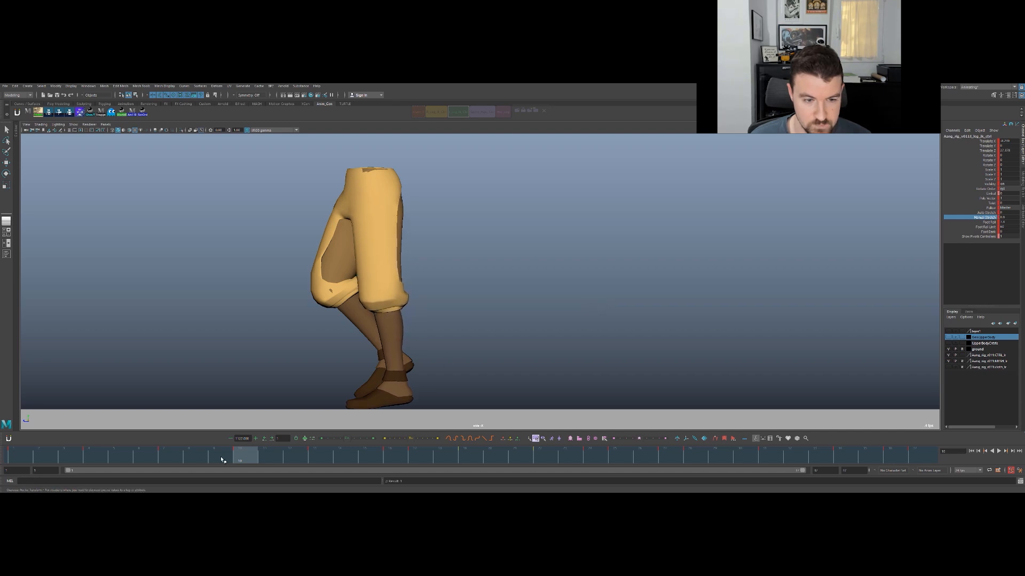
{"action": "key", "text": "alt+v"}
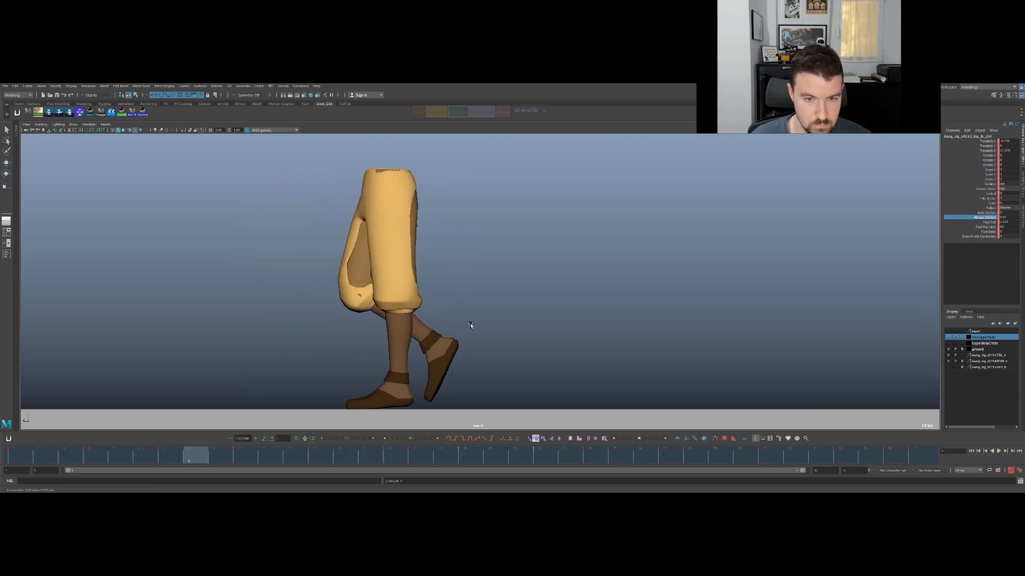
- Fine-tune the planted leg's Manual Stretch at frames 7 and 10, flipping between the keys to compare the knee bend
{"action": "key", "text": "comma"}
{"action": "key", "text": "period"}
{"action": "middle_click_drag", "start_coordinate": [484, 326], "coordinate": [491, 327], "text": "ctrl"}
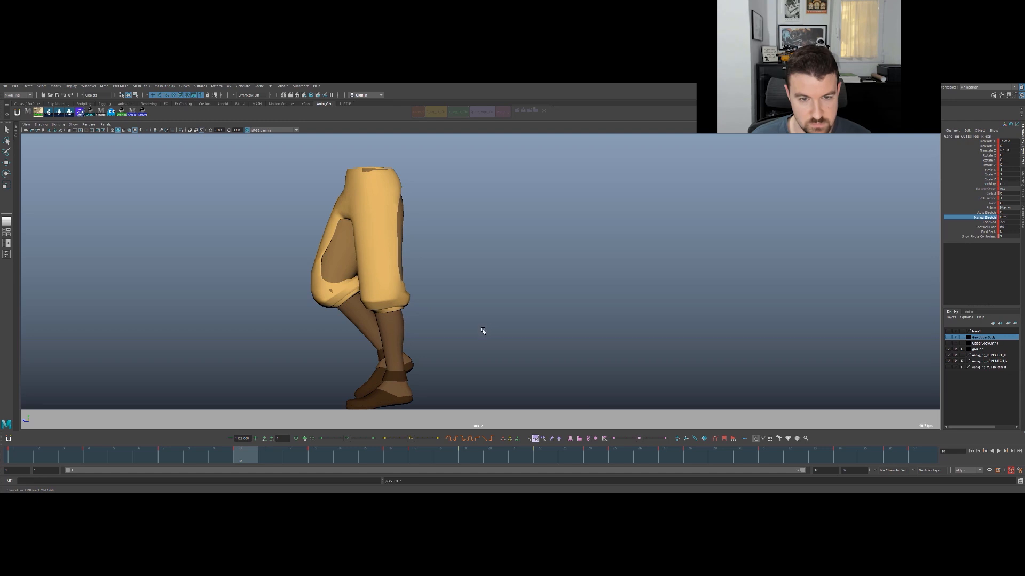
{"action": "key", "text": "comma"}
{"action": "key", "text": "alt+period"}
{"action": "key", "text": "alt+period"}
{"action": "key", "text": "alt+period"}
{"action": "key", "text": "comma"}
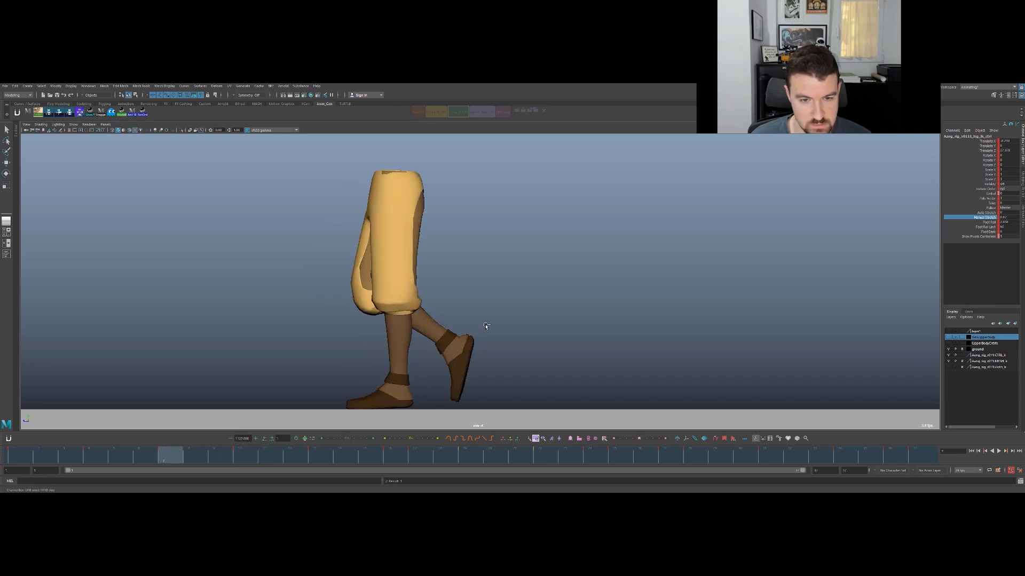
{"action": "key", "text": "comma"}
{"action": "key", "text": "period"}
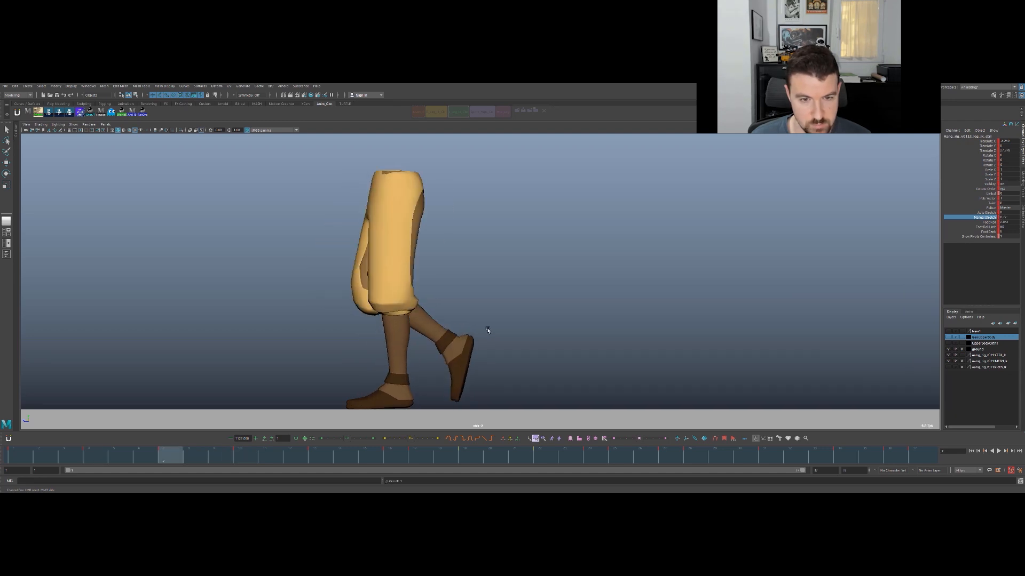
{"action": "key", "text": "period"}
- Adjust the planted leg's Manual Stretch at frames 8 and 9 to smooth the knee's motion, and play back the cycle
{"action": "left_click_drag", "start_coordinate": [245, 446], "coordinate": [203, 463]}
{"action": "middle_click_drag", "start_coordinate": [444, 337], "coordinate": [446, 337]}
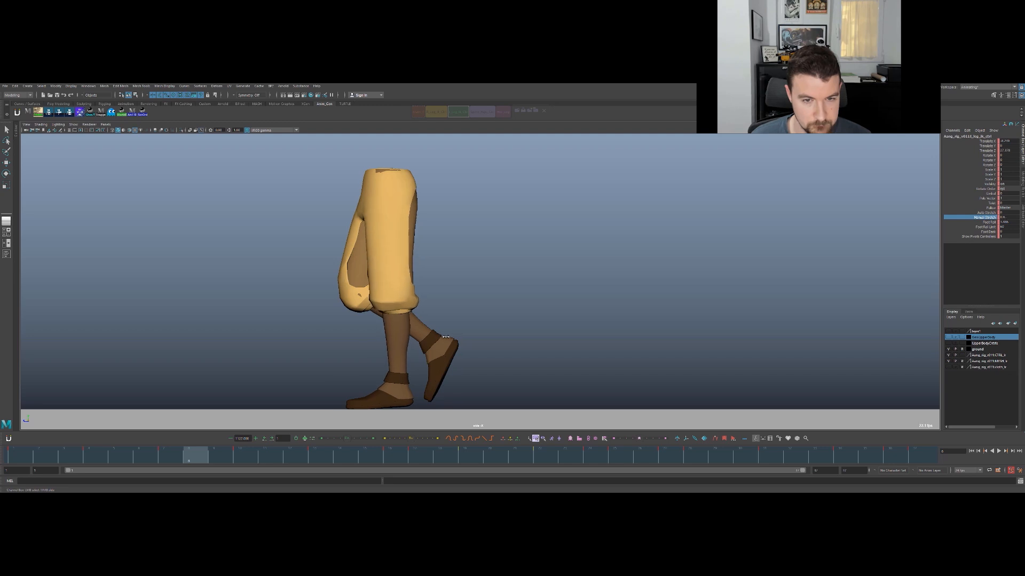
{"action": "key", "text": "alt+comma"}
{"action": "key", "text": "alt+period"}
{"action": "key", "text": "alt+period"}
{"action": "middle_click_drag", "start_coordinate": [442, 339], "coordinate": [446, 341]}
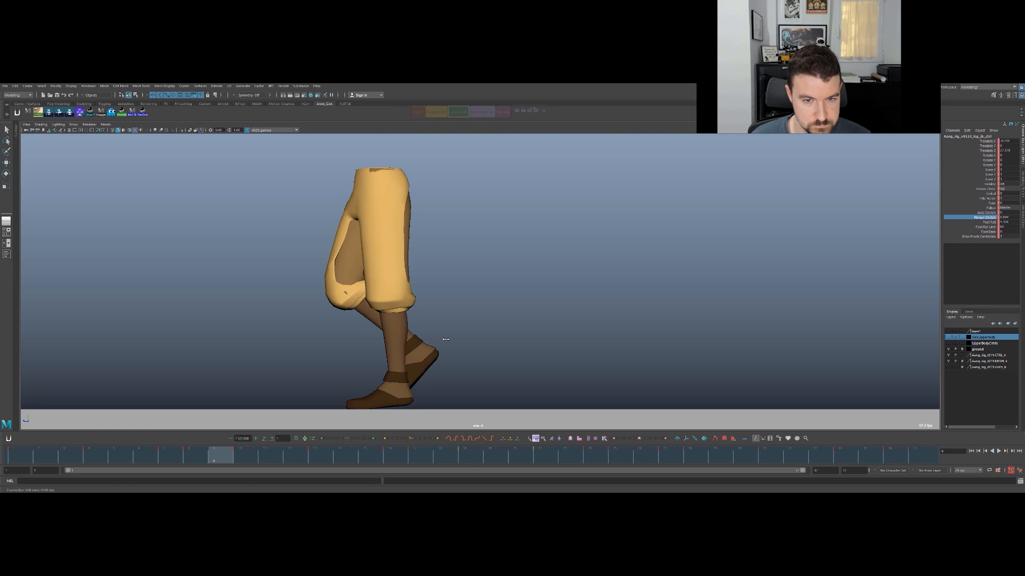
{"action": "key", "text": "alt+comma"}
{"action": "key", "text": "alt+comma"}
{"action": "key", "text": "alt+period"}
{"action": "key", "text": "alt+period"}
{"action": "key", "text": "alt+v"}
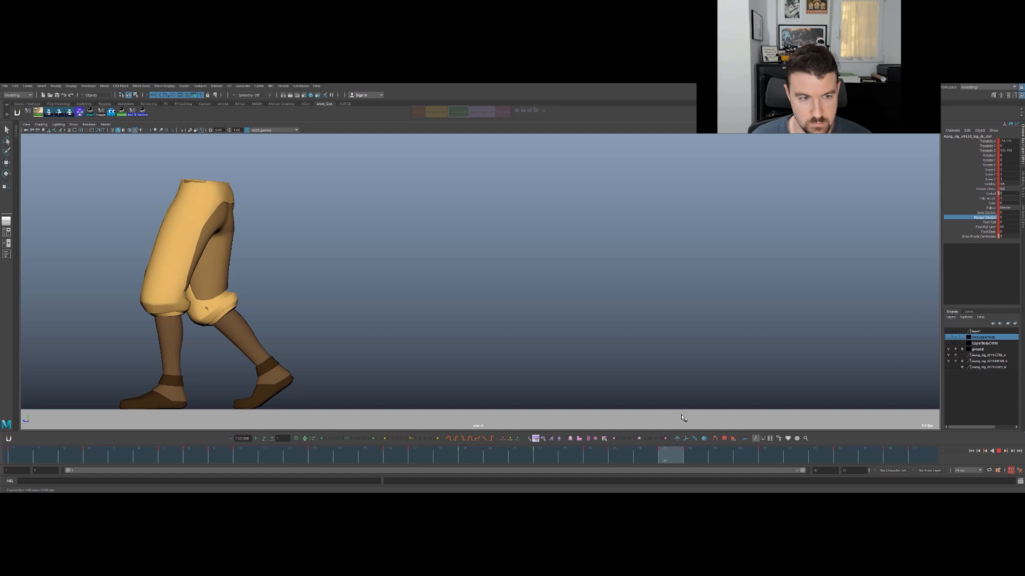
{"action": "key", "text": "alt+v"}
- Adjust the planted leg's Manual Stretch at frame 31 to soften the knee in the second cycle, comparing it with the previous key
{"action": "key", "text": "comma"}
{"action": "key", "text": "period"}
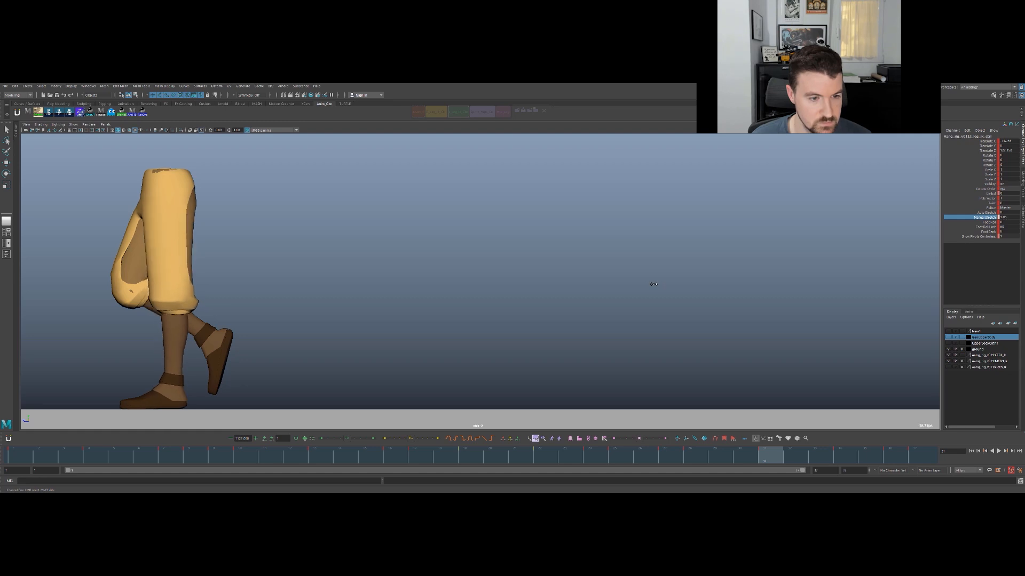
{"action": "key", "text": "comma"}
{"action": "key", "text": "period"}
{"action": "key", "text": "comma"}
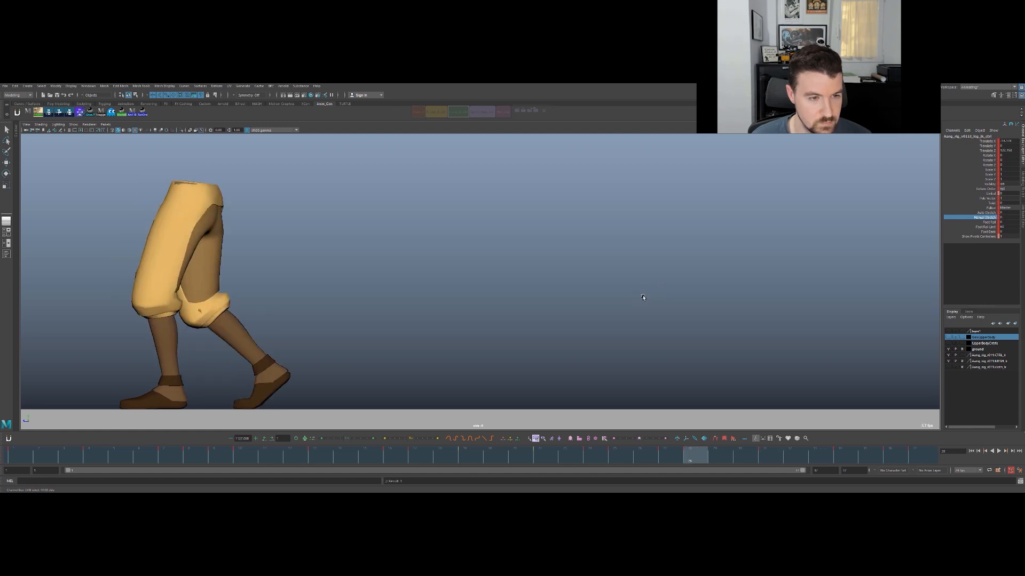
{"action": "key", "text": "period"}
{"action": "key", "text": "comma"}
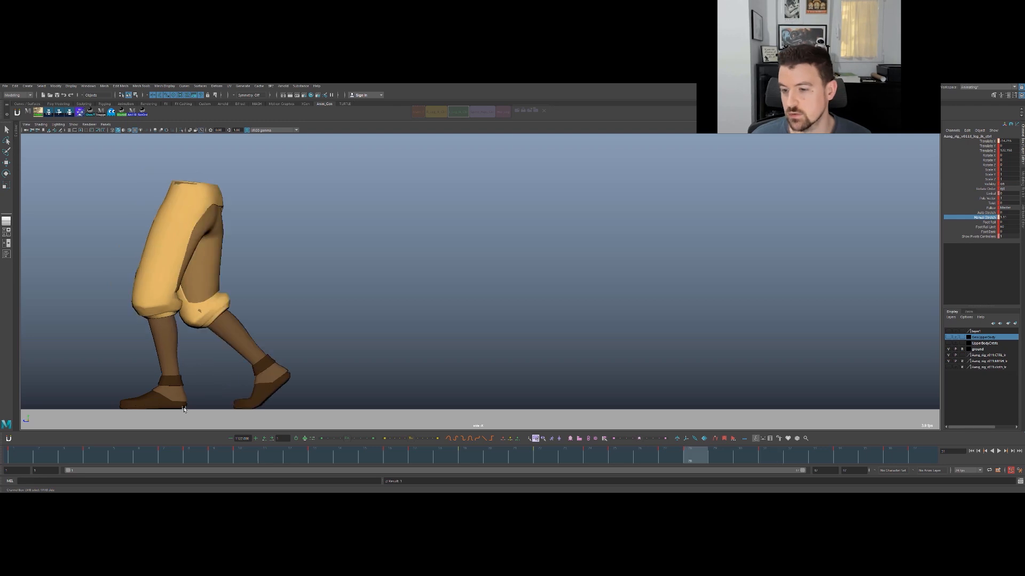
{"action": "key", "text": "period"}
{"action": "key", "text": "comma"}
{"action": "key", "text": "period"}
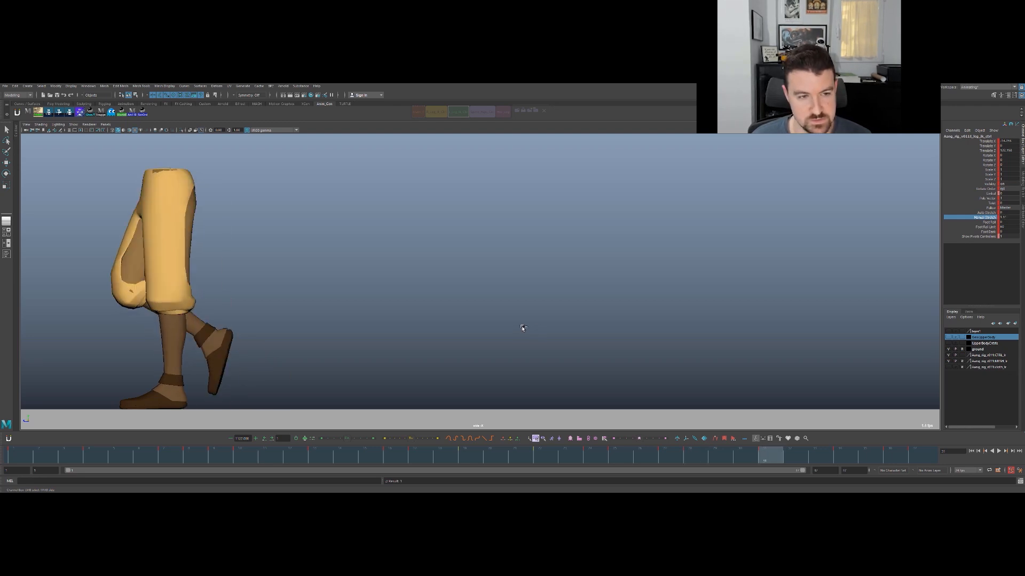
{"action": "middle_click_drag", "start_coordinate": [524, 326], "coordinate": [517, 330]}
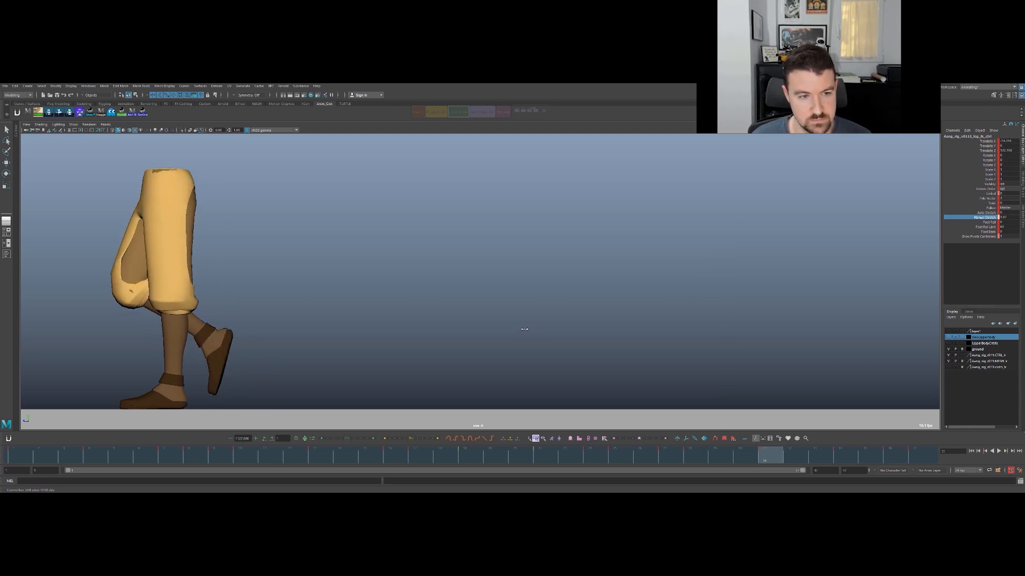
{"action": "key", "text": "comma"}
{"action": "key", "text": "period"}
{"action": "key", "text": "comma"}
{"action": "key", "text": "period"}
- Adjust the planted leg's Manual Stretch at frame 34 to match the knee bend at frame 31
{"action": "key", "text": "period"}
{"action": "key", "text": "comma"}
{"action": "key", "text": "period"}
{"action": "middle_click_drag", "start_coordinate": [541, 329], "coordinate": [540, 331]}
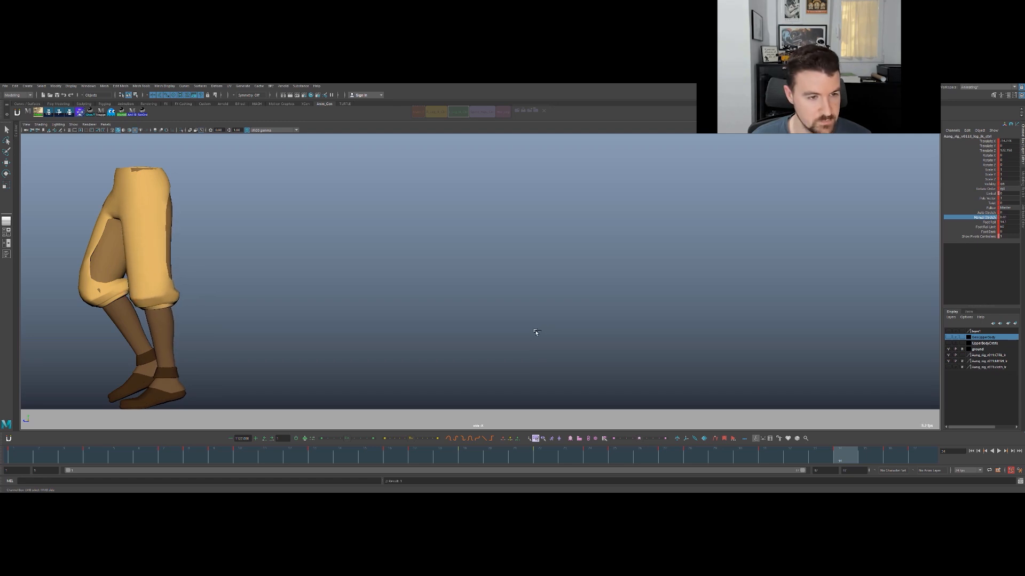
{"action": "key", "text": "comma"}
{"action": "key", "text": "period"}
{"action": "key", "text": "comma"}
{"action": "key", "text": "period"}
{"action": "key", "text": "comma"}
- Refine the Manual Stretch at frame 31 and key the foot's IK control
{"action": "middle_click_drag", "start_coordinate": [532, 333], "coordinate": [529, 337]}
{"action": "key", "text": "s"}
{"action": "key", "text": "comma"}
{"action": "key", "text": "period"}
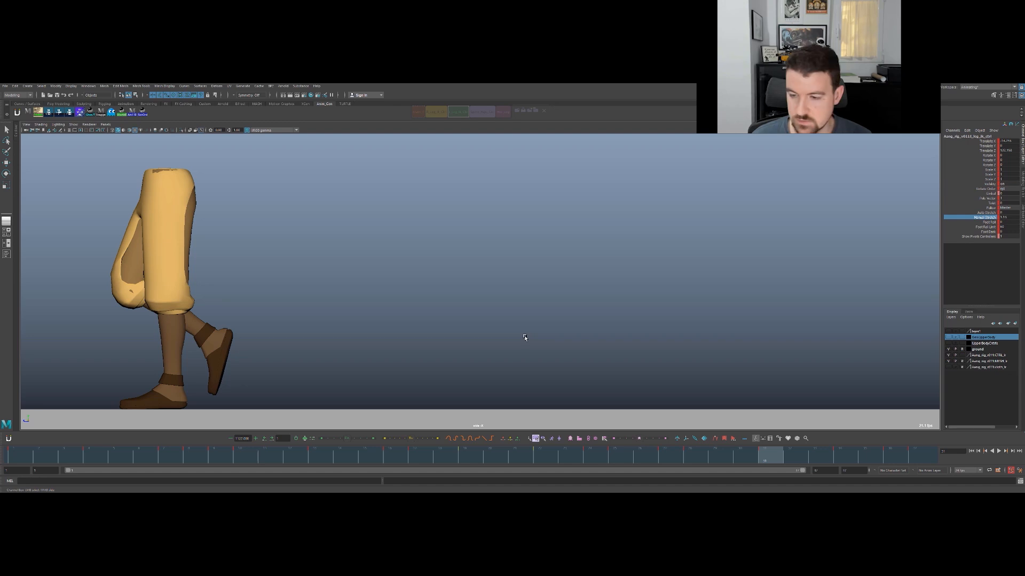
- Fine-tune the planted leg's Manual Stretch at frame 34 against the neighbouring keys, and play back the walk cycle
{"action": "key", "text": "period"}
{"action": "middle_click_drag", "start_coordinate": [528, 337], "coordinate": [524, 338]}
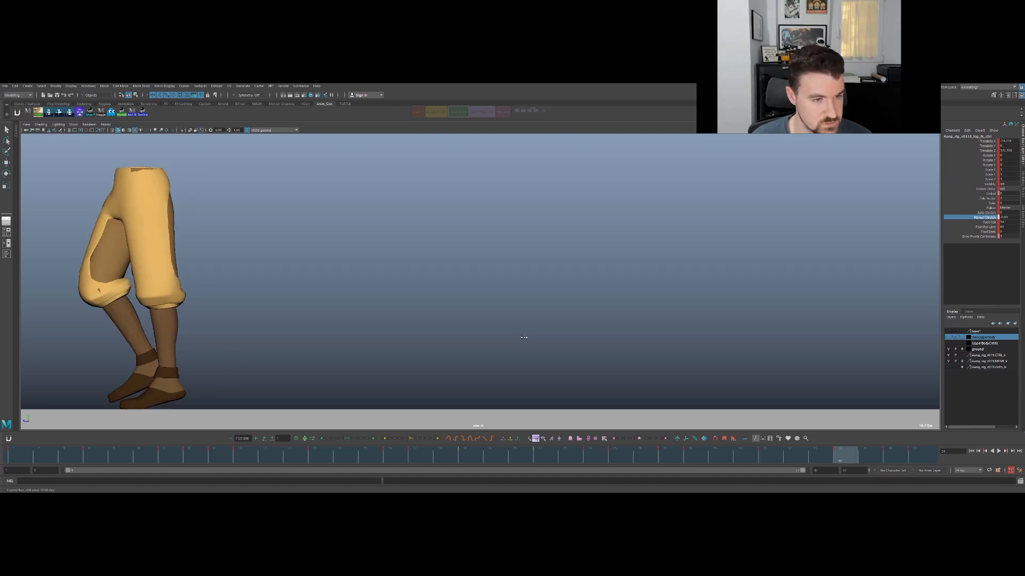
{"action": "key", "text": "comma"}
{"action": "key", "text": "period"}
{"action": "key", "text": "period"}
{"action": "key", "text": "comma"}
{"action": "key", "text": "comma"}
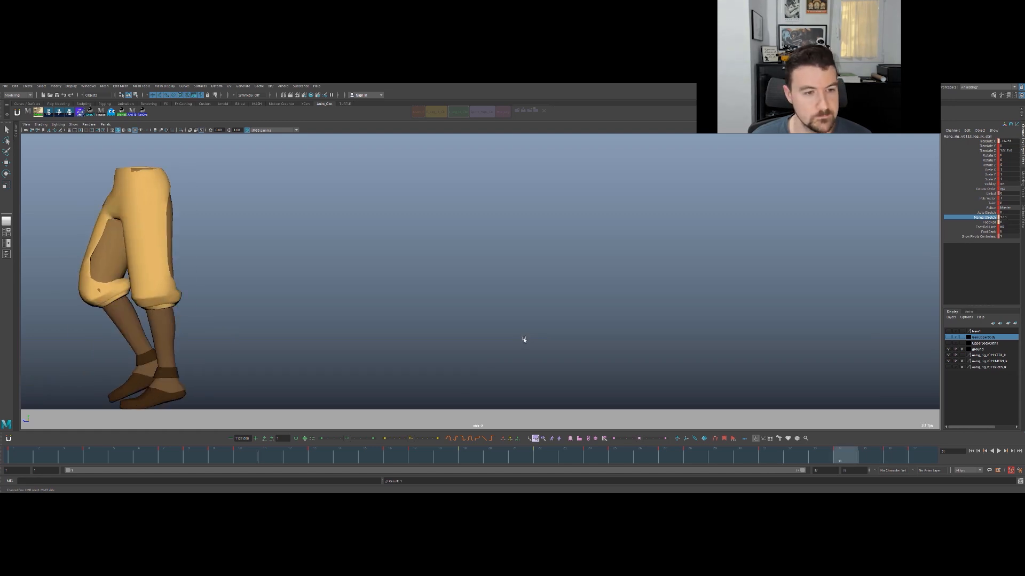
{"action": "middle_click_drag", "start_coordinate": [525, 338], "coordinate": [527, 341]}
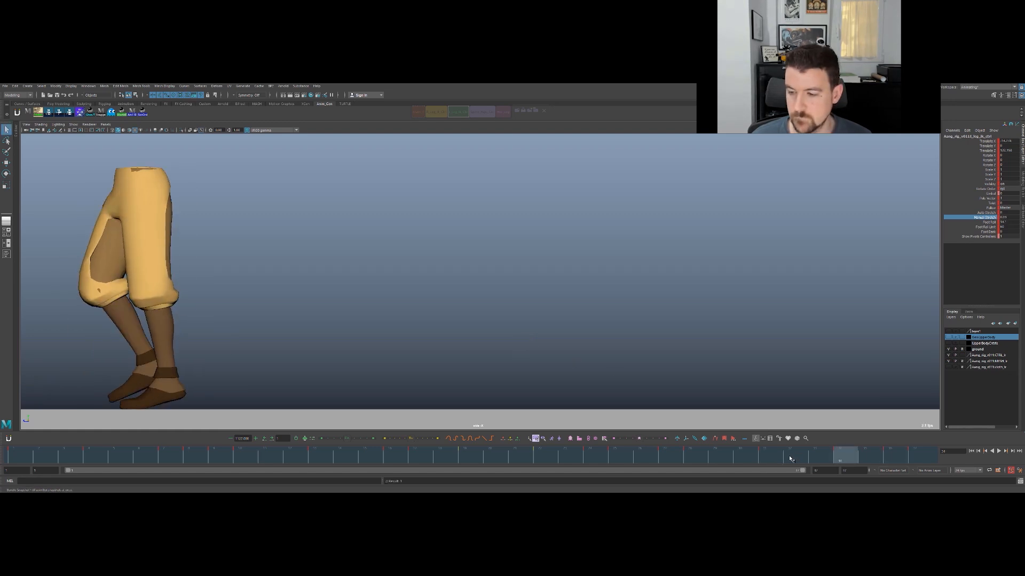
{"action": "key", "text": "alt+v"}
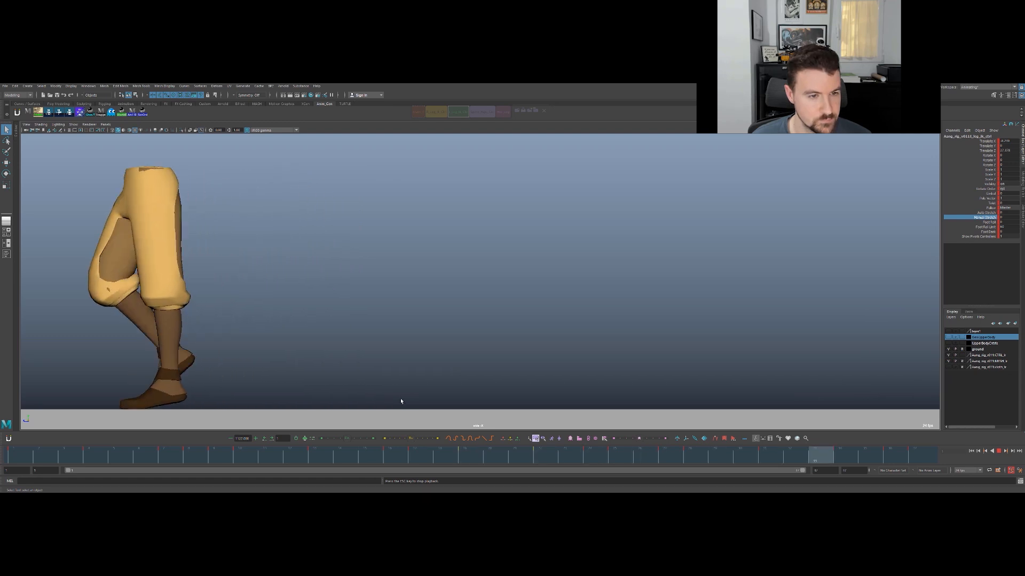
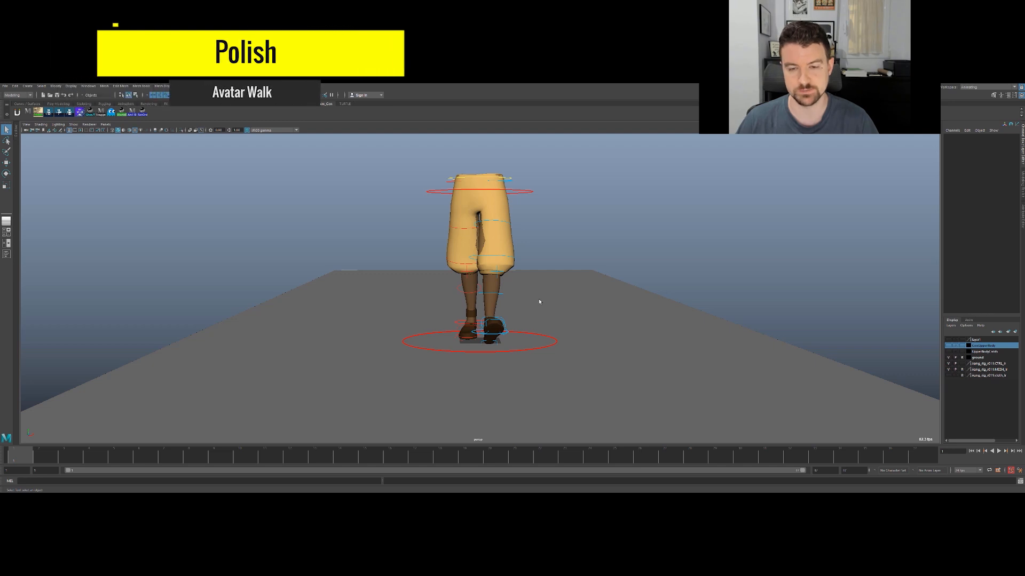
- Select the forward foot's IK control and play back the walk cycle in a close front view of the feet
{"action": "left_click", "coordinate": [483, 336]}
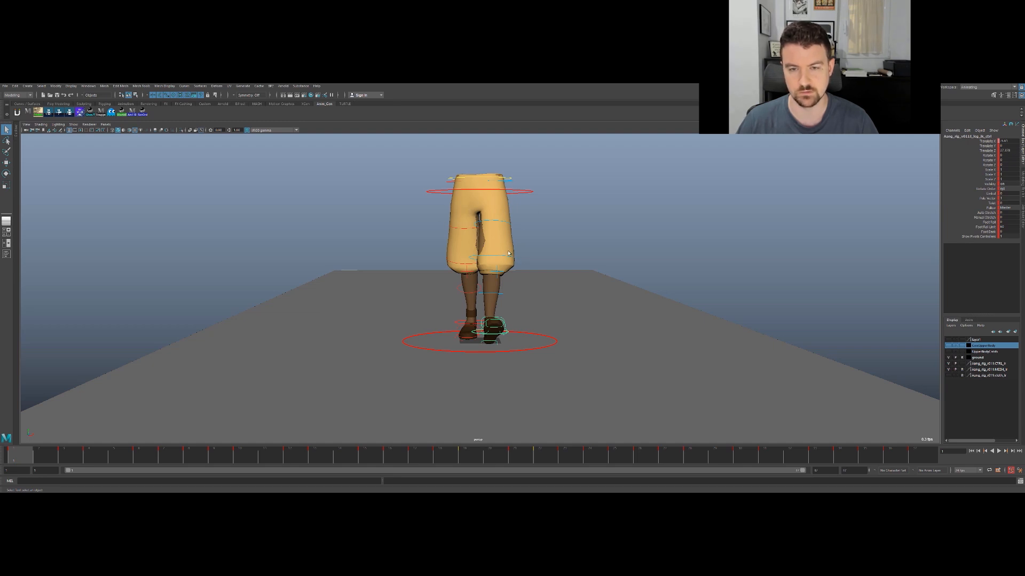
{"action": "right_click_drag", "start_coordinate": [580, 277], "coordinate": [792, 222], "text": "alt"}
{"action": "middle_click_drag", "start_coordinate": [600, 278], "coordinate": [573, 208], "text": "alt"}
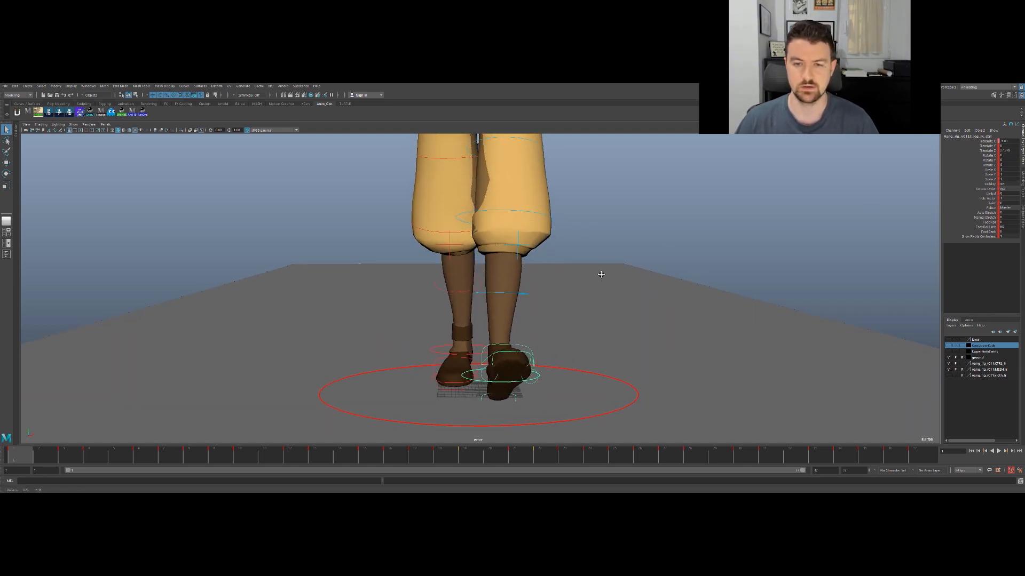
{"action": "right_click_drag", "start_coordinate": [573, 208], "coordinate": [695, 187], "text": "alt"}
{"action": "key", "text": "alt+v"}
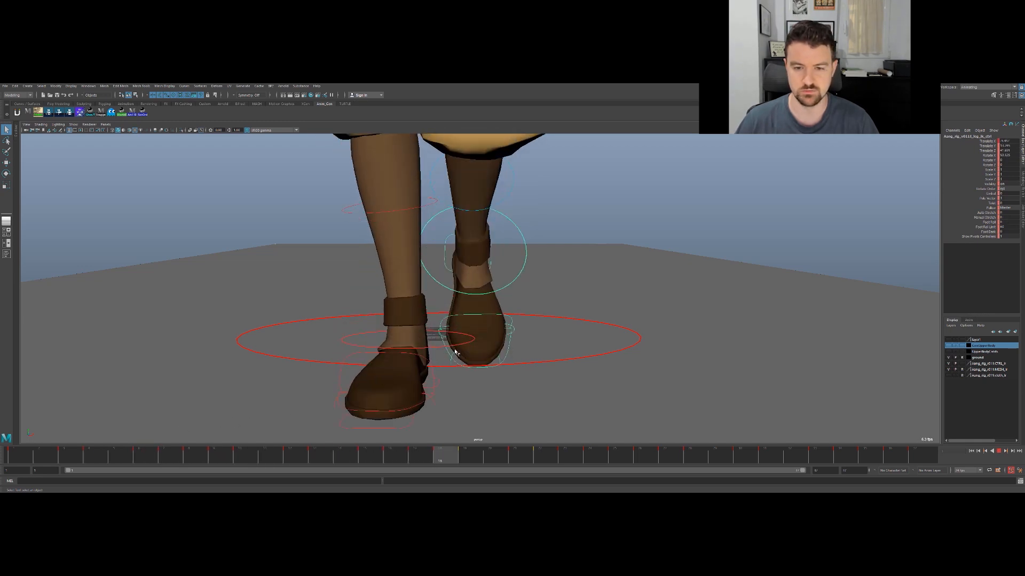
{"action": "scroll", "coordinate": [538, 244], "scroll_direction": "down", "scroll_amount": 5}
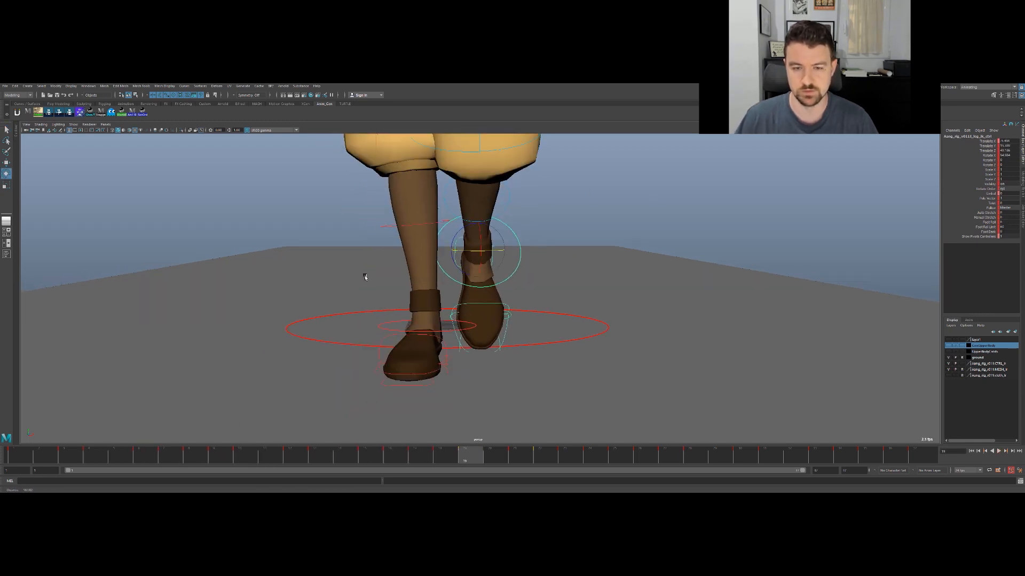
- Step through the swing from frame 17 to 24 to examine the foot's sideways path and rotation
{"action": "key", "text": "q"}
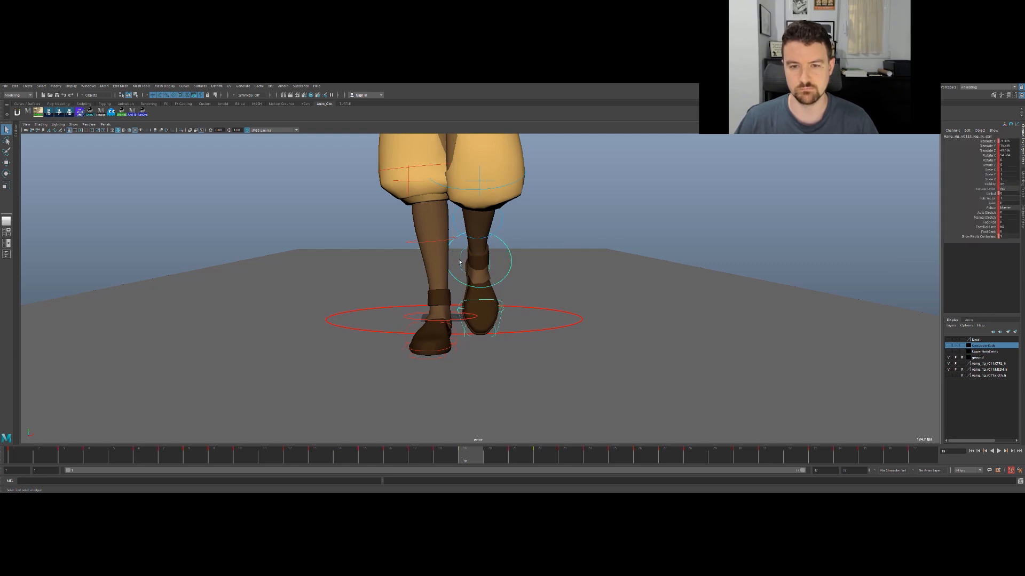
{"action": "left_click", "coordinate": [461, 261]}
{"action": "key", "text": "e"}
{"action": "left_click_drag", "start_coordinate": [461, 279], "coordinate": [511, 266]}
{"action": "left_click", "coordinate": [511, 274]}
{"action": "key", "text": "e"}
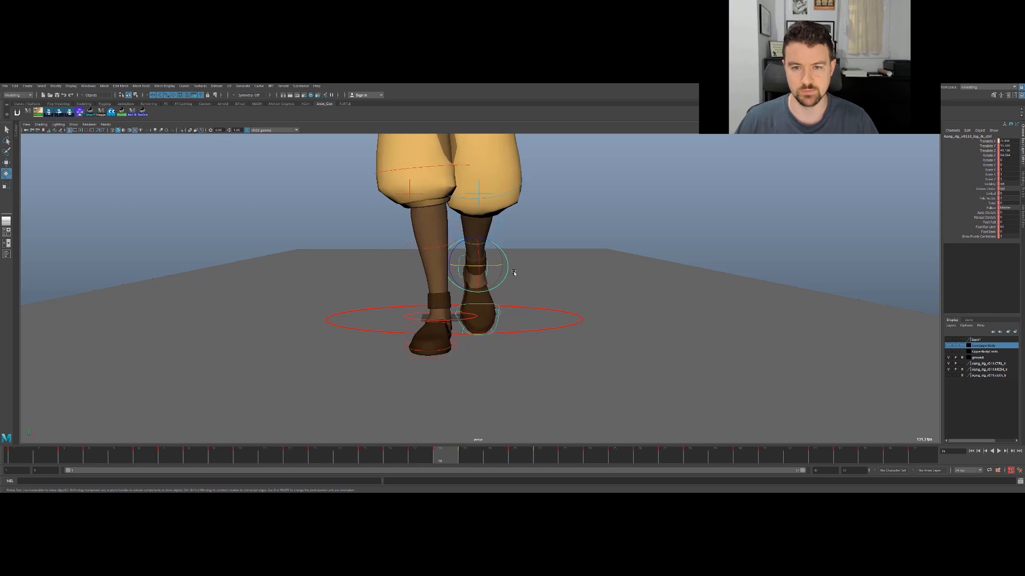
{"action": "key", "text": "alt+comma"}
{"action": "key", "text": "alt+comma"}
{"action": "key", "text": "alt+comma"}
{"action": "key", "text": "alt+period"}
{"action": "key", "text": "alt+period"}
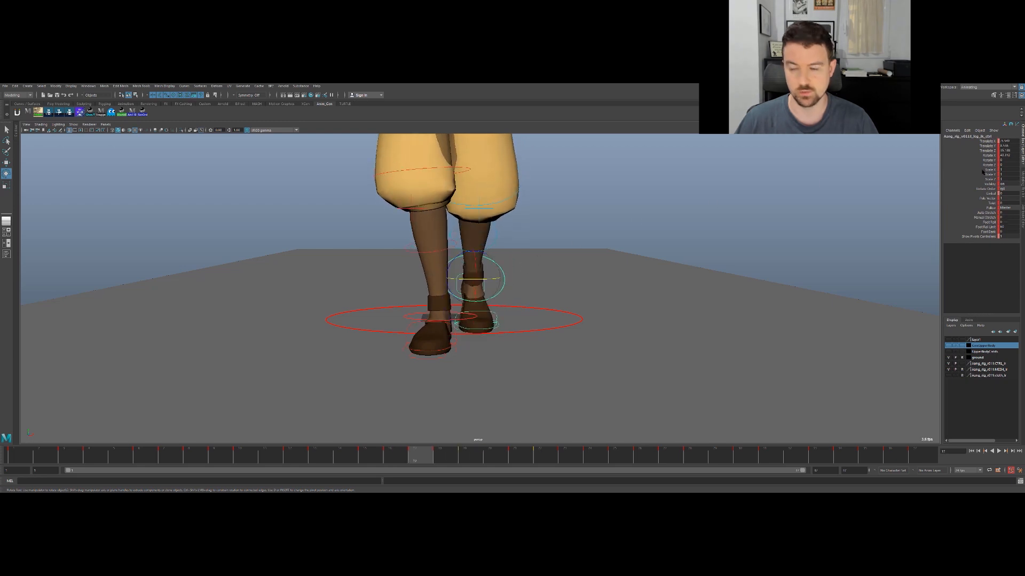
{"action": "key", "text": "period"}
{"action": "key", "text": "period"}
{"action": "key", "text": "period"}
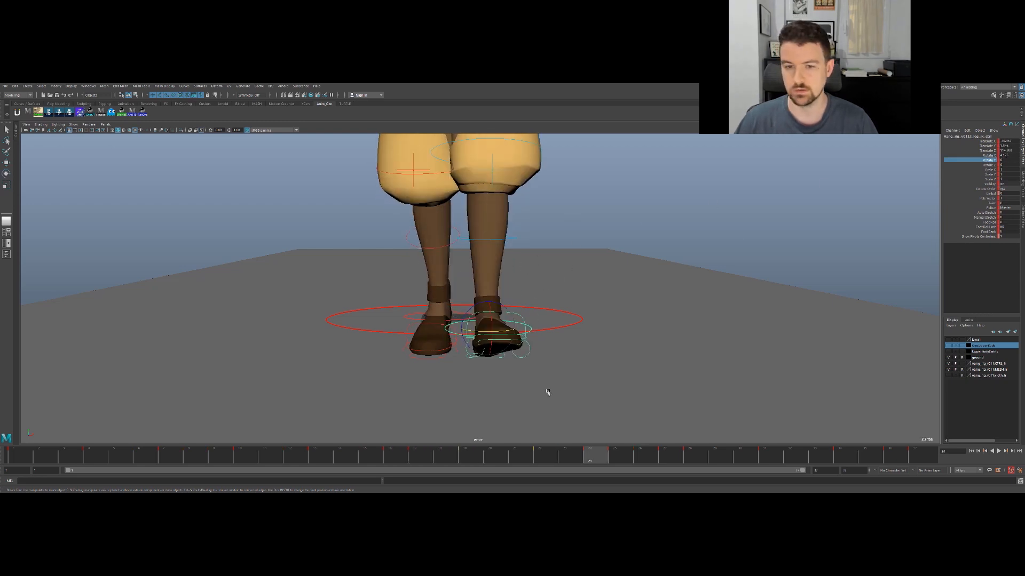
- Try to move the foot's IK control sideways at frame 21
{"action": "left_click_drag", "start_coordinate": [587, 457], "coordinate": [515, 389]}
{"action": "left_click_drag", "start_coordinate": [515, 277], "coordinate": [539, 277]}
{"action": "key", "text": "ctrl+z"}
- Show a motion trail for the foot's IK control and dismiss the save reminder
{"action": "left_click_drag", "start_coordinate": [511, 458], "coordinate": [546, 410]}
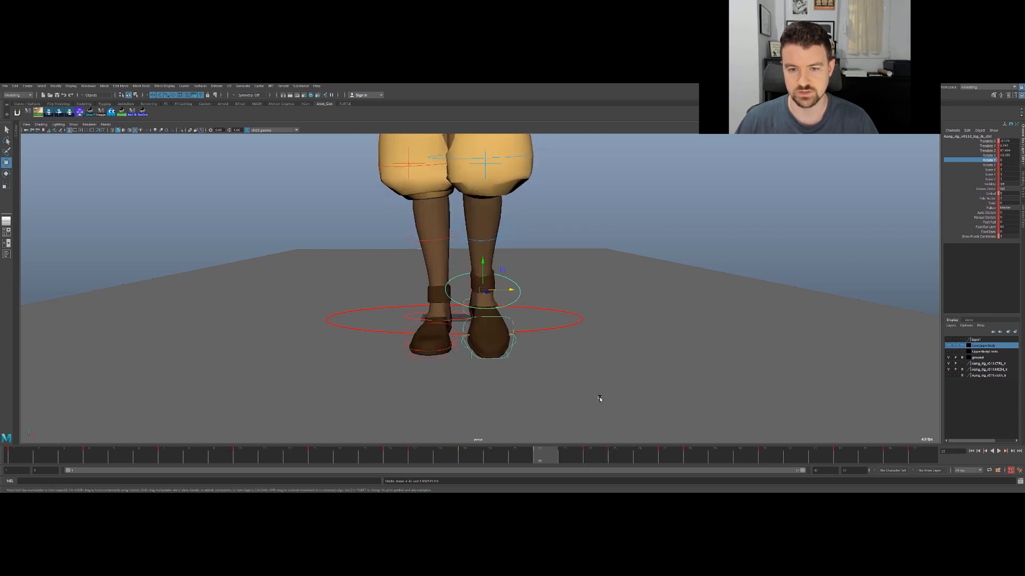
{"action": "key", "text": "comma"}
{"action": "key", "text": "period"}
{"action": "left_click_drag", "start_coordinate": [537, 279], "coordinate": [619, 276], "text": "alt"}
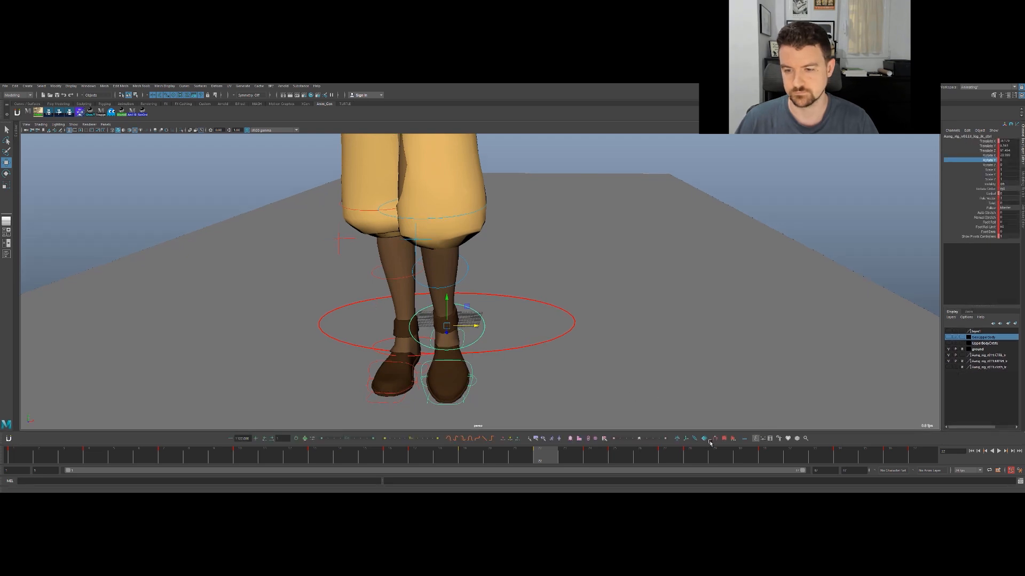
{"action": "left_click", "coordinate": [714, 439]}
{"action": "middle_click_drag", "start_coordinate": [551, 311], "coordinate": [590, 276], "text": "alt"}
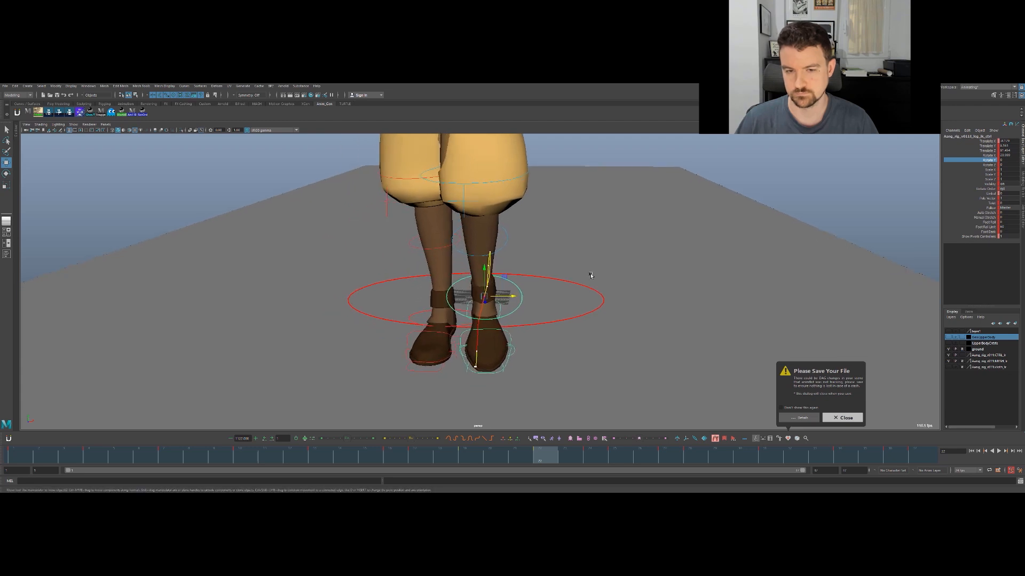
{"action": "left_click", "coordinate": [845, 418]}
{"action": "scroll", "coordinate": [594, 321], "scroll_direction": "up", "scroll_amount": 5}
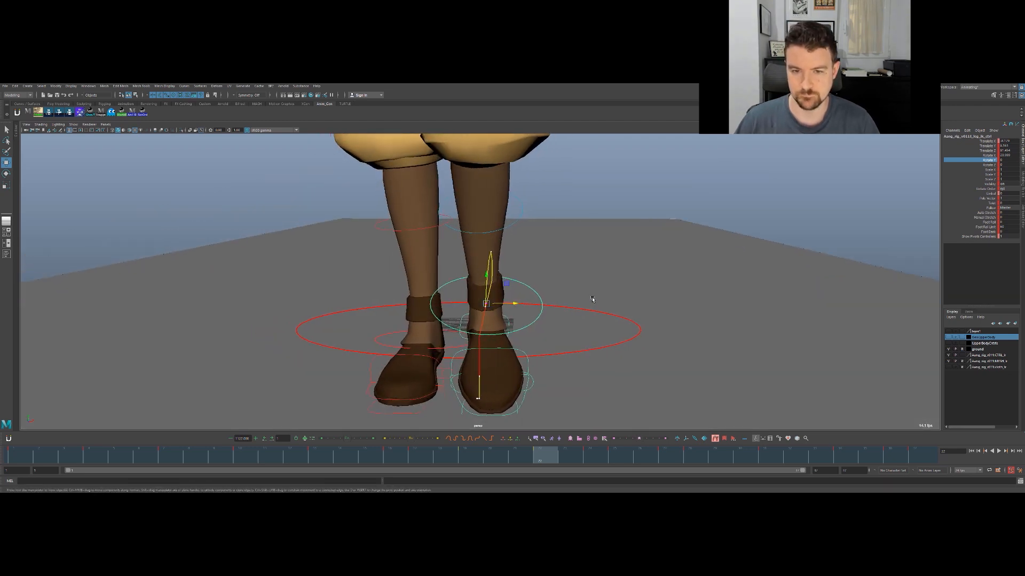
- Try to nudge the foot's IK control at frame 23, comparing it with the neighbouring keys
{"action": "key", "text": "alt+period"}
{"action": "key", "text": "alt+period"}
{"action": "key", "text": "alt+comma"}
{"action": "left_click_drag", "start_coordinate": [521, 338], "coordinate": [525, 332], "text": "alt"}
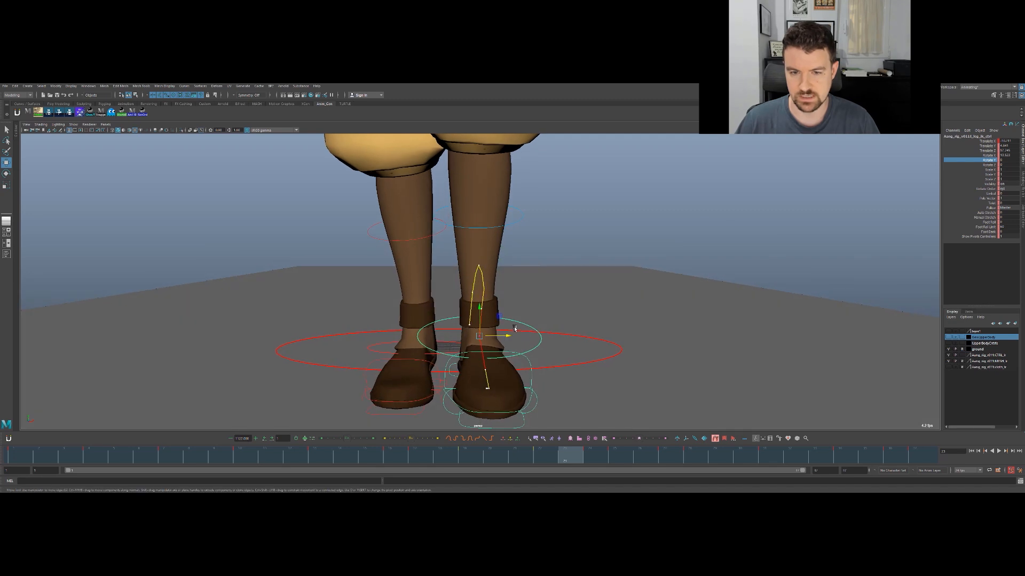
{"action": "key", "text": "comma"}
{"action": "key", "text": "comma"}
{"action": "left_click", "coordinate": [511, 323]}
{"action": "key", "text": "ctrl+z"}
- Step back and forth between frames 17 and 23 to examine the foot's arc along the motion trail
{"action": "key", "text": "q"}
{"action": "left_click", "coordinate": [522, 269]}
{"action": "left_click_drag", "start_coordinate": [522, 269], "coordinate": [533, 283]}
{"action": "key", "text": "alt+comma"}
{"action": "key", "text": "alt+comma"}
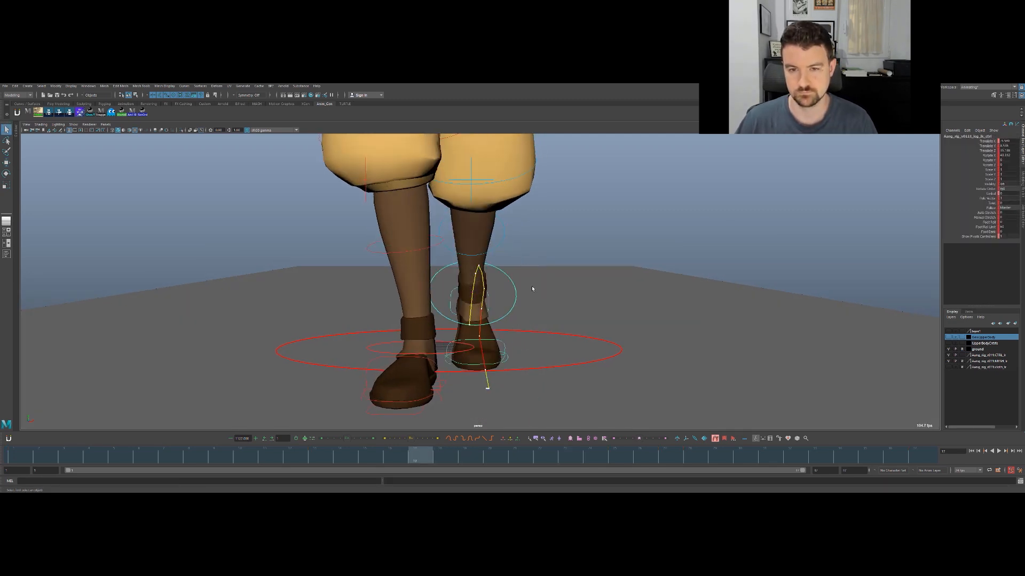
{"action": "key", "text": "w"}
{"action": "key", "text": "alt+period"}
{"action": "key", "text": "alt+period"}
{"action": "key", "text": "alt+period"}
{"action": "key", "text": "alt+comma"}
{"action": "key", "text": "alt+comma"}
{"action": "key", "text": "alt+comma"}
{"action": "key", "text": "alt+period"}
{"action": "key", "text": "alt+period"}
{"action": "key", "text": "alt+period"}
{"action": "key", "text": "alt+period"}
{"action": "key", "text": "alt+period"}
{"action": "key", "text": "alt+period"}
{"action": "key", "text": "alt+period"}
{"action": "key", "text": "alt+period"}
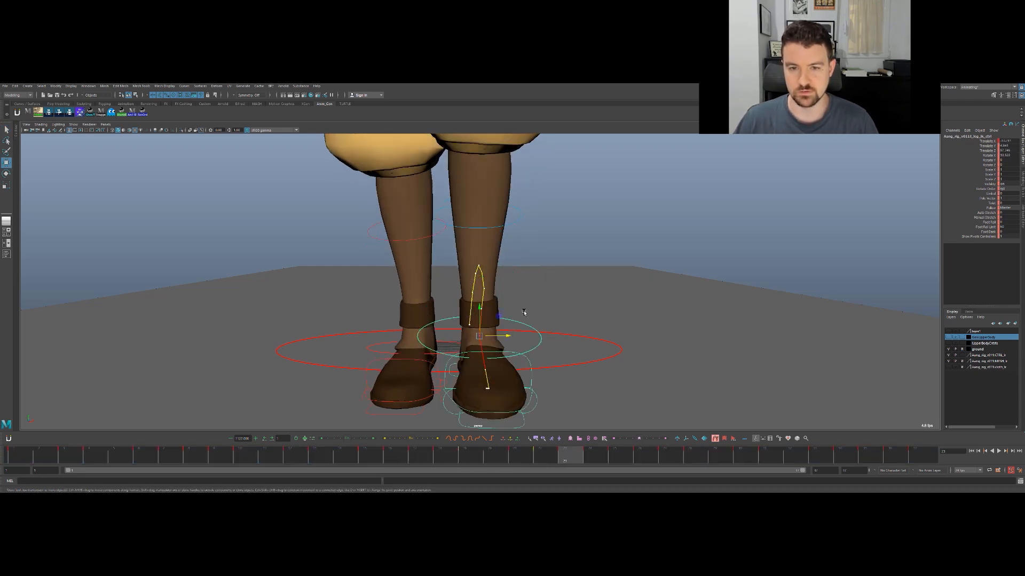
{"action": "key", "text": "alt+comma"}
{"action": "key", "text": "alt+comma"}
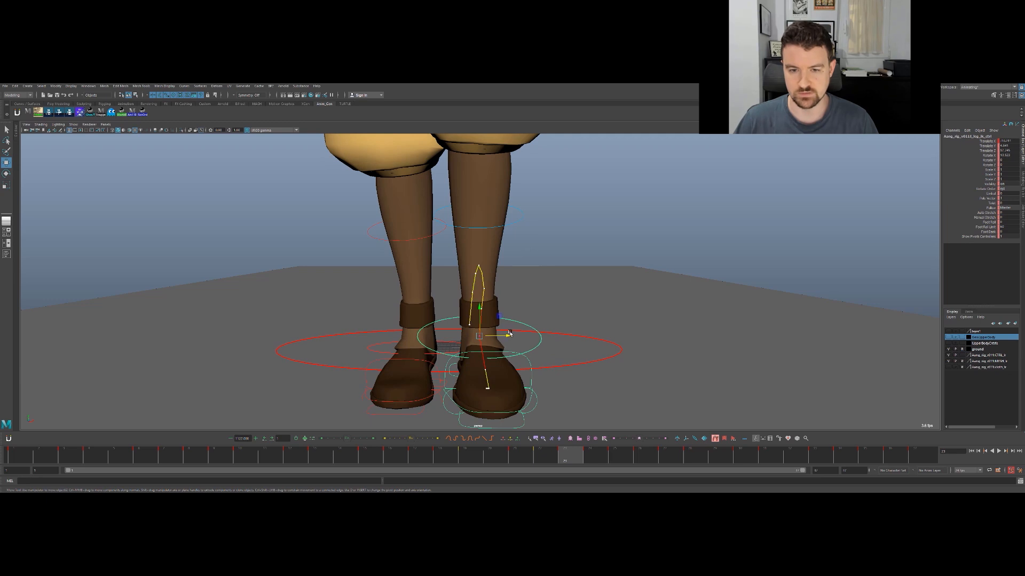
- Move the foot's IK control slightly outward at frames 23 and 24 to smooth its arc
{"action": "left_click_drag", "start_coordinate": [506, 335], "coordinate": [511, 335]}
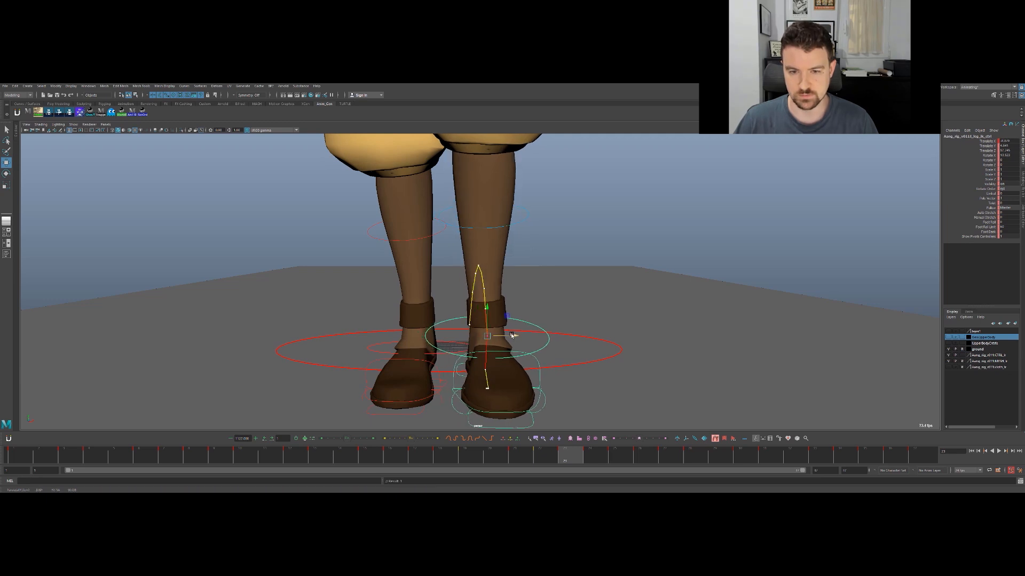
{"action": "key", "text": "period"}
{"action": "left_click_drag", "start_coordinate": [511, 368], "coordinate": [514, 368]}
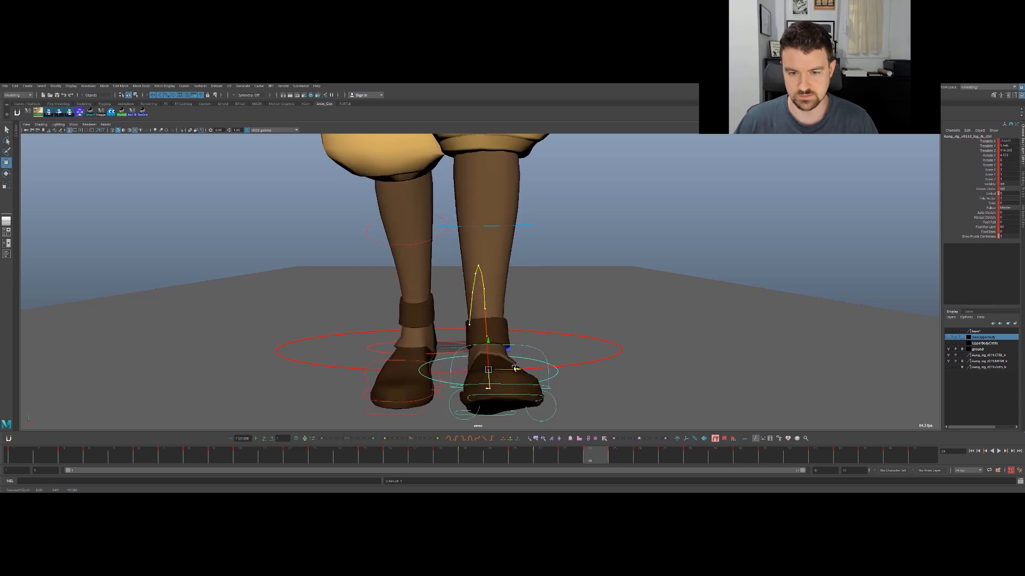
- Examine the foot's path through frame 25 against the motion trail from a higher angle
{"action": "key", "text": "comma"}
{"action": "key", "text": "comma"}
{"action": "key", "text": "comma"}
{"action": "left_click_drag", "start_coordinate": [543, 283], "coordinate": [548, 332], "text": "alt"}
{"action": "middle_click_drag", "start_coordinate": [547, 311], "coordinate": [561, 238], "text": "alt"}
{"action": "key", "text": "period"}
{"action": "key", "text": "period"}
{"action": "key", "text": "period"}
{"action": "key", "text": "period"}
{"action": "key", "text": "period"}
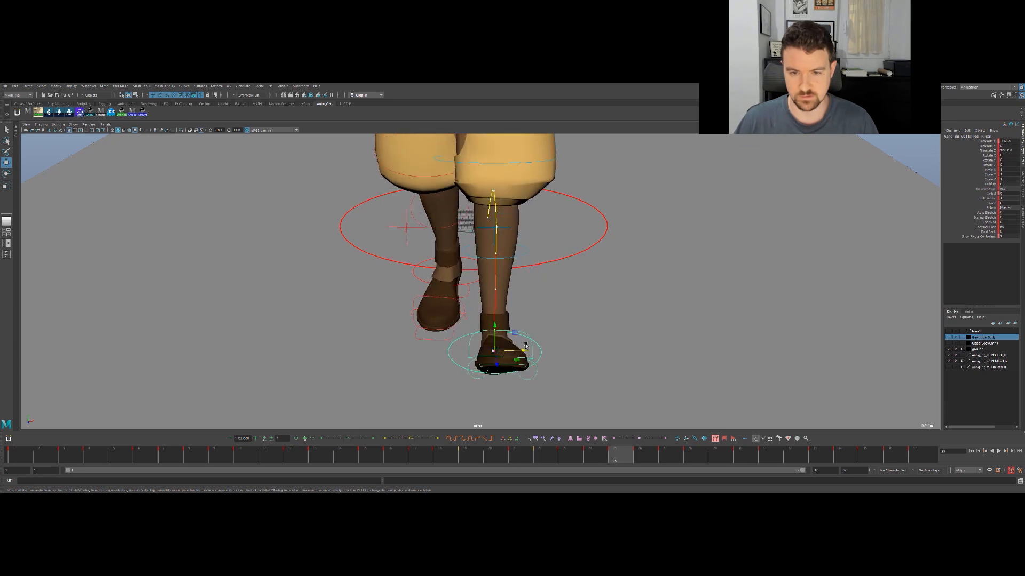
{"action": "key", "text": "comma"}
{"action": "left_click_drag", "start_coordinate": [525, 348], "coordinate": [532, 313], "text": "alt"}
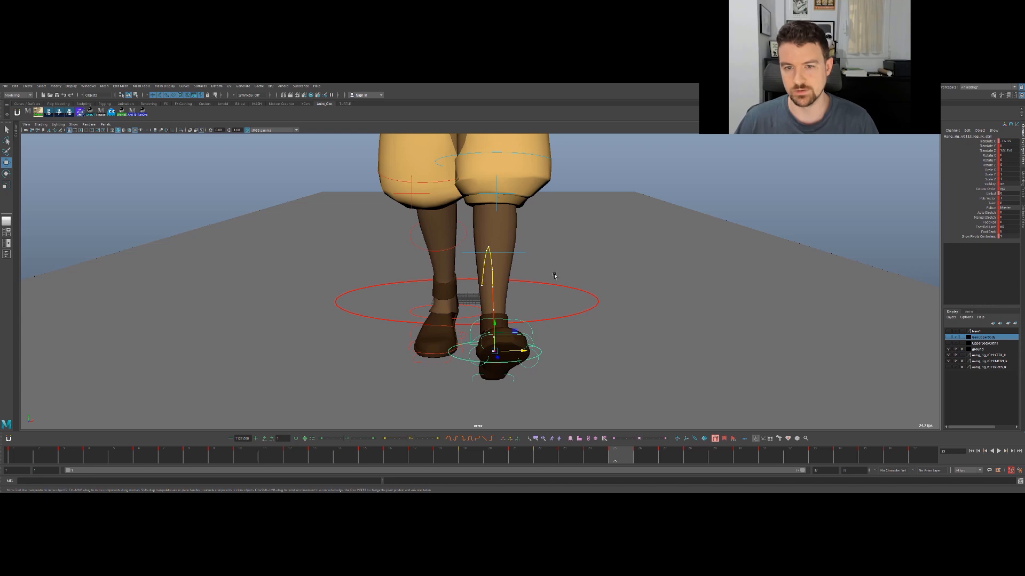
- Play back the walk cycle from the front to review the foot's swing and return to frame 23
{"action": "right_click_drag", "start_coordinate": [553, 285], "coordinate": [570, 277], "text": "alt"}
{"action": "left_click_drag", "start_coordinate": [570, 277], "coordinate": [569, 269], "text": "alt"}
{"action": "key", "text": "q"}
{"action": "left_click", "coordinate": [446, 459]}
{"action": "key", "text": "alt+v"}
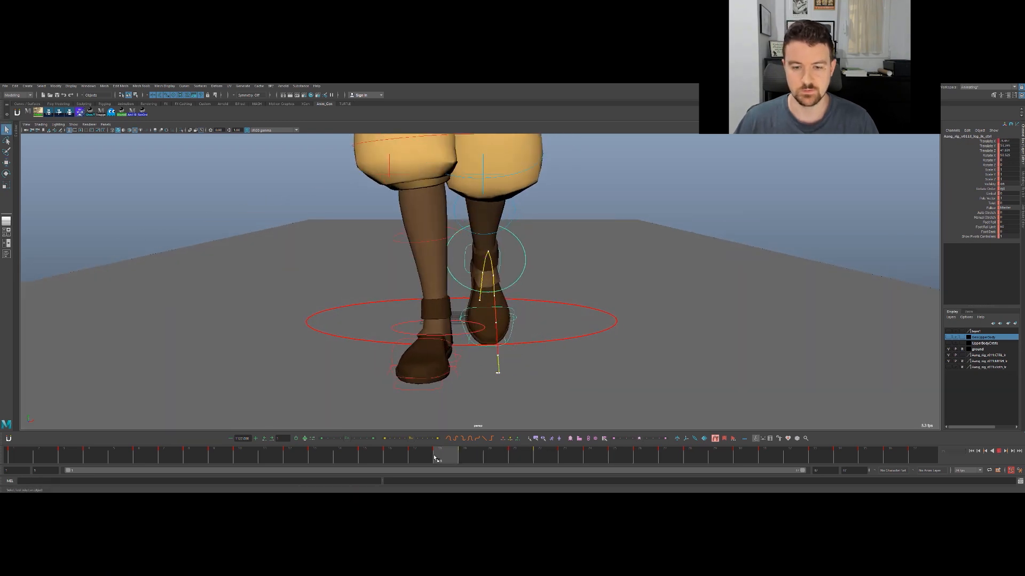
{"action": "key", "text": "alt+v"}
{"action": "key", "text": "w"}
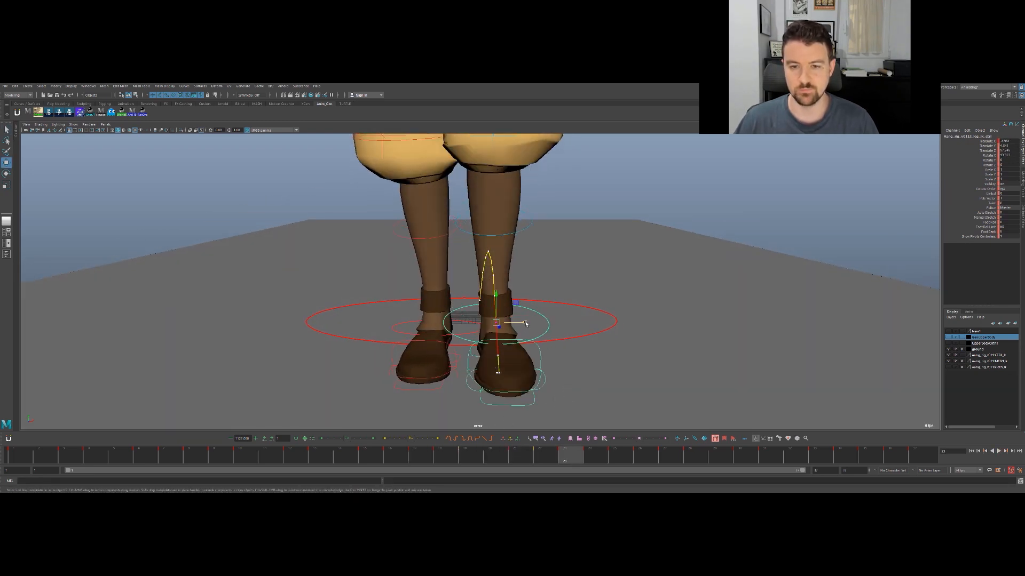
- Try to rotate the foot's IK control at frame 19 after comparing the neighbouring swing frames
{"action": "key", "text": "e"}
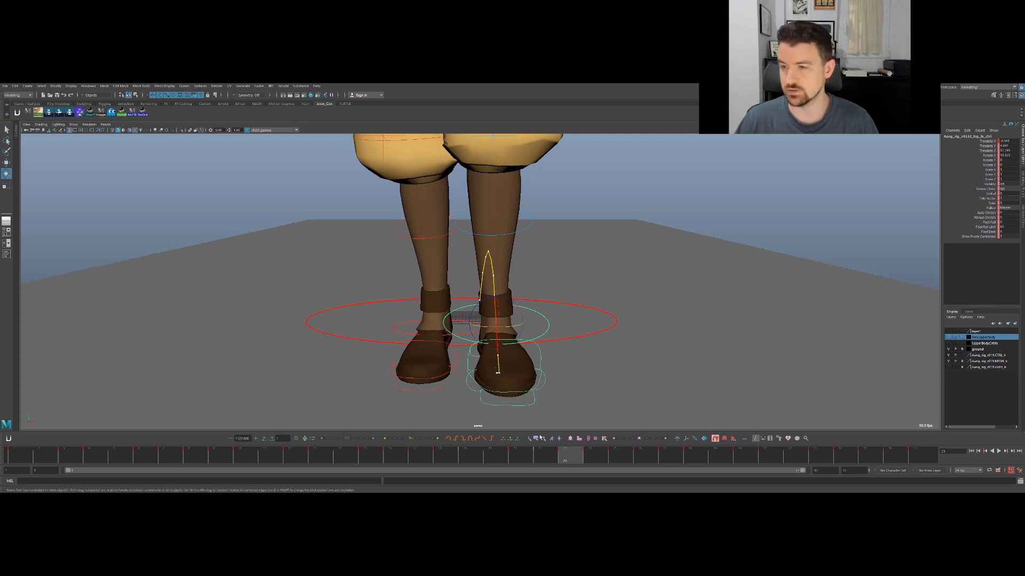
{"action": "left_click_drag", "start_coordinate": [540, 452], "coordinate": [421, 455]}
{"action": "key", "text": "alt+period"}
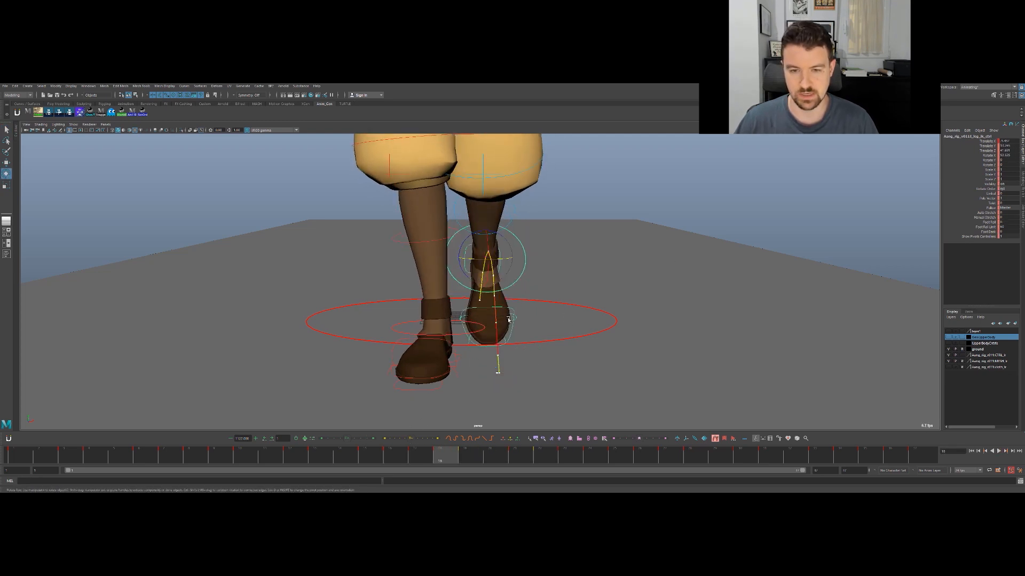
{"action": "key", "text": "alt+period"}
{"action": "key", "text": "alt+period"}
{"action": "key", "text": "alt+comma"}
{"action": "left_click_drag", "start_coordinate": [472, 231], "coordinate": [473, 231]}
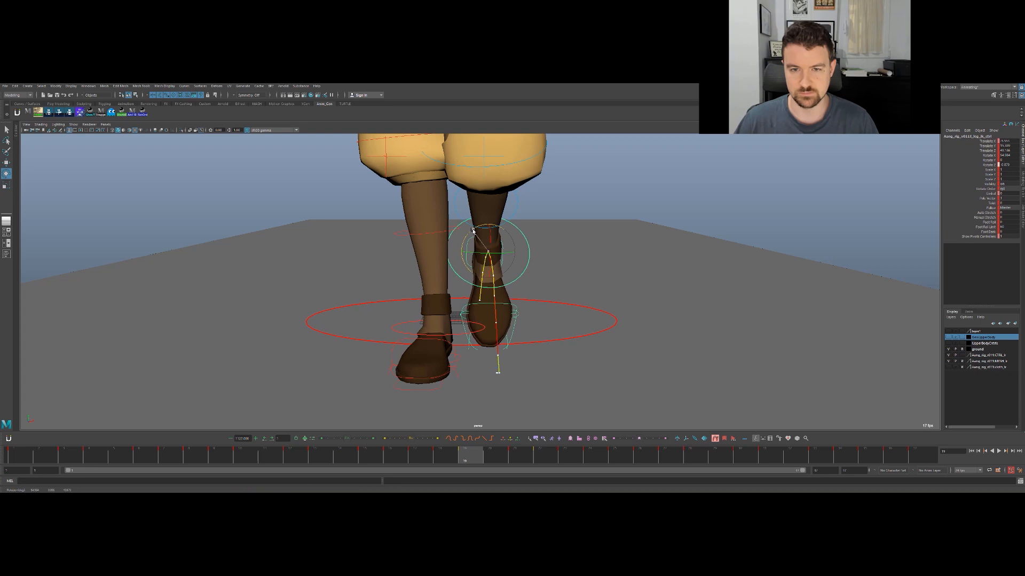
- Rotate the foot's IK control around Z at frame 21 to angle the toes inward, and scrub through the landing
{"action": "key", "text": "alt+period"}
{"action": "key", "text": "alt+period"}
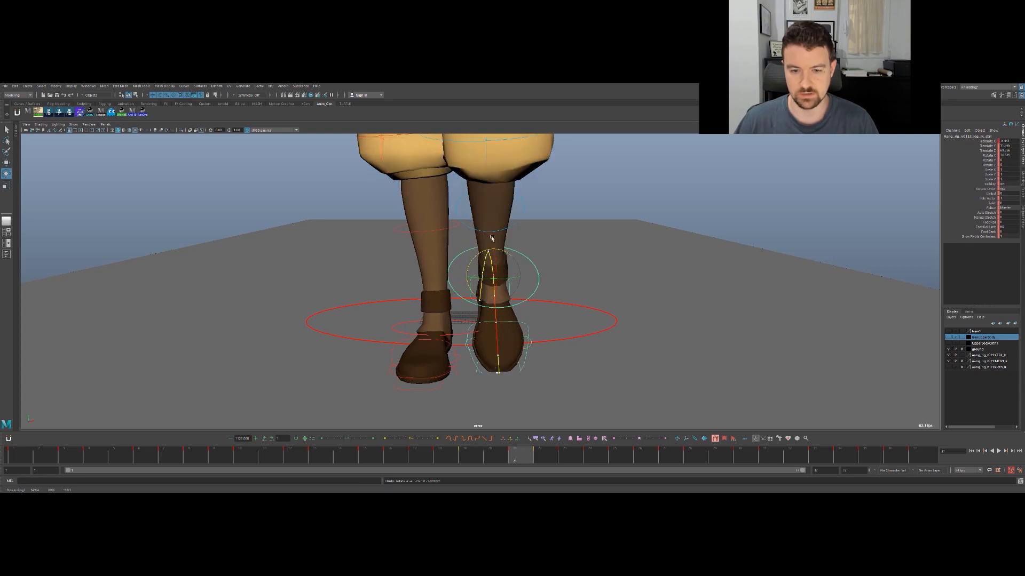
{"action": "left_click_drag", "start_coordinate": [473, 264], "coordinate": [475, 261]}
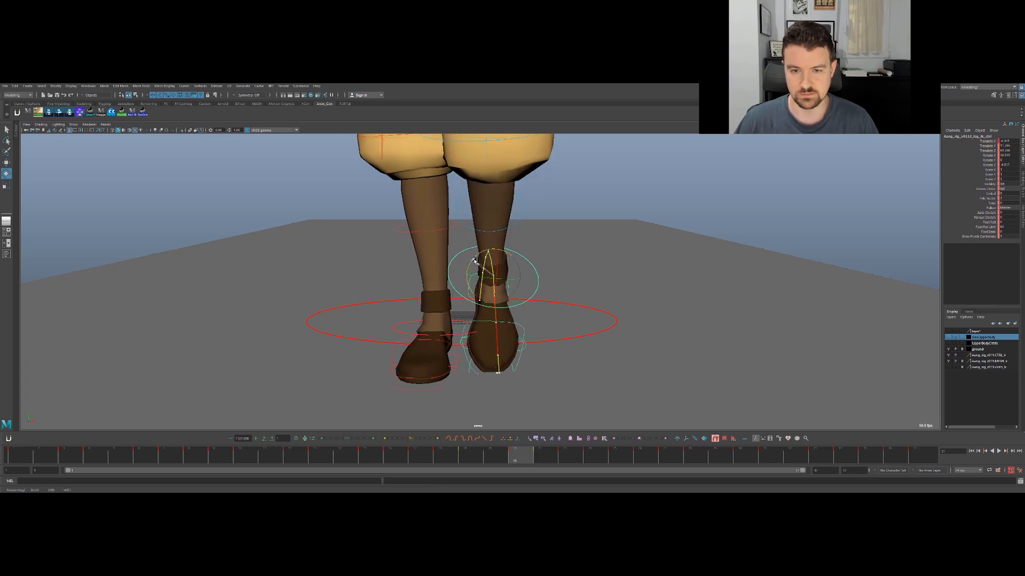
{"action": "left_click_drag", "start_coordinate": [523, 455], "coordinate": [642, 402]}
- Hide the motion trail and select the landing foot's heel pivot control for rotation
{"action": "key", "text": "q"}
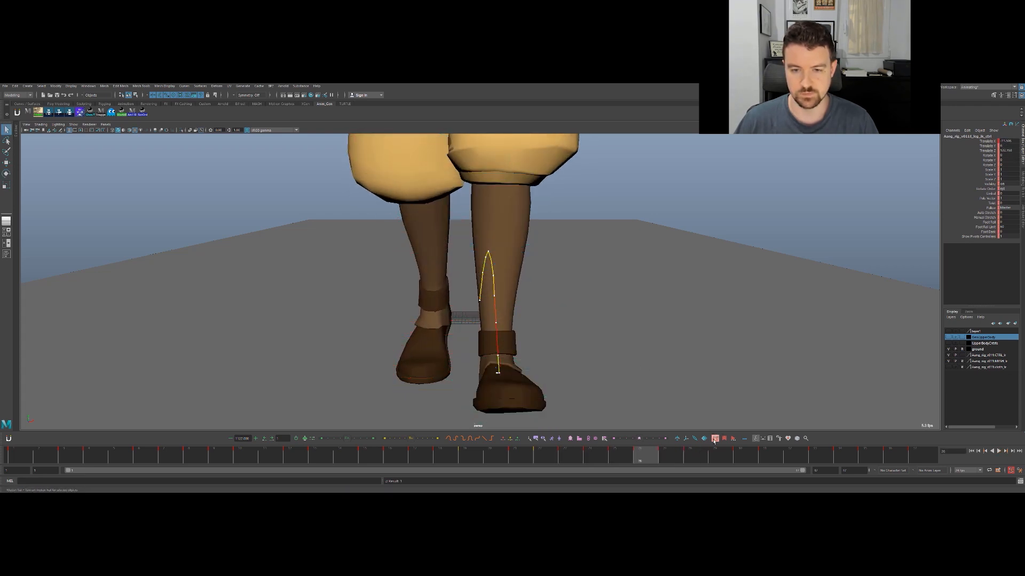
{"action": "middle_click_drag", "start_coordinate": [678, 356], "coordinate": [721, 291], "text": "alt"}
{"action": "left_click_drag", "start_coordinate": [622, 347], "coordinate": [669, 321], "text": "alt"}
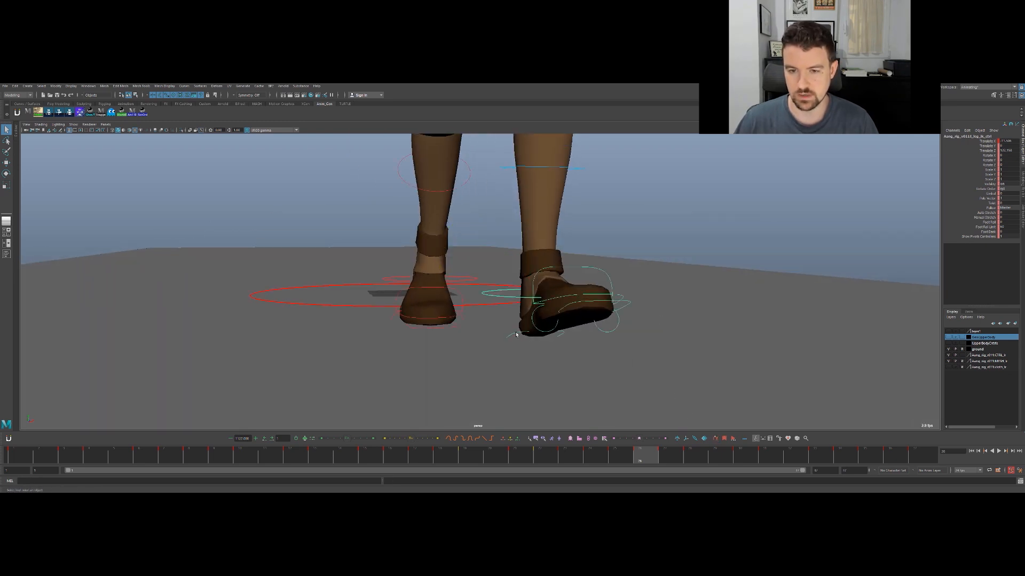
{"action": "left_click", "coordinate": [517, 333]}
{"action": "key", "text": "e"}
{"action": "left_click_drag", "start_coordinate": [619, 278], "coordinate": [584, 307], "text": "alt"}
- Step back and forth through frames 22 to 25 to examine how the toes turn as the heel lands
{"action": "key", "text": "alt+comma"}
{"action": "key", "text": "alt+comma"}
{"action": "key", "text": "alt+comma"}
{"action": "key", "text": "alt+comma"}
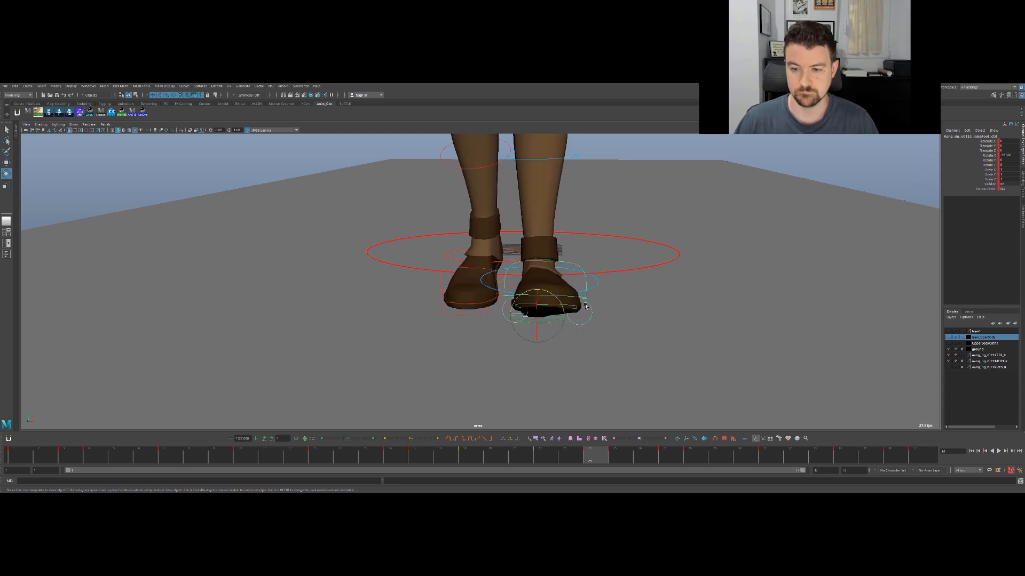
{"action": "key", "text": "alt+comma"}
{"action": "key", "text": "alt+comma"}
{"action": "key", "text": "alt+period"}
{"action": "key", "text": "alt+period"}
{"action": "key", "text": "alt+period"}
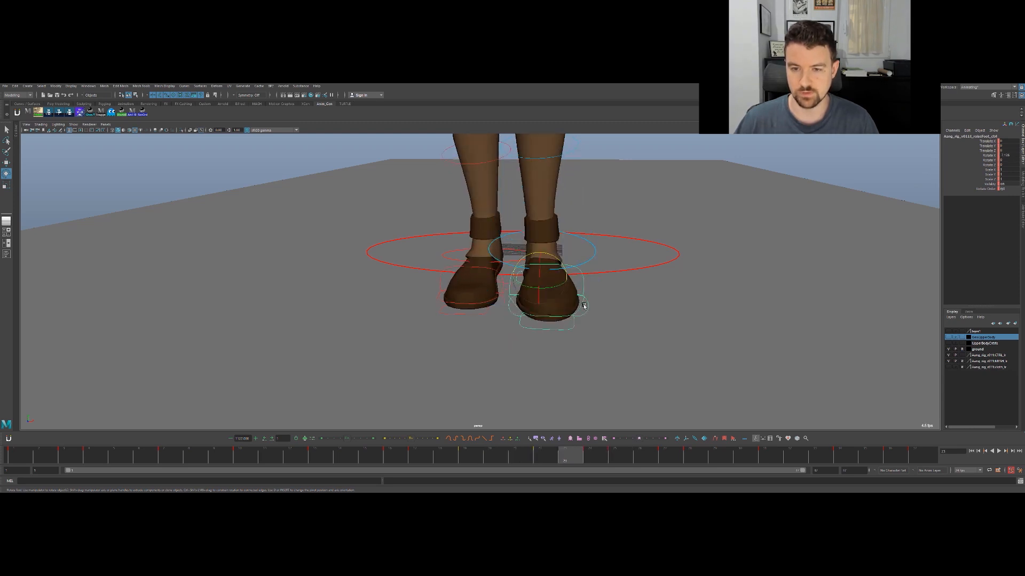
{"action": "key", "text": "alt+comma"}
{"action": "key", "text": "alt+comma"}
{"action": "key", "text": "alt+comma"}
{"action": "key", "text": "alt+comma"}
{"action": "key", "text": "alt+period"}
{"action": "key", "text": "alt+period"}
{"action": "key", "text": "alt+period"}
{"action": "key", "text": "alt+comma"}
{"action": "key", "text": "alt+period"}
{"action": "key", "text": "alt+period"}
{"action": "key", "text": "alt+period"}
{"action": "key", "text": "alt+period"}
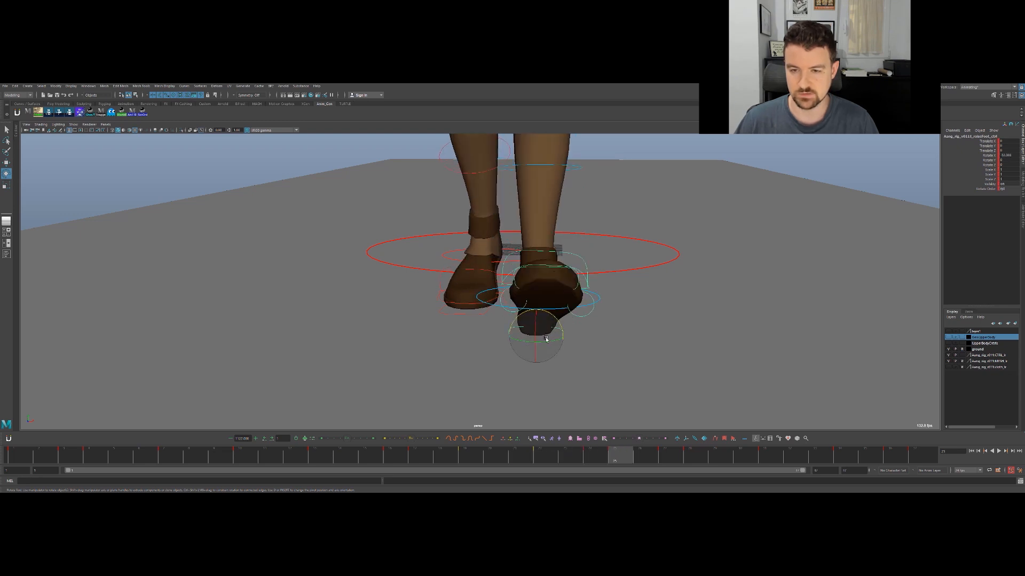
- Rotate the heel pivot control around Y at frame 25 to turn the toes outward, and review the preceding frames
{"action": "left_click_drag", "start_coordinate": [549, 343], "coordinate": [551, 342]}
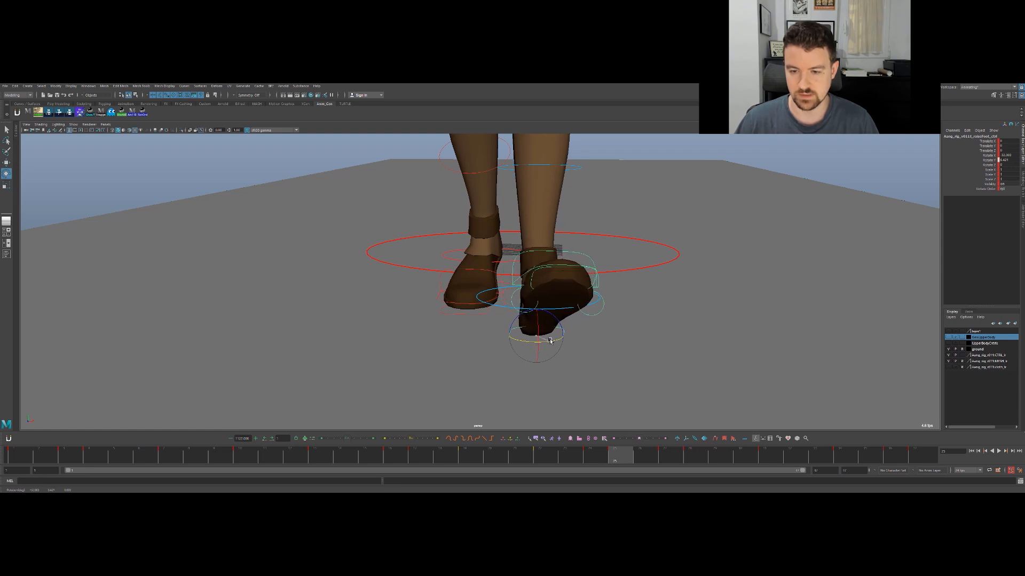
{"action": "key", "text": "alt+comma"}
{"action": "key", "text": "alt+comma"}
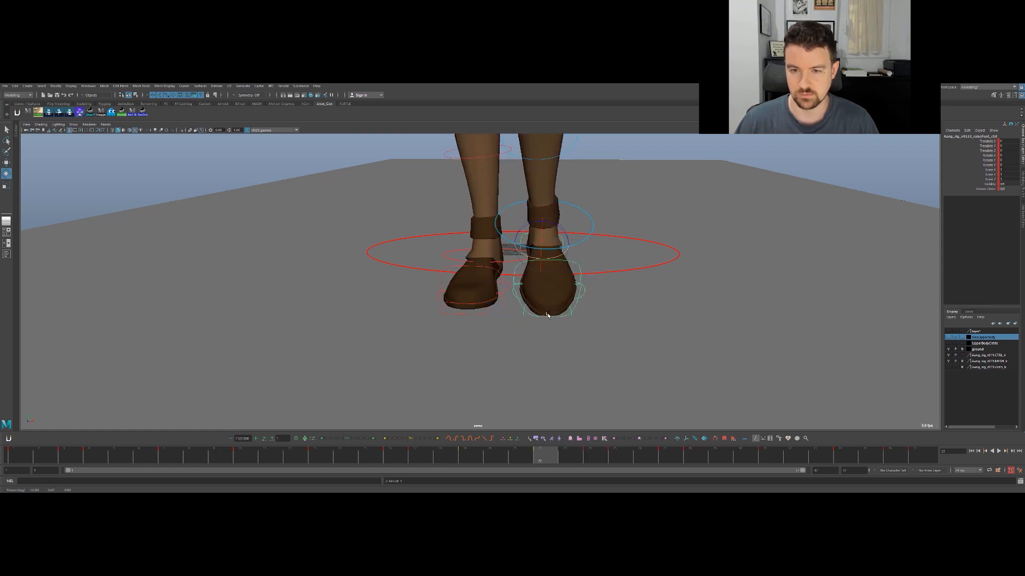
- Rotate the foot's IK control around Y at frame 23 to turn the toes slightly outward
{"action": "left_click", "coordinate": [541, 263]}
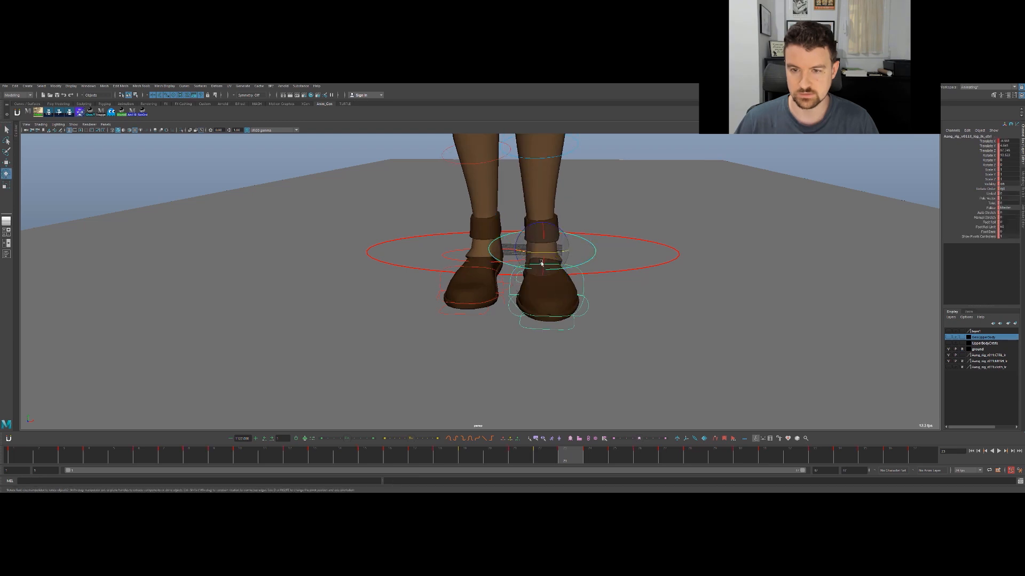
{"action": "left_click_drag", "start_coordinate": [556, 251], "coordinate": [559, 252]}
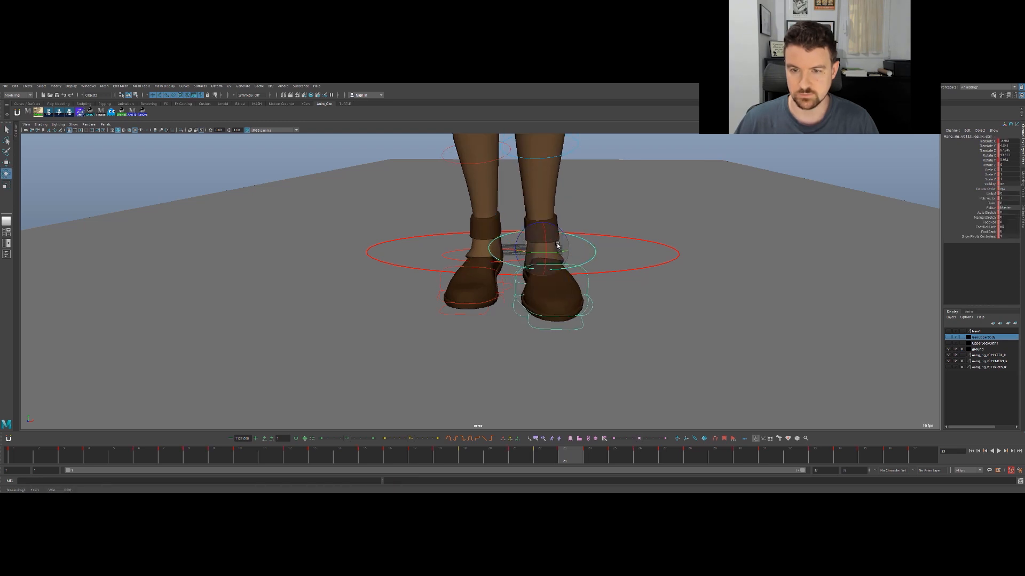
- Rotate the foot's IK control at frame 23 to turn the toes inward, toward the other foot
{"action": "key", "text": "e"}
{"action": "mouse_move", "coordinate": [557, 248]}
{"action": "left_mouse_down"}
{"action": "mouse_move", "coordinate": [553, 235]}
{"action": "mouse_move", "coordinate": [568, 255]}
{"action": "mouse_move", "coordinate": [558, 230]}
{"action": "left_mouse_up"}
{"action": "key", "text": "e"}
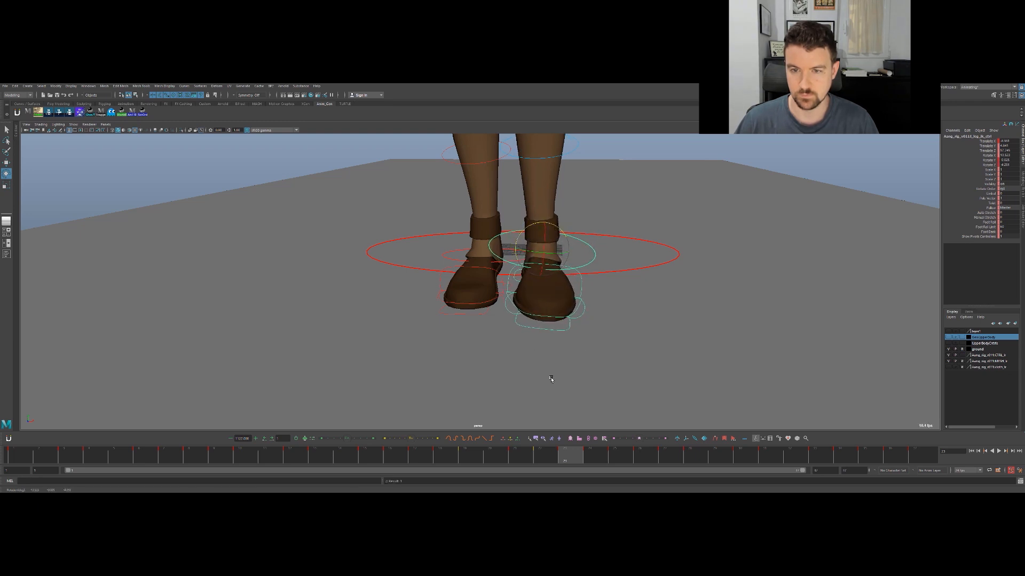
- Adjust the foot's IK control rotation at frame 24 and play back the walk to check the heel contact
{"action": "left_click_drag", "start_coordinate": [568, 450], "coordinate": [589, 452]}
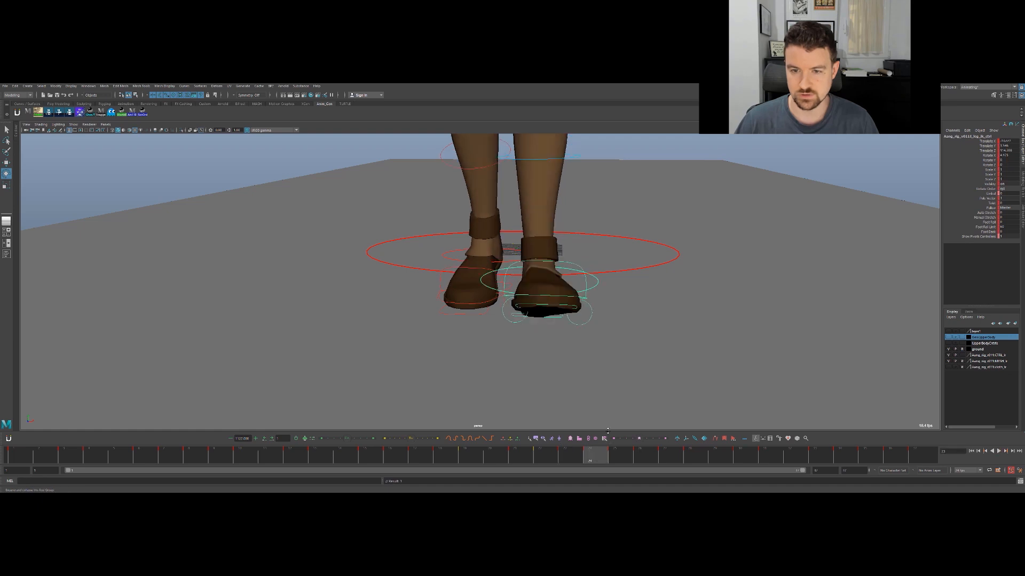
{"action": "key", "text": "e"}
{"action": "left_click_drag", "start_coordinate": [548, 257], "coordinate": [551, 289]}
{"action": "key", "text": "alt+v"}
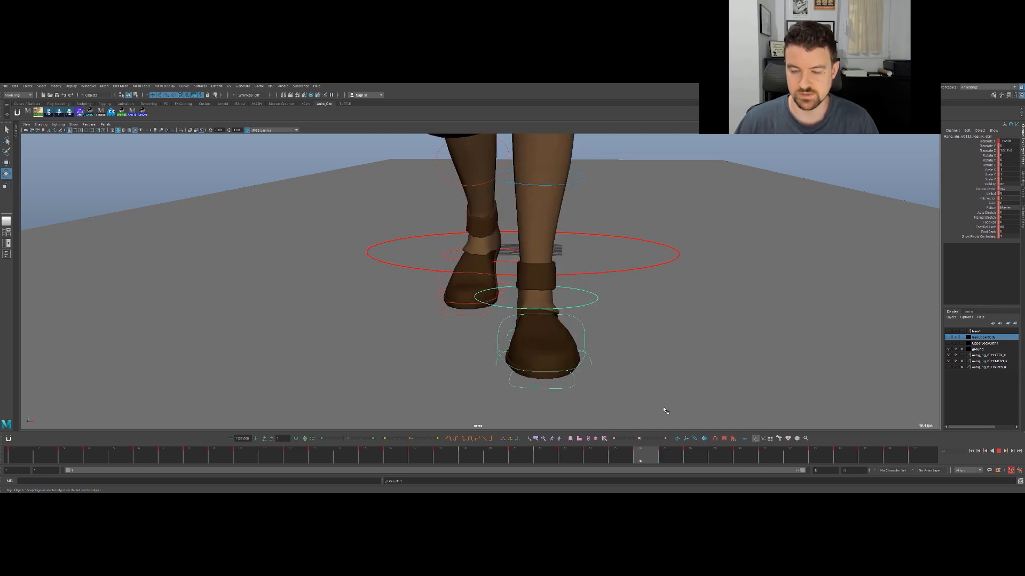
{"action": "key", "text": "Escape"}
{"action": "key", "text": "e"}
{"action": "left_click_drag", "start_coordinate": [550, 301], "coordinate": [536, 307]}
{"action": "key", "text": "ctrl+z"}
- Select the planted foot's heel pivot control and rotate it around Y at frame 27 to turn the toes outward
{"action": "left_click_drag", "start_coordinate": [624, 453], "coordinate": [689, 453]}
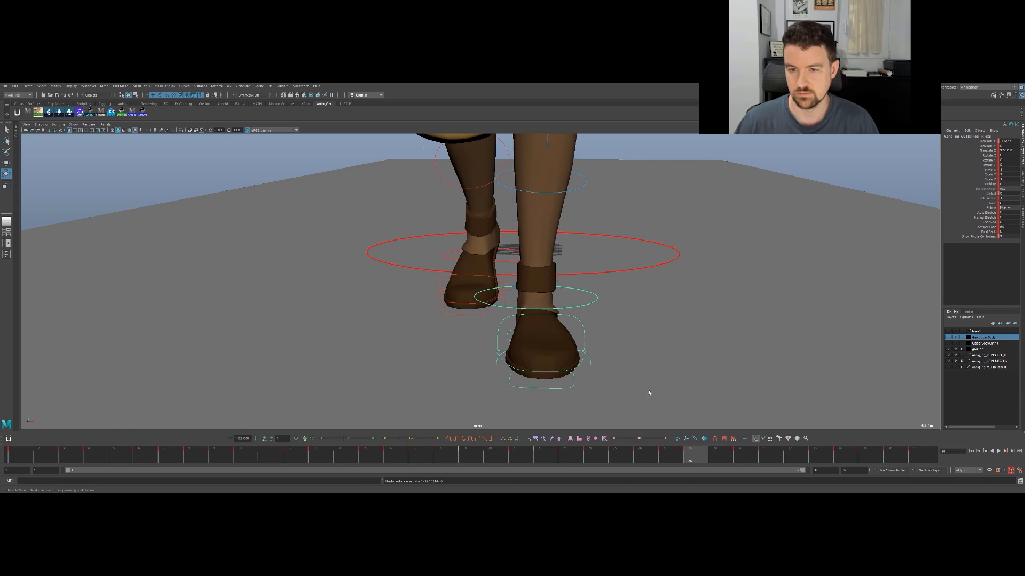
{"action": "key", "text": "q"}
{"action": "left_click", "coordinate": [550, 341]}
{"action": "left_click", "coordinate": [510, 339]}
{"action": "key", "text": "e"}
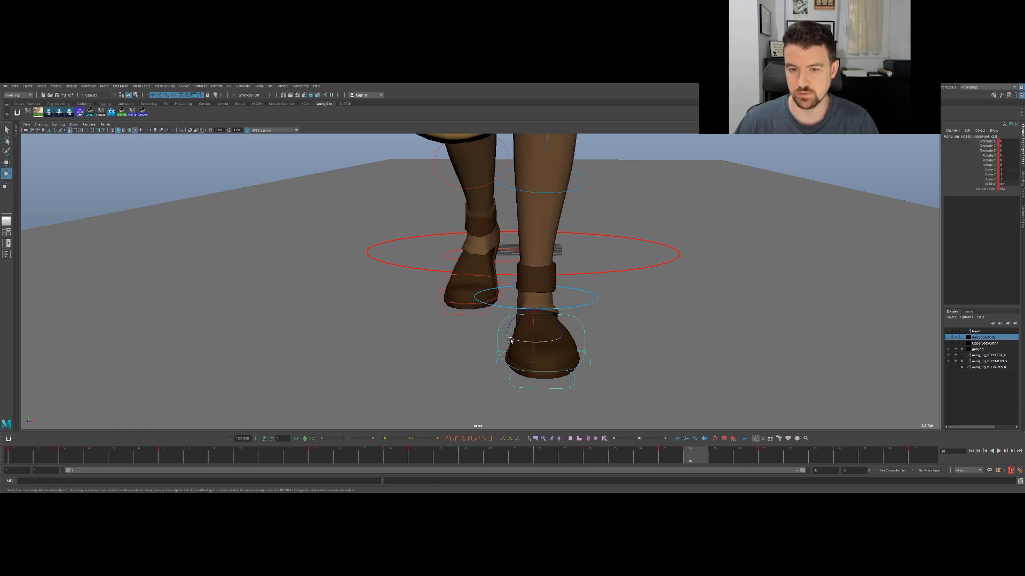
{"action": "key", "text": "comma"}
{"action": "key", "text": "comma"}
{"action": "key", "text": "period"}
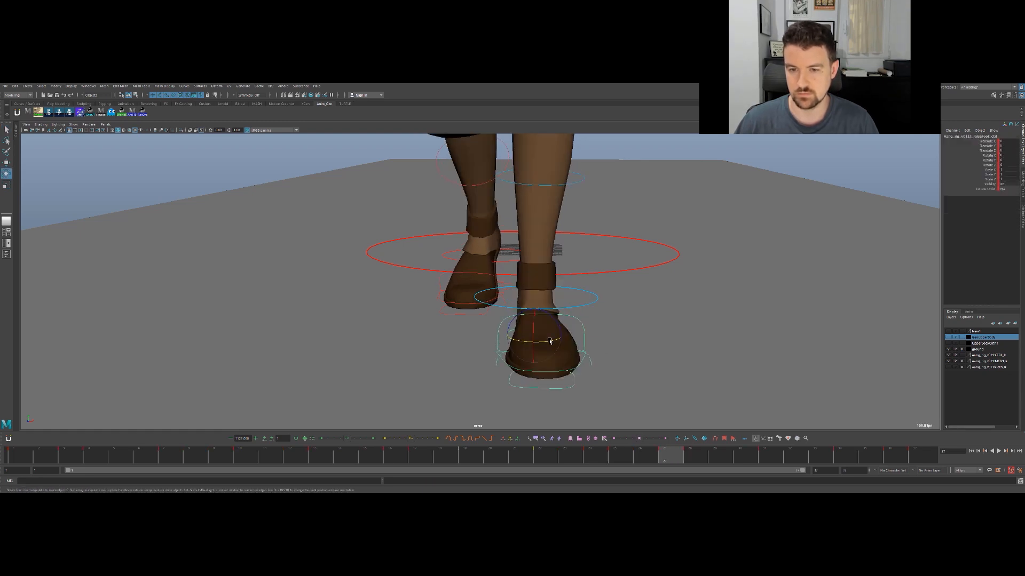
{"action": "left_click_drag", "start_coordinate": [549, 341], "coordinate": [554, 341]}
{"action": "key", "text": "comma"}
{"action": "key", "text": "period"}
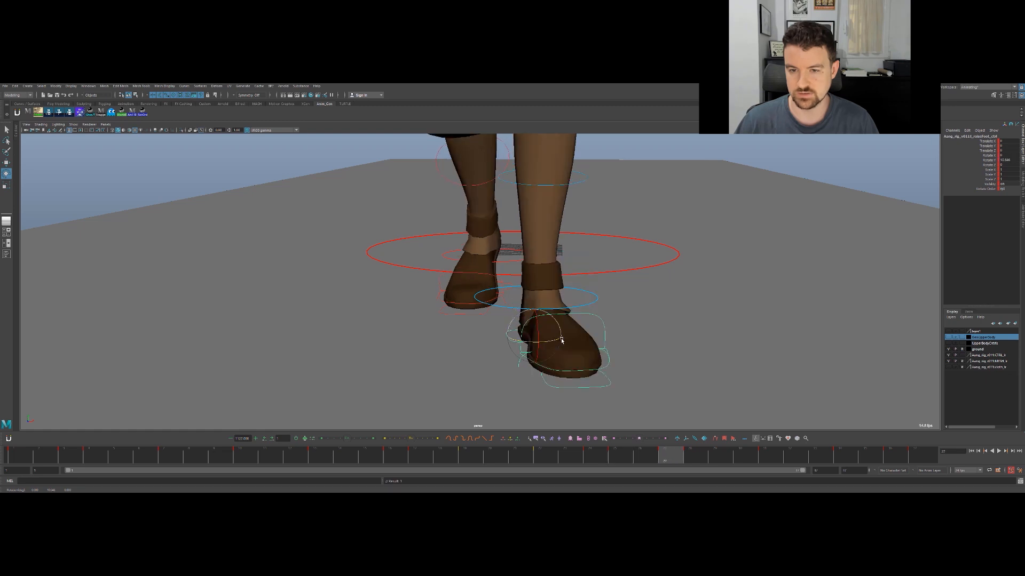
- Rotate the heel pivot control around Y at frame 25 to ease the toes outward, and play back the result
{"action": "key", "text": "comma"}
{"action": "key", "text": "comma"}
{"action": "key", "text": "period"}
{"action": "left_click_drag", "start_coordinate": [550, 341], "coordinate": [554, 340]}
{"action": "key", "text": "comma"}
{"action": "key", "text": "period"}
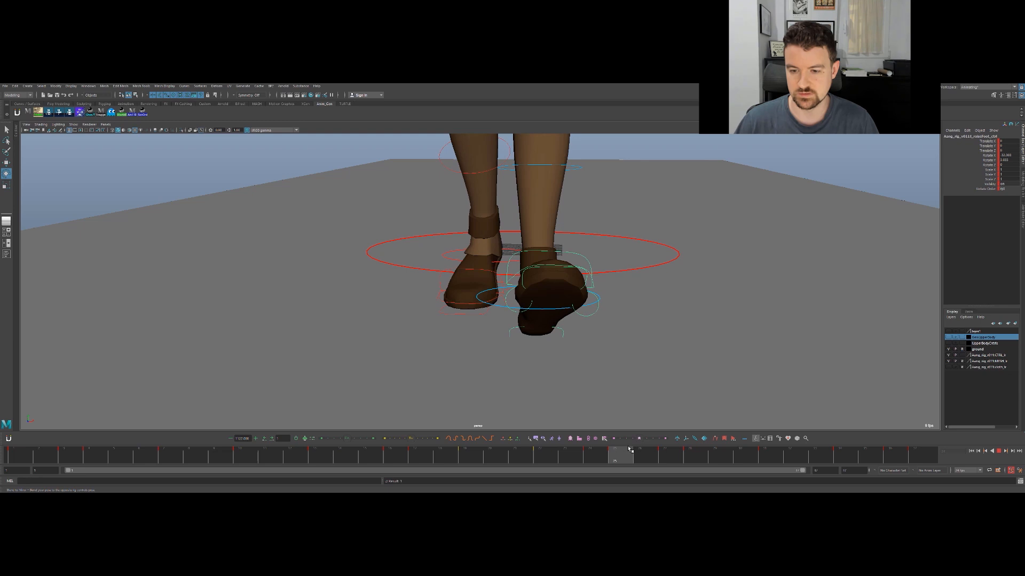
{"action": "key", "text": "period"}
{"action": "key", "text": "alt+v"}
{"action": "key", "text": "alt+v"}
- Raise the heel pivot's Rotate Y keys from frame 28 onward to match the frame 27 key in the Graph Editor
{"action": "key", "text": "q"}
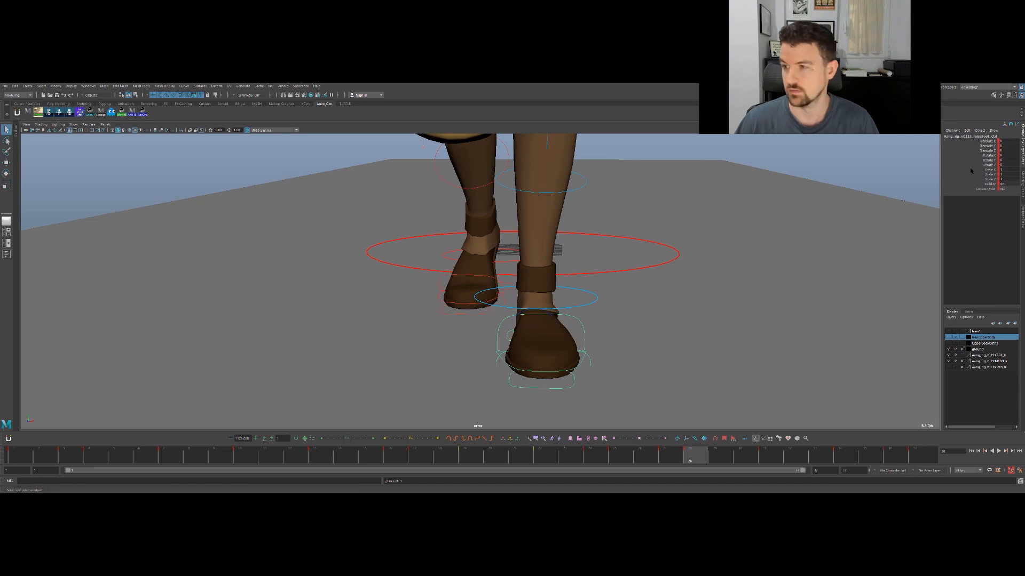
{"action": "key", "text": "e"}
{"action": "left_click", "coordinate": [985, 160]}
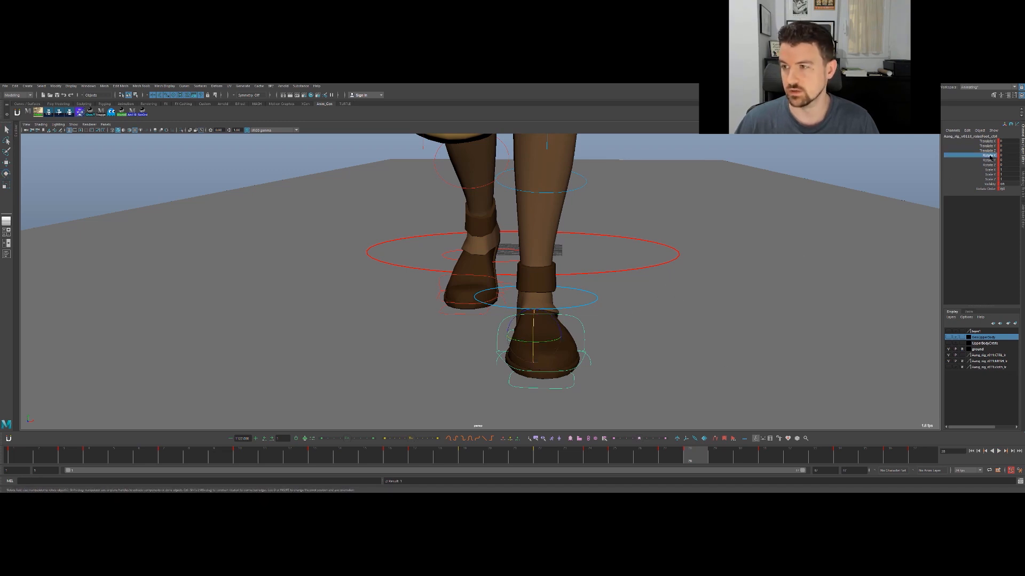
{"action": "key", "text": "space"}
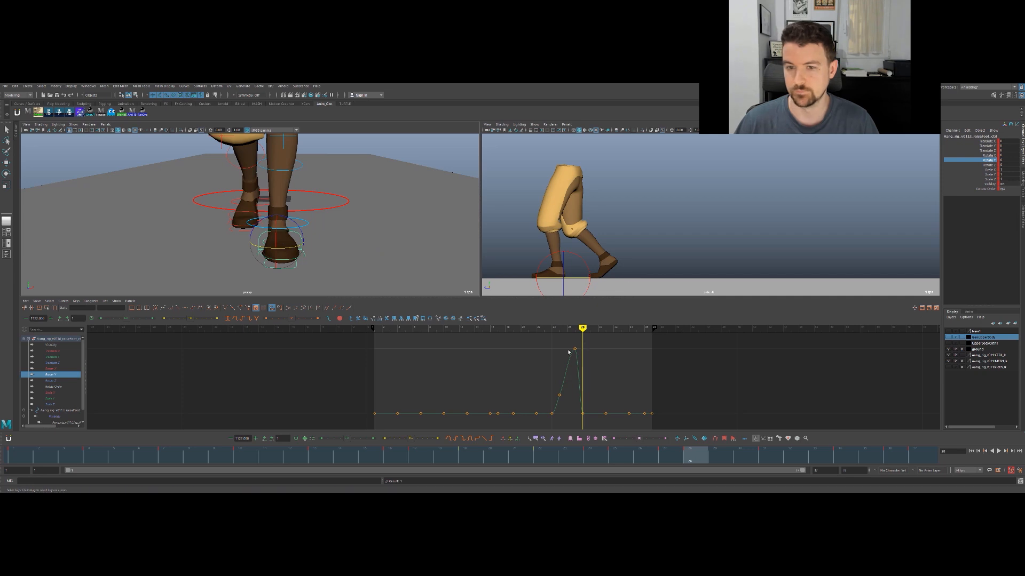
{"action": "left_click_drag", "start_coordinate": [565, 398], "coordinate": [666, 416]}
{"action": "key", "text": "period"}
{"action": "key", "text": "period"}
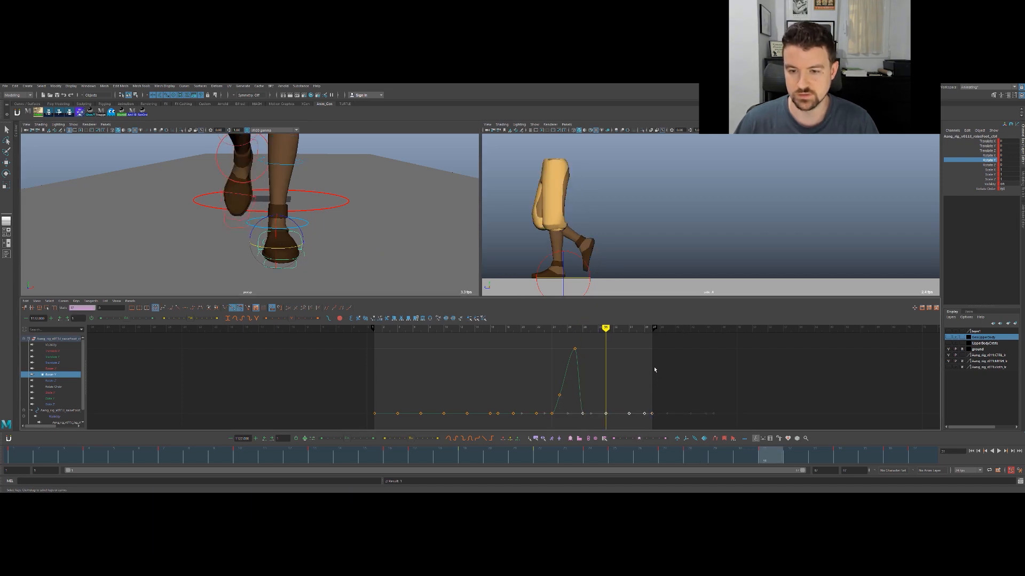
{"action": "key", "text": "period"}
{"action": "key", "text": "period"}
{"action": "middle_click_drag", "start_coordinate": [659, 381], "coordinate": [653, 304]}
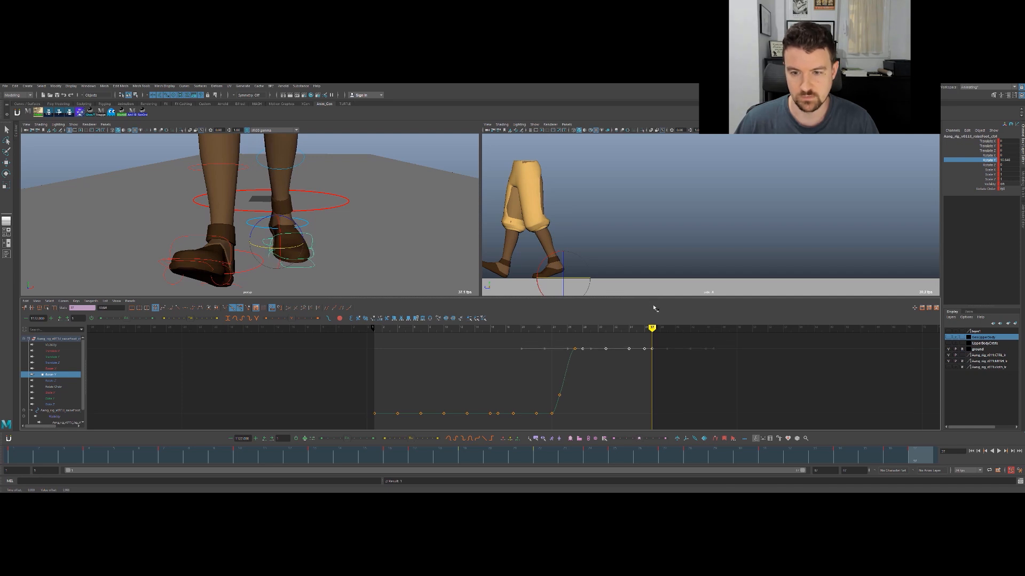
- Maximize the perspective view and play the walk from several front angles to examine the feet and toe direction
{"action": "key", "text": "space"}
{"action": "key", "text": "space"}
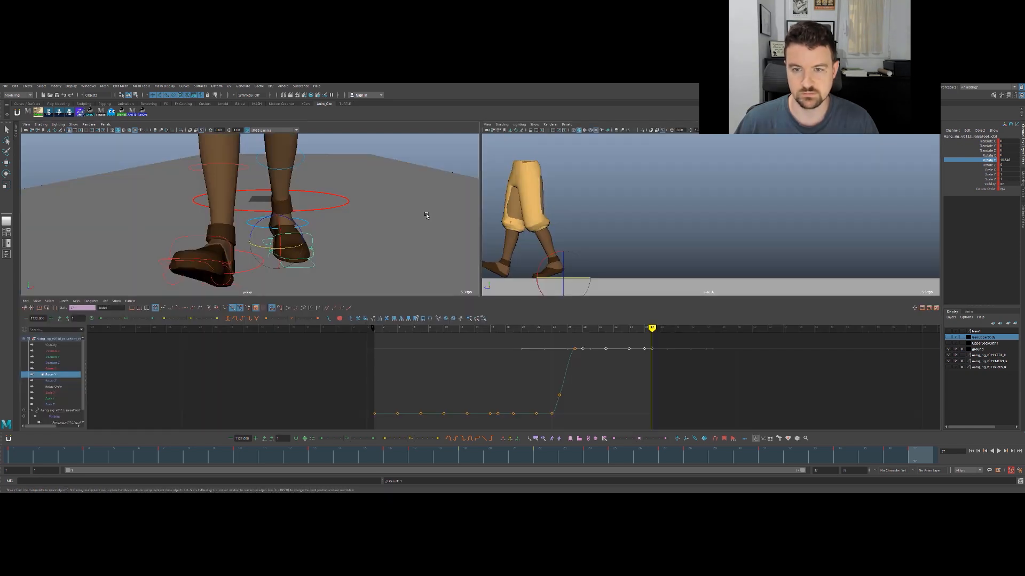
{"action": "key", "text": "space"}
{"action": "right_click_drag", "start_coordinate": [612, 326], "coordinate": [577, 290], "text": "alt"}
{"action": "left_click_drag", "start_coordinate": [577, 290], "coordinate": [582, 286], "text": "alt"}
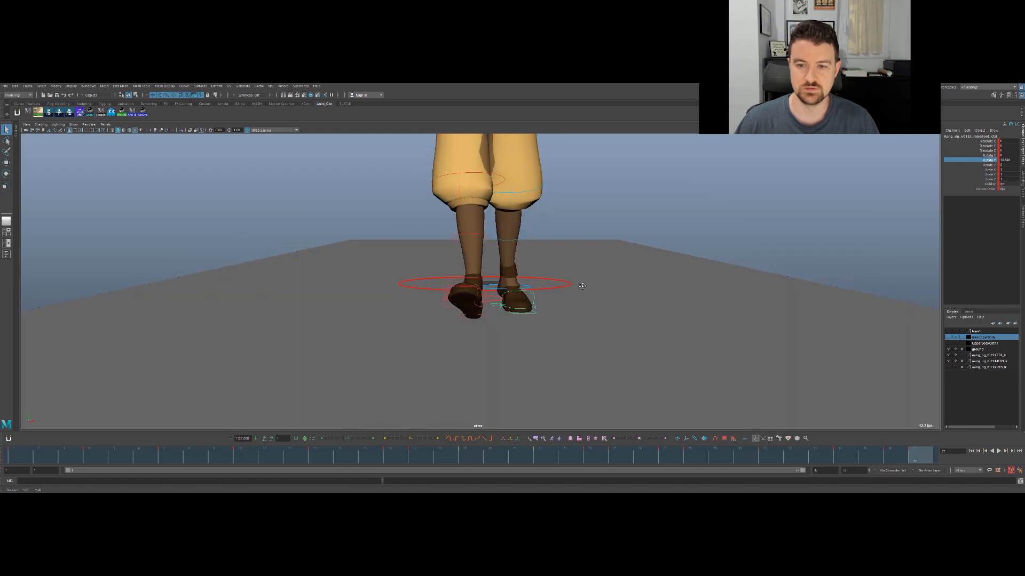
{"action": "key", "text": "alt+v"}
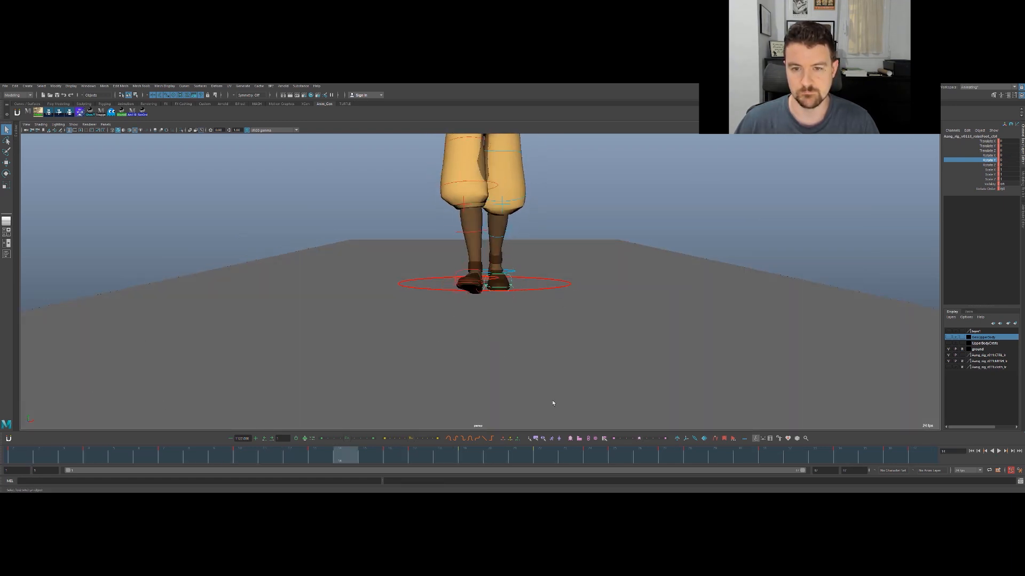
{"action": "key", "text": "Escape"}
{"action": "right_click_drag", "start_coordinate": [686, 299], "coordinate": [495, 347], "text": "alt"}
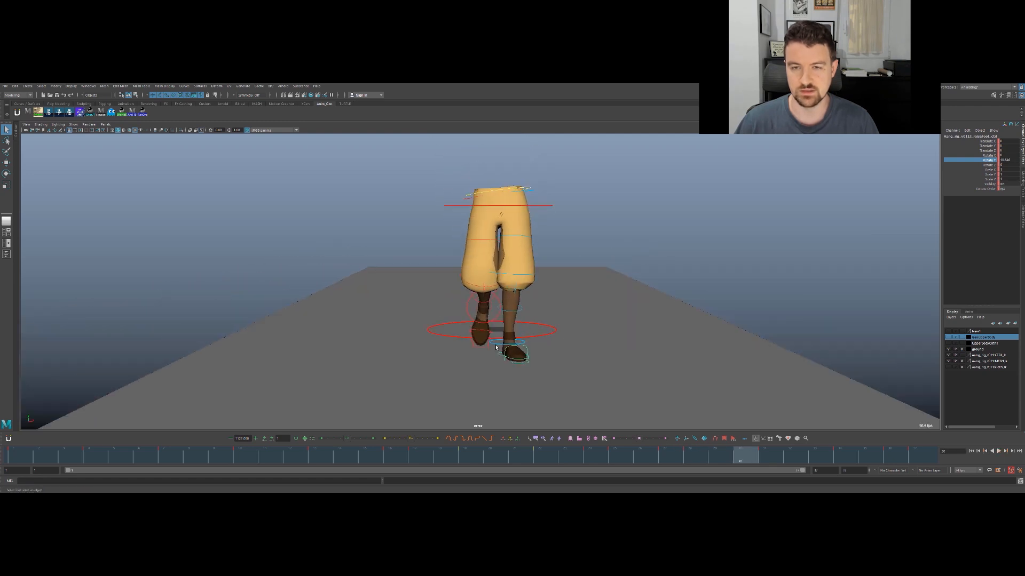
{"action": "key", "text": "alt+v"}
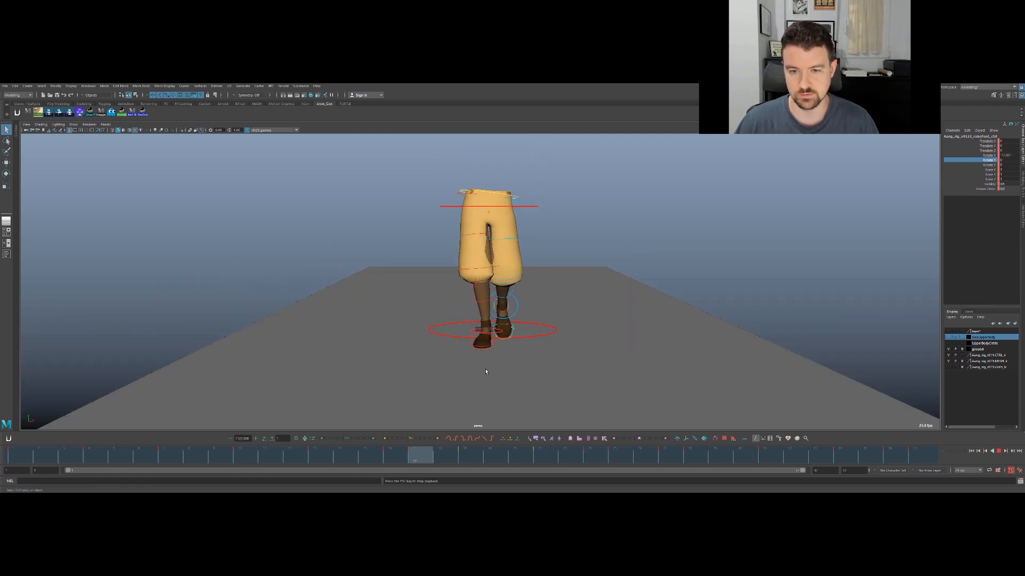
{"action": "key", "text": "Escape"}
{"action": "left_click_drag", "start_coordinate": [76, 458], "coordinate": [47, 457]}
{"action": "right_click_drag", "start_coordinate": [538, 326], "coordinate": [662, 298], "text": "alt"}
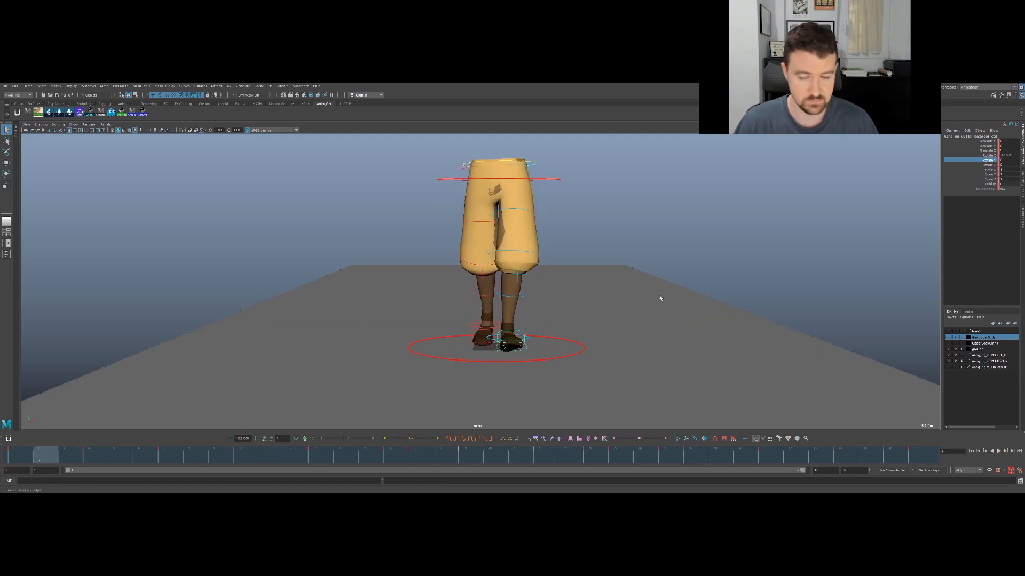
{"action": "middle_click_drag", "start_coordinate": [614, 298], "coordinate": [605, 282], "text": "alt"}
{"action": "left_click_drag", "start_coordinate": [604, 281], "coordinate": [565, 305], "text": "alt"}
{"action": "key", "text": "alt+v"}
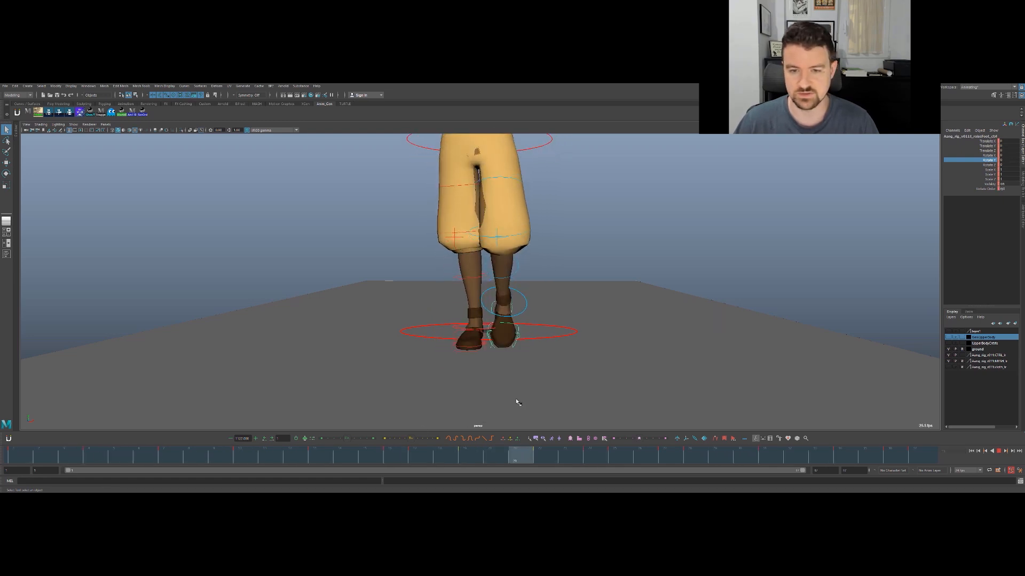
- Select the swinging foot's IK control and step back and forth through its keys to examine the foot's path and rotation
{"action": "left_click", "coordinate": [545, 295]}
{"action": "left_click", "coordinate": [526, 306]}
{"action": "key", "text": "period"}
{"action": "key", "text": "comma"}
{"action": "key", "text": "comma"}
{"action": "key", "text": "comma"}
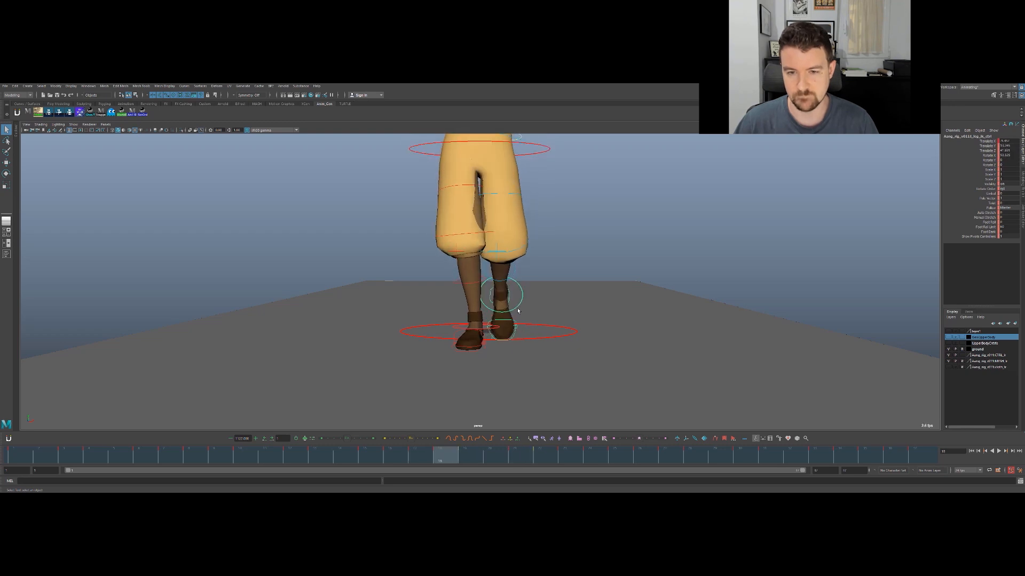
{"action": "key", "text": "e"}
{"action": "key", "text": "period"}
{"action": "key", "text": "period"}
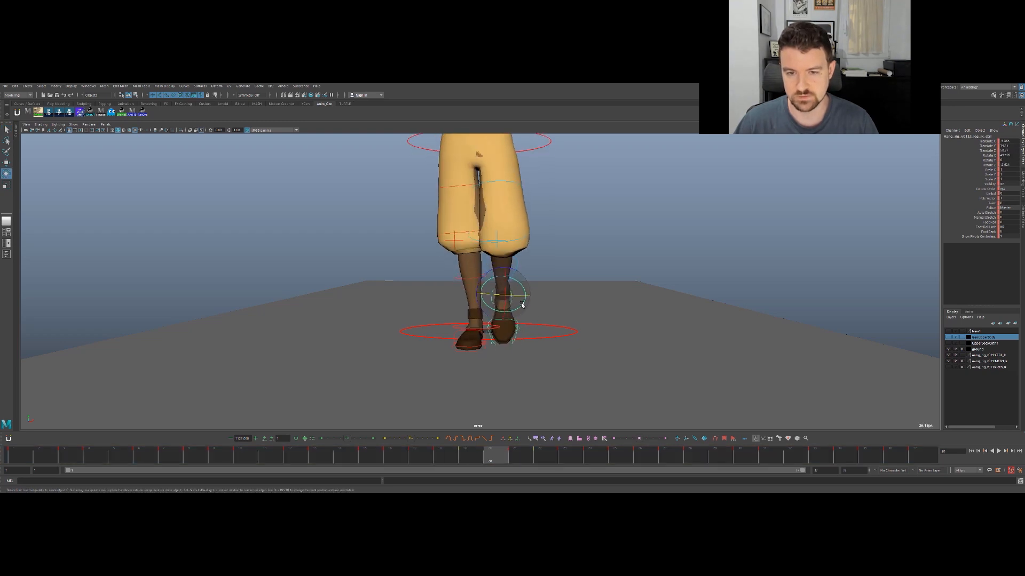
{"action": "key", "text": "period"}
{"action": "key", "text": "period"}
{"action": "key", "text": "comma"}
{"action": "key", "text": "comma"}
{"action": "key", "text": "comma"}
{"action": "key", "text": "comma"}
{"action": "key", "text": "comma"}
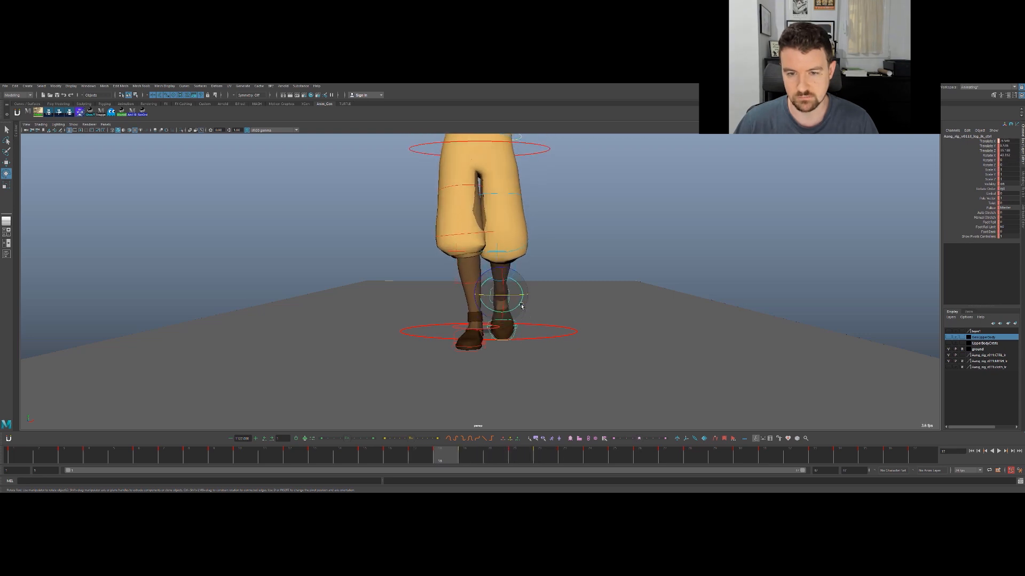
{"action": "key", "text": "period"}
{"action": "key", "text": "period"}
{"action": "key", "text": "period"}
{"action": "key", "text": "period"}
{"action": "key", "text": "period"}
{"action": "key", "text": "period"}
{"action": "key", "text": "period"}
{"action": "key", "text": "period"}
{"action": "key", "text": "period"}
- View the legs from the side, select the COG control, and isolate its Translate Y curve in the Graph Editor
{"action": "key", "text": "q"}
{"action": "left_click_drag", "start_coordinate": [579, 234], "coordinate": [512, 224], "text": "alt"}
{"action": "middle_click_drag", "start_coordinate": [570, 217], "coordinate": [538, 272], "text": "alt"}
{"action": "right_click_drag", "start_coordinate": [537, 272], "coordinate": [613, 252], "text": "alt"}
{"action": "left_click_drag", "start_coordinate": [555, 247], "coordinate": [552, 254], "text": "alt"}
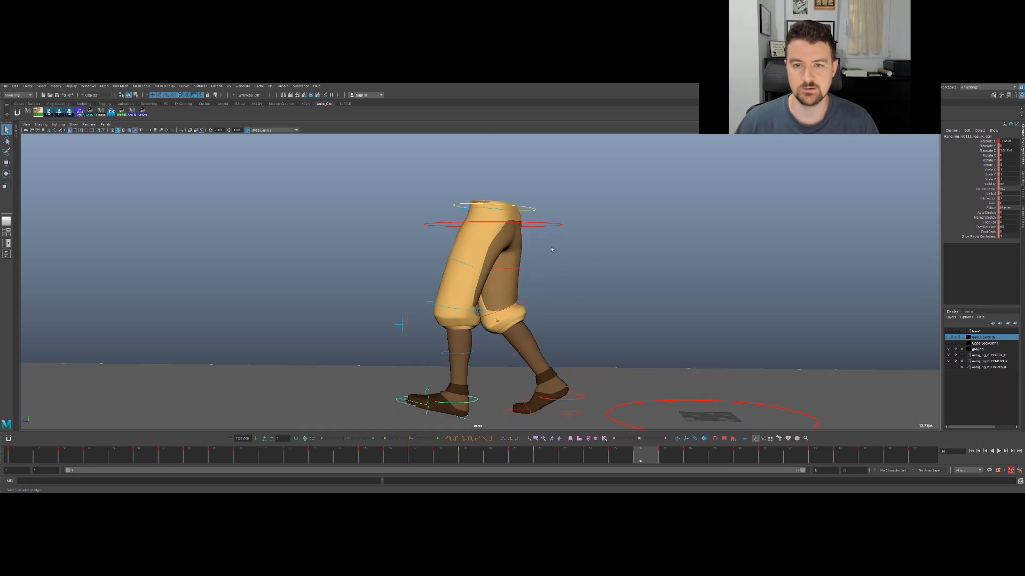
{"action": "left_click", "coordinate": [538, 207]}
{"action": "left_click_drag", "start_coordinate": [531, 209], "coordinate": [534, 215]}
{"action": "left_click", "coordinate": [561, 226]}
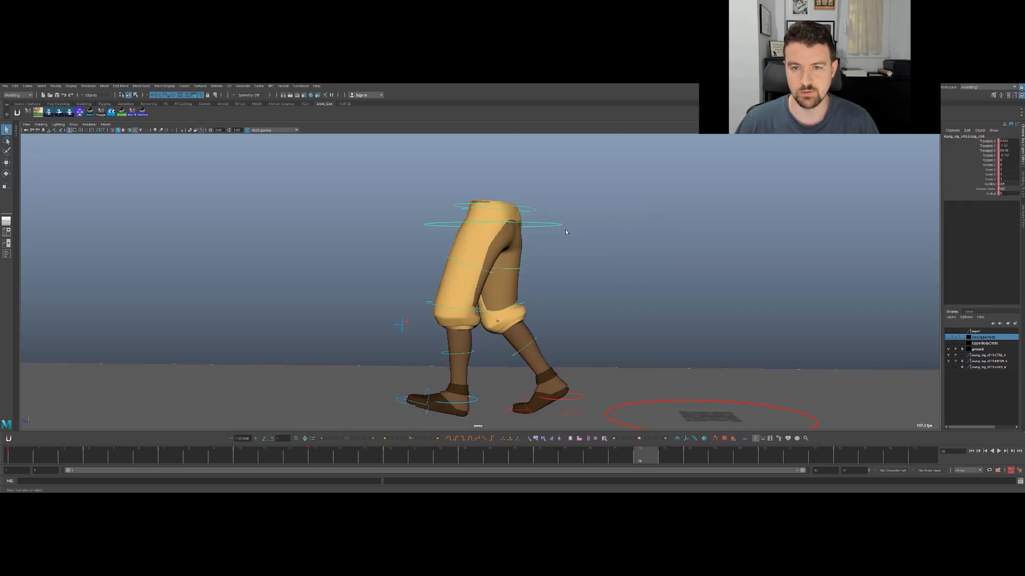
{"action": "key", "text": "space"}
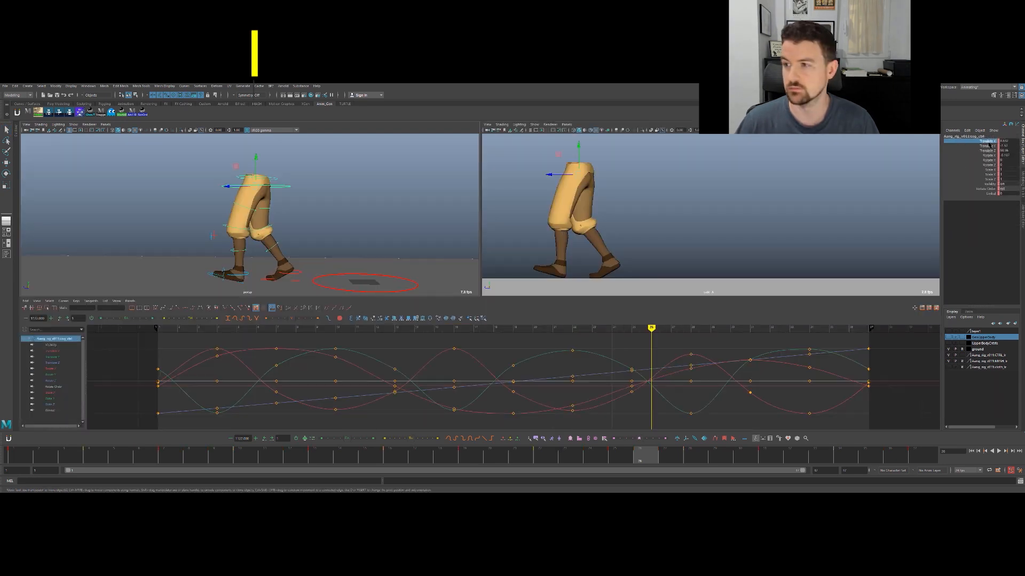
{"action": "left_click", "coordinate": [988, 146]}
{"action": "key", "text": "w"}
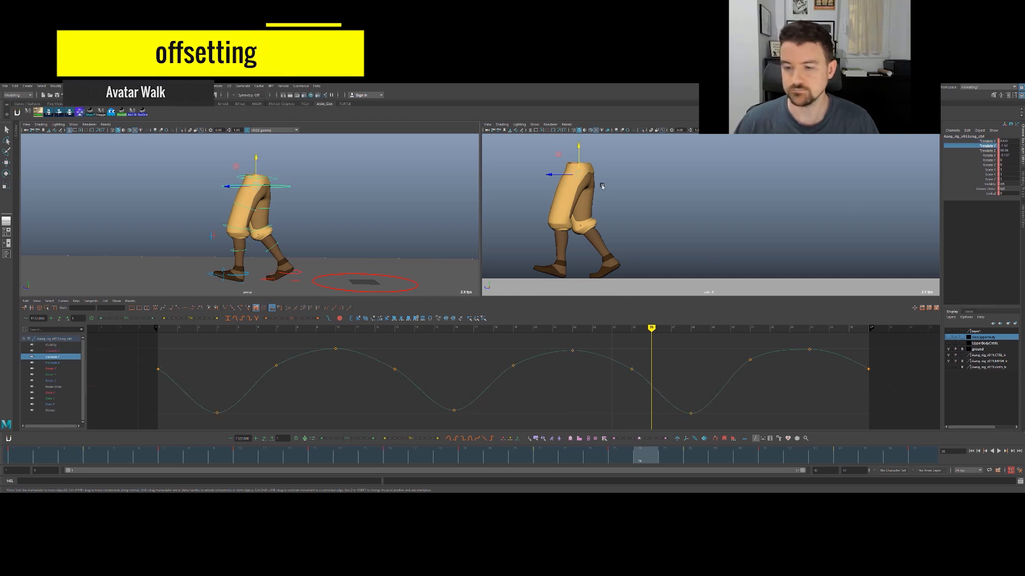
- Isolate the COG control's Rotate X curve and try moving its peak key at frame 4
{"action": "left_click_drag", "start_coordinate": [142, 453], "coordinate": [91, 453]}
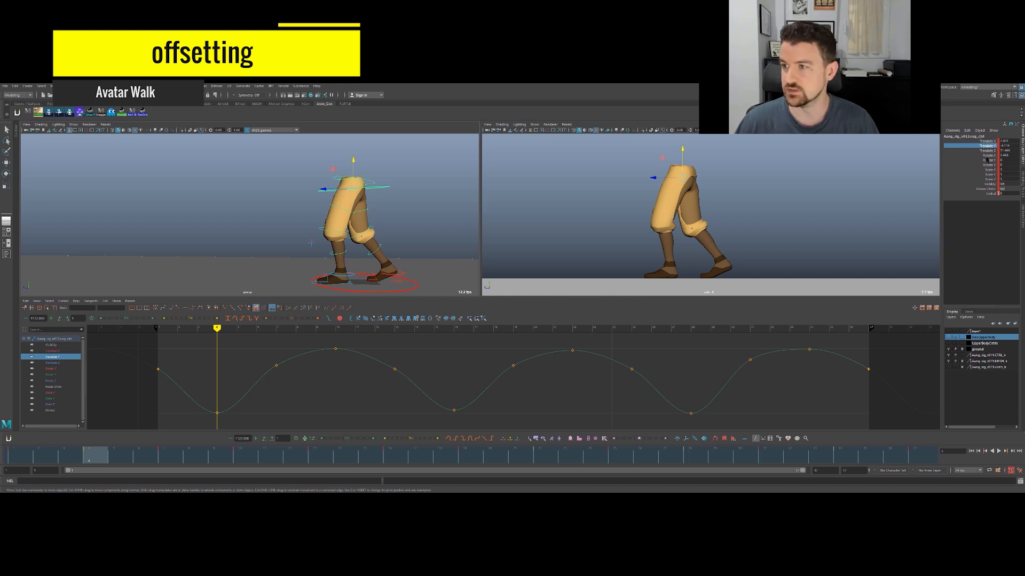
{"action": "left_click", "coordinate": [988, 156]}
{"action": "left_click", "coordinate": [216, 349]}
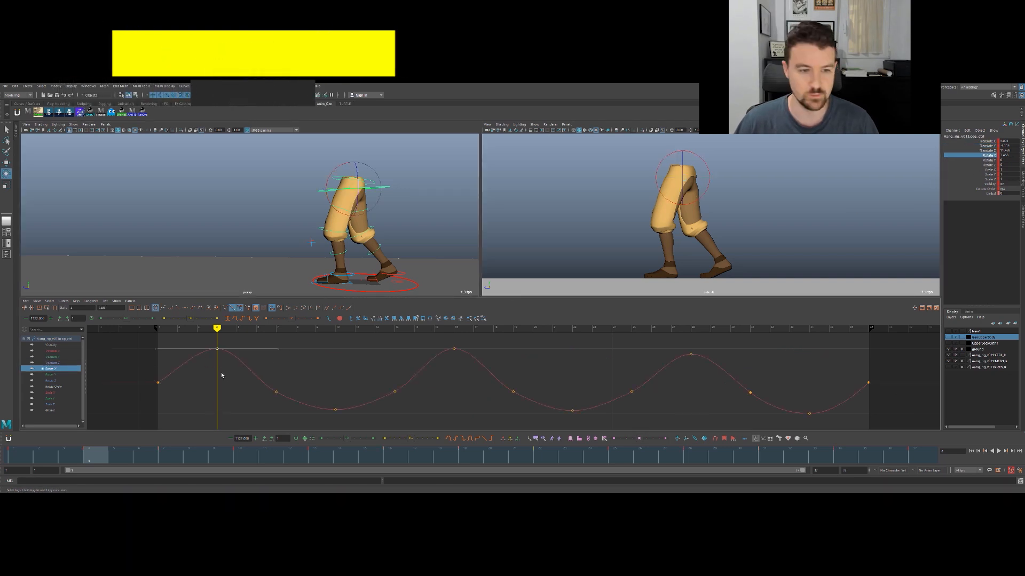
{"action": "middle_click_drag", "start_coordinate": [218, 378], "coordinate": [216, 369]}
{"action": "key", "text": "ctrl+z"}
- Select the hips control and try rotating it around X at frame 4
{"action": "key", "text": "q"}
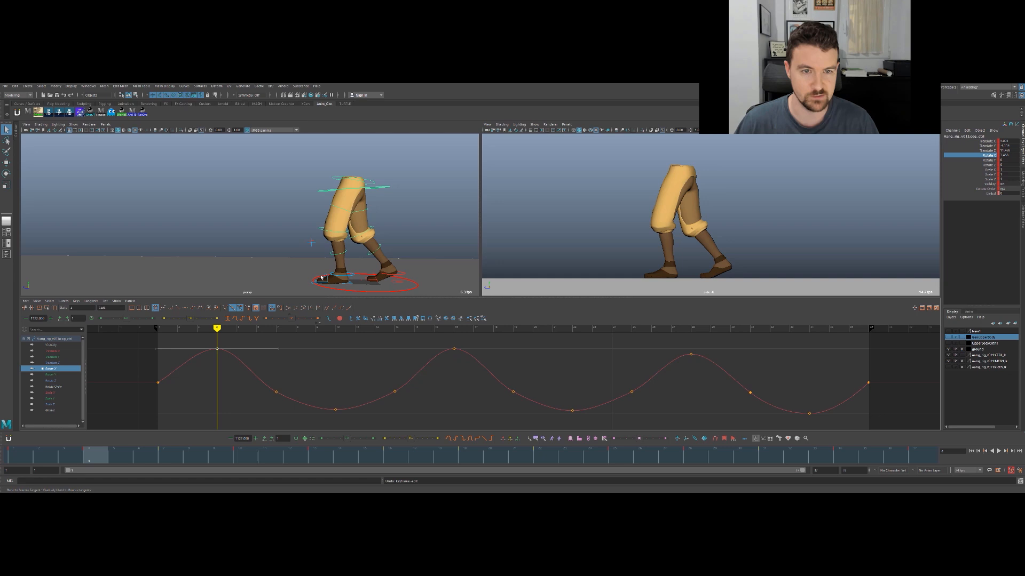
{"action": "left_click", "coordinate": [373, 180]}
{"action": "key", "text": "e"}
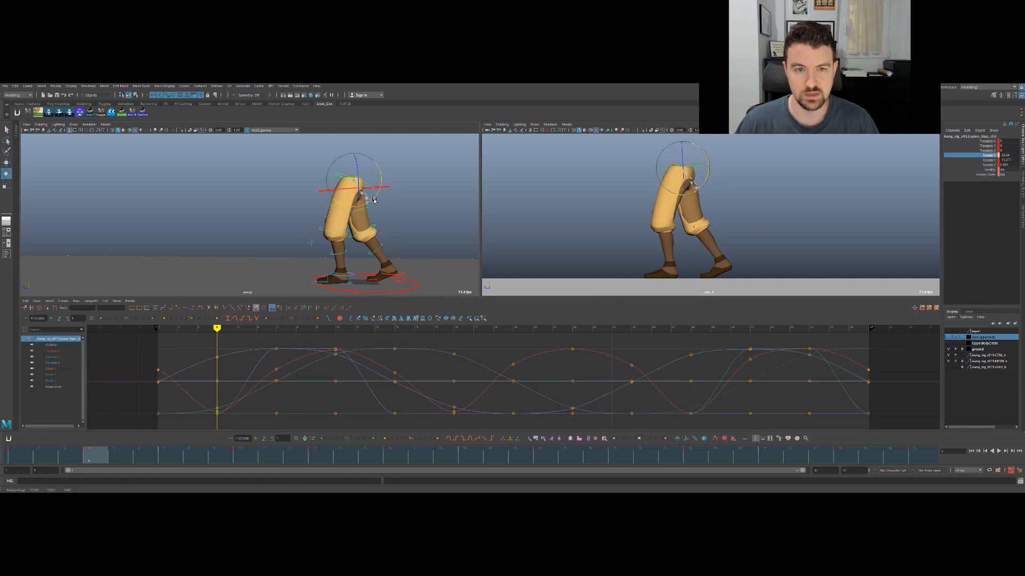
{"action": "key", "text": "ctrl+z"}
{"action": "key", "text": "q"}
{"action": "key", "text": "e"}
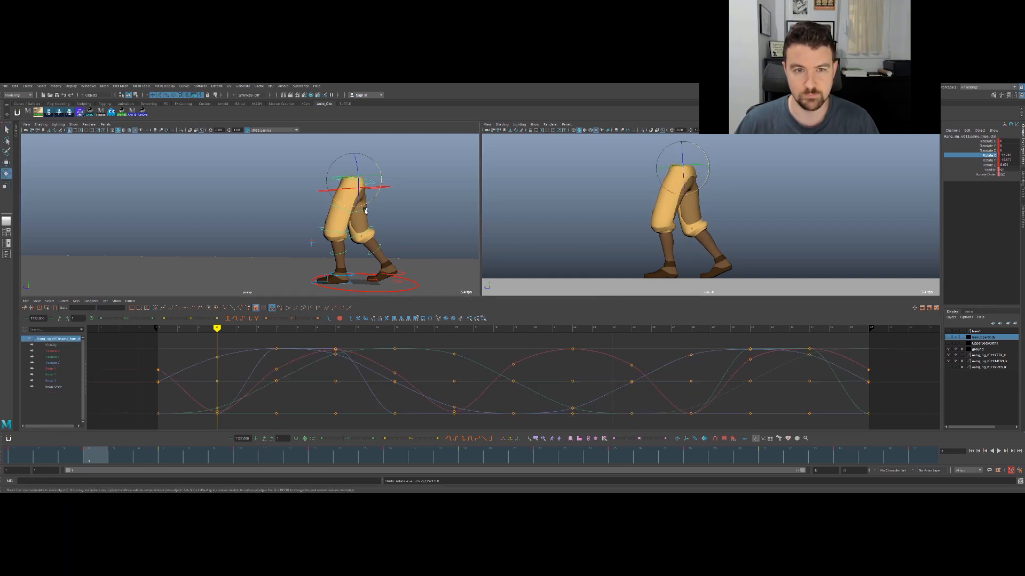
{"action": "key", "text": "q"}
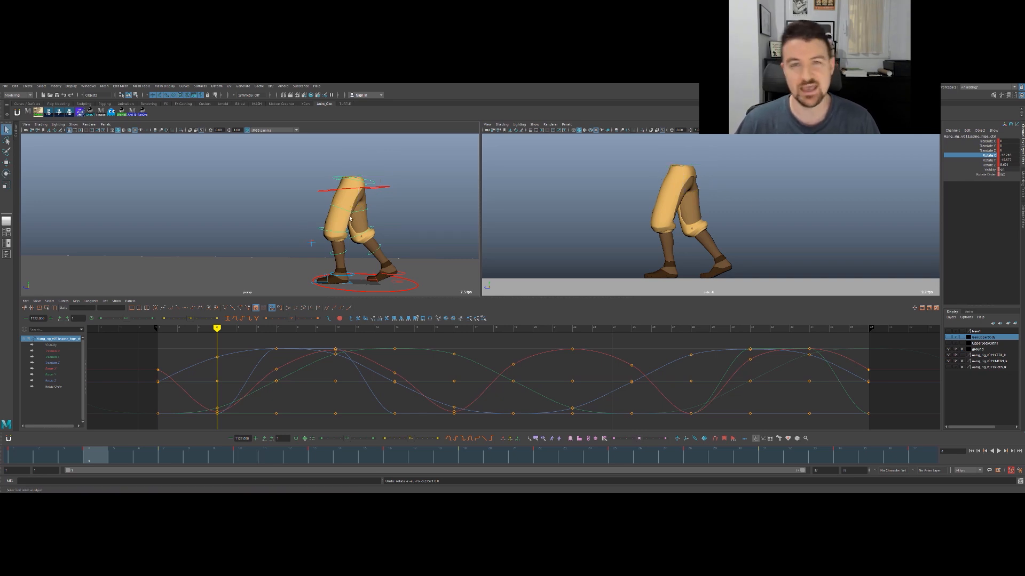
- Select the COG control again and isolate its Translate Y curve
{"action": "left_click", "coordinate": [374, 205]}
{"action": "key", "text": "w"}
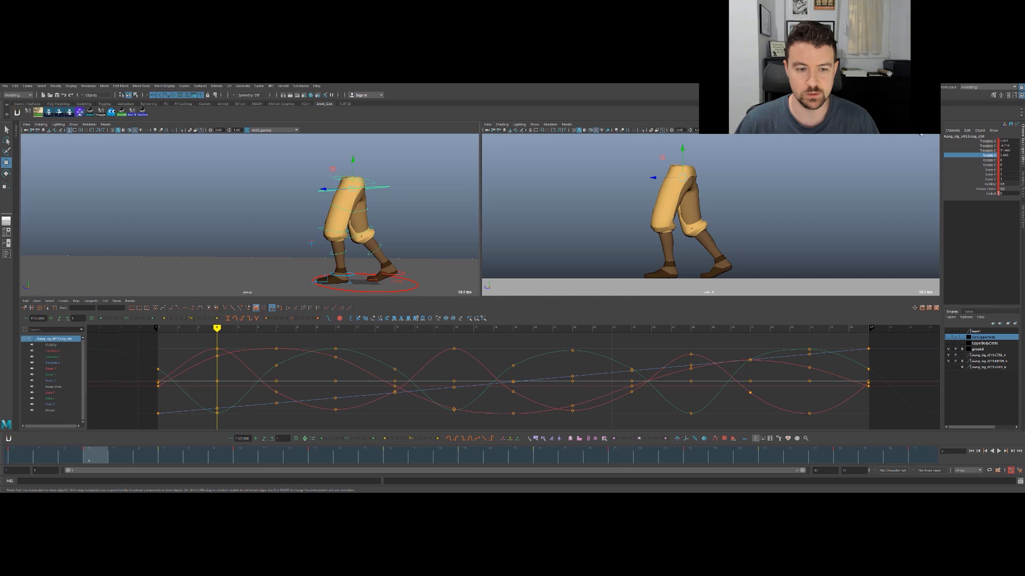
{"action": "left_click", "coordinate": [988, 146]}
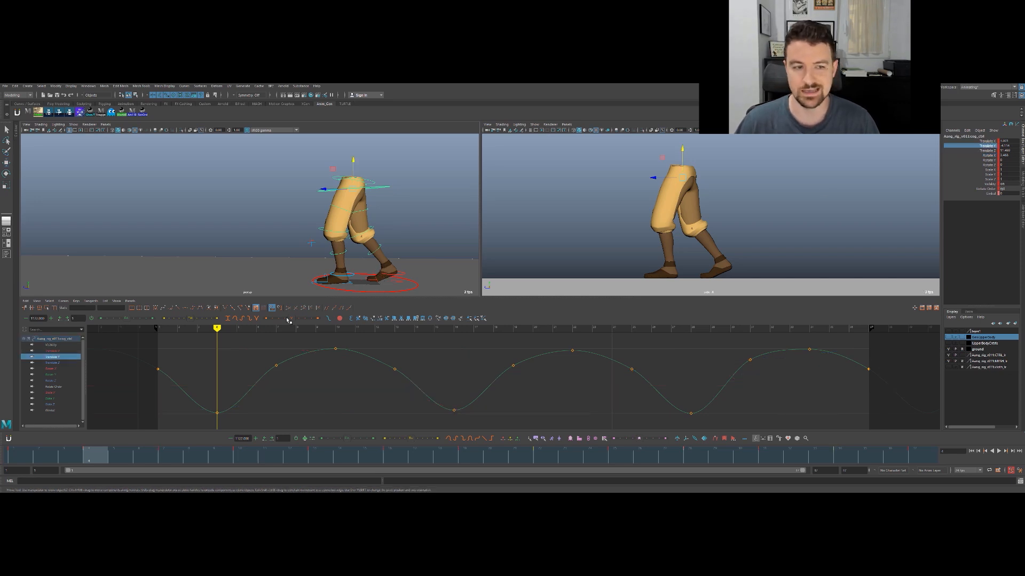
- Set the COG control's Rotate X curve to cycle beyond its keys and offset the whole curve one frame later
{"action": "left_click", "coordinate": [70, 369]}
{"action": "mouse_move", "coordinate": [275, 365]}
{"action": "right_mouse_down", "text": "alt"}
{"action": "mouse_move", "coordinate": [245, 377]}
{"action": "mouse_move", "coordinate": [272, 369]}
{"action": "right_mouse_up", "text": "alt"}
{"action": "left_click_drag", "start_coordinate": [255, 354], "coordinate": [827, 414]}
{"action": "key", "text": "f"}
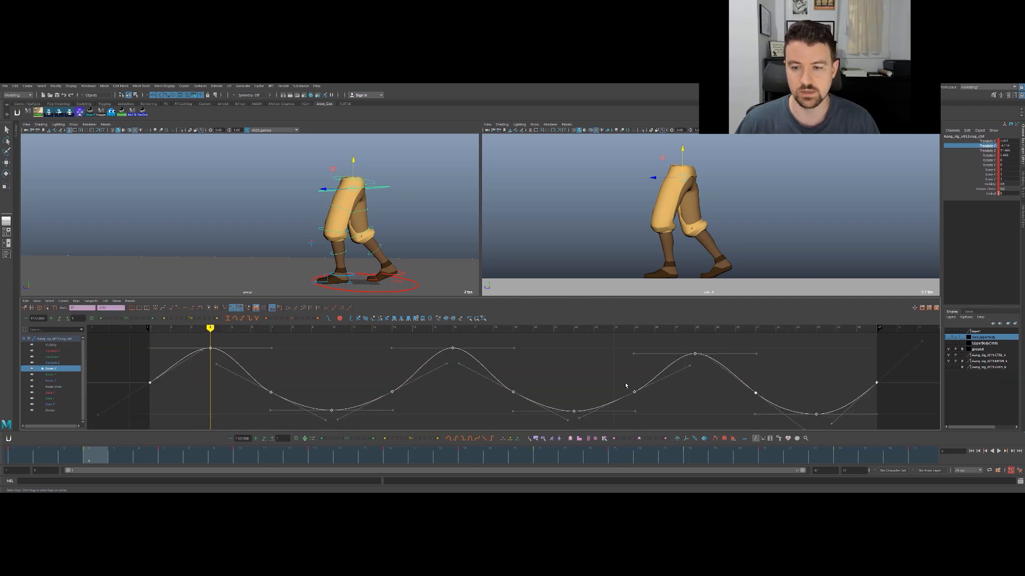
{"action": "mouse_move", "coordinate": [605, 382]}
{"action": "right_mouse_down", "text": "alt"}
{"action": "mouse_move", "coordinate": [587, 382]}
{"action": "mouse_move", "coordinate": [599, 376]}
{"action": "right_mouse_up", "text": "alt"}
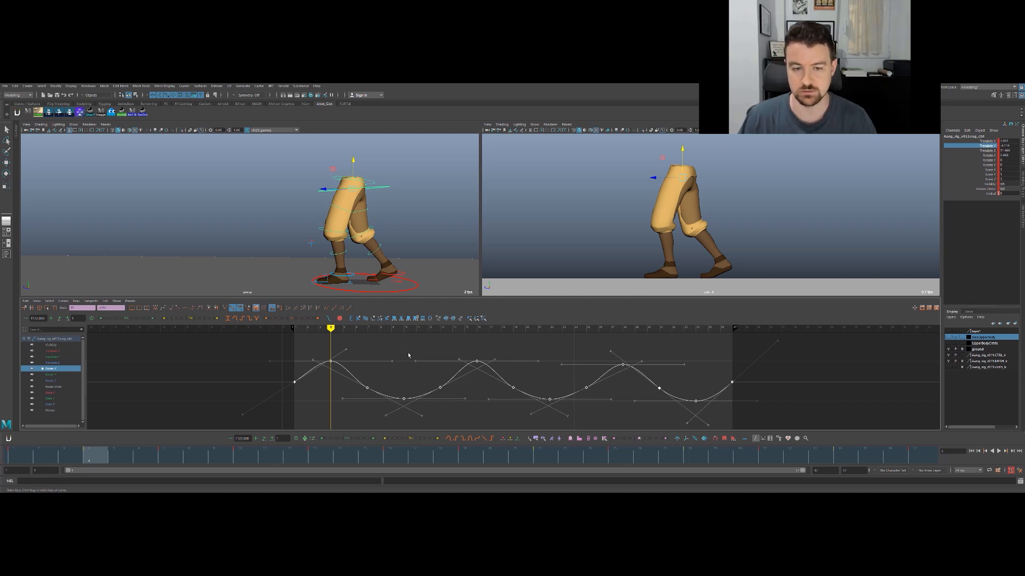
{"action": "left_click", "coordinate": [326, 309]}
{"action": "left_click", "coordinate": [301, 359]}
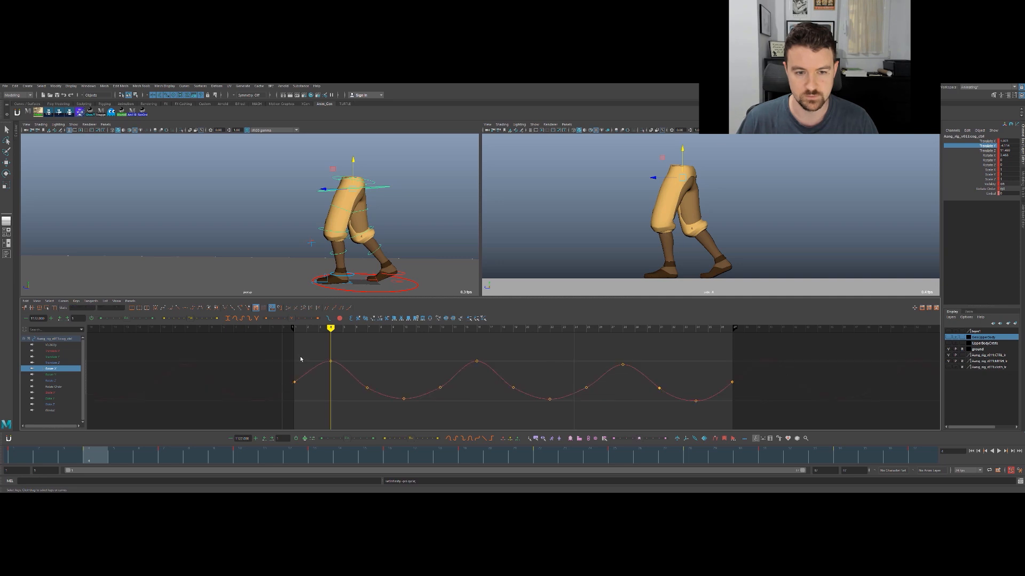
{"action": "left_click_drag", "start_coordinate": [471, 430], "coordinate": [798, 443]}
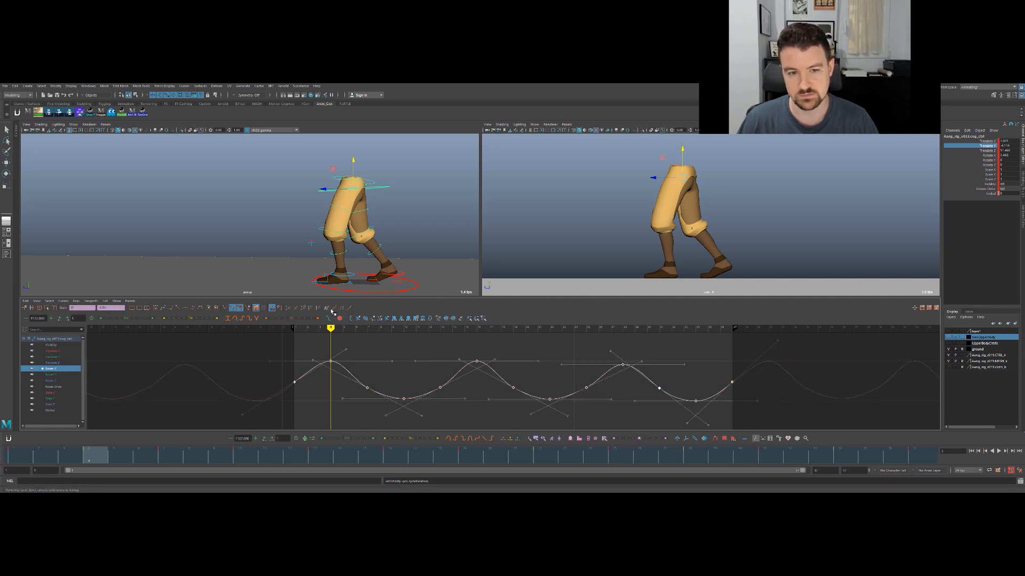
{"action": "middle_click_drag", "start_coordinate": [380, 351], "coordinate": [386, 351], "text": "shift"}
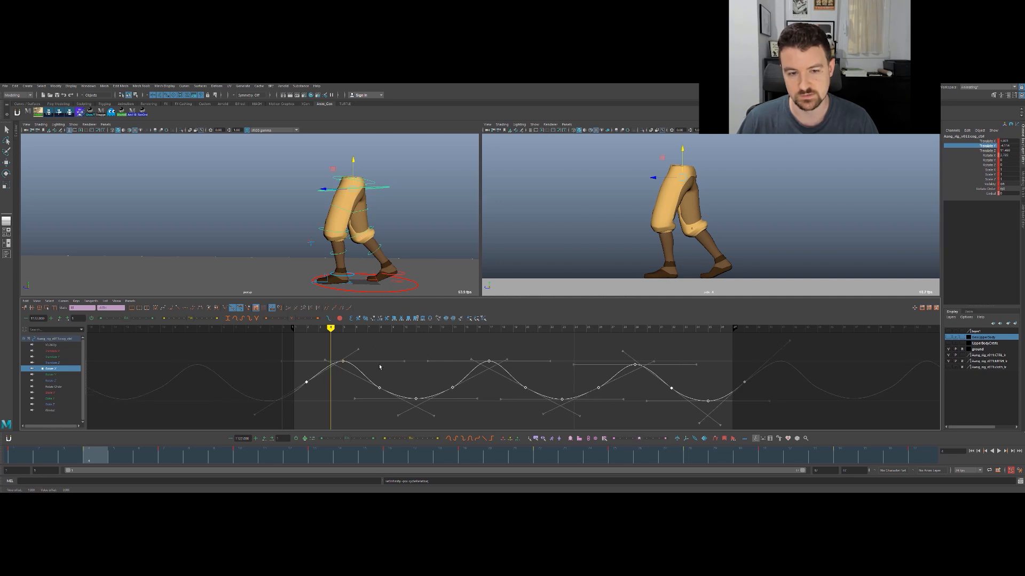
- Scrub and play the walk cycle to review the offset COG rotation
{"action": "mouse_move", "coordinate": [106, 453]}
{"action": "left_mouse_down"}
{"action": "mouse_move", "coordinate": [45, 455]}
{"action": "mouse_move", "coordinate": [122, 461]}
{"action": "left_mouse_up"}
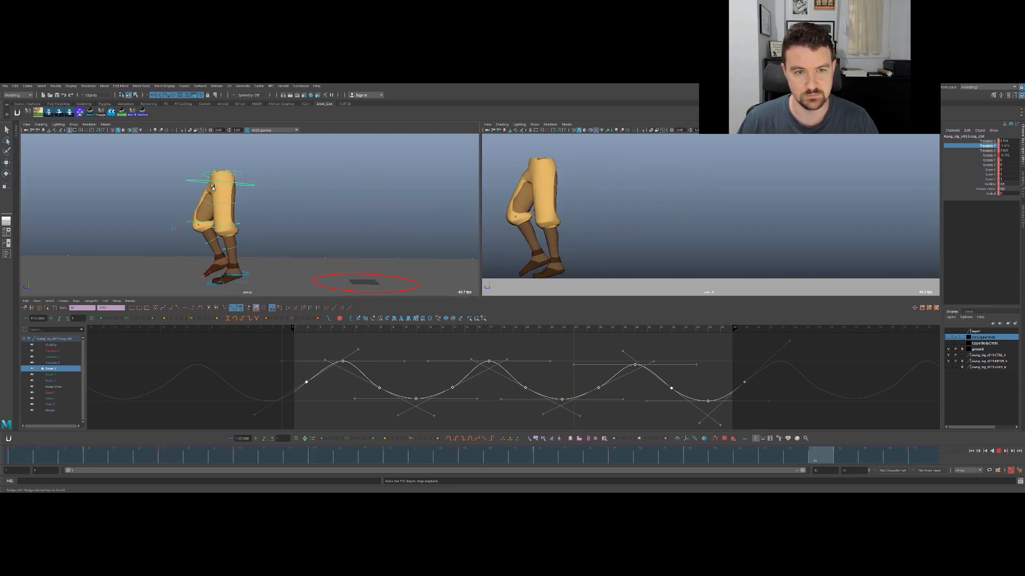
{"action": "key", "text": "Escape"}
{"action": "key", "text": "alt+v"}
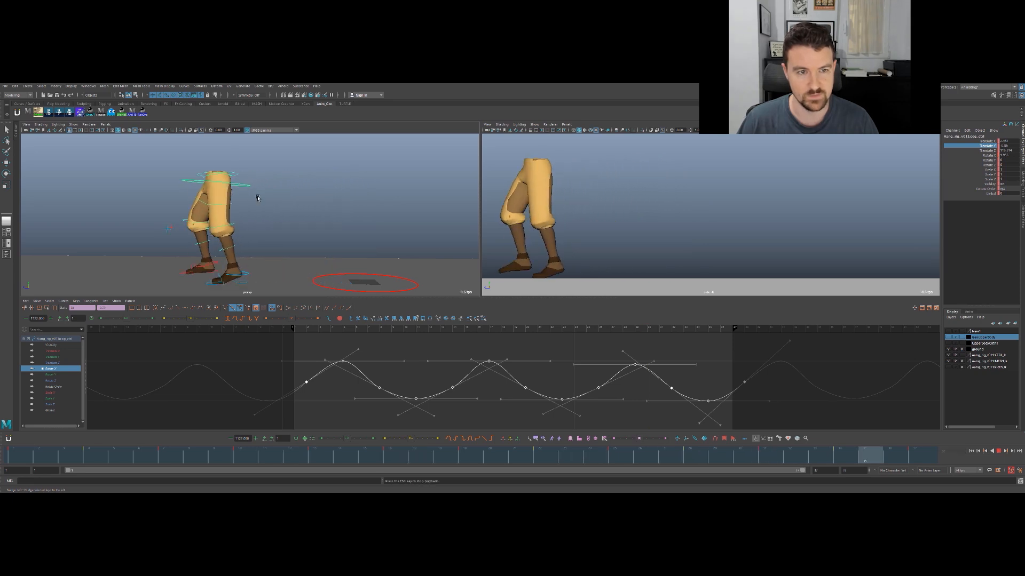
{"action": "key", "text": "alt+v"}
{"action": "key", "text": "q"}
- Select the hips control, set its Rotate X curve to cycle beyond its keys, and offset the whole curve one frame later
{"action": "left_click", "coordinate": [380, 177]}
{"action": "left_click", "coordinate": [364, 178]}
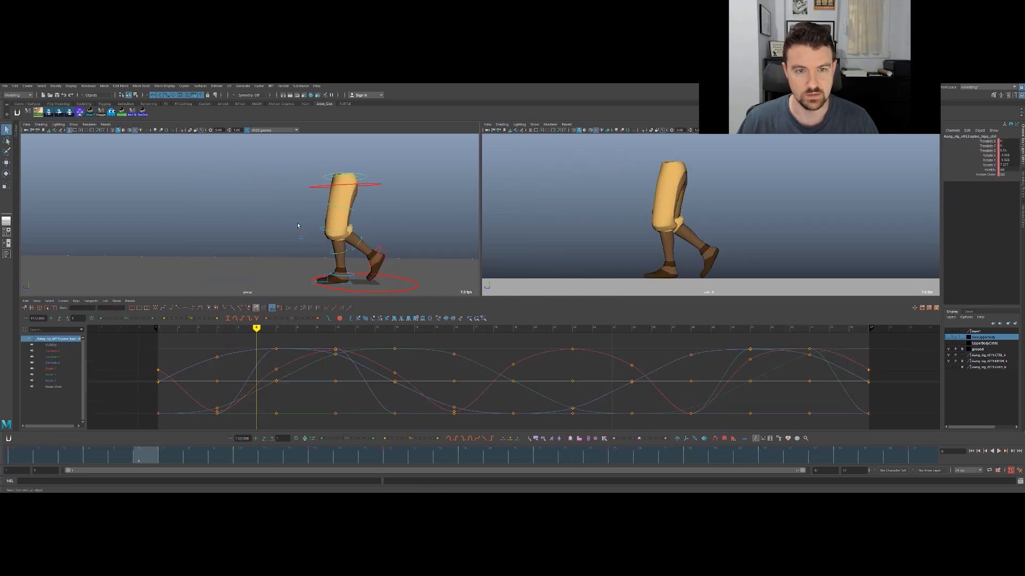
{"action": "left_click", "coordinate": [53, 369]}
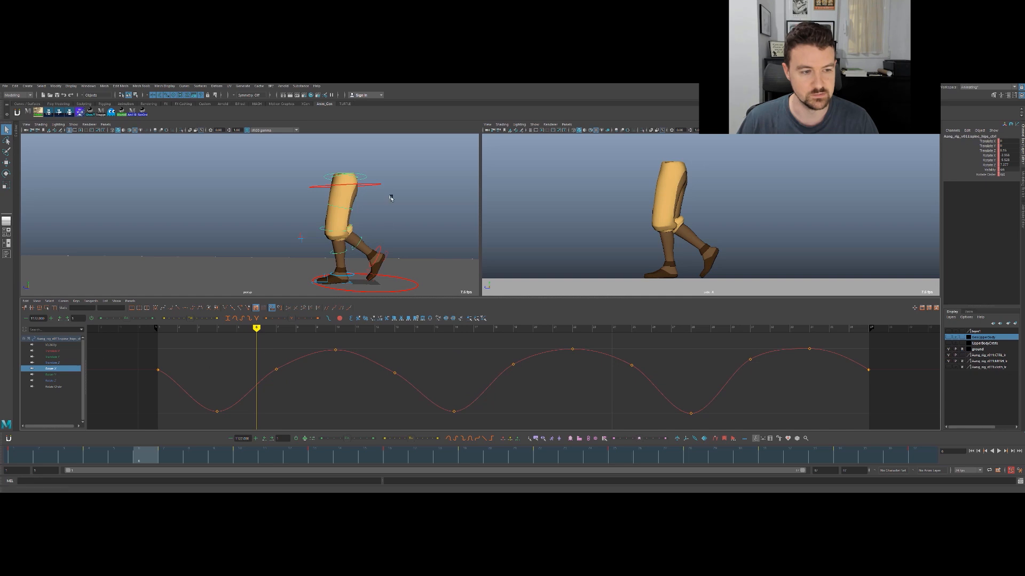
{"action": "key", "text": "e"}
{"action": "right_click_drag", "start_coordinate": [254, 373], "coordinate": [244, 380], "text": "alt"}
{"action": "left_click_drag", "start_coordinate": [264, 352], "coordinate": [723, 407]}
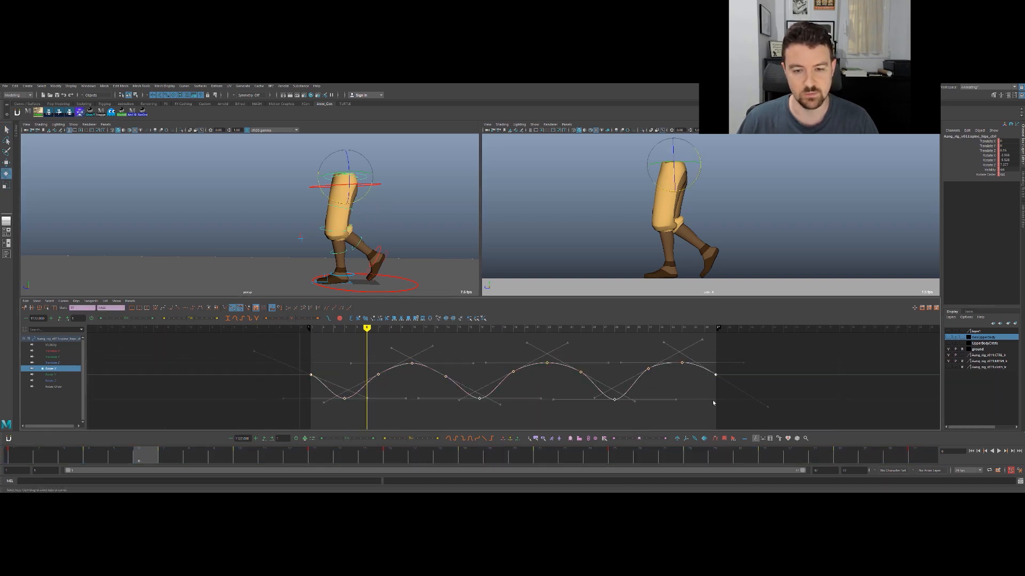
{"action": "left_click", "coordinate": [342, 309]}
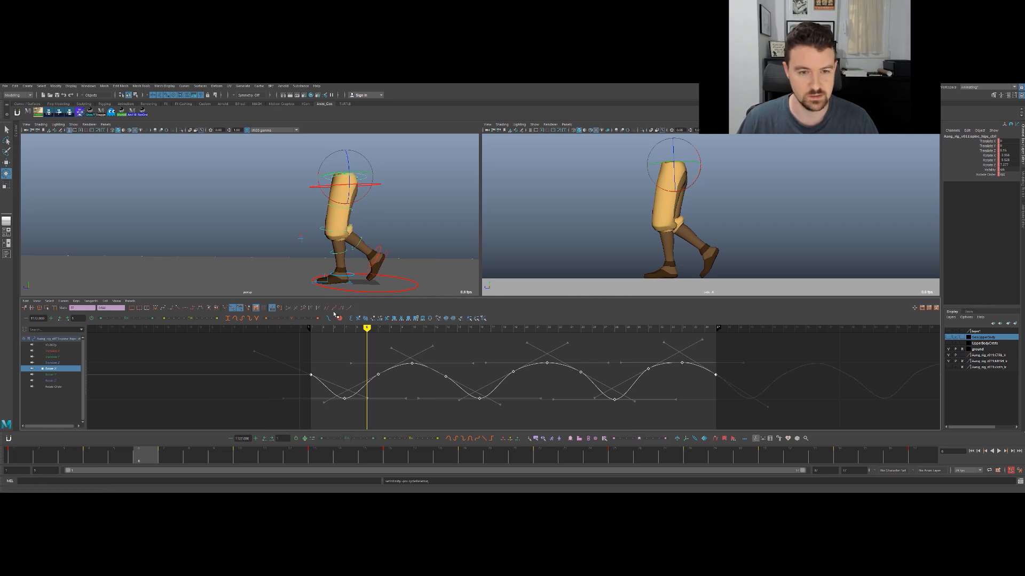
{"action": "left_click", "coordinate": [326, 309]}
{"action": "middle_click_drag", "start_coordinate": [358, 358], "coordinate": [367, 359], "text": "shift"}
- Play and scrub the walk, try rotating the hips control, and undo that rotation
{"action": "key", "text": "alt+v"}
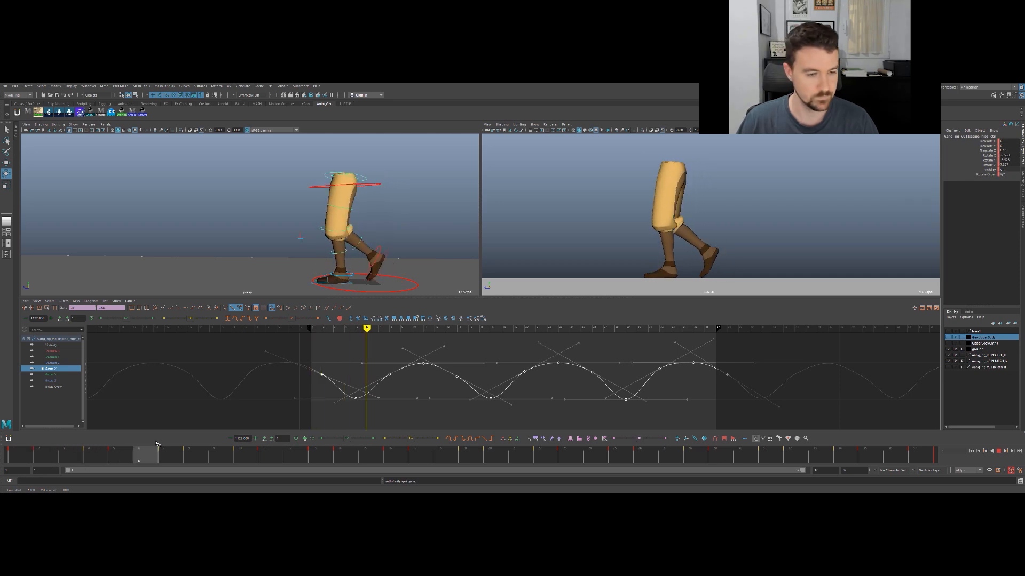
{"action": "left_click_drag", "start_coordinate": [460, 390], "coordinate": [231, 191]}
{"action": "key", "text": "q"}
{"action": "key", "text": "e"}
{"action": "left_click_drag", "start_coordinate": [381, 175], "coordinate": [380, 175]}
{"action": "key", "text": "ctrl+z"}
{"action": "key", "text": "q"}
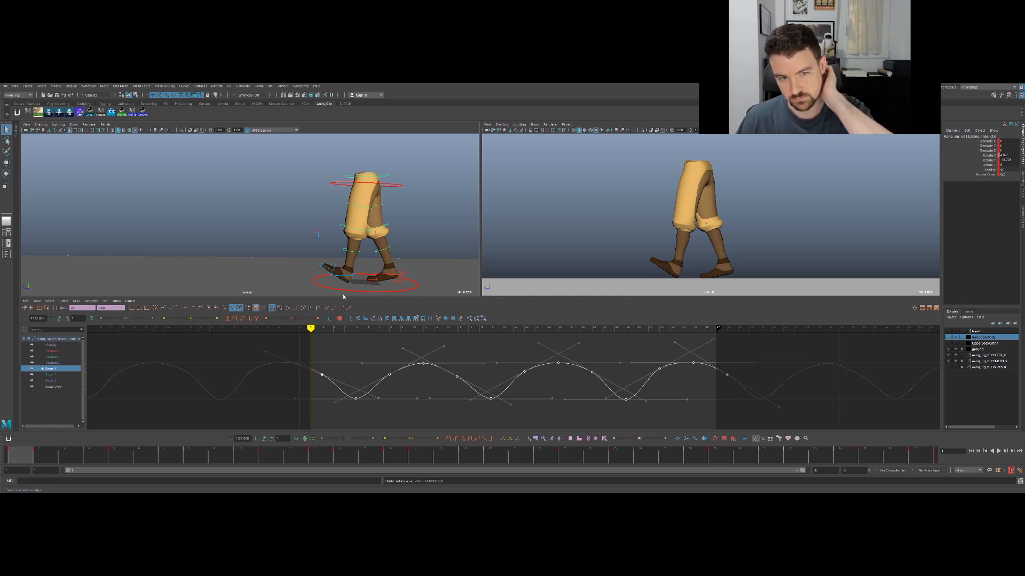
- Play the walk cycle in short bursts to check the offset hip rotation
{"action": "key", "text": "alt+v"}
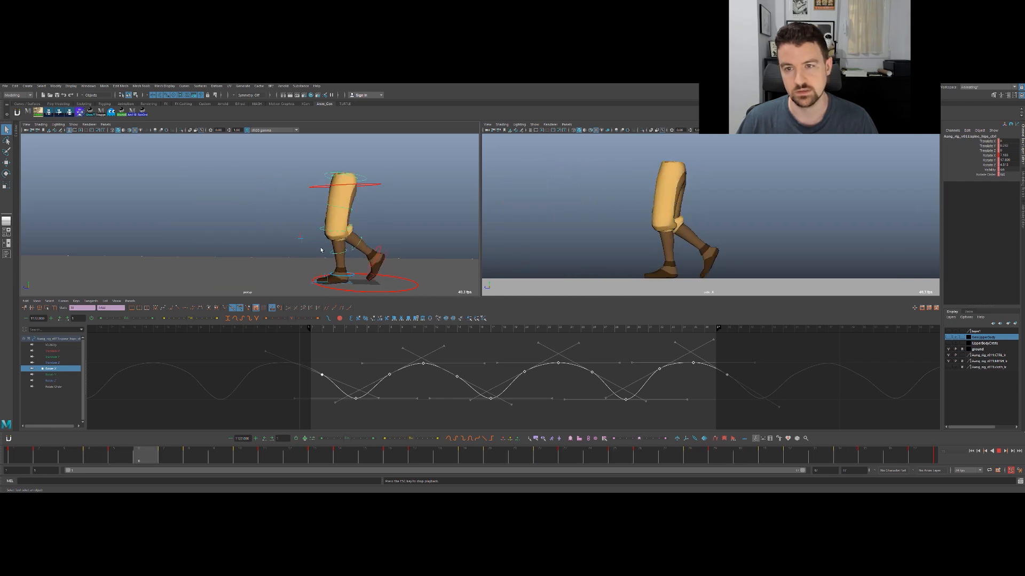
{"action": "key", "text": "alt+v"}
{"action": "key", "text": "alt+v"}
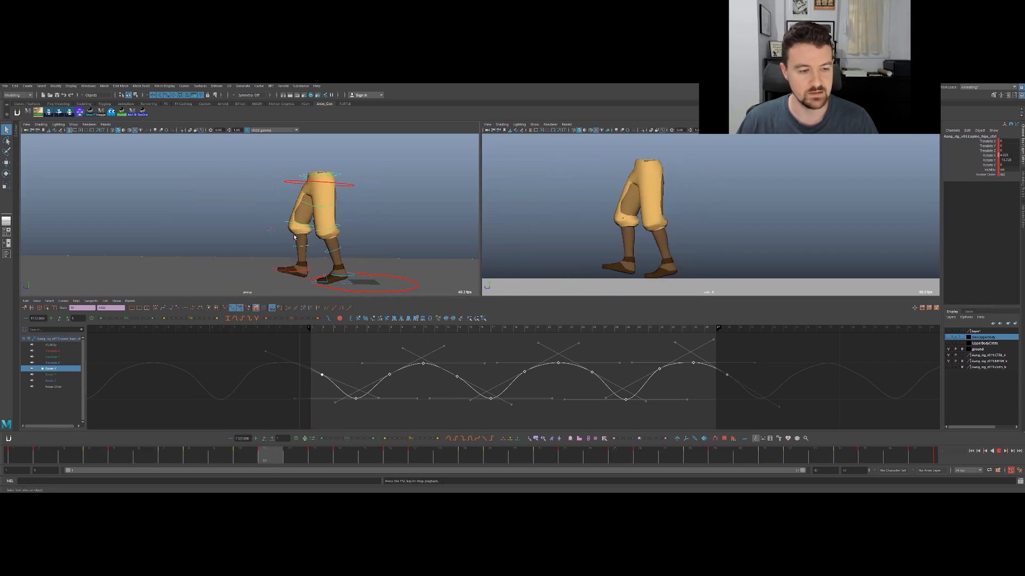
- Deselect everything, maximize the side camera view, and show the rig controls in it
{"action": "key", "text": "alt+v"}
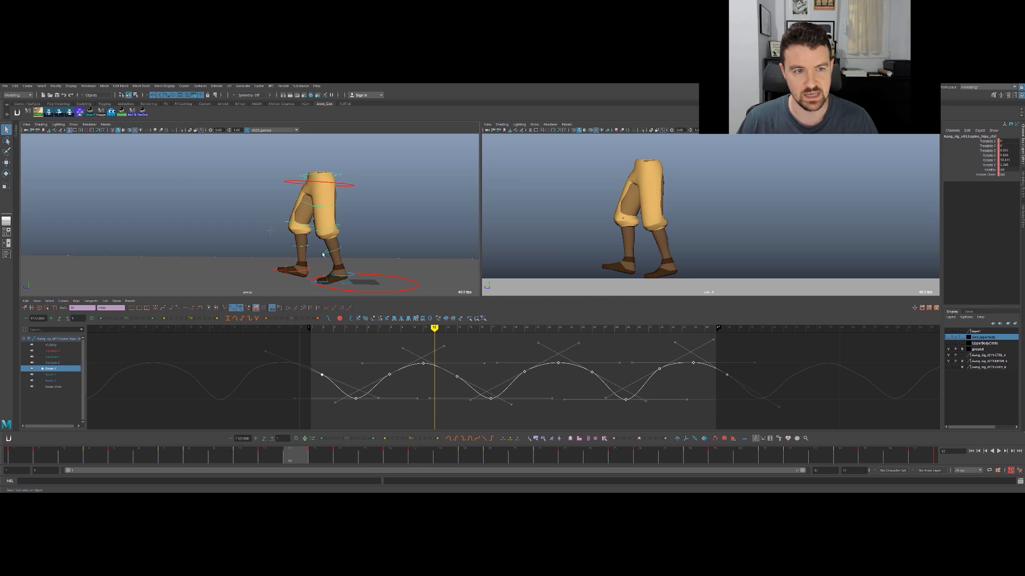
{"action": "key", "text": "space"}
{"action": "left_click", "coordinate": [728, 267]}
{"action": "key", "text": "alt+v"}
{"action": "key", "text": "alt+v"}
{"action": "key", "text": "space"}
{"action": "key", "text": "space"}
{"action": "key", "text": "alt+c"}
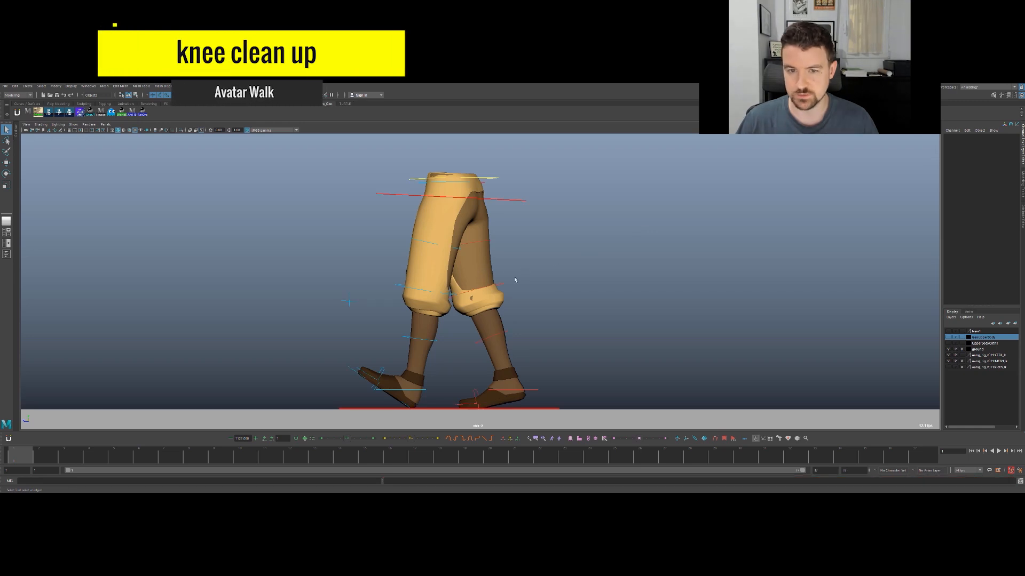
- Display a motion trail for the leading leg's knee control and hide the rig controls in a close-up of the knees
{"action": "left_click_drag", "start_coordinate": [393, 281], "coordinate": [400, 290]}
{"action": "key", "text": "w"}
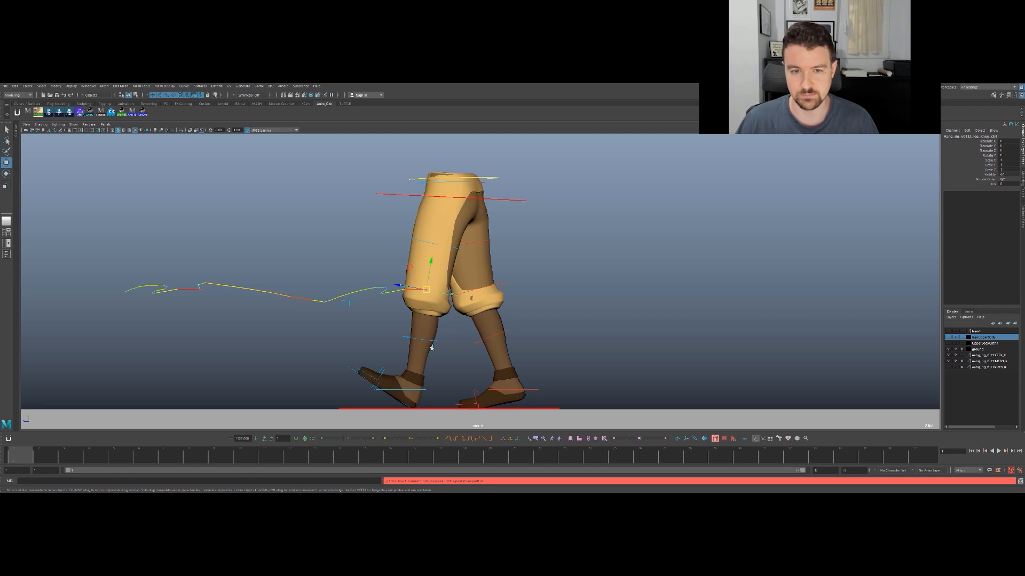
{"action": "mouse_move", "coordinate": [60, 450]}
{"action": "left_mouse_down"}
{"action": "mouse_move", "coordinate": [120, 454]}
{"action": "mouse_move", "coordinate": [46, 454]}
{"action": "left_mouse_up"}
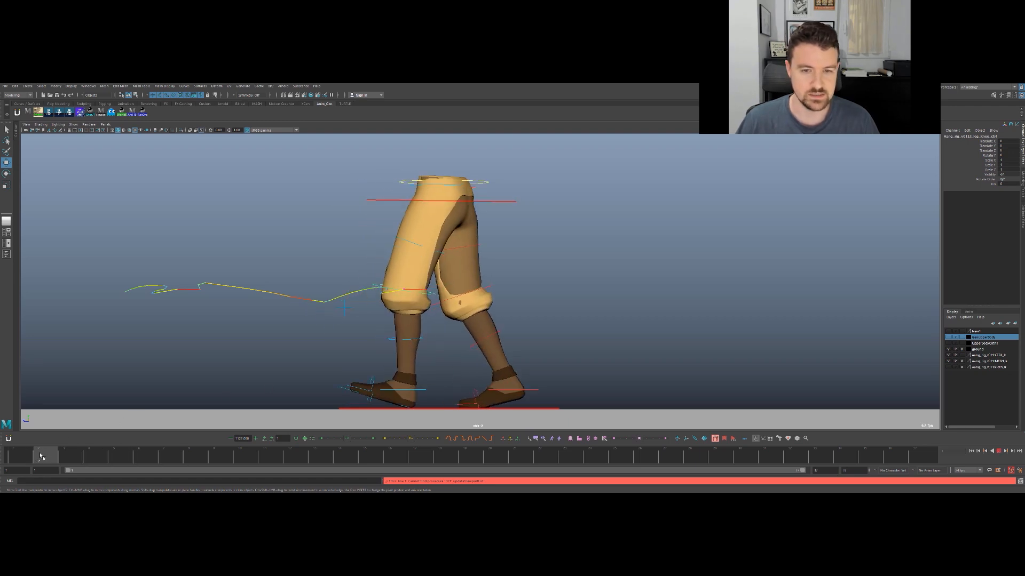
{"action": "middle_click_drag", "start_coordinate": [376, 348], "coordinate": [477, 298], "text": "alt"}
{"action": "scroll", "coordinate": [457, 294], "scroll_direction": "up", "scroll_amount": 2}
{"action": "scroll", "coordinate": [477, 298], "scroll_direction": "up", "scroll_amount": 3}
{"action": "key", "text": "q"}
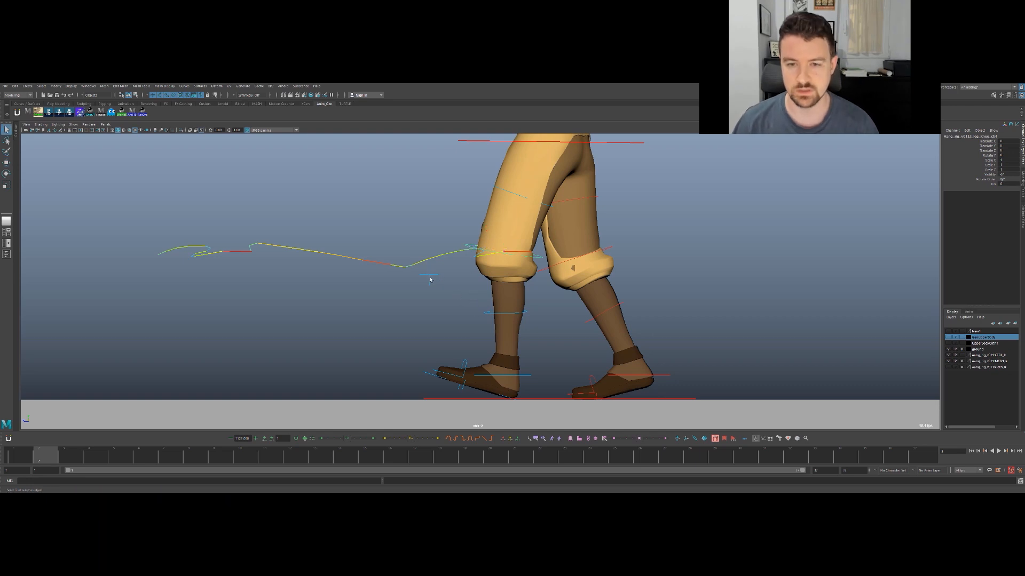
{"action": "scroll", "coordinate": [450, 287], "scroll_direction": "up", "scroll_amount": 2}
{"action": "key", "text": "alt+1"}
- Play and step through the walk frame by frame, examining the knee's path along its motion trail for pops
{"action": "key", "text": "alt+v"}
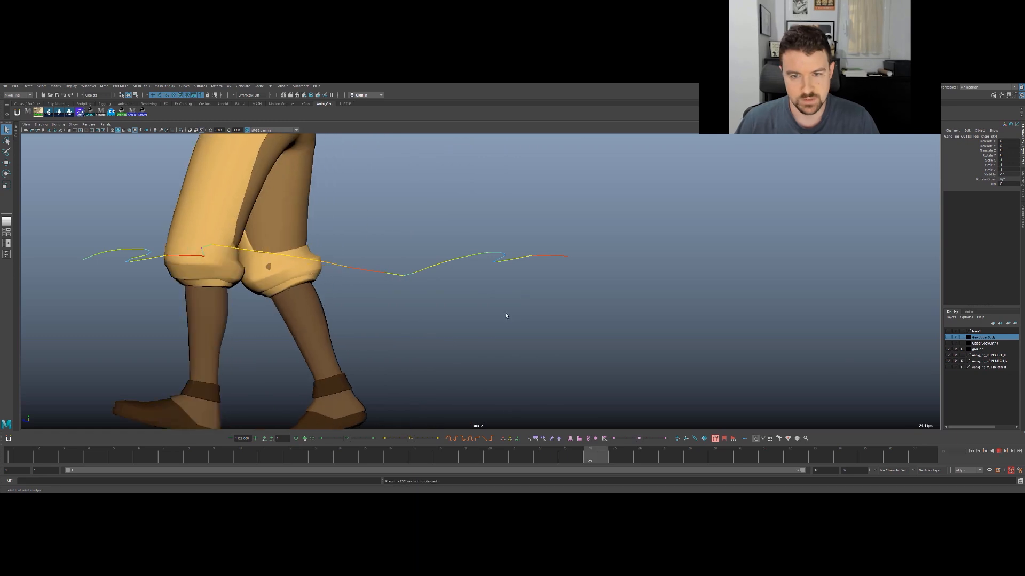
{"action": "key", "text": "alt+v"}
{"action": "mouse_move", "coordinate": [160, 452]}
{"action": "left_mouse_down"}
{"action": "mouse_move", "coordinate": [270, 452]}
{"action": "mouse_move", "coordinate": [189, 453]}
{"action": "left_mouse_up"}
{"action": "key", "text": "alt+period"}
{"action": "key", "text": "alt+period"}
{"action": "key", "text": "alt+period"}
{"action": "key", "text": "alt+period"}
{"action": "key", "text": "alt+period"}
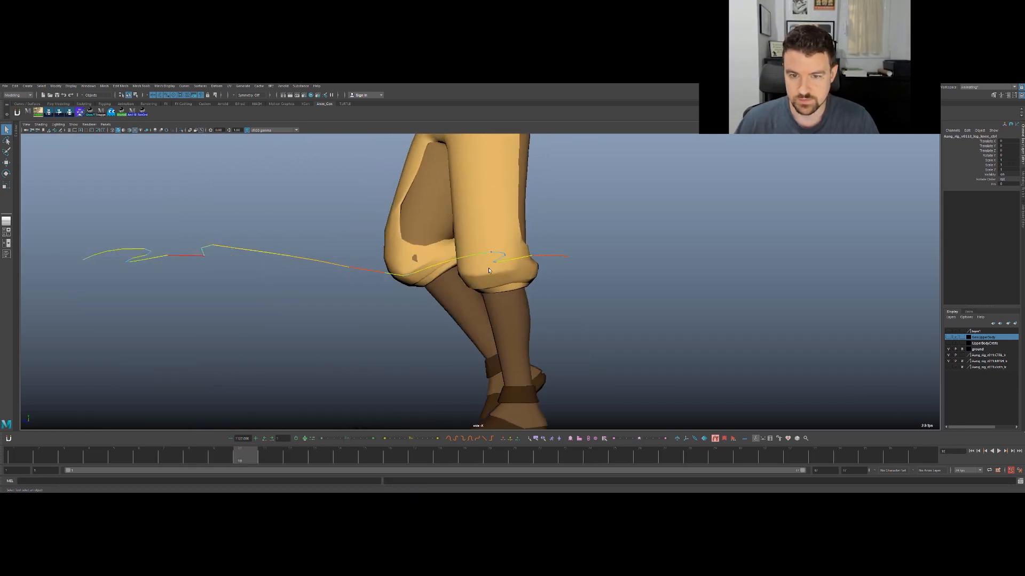
{"action": "left_click_drag", "start_coordinate": [196, 452], "coordinate": [22, 439]}
{"action": "key", "text": "alt+period"}
{"action": "key", "text": "alt+comma"}
{"action": "key", "text": "alt+period"}
{"action": "key", "text": "alt+period"}
{"action": "key", "text": "alt+period"}
{"action": "key", "text": "alt+period"}
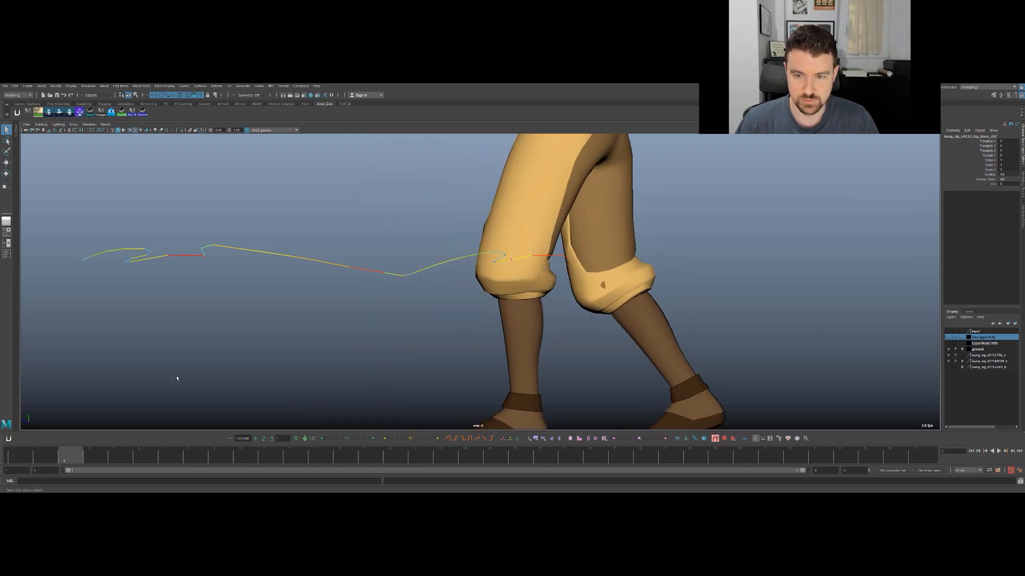
{"action": "key", "text": "alt+comma"}
{"action": "key", "text": "alt+period"}
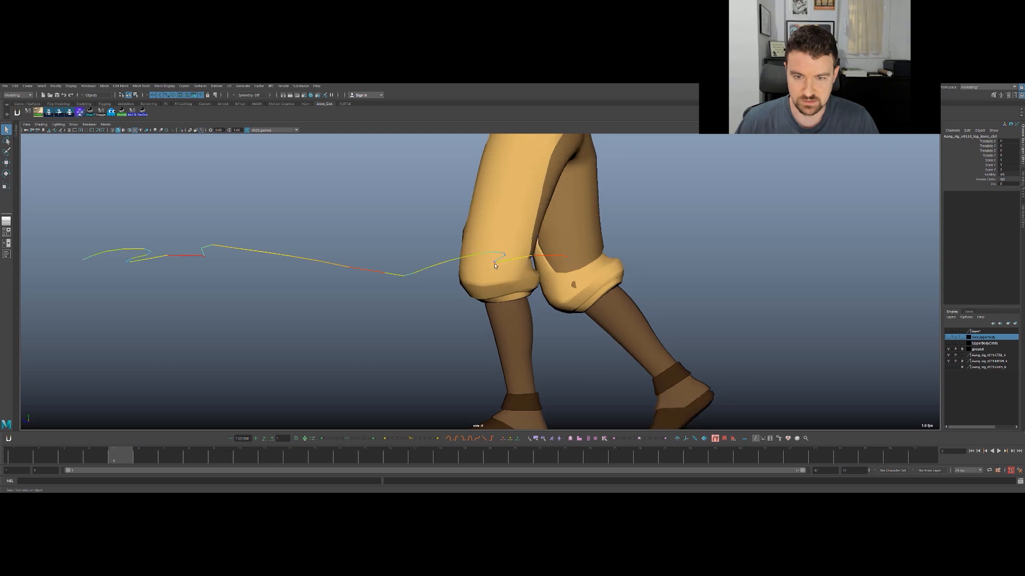
{"action": "key", "text": "alt+comma"}
{"action": "key", "text": "alt+period"}
{"action": "key", "text": "alt+comma"}
{"action": "key", "text": "alt+period"}
{"action": "key", "text": "alt+period"}
{"action": "key", "text": "alt+period"}
{"action": "key", "text": "alt+period"}
{"action": "key", "text": "alt+period"}
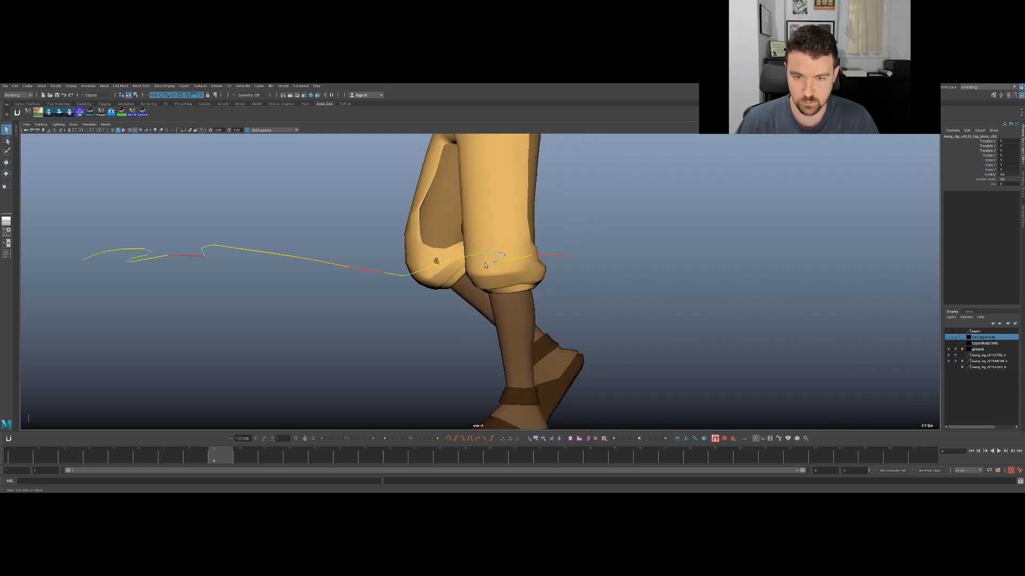
- Replay and scrub the opening frames from frame 1 to examine how the knee bends after heel contact
{"action": "key", "text": "alt+v"}
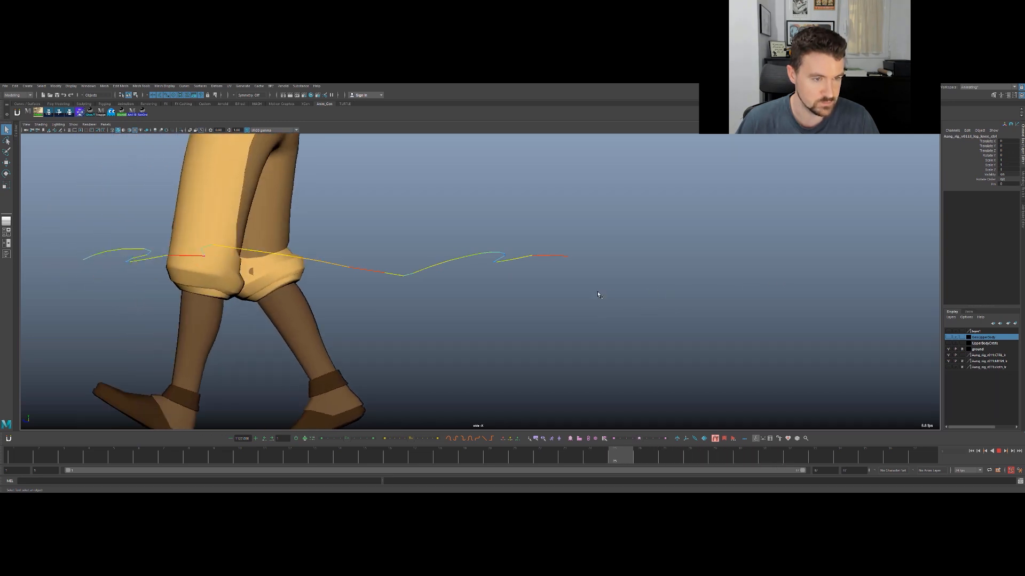
{"action": "key", "text": "Escape"}
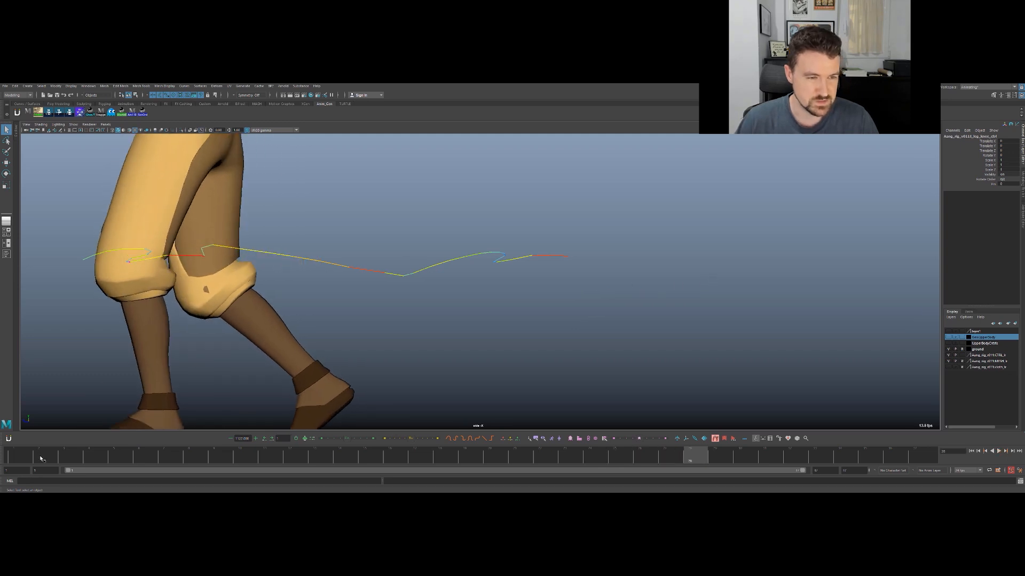
{"action": "left_click", "coordinate": [20, 459]}
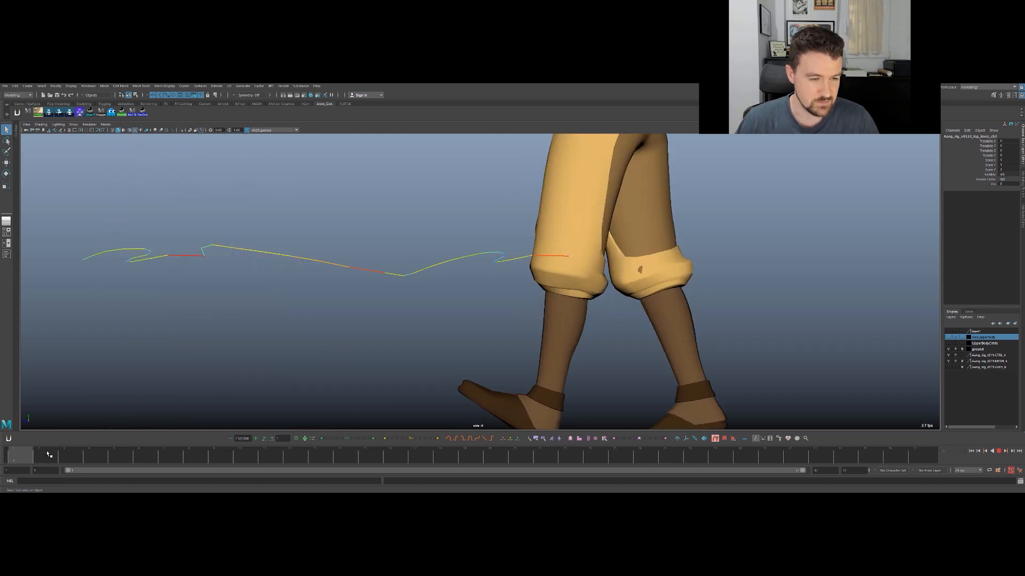
{"action": "key", "text": "alt+v"}
{"action": "left_click_drag", "start_coordinate": [48, 452], "coordinate": [12, 452]}
{"action": "key", "text": "alt+v"}
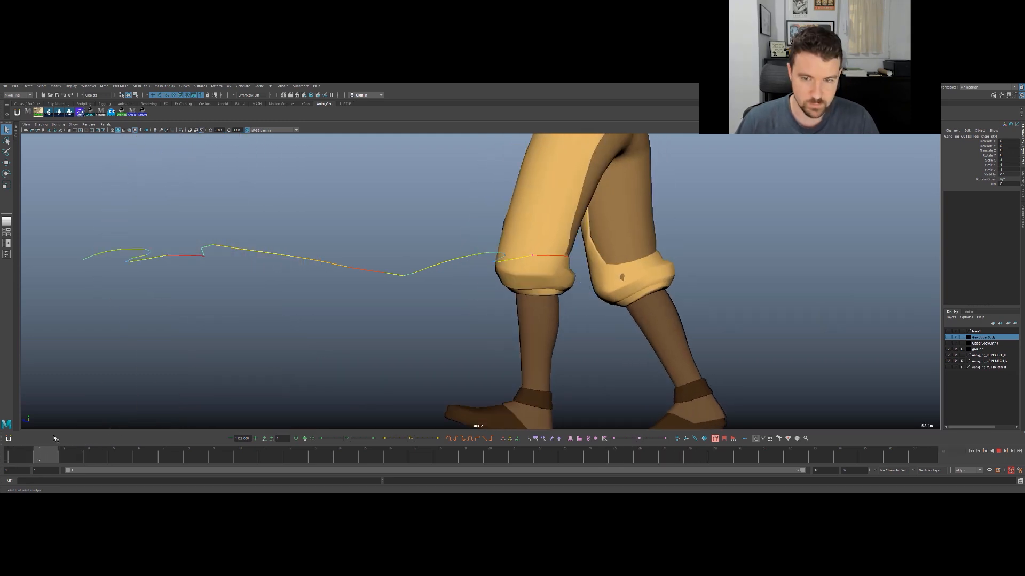
{"action": "key", "text": "Escape"}
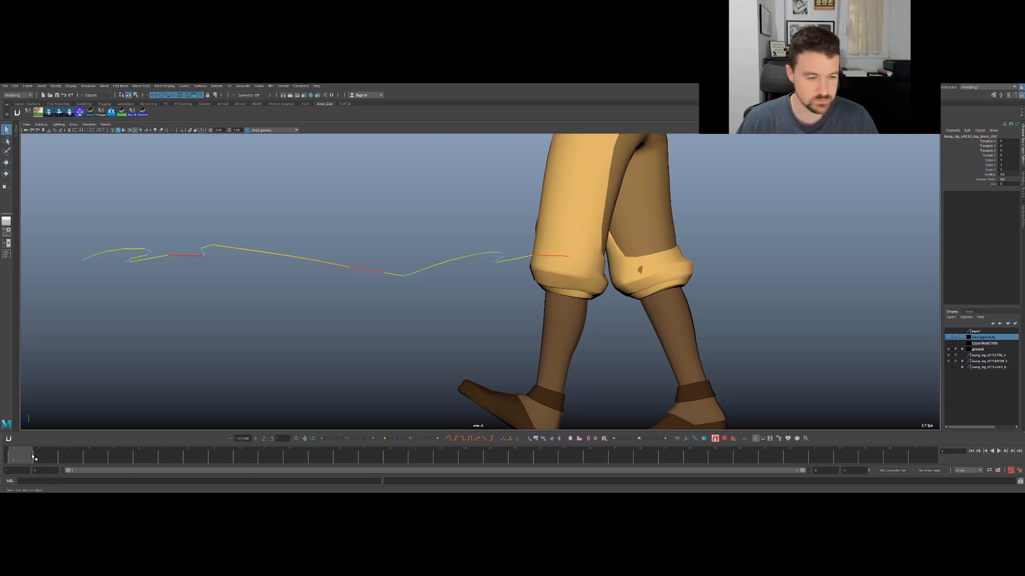
{"action": "key", "text": "alt+v"}
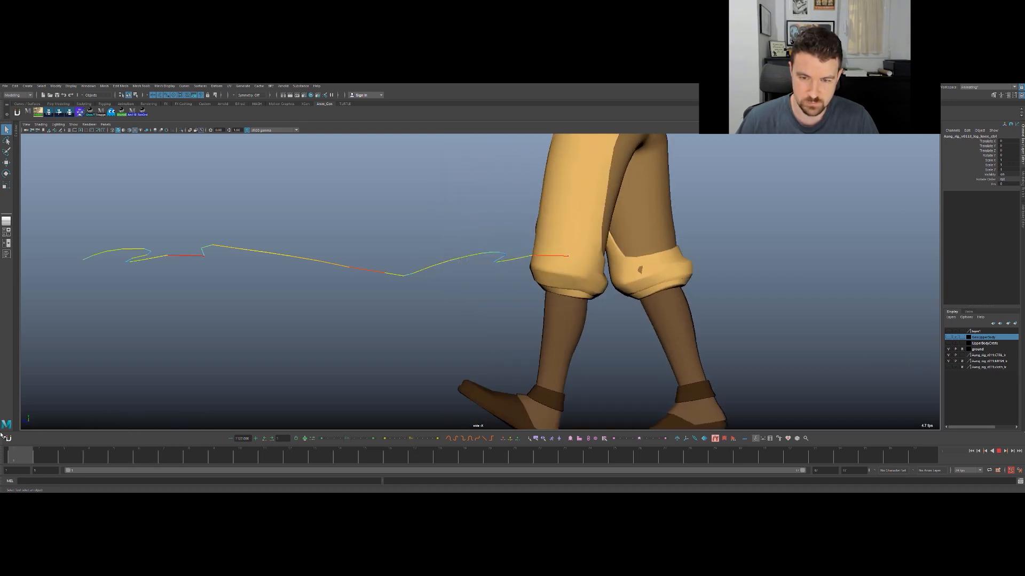
{"action": "key", "text": "alt+v"}
{"action": "key", "text": "alt+v"}
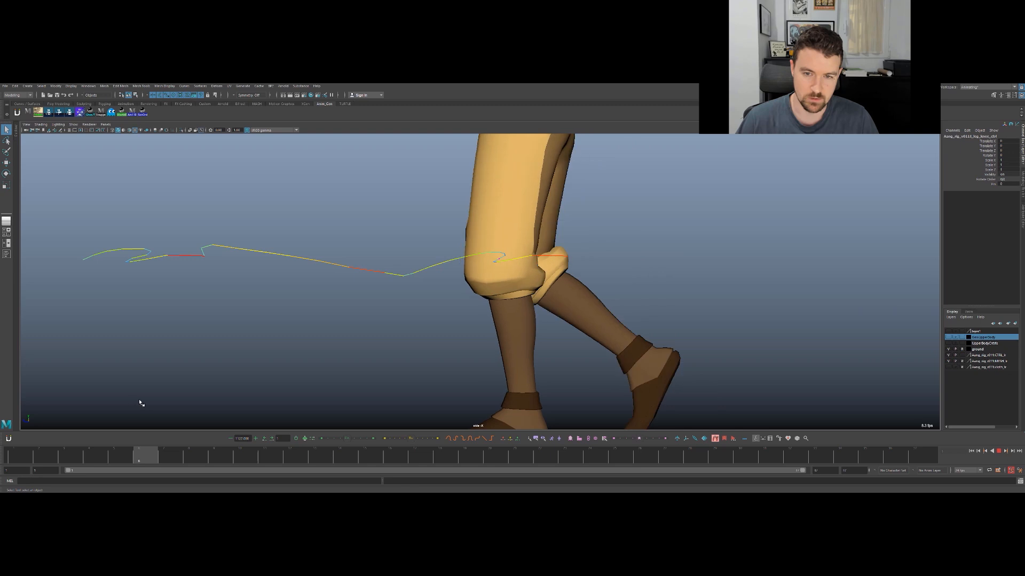
{"action": "key", "text": "k"}
{"action": "left_click_drag", "start_coordinate": [203, 395], "coordinate": [30, 368]}
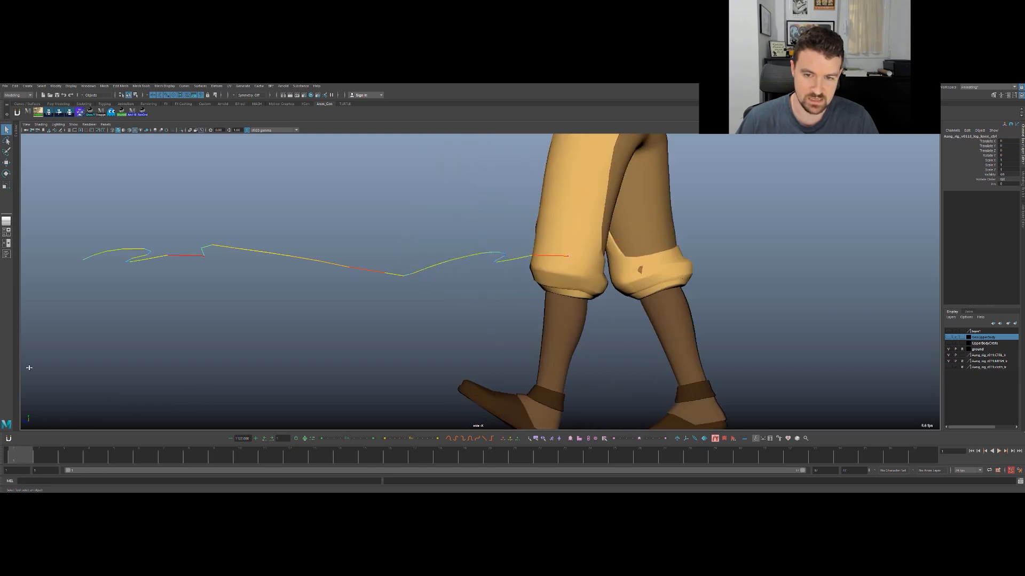
- Try moving the knee control backward along Z at frame 2, and undo the move
{"action": "key", "text": "w"}
{"action": "key", "text": "alt+period"}
{"action": "key", "text": "alt+comma"}
{"action": "key", "text": "alt+period"}
{"action": "left_click_drag", "start_coordinate": [513, 253], "coordinate": [527, 253]}
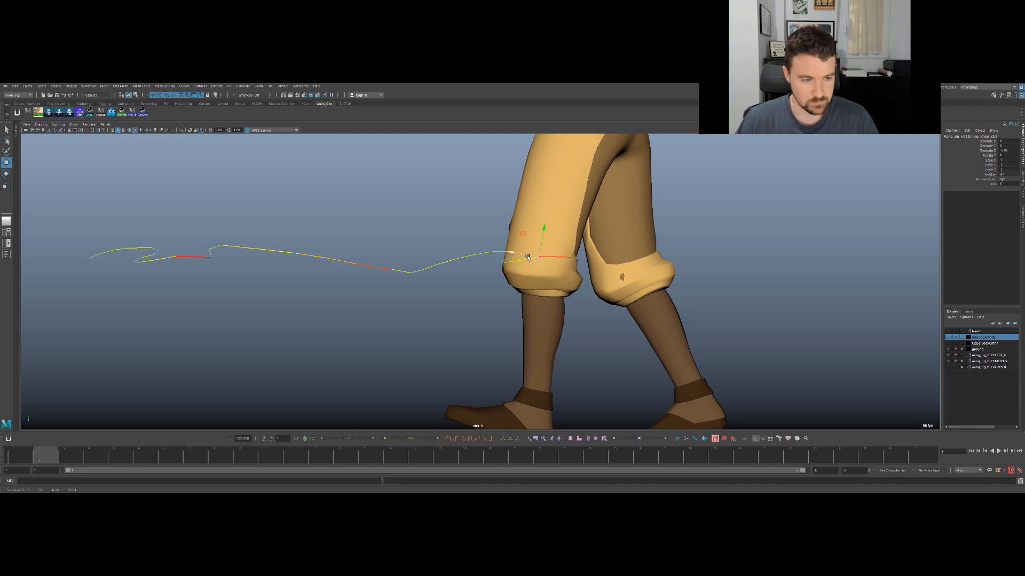
{"action": "key", "text": "ctrl+z"}
- Return to frame 1 and restore the layout with two viewports and the Graph Editor
{"action": "left_click", "coordinate": [7, 455]}
{"action": "key", "text": "s"}
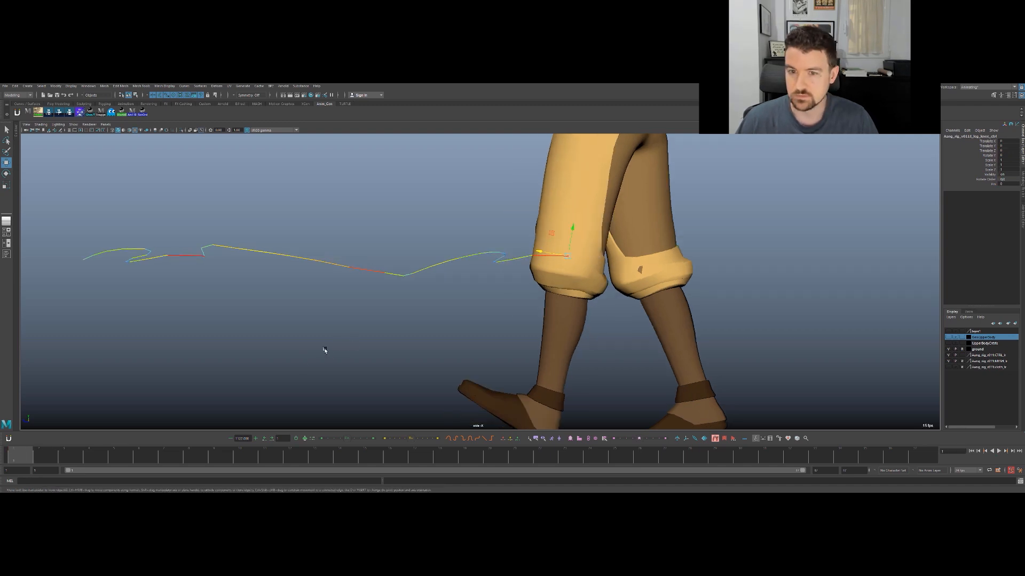
{"action": "key", "text": "space"}
{"action": "key", "text": "q"}
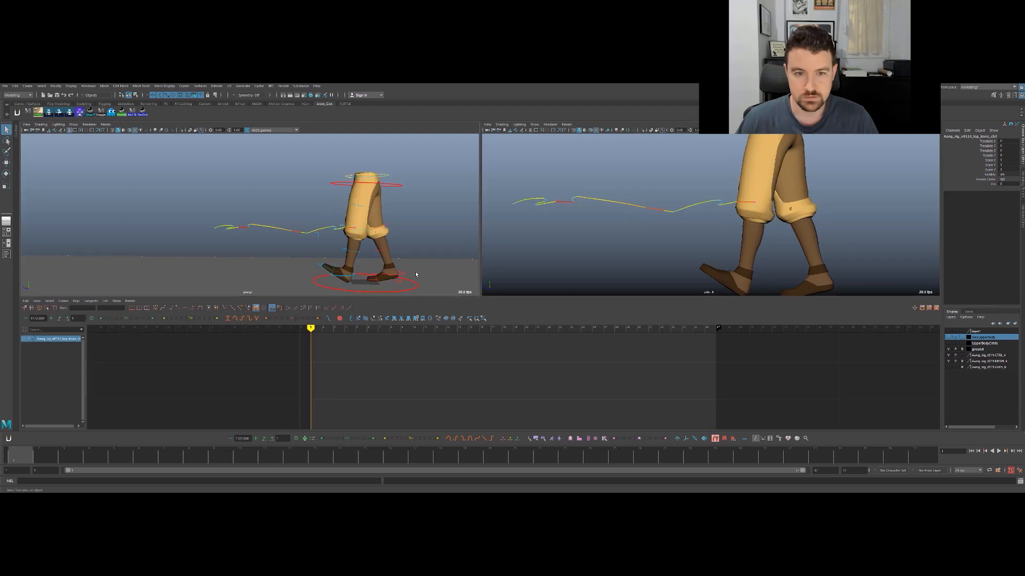
- Share the foot control's key frames with the knee control, and enlarge the side view with the knee control ready to move
{"action": "left_click", "coordinate": [354, 277], "text": "shift"}
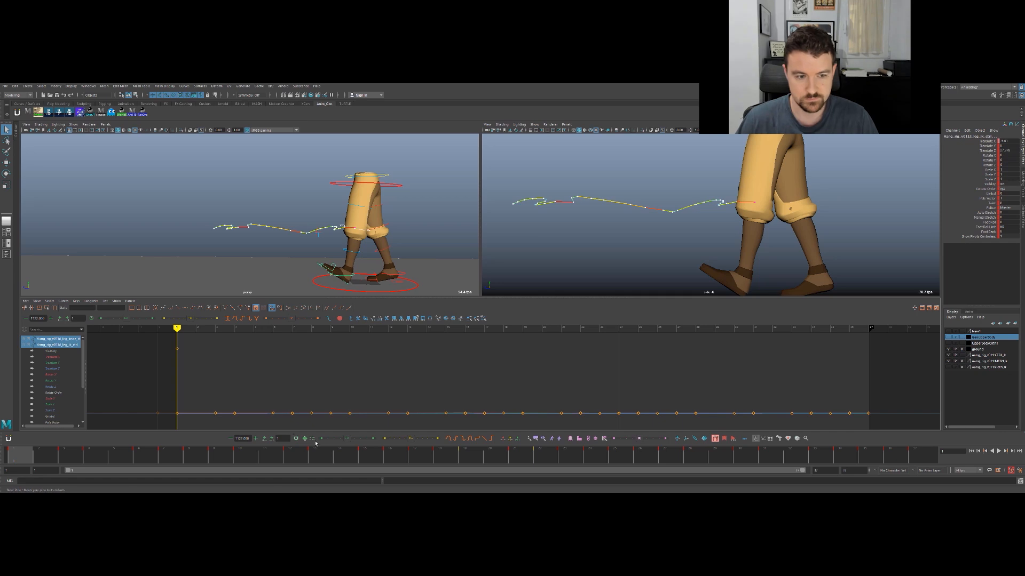
{"action": "left_click", "coordinate": [412, 219]}
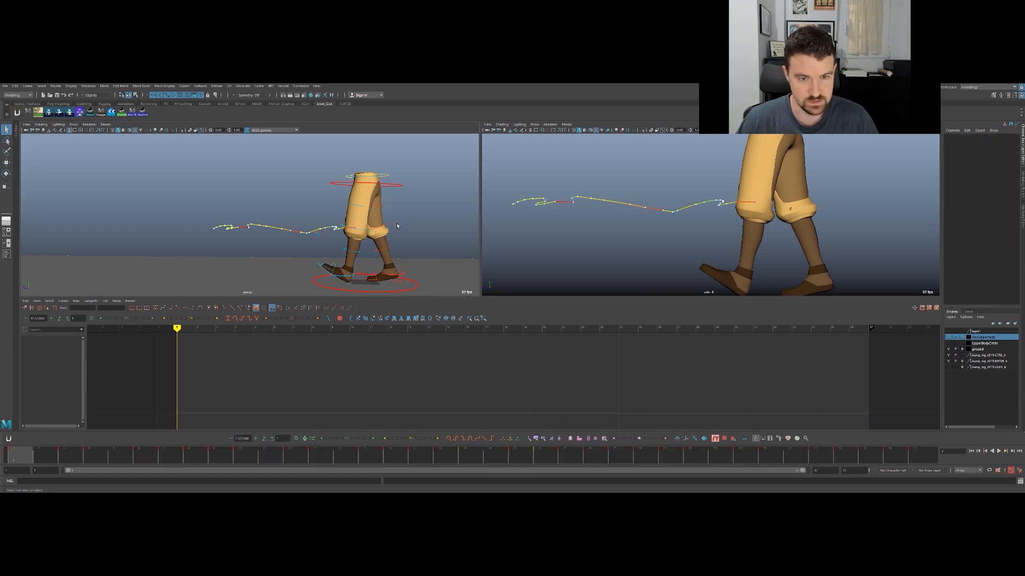
{"action": "left_click", "coordinate": [364, 232]}
{"action": "key", "text": "w"}
{"action": "key", "text": "space"}
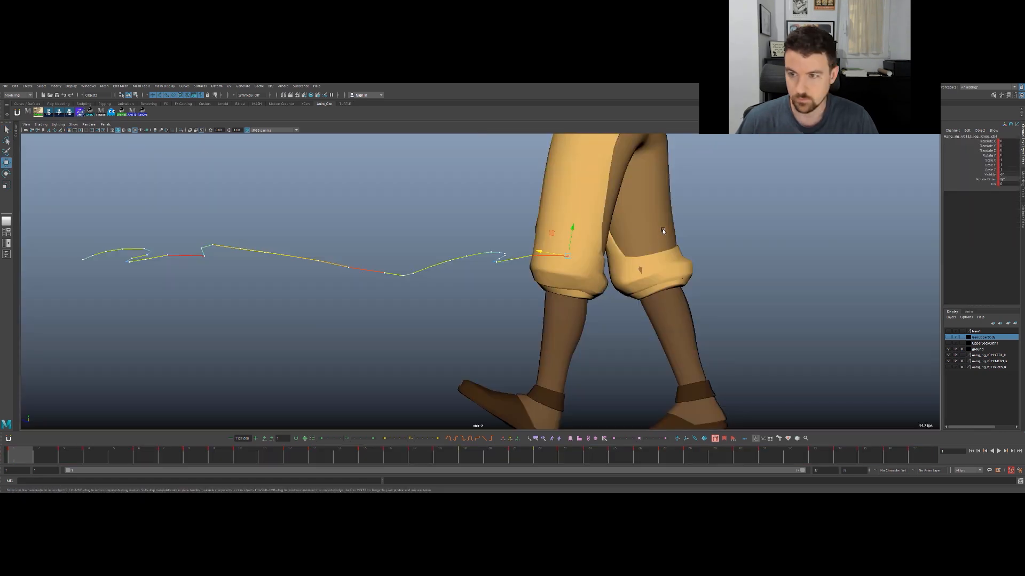
- Move the knee control backward along Z at frame 2, checking its spacing against frames 1 and 3
{"action": "key", "text": "period"}
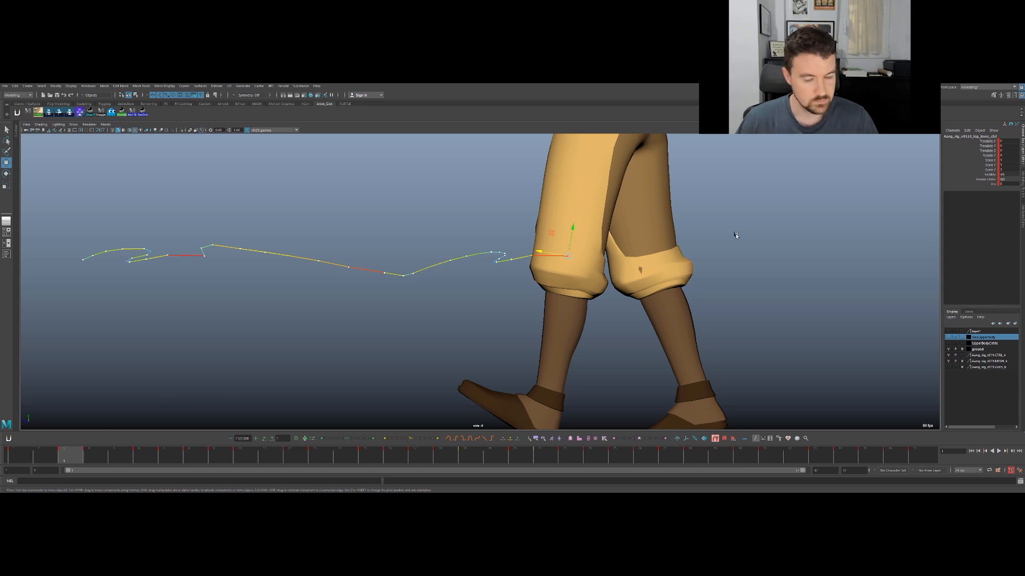
{"action": "key", "text": "period"}
{"action": "key", "text": "comma"}
{"action": "key", "text": "comma"}
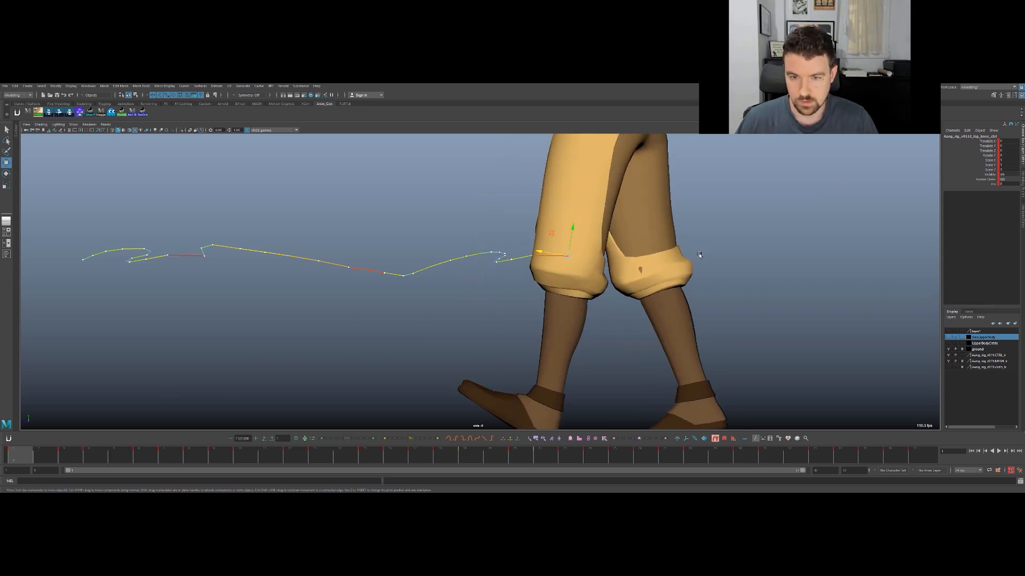
{"action": "key", "text": "alt+period"}
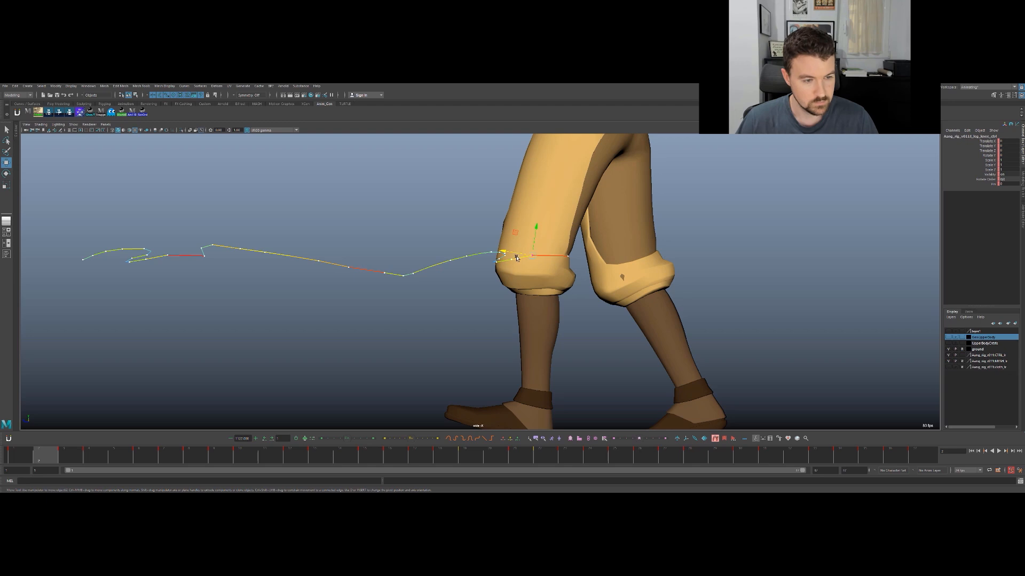
{"action": "left_click_drag", "start_coordinate": [519, 252], "coordinate": [526, 255]}
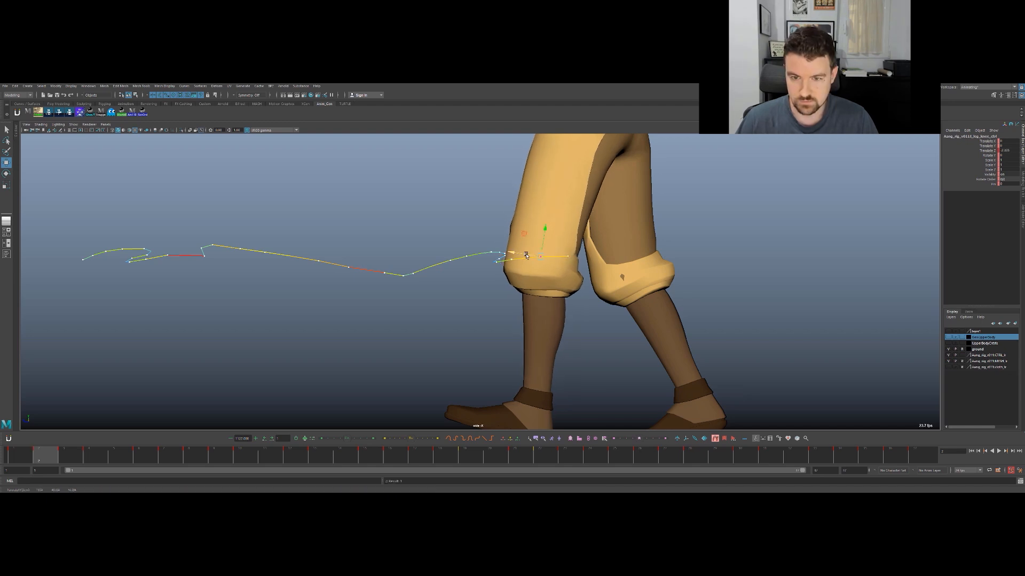
{"action": "left_click_drag", "start_coordinate": [529, 255], "coordinate": [531, 255]}
{"action": "key", "text": "alt+comma"}
{"action": "key", "text": "alt+period"}
{"action": "key", "text": "alt+period"}
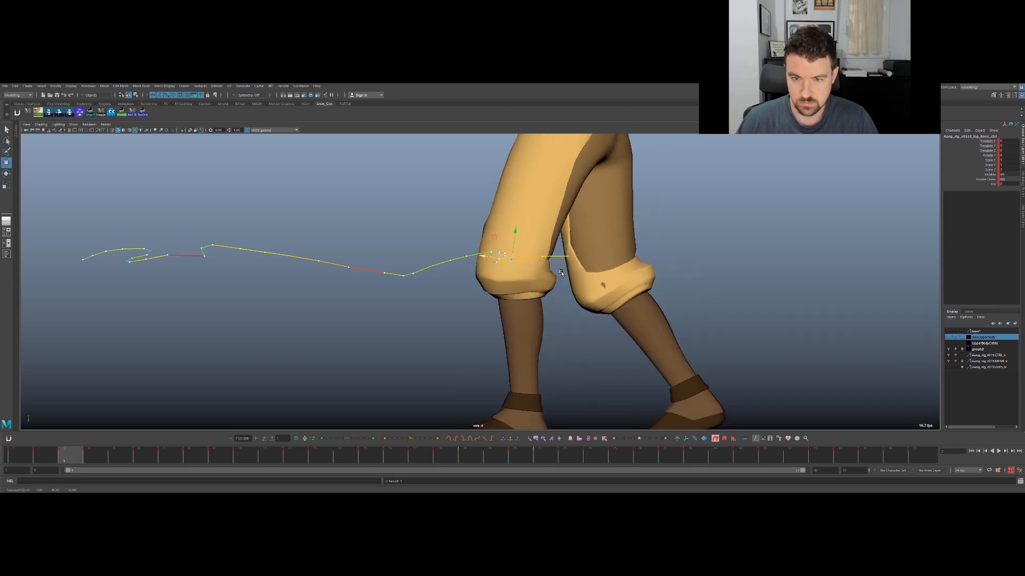
- Move the knee control backward along Z at frames 3 and 4 to even out the motion trail
{"action": "scroll", "coordinate": [577, 270], "scroll_direction": "up", "scroll_amount": 6}
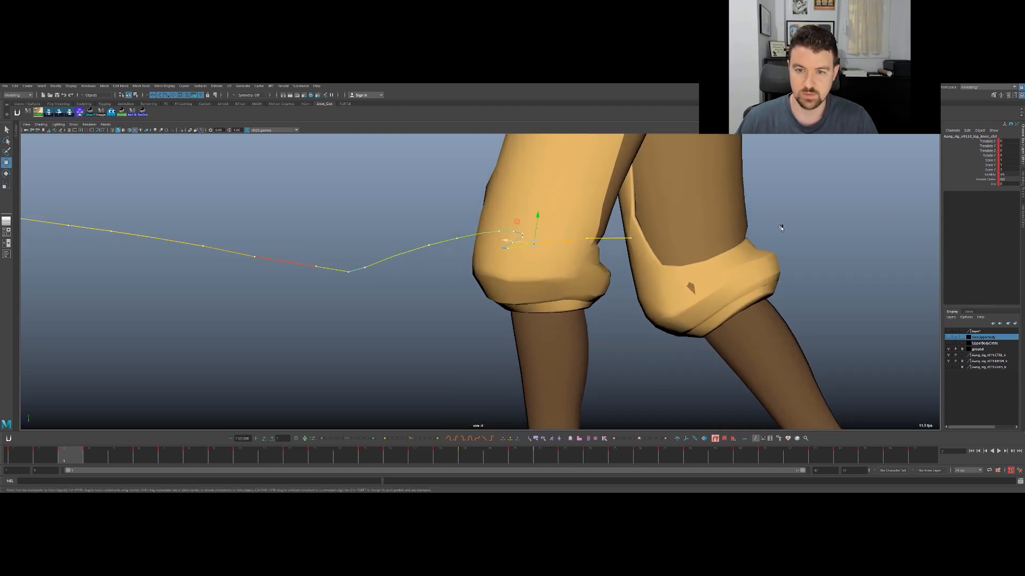
{"action": "key", "text": "alt+period"}
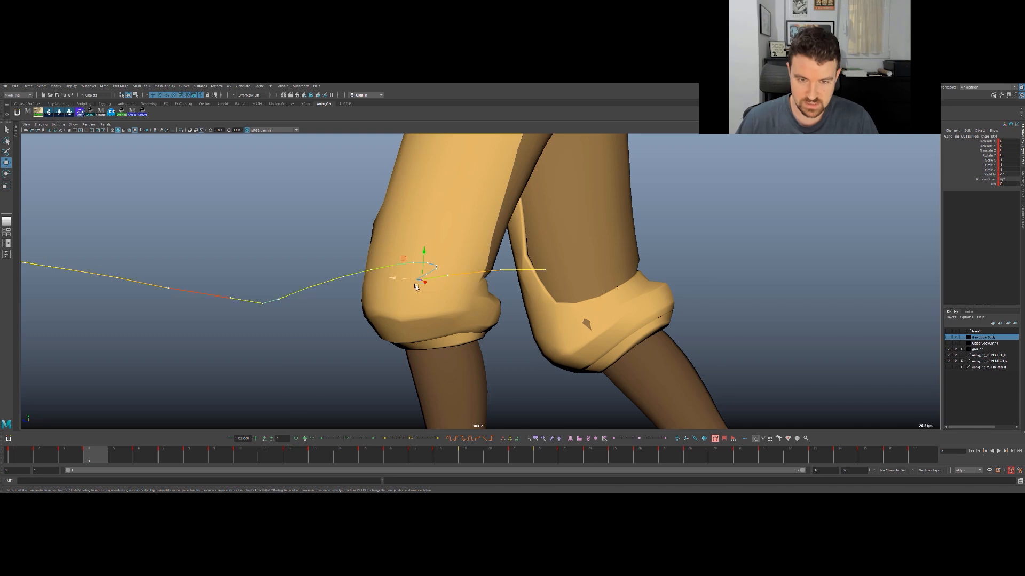
{"action": "left_click_drag", "start_coordinate": [402, 282], "coordinate": [452, 274]}
{"action": "key", "text": "alt+comma"}
{"action": "key", "text": "alt+comma"}
{"action": "key", "text": "alt+period"}
{"action": "key", "text": "alt+period"}
{"action": "key", "text": "alt+period"}
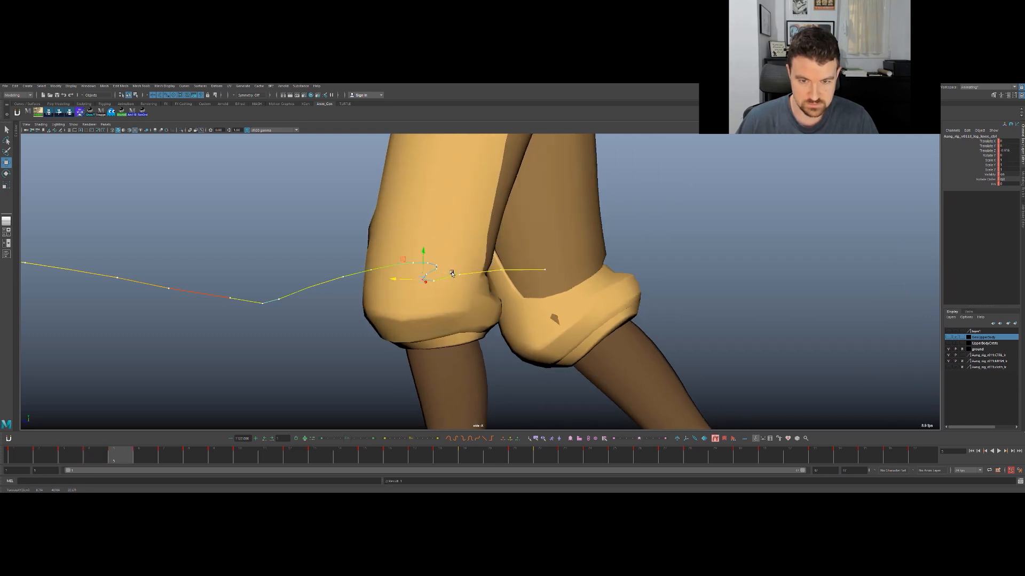
- Adjust the knee control along Z from frame 5 towards frame 9 to remove the hook in its motion trail
{"action": "left_click_drag", "start_coordinate": [405, 281], "coordinate": [412, 269]}
{"action": "key", "text": "alt+period"}
{"action": "key", "text": "alt+period"}
{"action": "key", "text": "alt+comma"}
{"action": "key", "text": "alt+period"}
{"action": "key", "text": "alt+period"}
{"action": "key", "text": "alt+period"}
{"action": "key", "text": "alt+comma"}
{"action": "key", "text": "alt+period"}
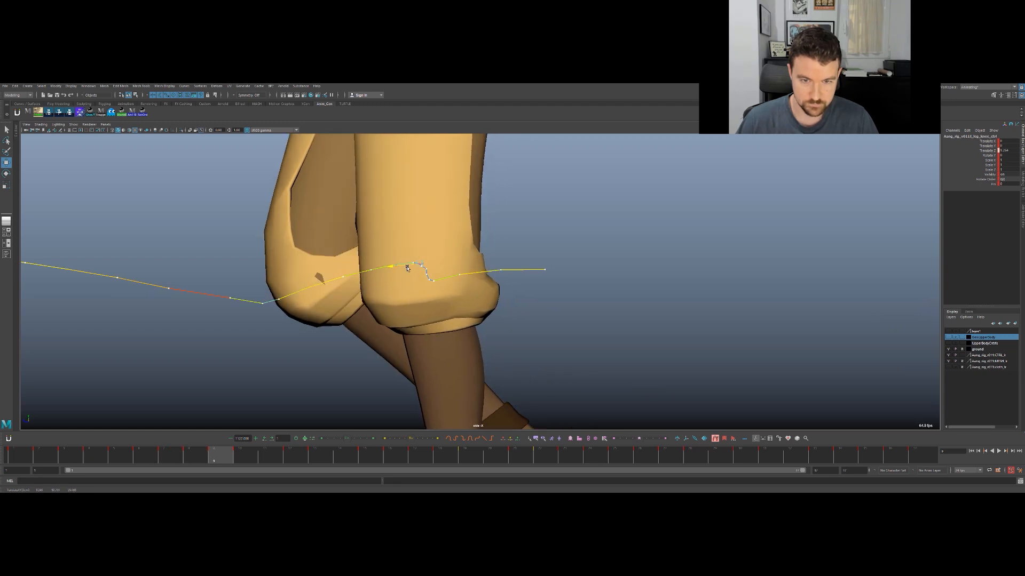
- Nudge the knee control slightly backward along Z at frame 8
{"action": "key", "text": "alt+comma"}
{"action": "left_click_drag", "start_coordinate": [408, 268], "coordinate": [411, 270]}
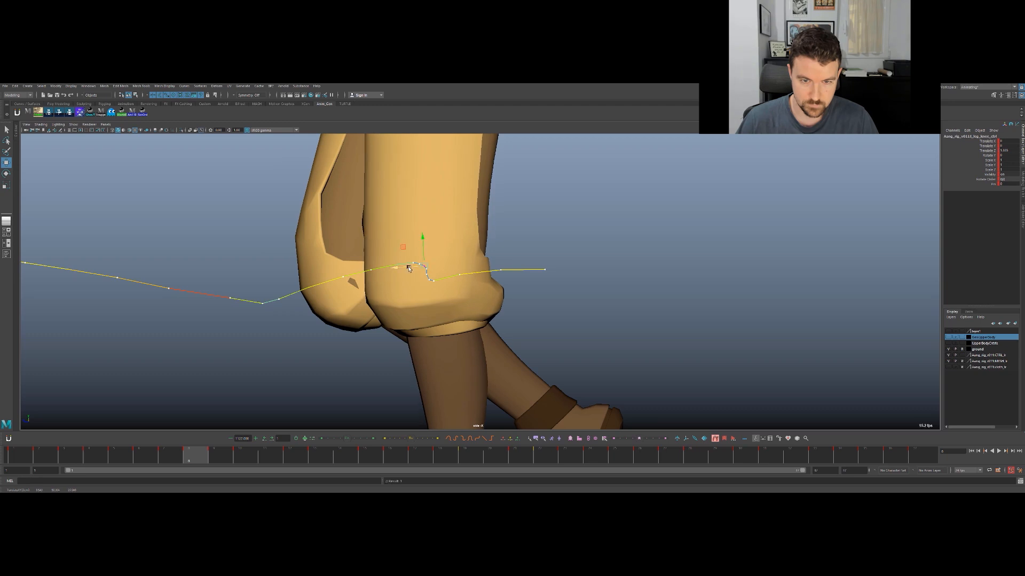
{"action": "key", "text": "alt+period"}
- Fine-tune the knee control's Z position at frames 4 and 5, comparing each with its neighbouring frames
{"action": "key", "text": "alt+comma"}
{"action": "key", "text": "alt+comma"}
{"action": "key", "text": "alt+comma"}
{"action": "key", "text": "alt+comma"}
{"action": "key", "text": "alt+comma"}
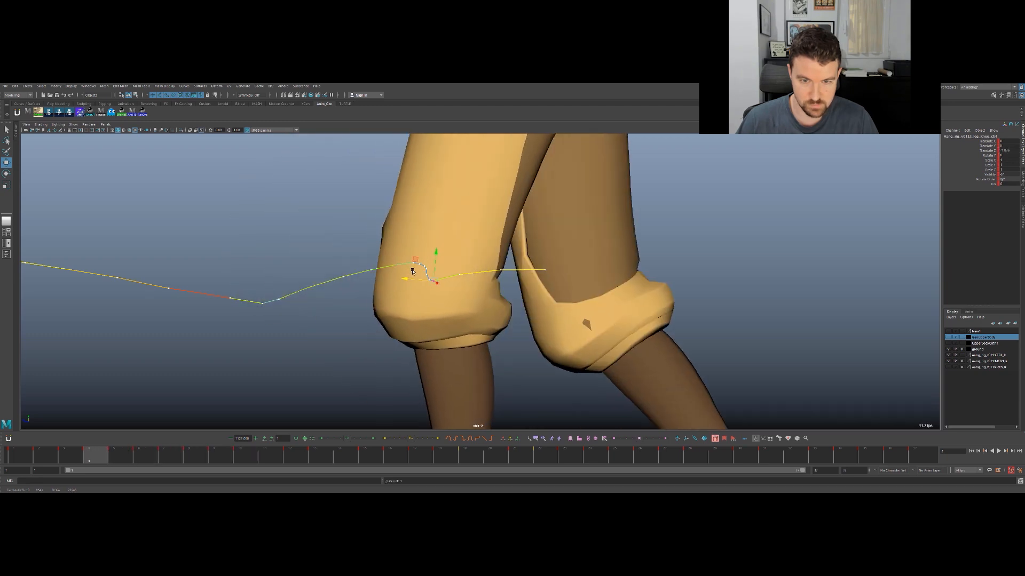
{"action": "left_click_drag", "start_coordinate": [416, 280], "coordinate": [420, 281]}
{"action": "key", "text": "alt+comma"}
{"action": "key", "text": "alt+period"}
{"action": "key", "text": "alt+period"}
{"action": "left_click_drag", "start_coordinate": [415, 282], "coordinate": [415, 281]}
{"action": "key", "text": "alt+period"}
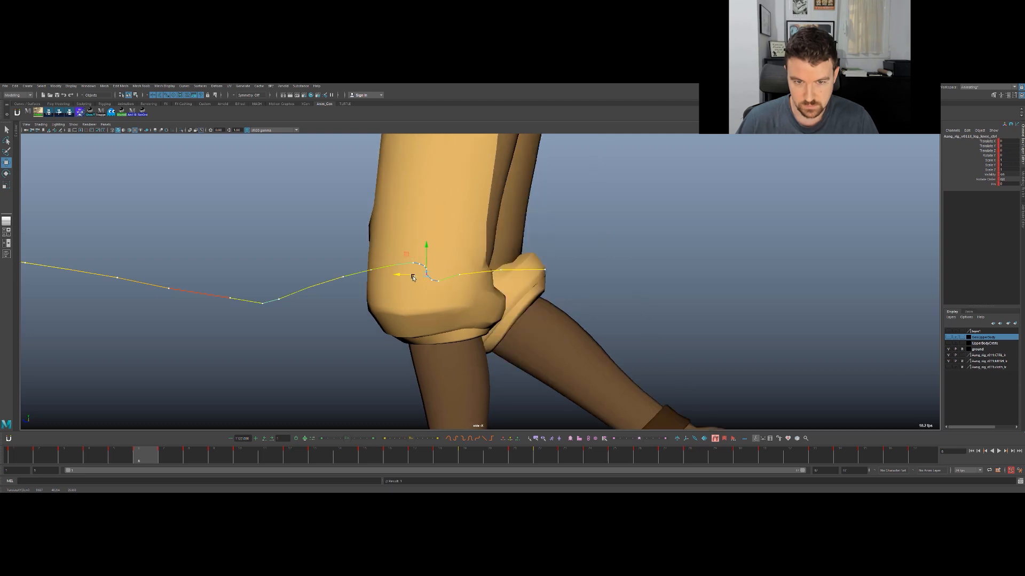
- Recheck the knee's spacing over frames 3 to 5 and nudge the knee control slightly backward along Z at frame 6
{"action": "key", "text": "alt+comma"}
{"action": "key", "text": "alt+comma"}
{"action": "key", "text": "alt+comma"}
{"action": "key", "text": "alt+period"}
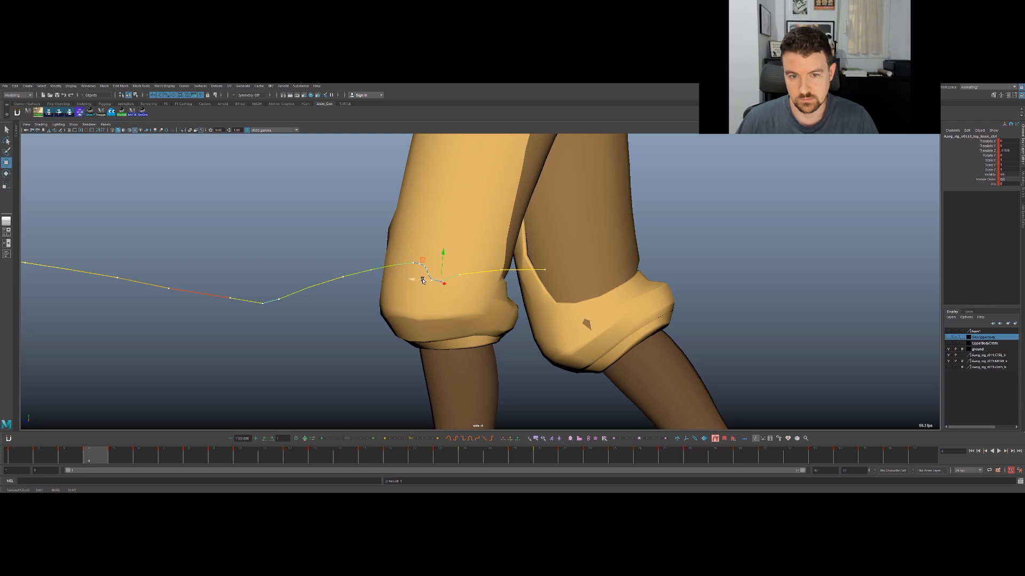
{"action": "key", "text": "alt+period"}
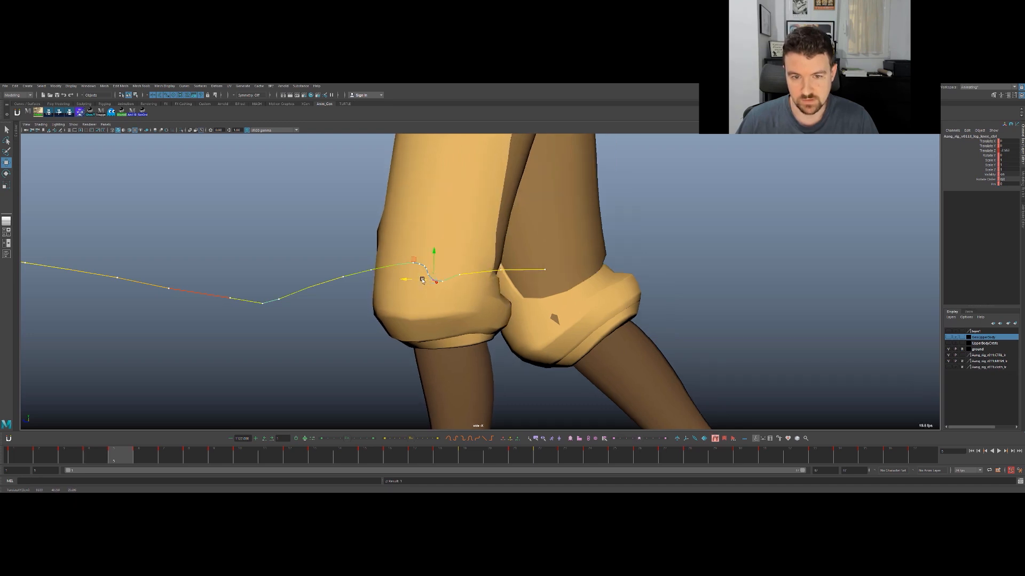
{"action": "key", "text": "alt+comma"}
{"action": "key", "text": "alt+period"}
{"action": "key", "text": "alt+period"}
{"action": "left_click_drag", "start_coordinate": [418, 277], "coordinate": [419, 277]}
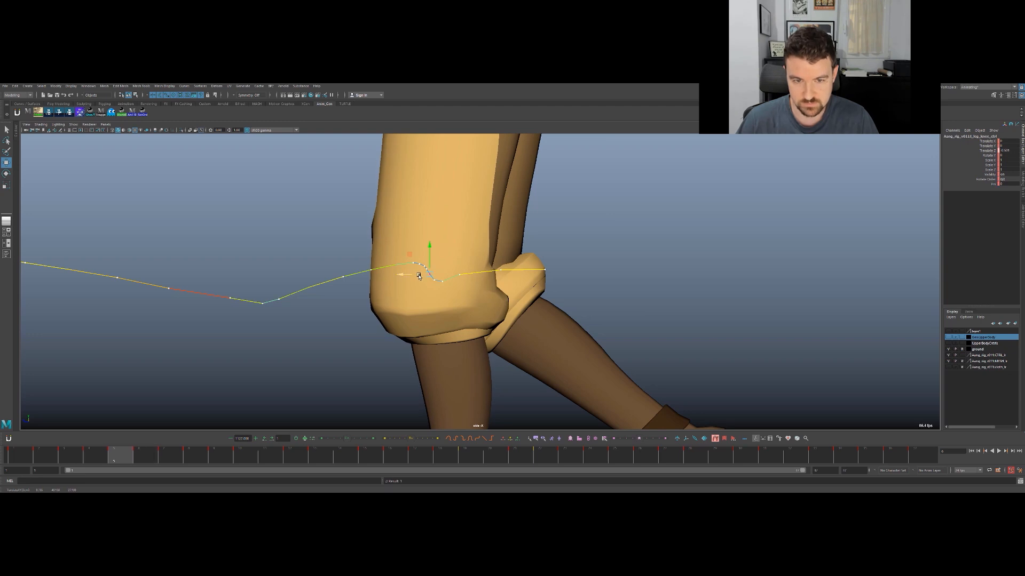
- Nudge the knee control slightly further backward along Z at frame 4
{"action": "key", "text": "alt+comma"}
{"action": "key", "text": "alt+comma"}
{"action": "key", "text": "alt+comma"}
{"action": "key", "text": "alt+comma"}
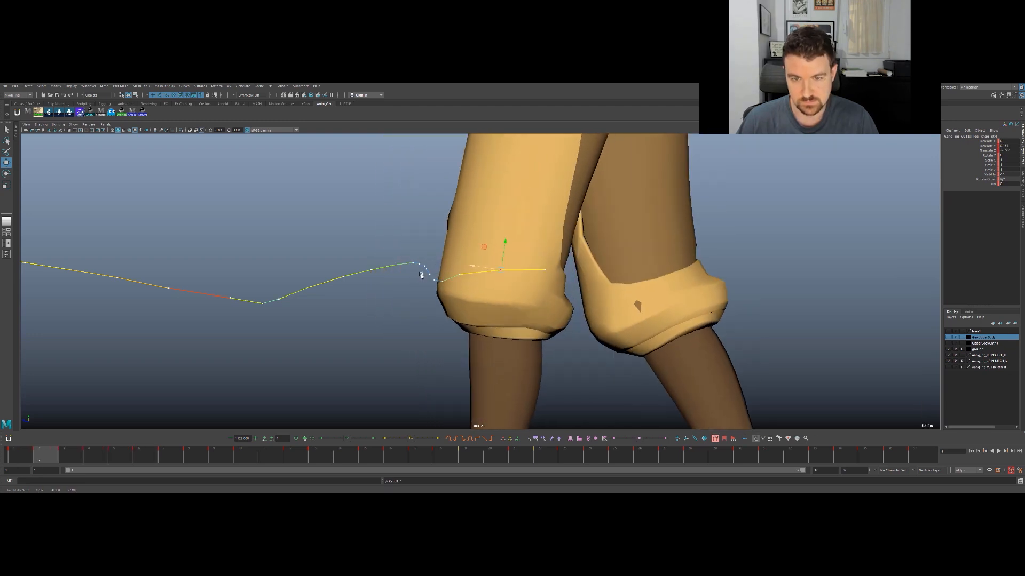
{"action": "key", "text": "alt+period"}
{"action": "key", "text": "alt+period"}
{"action": "left_click_drag", "start_coordinate": [423, 282], "coordinate": [426, 280]}
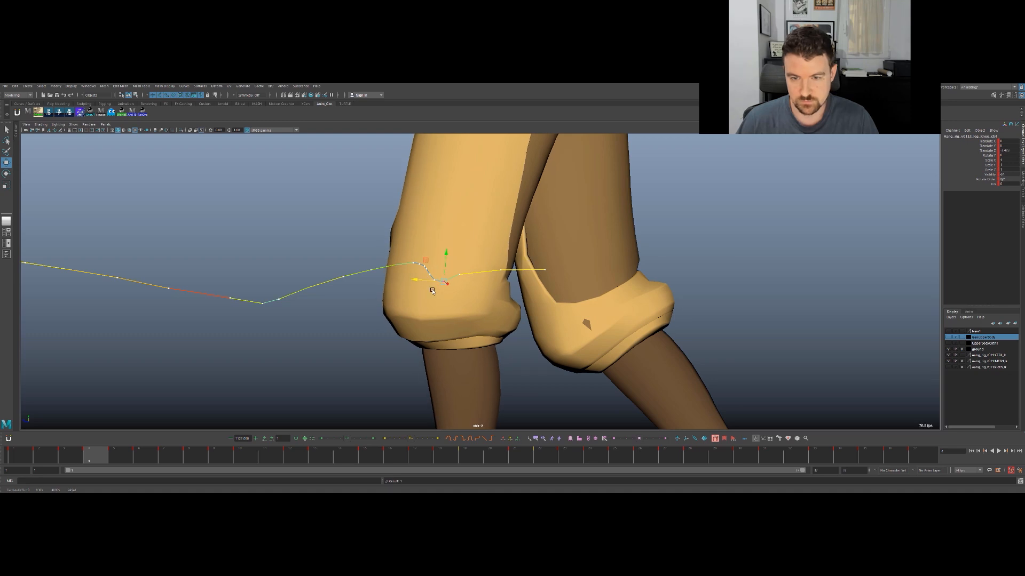
{"action": "left_click_drag", "start_coordinate": [429, 281], "coordinate": [430, 279]}
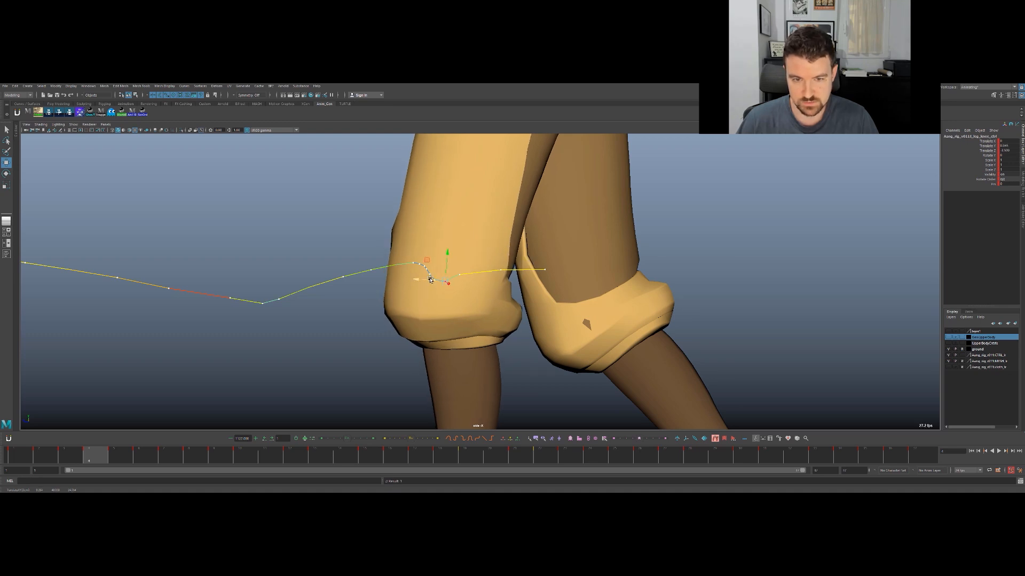
- Step back and forth between frames 3 and 9 to examine the knee's spacing along its motion trail
{"action": "key", "text": "alt+comma"}
{"action": "key", "text": "alt+comma"}
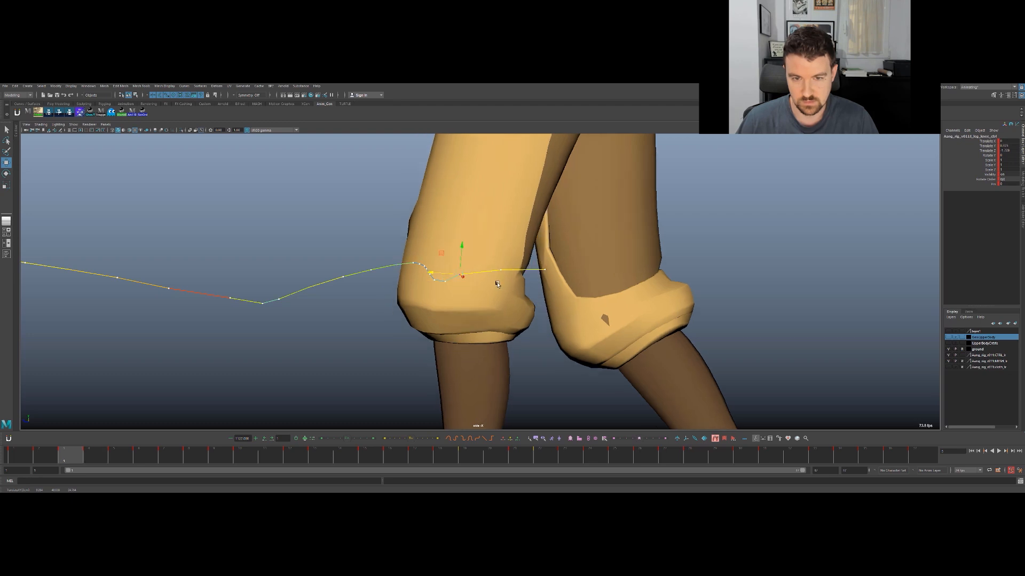
{"action": "key", "text": "alt+period"}
{"action": "key", "text": "alt+period"}
{"action": "key", "text": "alt+period"}
{"action": "key", "text": "alt+period"}
{"action": "key", "text": "alt+period"}
{"action": "key", "text": "alt+period"}
{"action": "key", "text": "alt+period"}
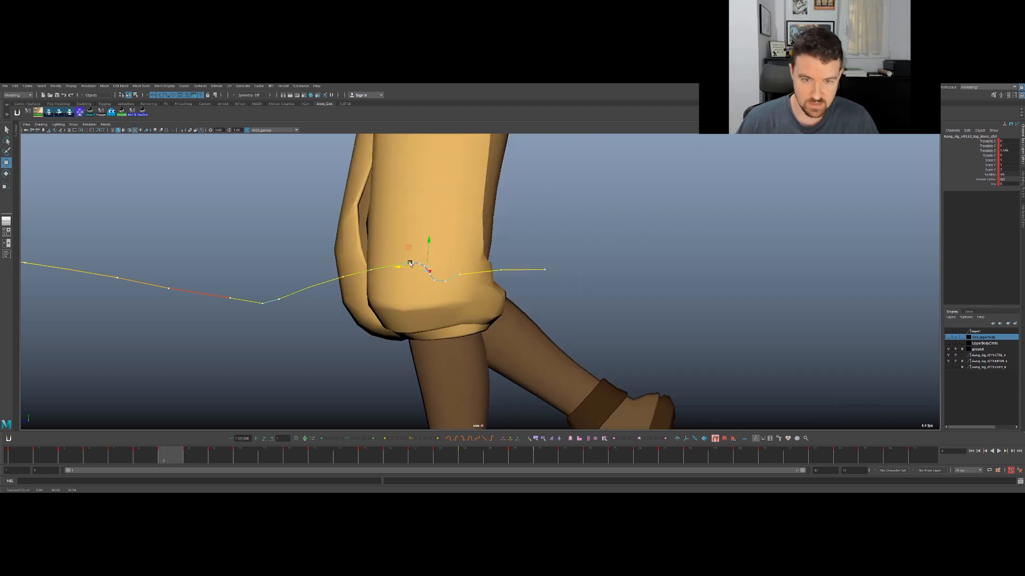
{"action": "key", "text": "alt+comma"}
{"action": "key", "text": "alt+comma"}
{"action": "key", "text": "alt+comma"}
{"action": "key", "text": "alt+comma"}
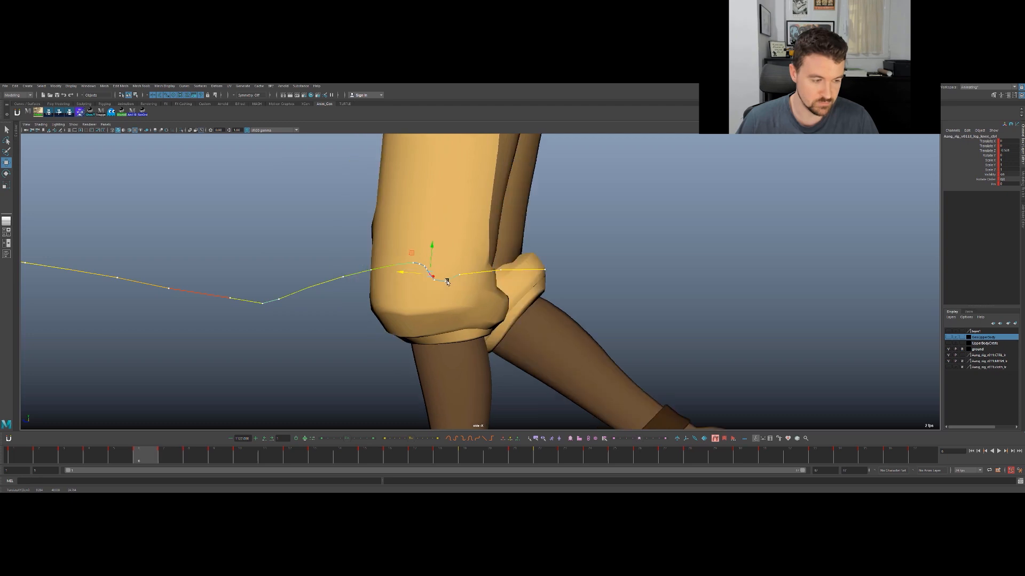
{"action": "key", "text": "alt+period"}
{"action": "key", "text": "alt+period"}
{"action": "key", "text": "alt+period"}
{"action": "key", "text": "alt+period"}
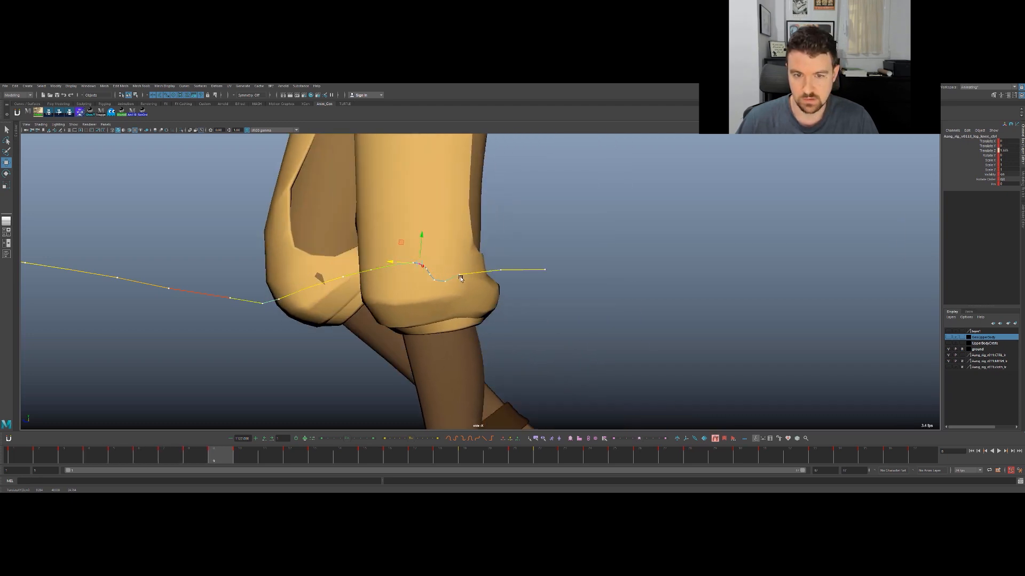
- Nudge the knee control slightly forward along Z at frames 8, 7 and 6 to smooth the trail's curve
{"action": "key", "text": "alt+comma"}
{"action": "key", "text": "alt+period"}
{"action": "key", "text": "alt+comma"}
{"action": "left_click_drag", "start_coordinate": [415, 266], "coordinate": [411, 266]}
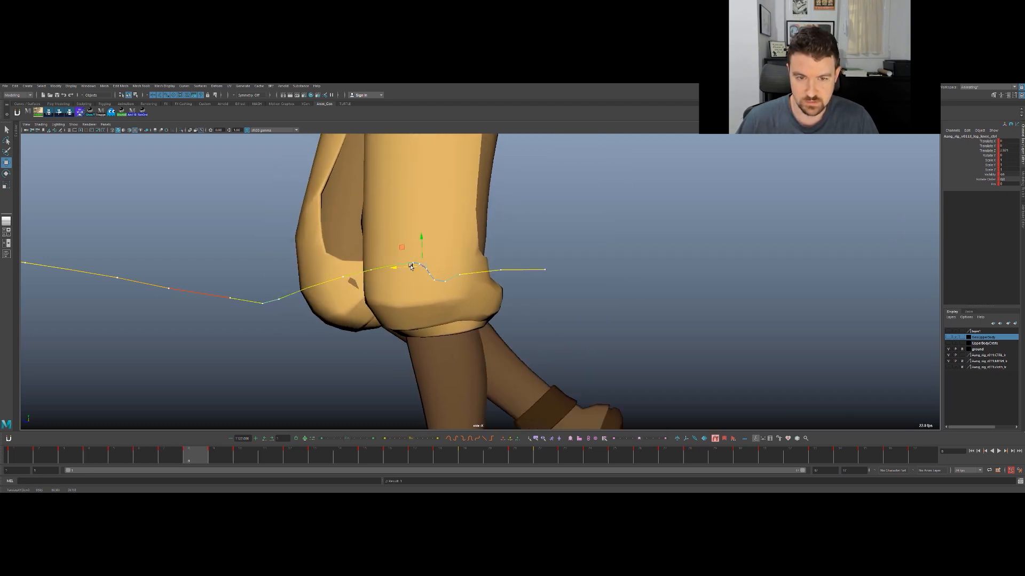
{"action": "key", "text": "alt+comma"}
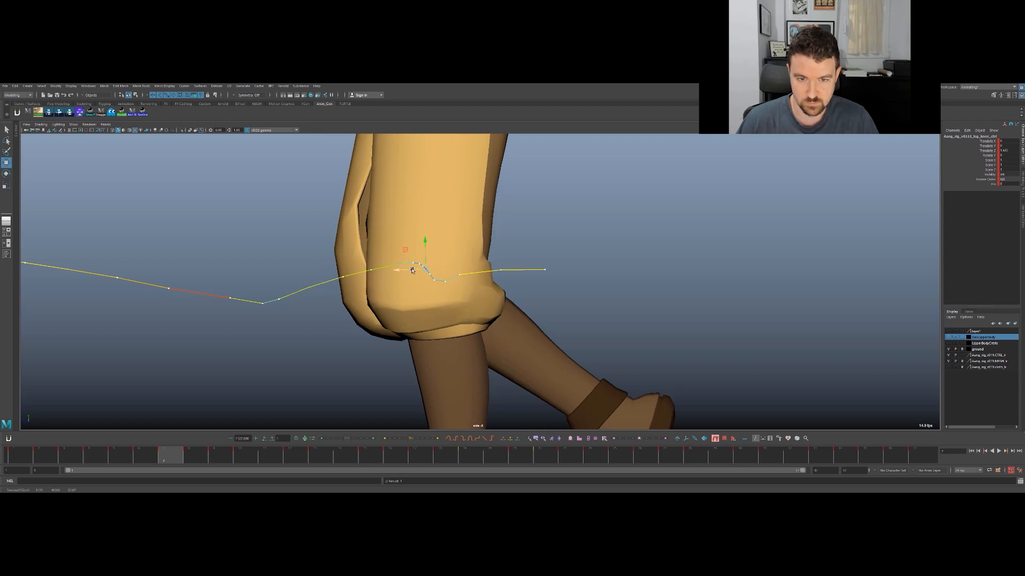
{"action": "key", "text": "alt+comma"}
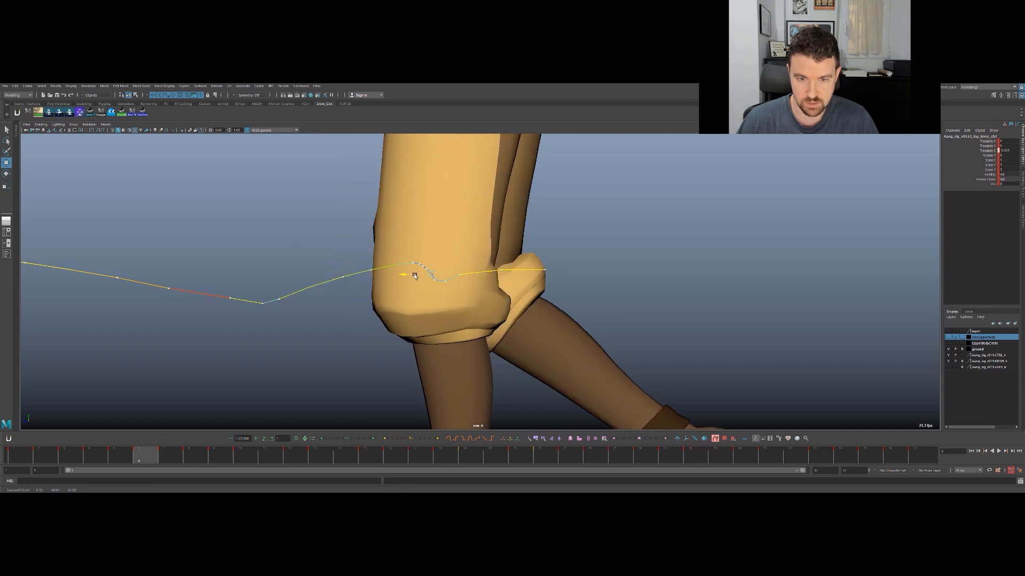
{"action": "left_click_drag", "start_coordinate": [413, 275], "coordinate": [413, 275]}
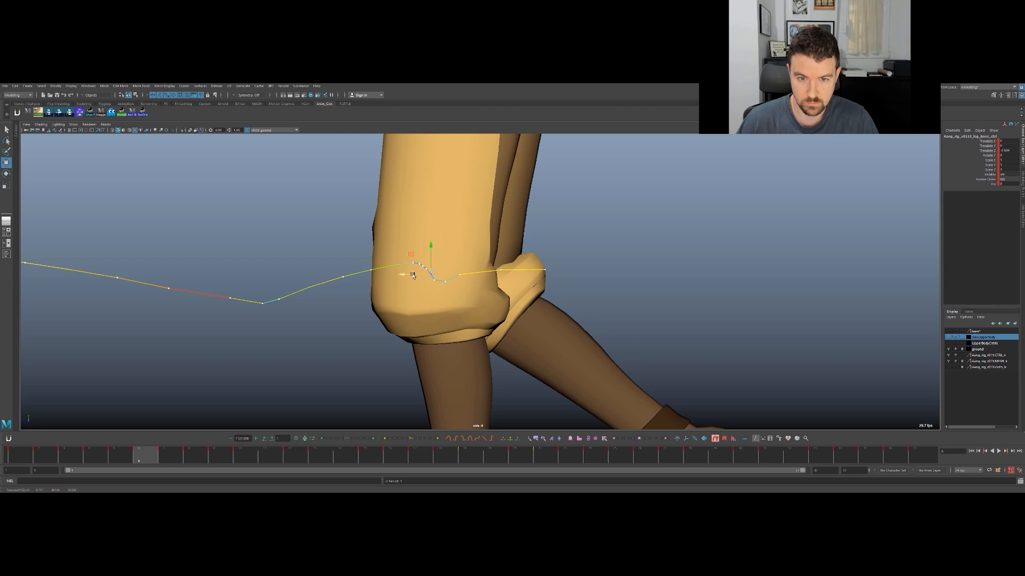
- Refine the knee control's height around frames 3 and 4 to soften the dip in its motion trail
{"action": "key", "text": "alt+comma"}
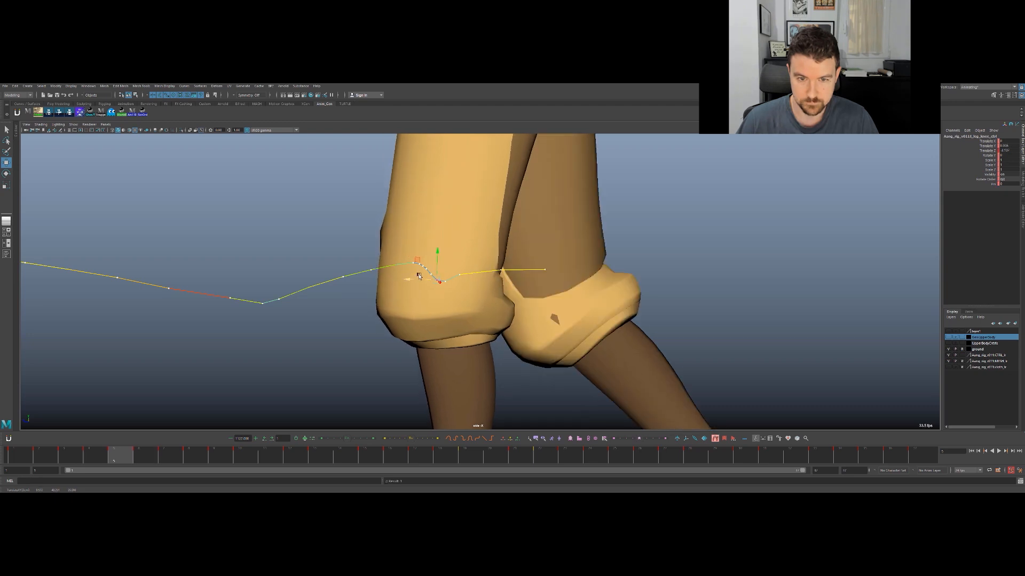
{"action": "key", "text": "alt+comma"}
{"action": "key", "text": "alt+comma"}
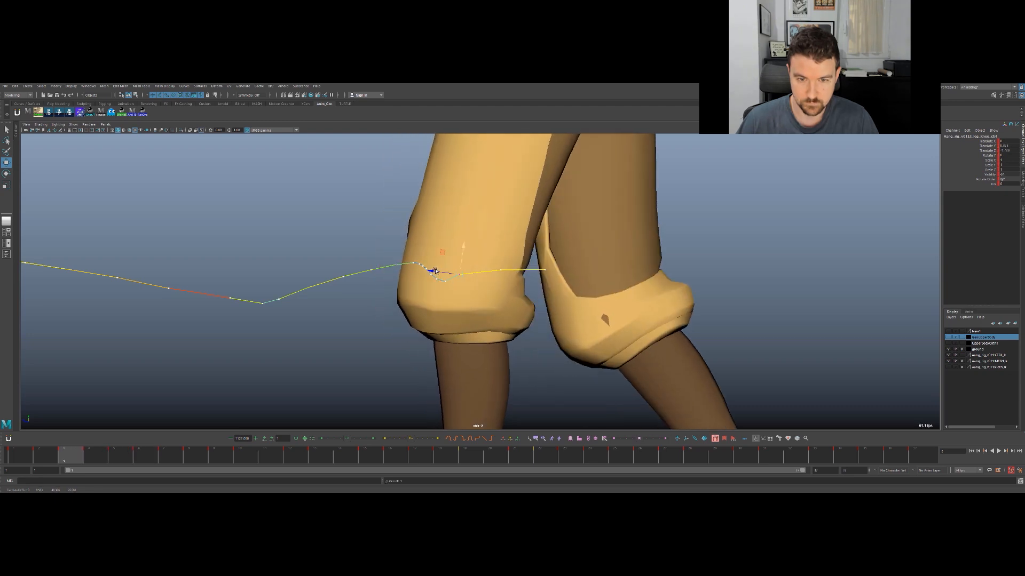
{"action": "left_click_drag", "start_coordinate": [461, 263], "coordinate": [448, 270]}
{"action": "key", "text": "alt+comma"}
{"action": "key", "text": "alt+period"}
{"action": "key", "text": "alt+period"}
{"action": "key", "text": "alt+comma"}
{"action": "key", "text": "alt+comma"}
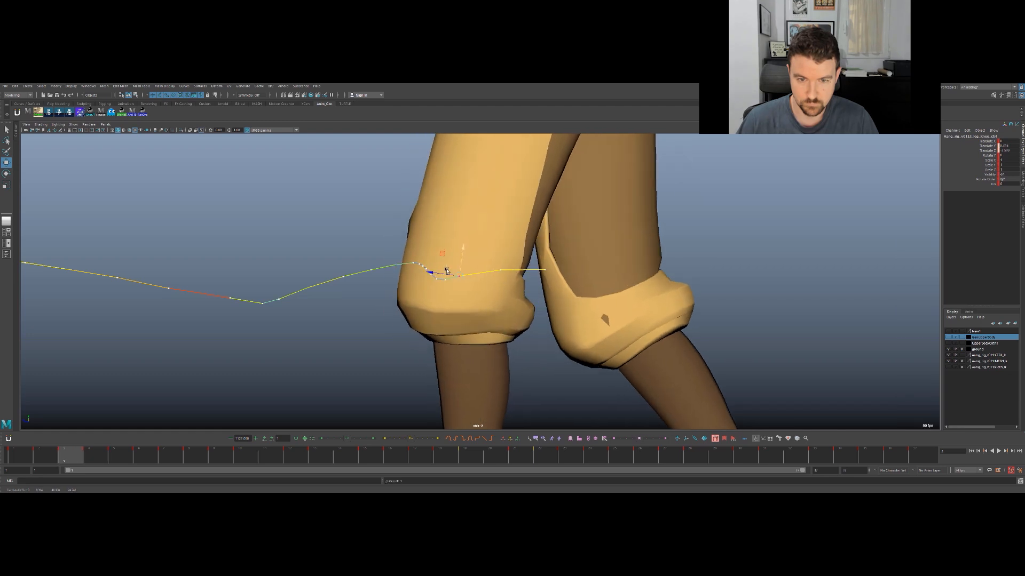
- Step through the frames after frame 3 and play back the walk to review the knee's whole path
{"action": "key", "text": "alt+period"}
{"action": "key", "text": "alt+period"}
{"action": "key", "text": "alt+period"}
{"action": "key", "text": "alt+period"}
{"action": "key", "text": "alt+period"}
{"action": "key", "text": "alt+period"}
{"action": "key", "text": "alt+period"}
{"action": "key", "text": "alt+period"}
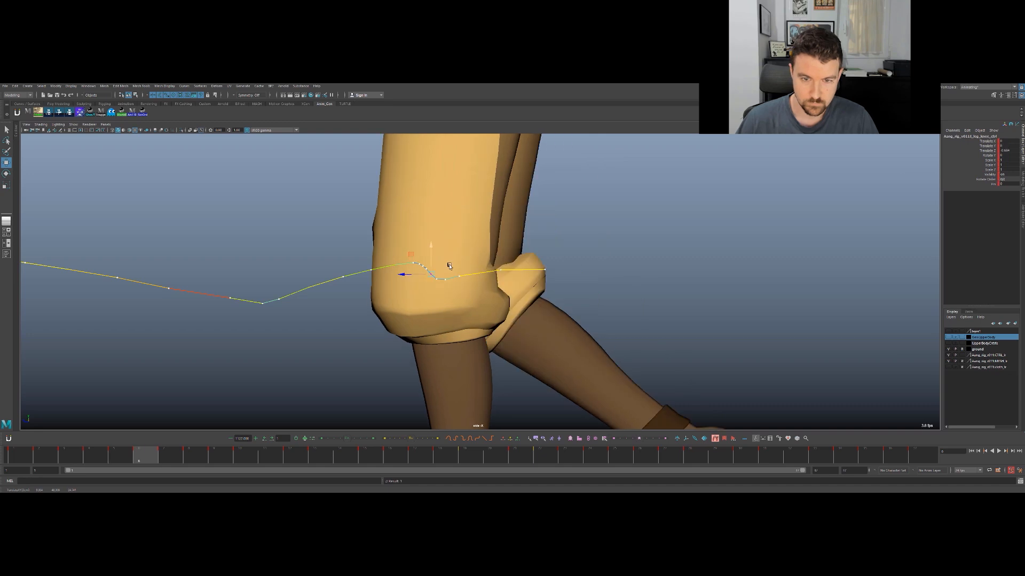
{"action": "key", "text": "alt+period"}
{"action": "right_click_drag", "start_coordinate": [537, 259], "coordinate": [327, 247], "text": "alt"}
{"action": "middle_click_drag", "start_coordinate": [172, 271], "coordinate": [323, 360], "text": "alt"}
{"action": "key", "text": "alt+comma"}
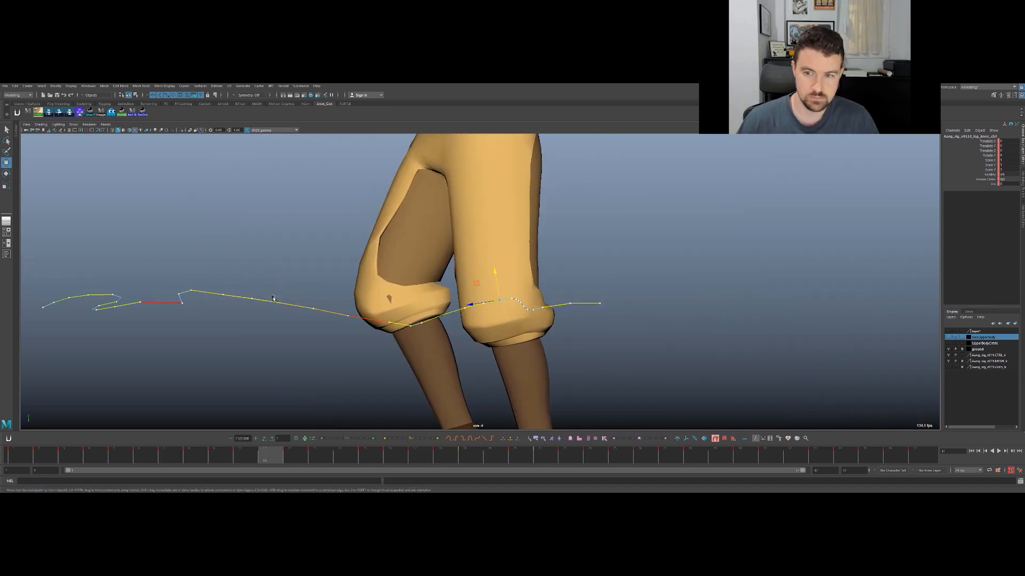
{"action": "key", "text": "alt+v"}
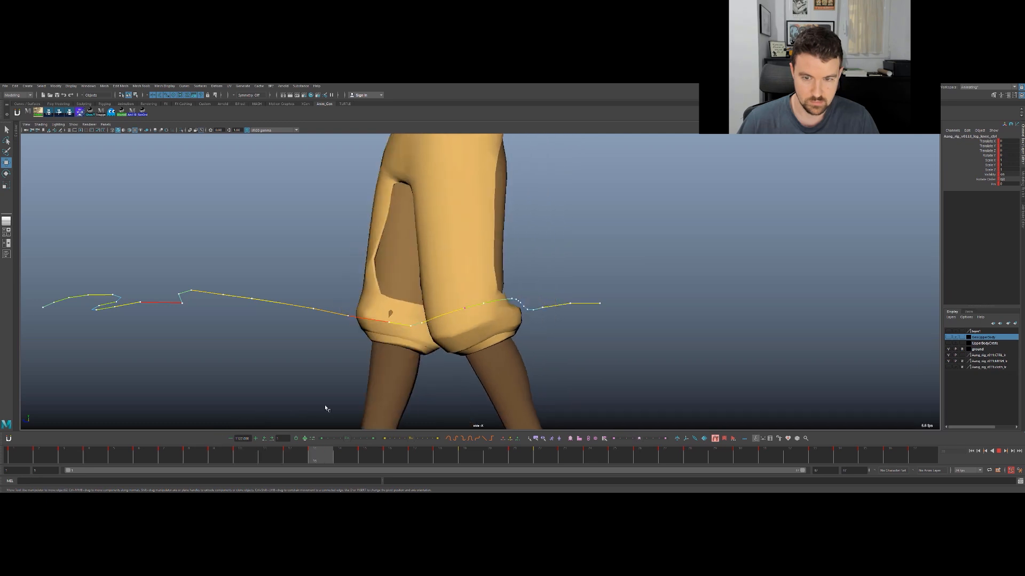
- Stop playback and move the knee control backward at frame 24 to straighten the kink in its motion trail
{"action": "key", "text": "Escape"}
{"action": "key", "text": "alt+period"}
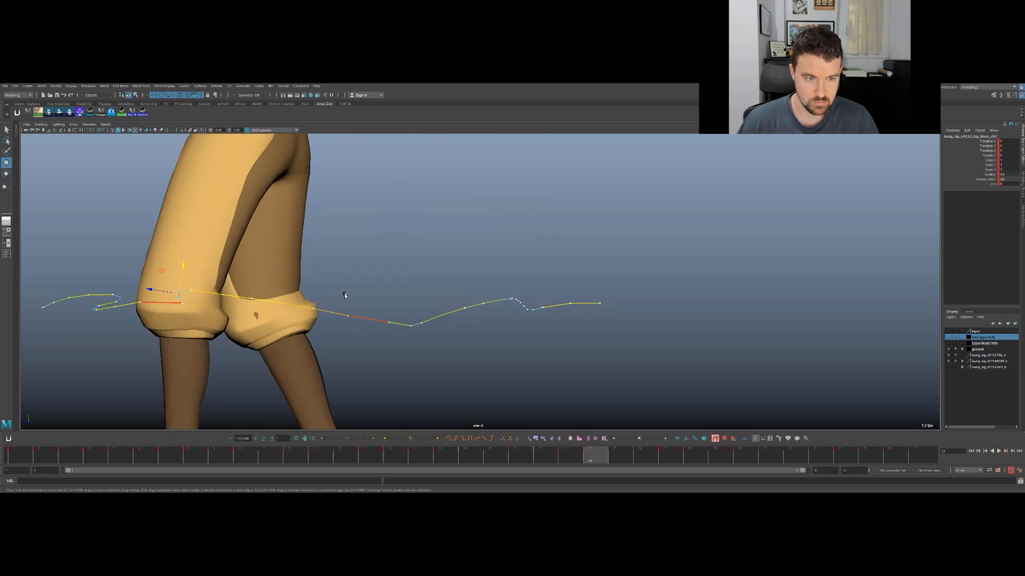
{"action": "middle_click_drag", "start_coordinate": [345, 296], "coordinate": [670, 250], "text": "alt"}
{"action": "right_click_drag", "start_coordinate": [671, 249], "coordinate": [934, 192], "text": "alt"}
{"action": "key", "text": "alt+period"}
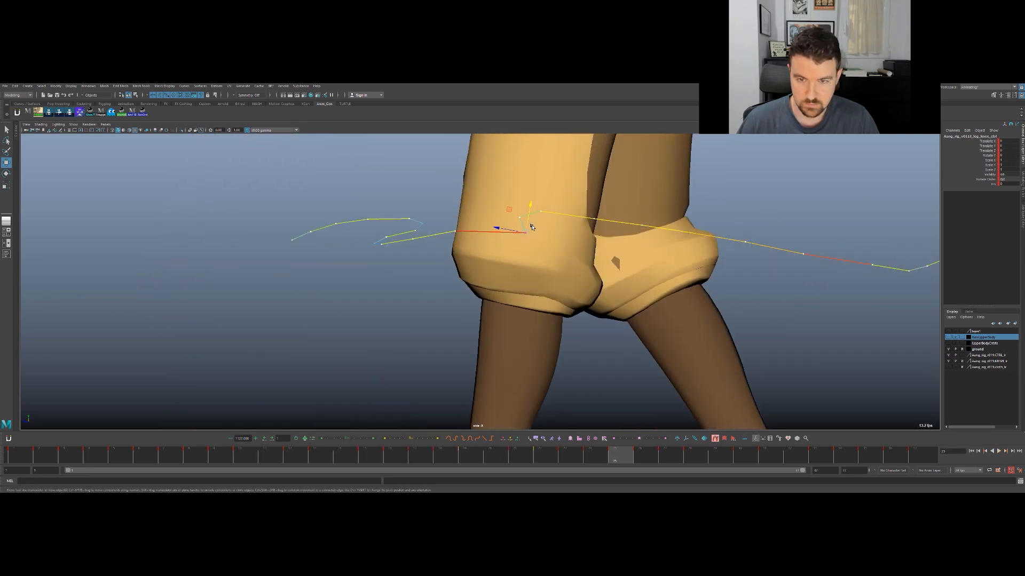
{"action": "mouse_move", "coordinate": [513, 232]}
{"action": "left_mouse_down"}
{"action": "mouse_move", "coordinate": [477, 228]}
{"action": "mouse_move", "coordinate": [526, 219]}
{"action": "left_mouse_up"}
{"action": "key", "text": "ctrl+z"}
{"action": "key", "text": "comma"}
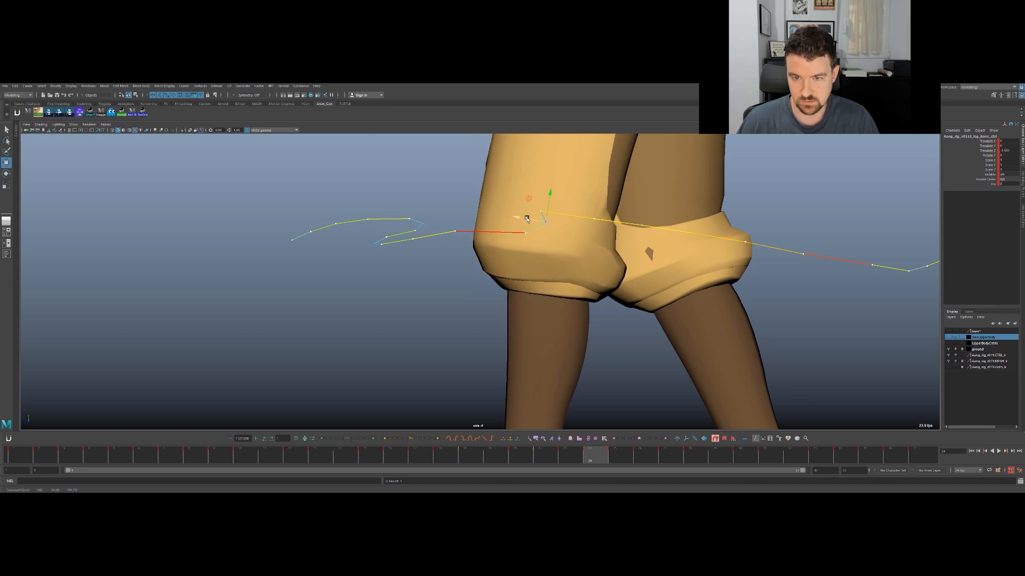
- Move the knee control backward and slightly down at frame 23 to round the trail's bend
{"action": "key", "text": "comma"}
{"action": "key", "text": "period"}
{"action": "key", "text": "comma"}
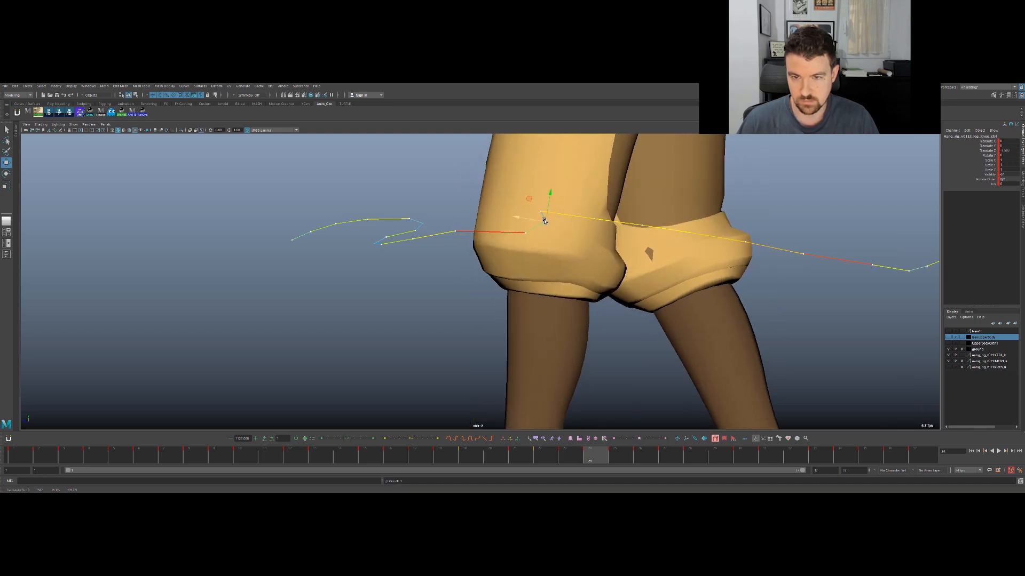
{"action": "left_click_drag", "start_coordinate": [525, 213], "coordinate": [567, 203]}
{"action": "scroll", "coordinate": [568, 208], "scroll_direction": "down", "scroll_amount": 5}
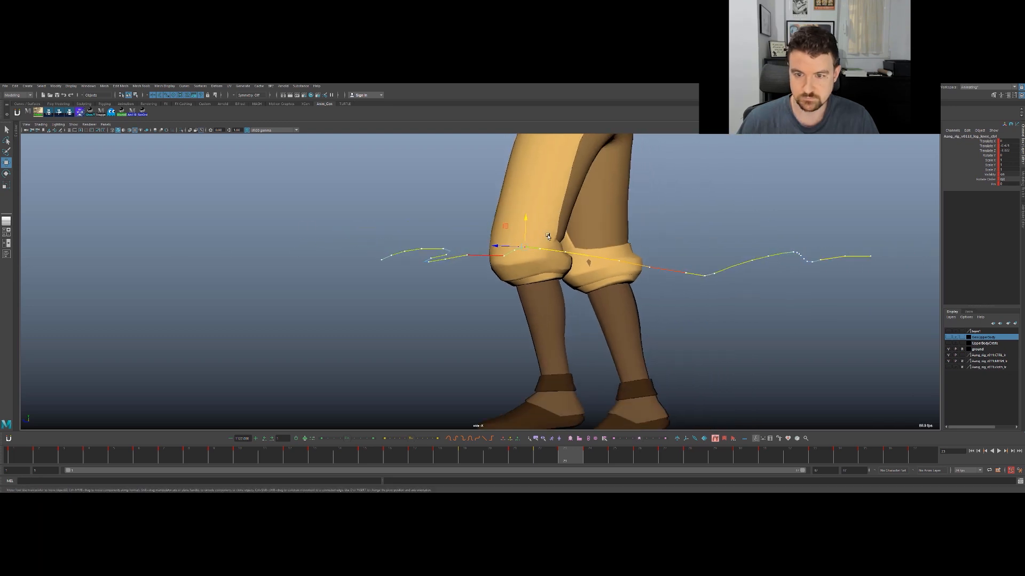
- Move the knee control backward and slightly down at frame 26 so it follows the trail's curve
{"action": "key", "text": "comma"}
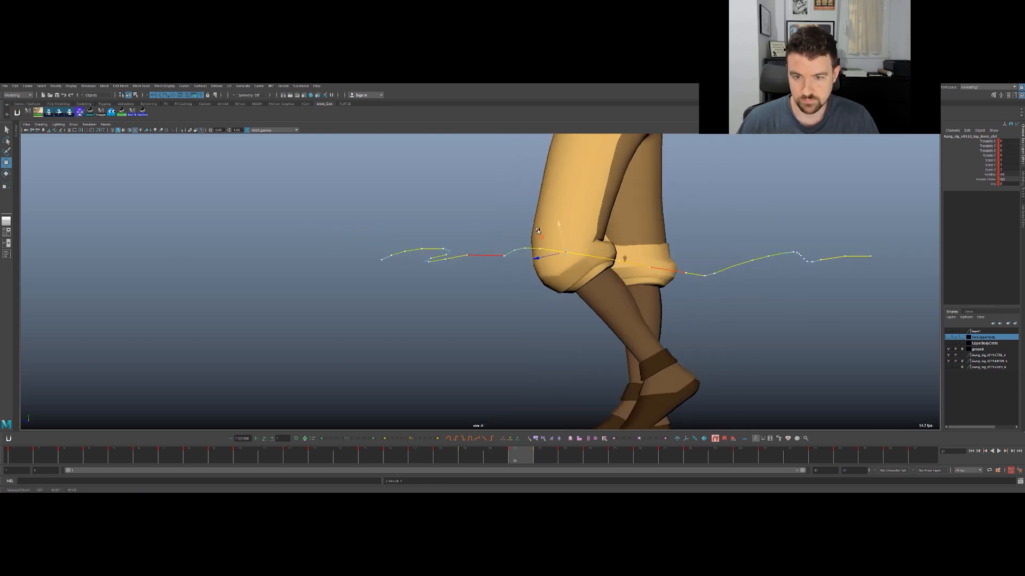
{"action": "key", "text": "period"}
{"action": "key", "text": "period"}
{"action": "key", "text": "period"}
{"action": "key", "text": "period"}
{"action": "key", "text": "period"}
{"action": "left_click_drag", "start_coordinate": [459, 252], "coordinate": [488, 245]}
{"action": "key", "text": "alt+comma"}
{"action": "key", "text": "alt+period"}
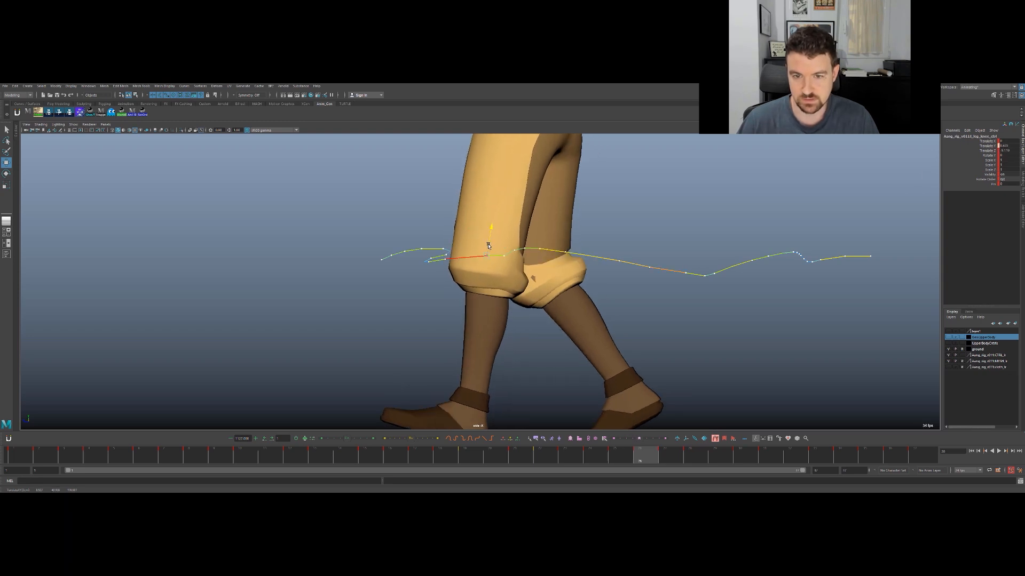
{"action": "key", "text": "alt+comma"}
{"action": "key", "text": "alt+period"}
{"action": "left_click_drag", "start_coordinate": [488, 244], "coordinate": [481, 257]}
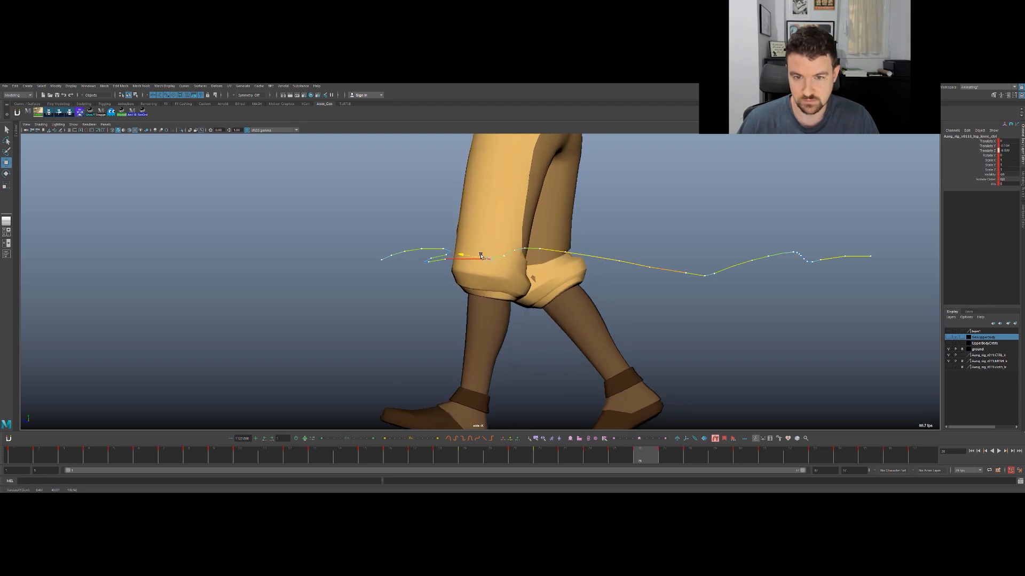
- Move the knee control backward at frames 27 and 28 to even out its spacing along the motion trail
{"action": "key", "text": "alt+period"}
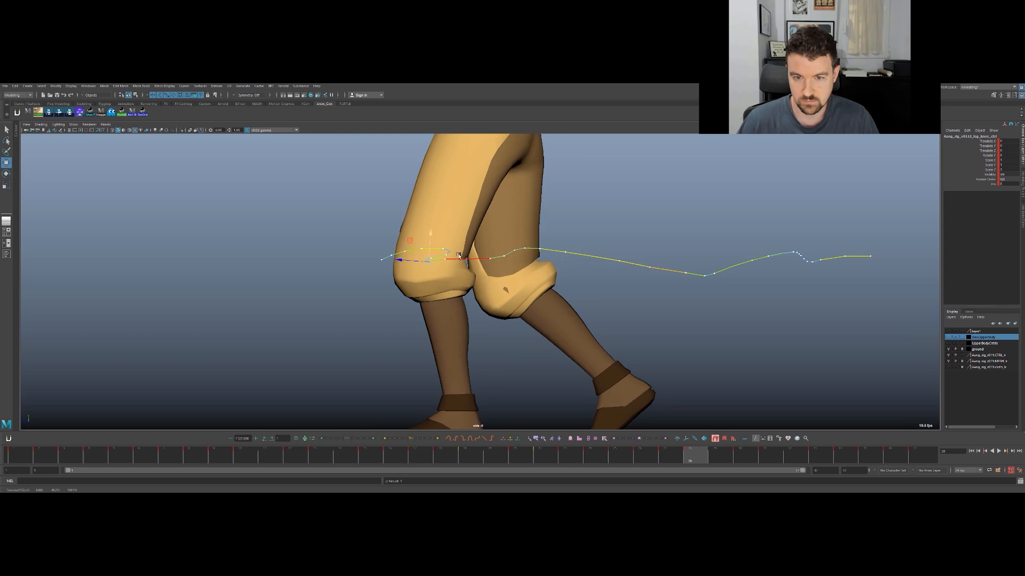
{"action": "left_click_drag", "start_coordinate": [436, 258], "coordinate": [461, 255]}
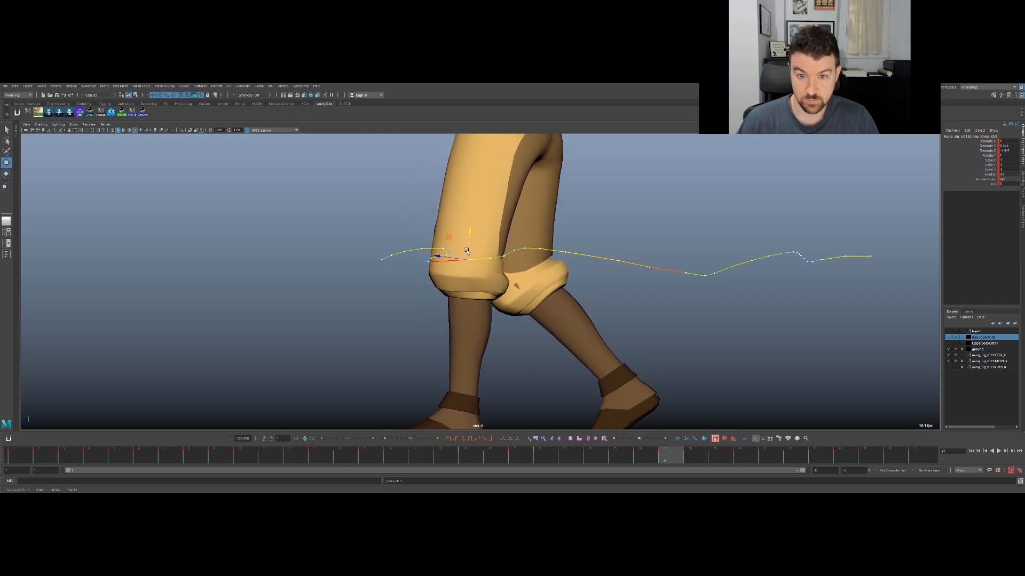
{"action": "key", "text": "alt+period"}
{"action": "mouse_move", "coordinate": [418, 262]}
{"action": "left_mouse_down"}
{"action": "mouse_move", "coordinate": [448, 253]}
{"action": "mouse_move", "coordinate": [405, 264]}
{"action": "left_mouse_up"}
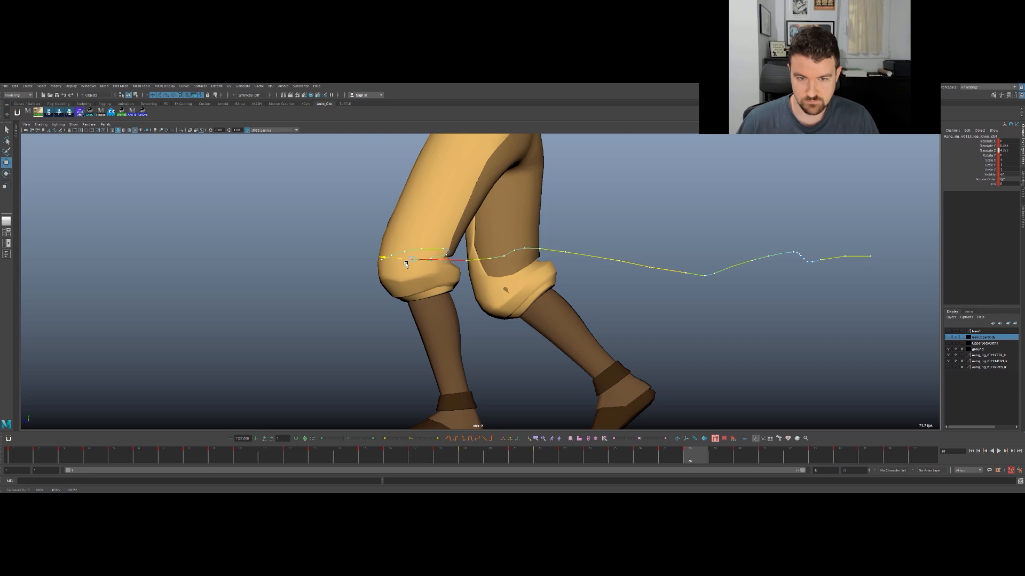
{"action": "key", "text": "ctrl+z"}
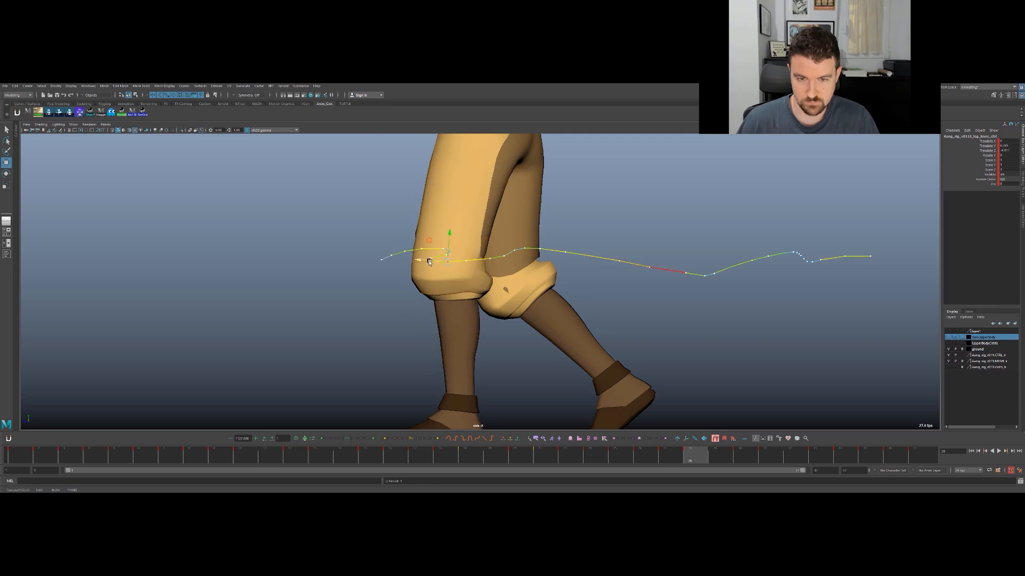
{"action": "key", "text": "period"}
{"action": "left_click_drag", "start_coordinate": [417, 261], "coordinate": [437, 263]}
{"action": "key", "text": "comma"}
{"action": "key", "text": "alt+period"}
{"action": "key", "text": "comma"}
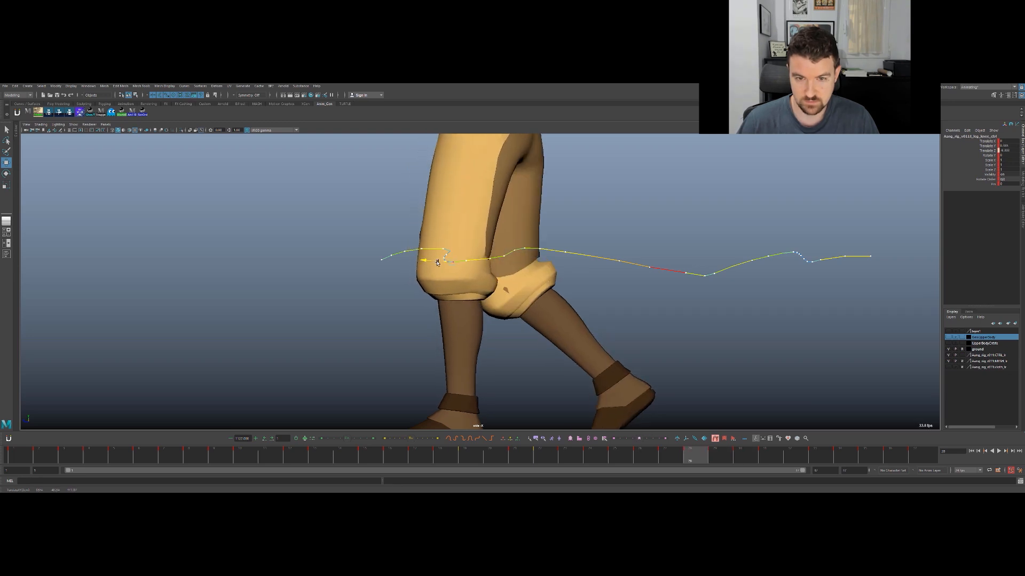
- Nudge the knee control slightly forward along Z at frames 32 and 33
{"action": "key", "text": "alt+period"}
{"action": "key", "text": "alt+period"}
{"action": "key", "text": "alt+period"}
{"action": "key", "text": "alt+period"}
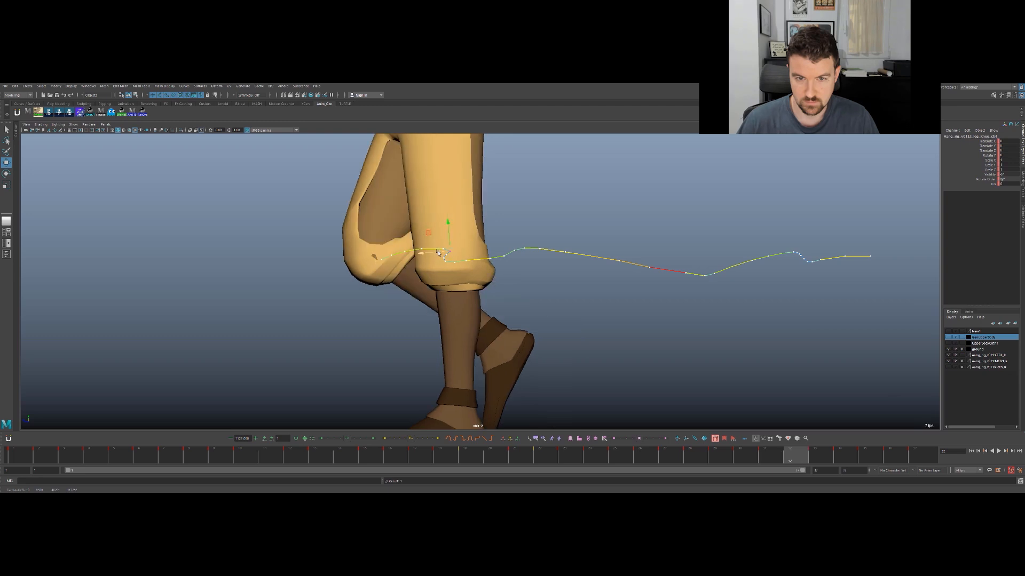
{"action": "left_click_drag", "start_coordinate": [428, 254], "coordinate": [432, 254]}
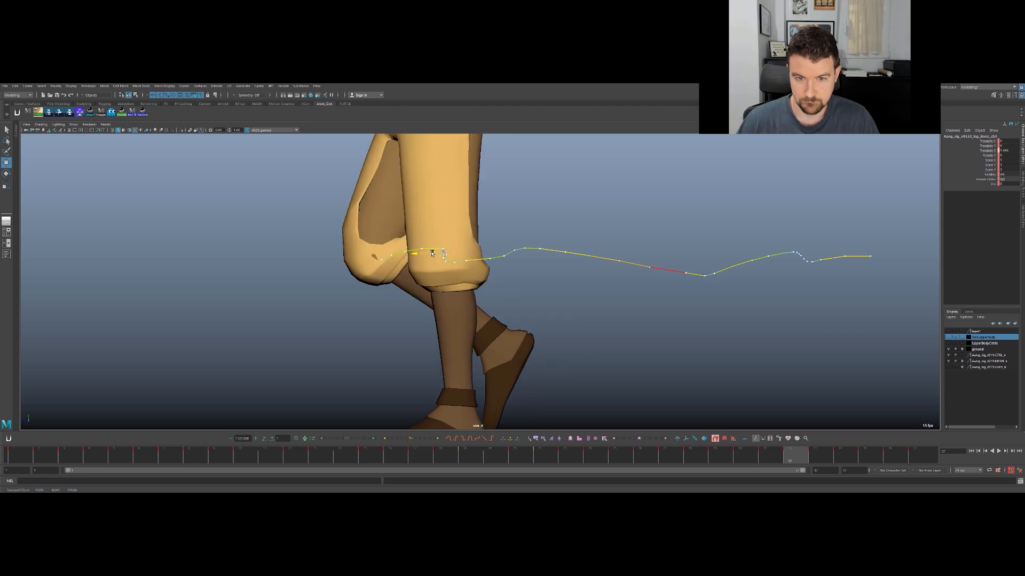
{"action": "key", "text": "alt+period"}
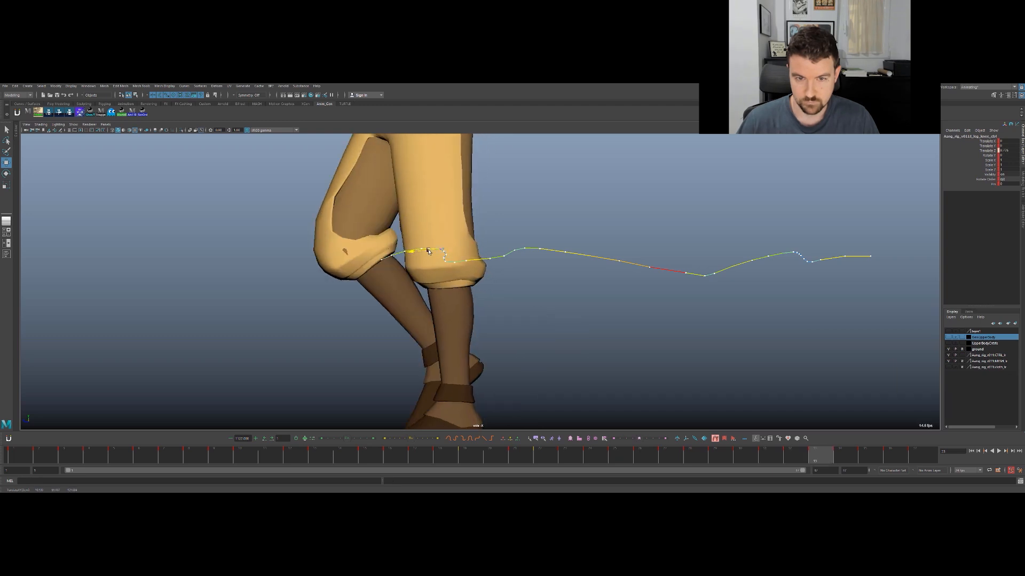
- Shift the knee control slightly along Z at frames 30, 31 and 32 to smooth the steep part of its trail
{"action": "key", "text": "alt+comma"}
{"action": "key", "text": "alt+comma"}
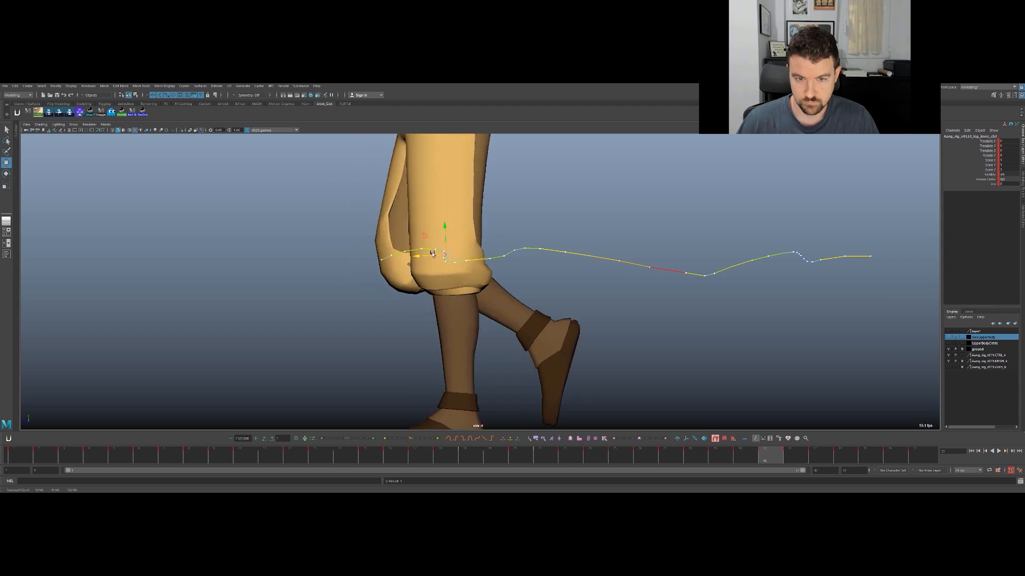
{"action": "key", "text": "alt+comma"}
{"action": "key", "text": "alt+period"}
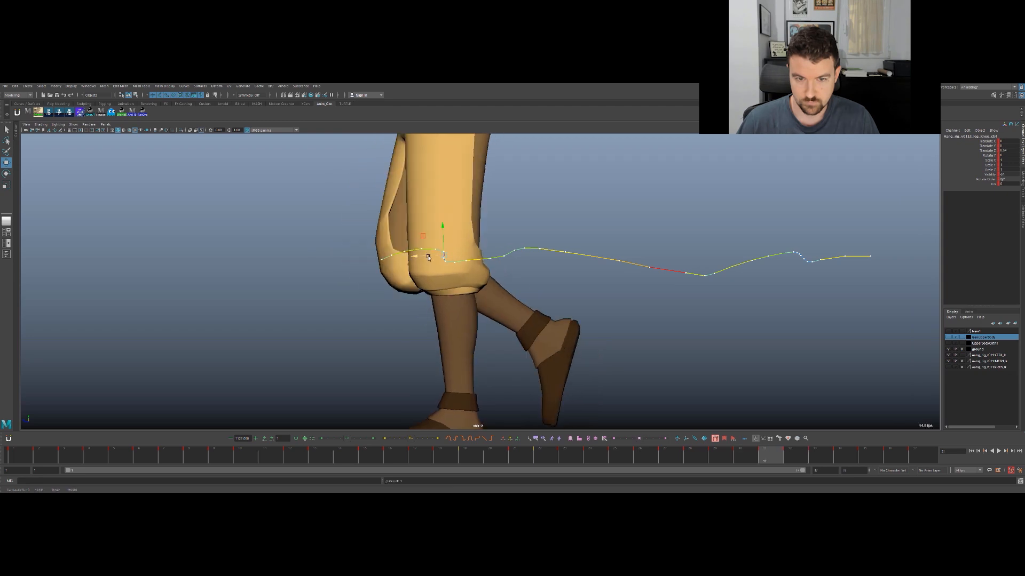
{"action": "key", "text": "alt+comma"}
{"action": "key", "text": "alt+comma"}
{"action": "key", "text": "alt+period"}
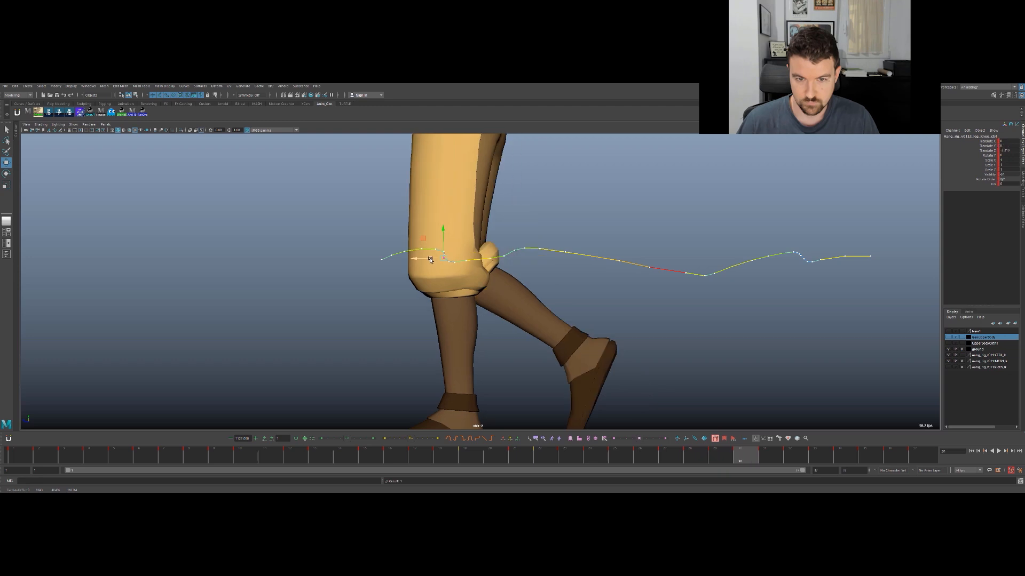
{"action": "key", "text": "alt+period"}
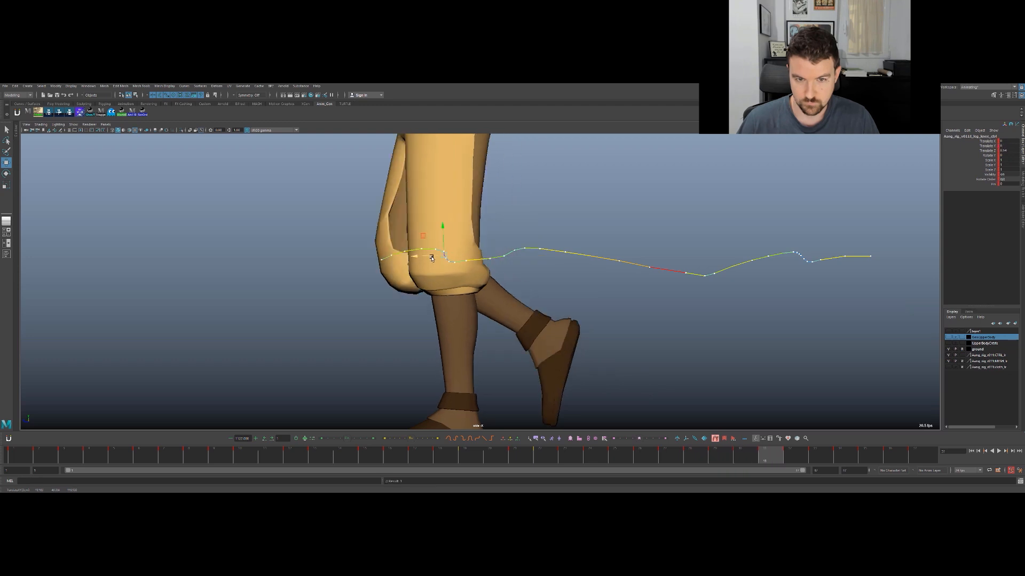
{"action": "key", "text": "alt+period"}
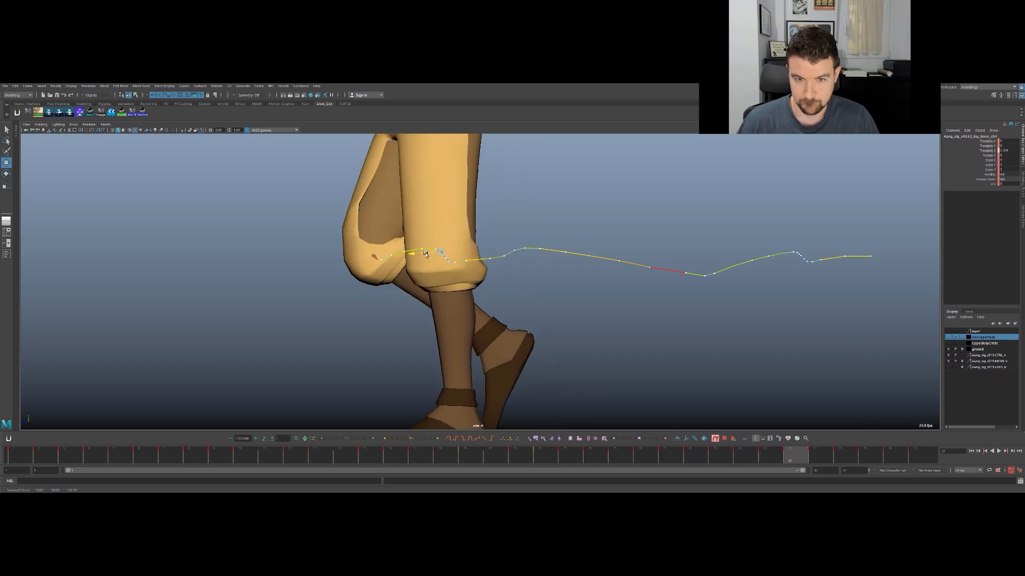
- Ease the knee control slightly back along Z at frame 30 and forward at frame 33
{"action": "key", "text": "alt+comma"}
{"action": "key", "text": "alt+comma"}
{"action": "key", "text": "alt+comma"}
{"action": "key", "text": "alt+comma"}
{"action": "key", "text": "alt+comma"}
{"action": "key", "text": "alt+comma"}
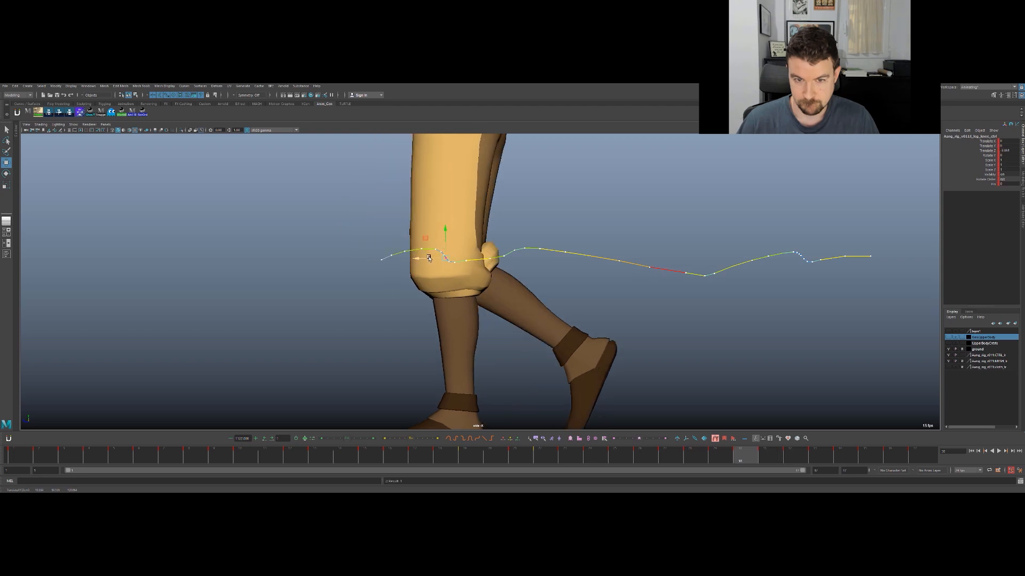
{"action": "key", "text": "alt+period"}
{"action": "key", "text": "alt+period"}
{"action": "key", "text": "alt+period"}
{"action": "key", "text": "alt+period"}
{"action": "key", "text": "alt+period"}
{"action": "key", "text": "alt+period"}
{"action": "key", "text": "alt+period"}
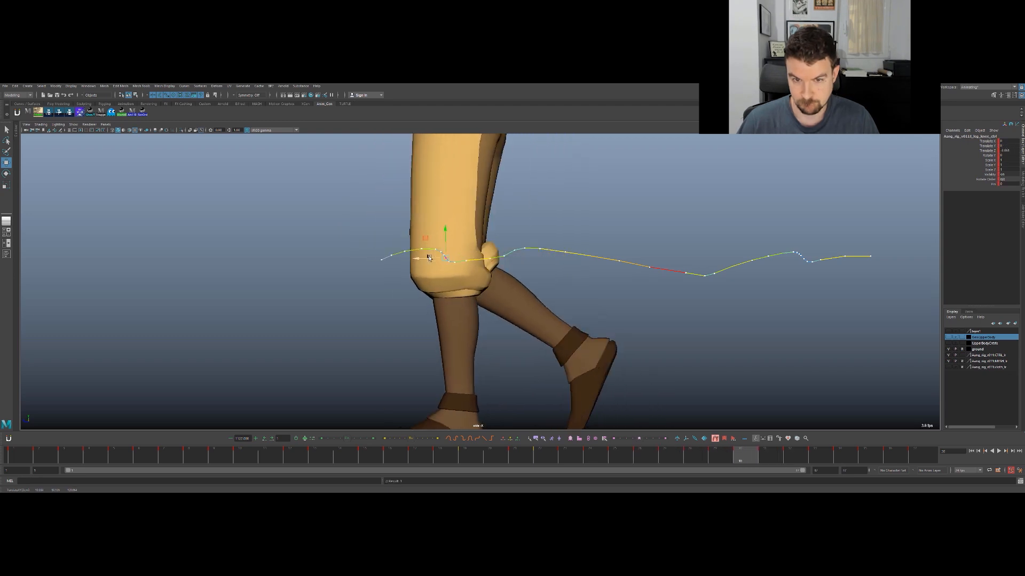
{"action": "left_click_drag", "start_coordinate": [427, 253], "coordinate": [425, 253]}
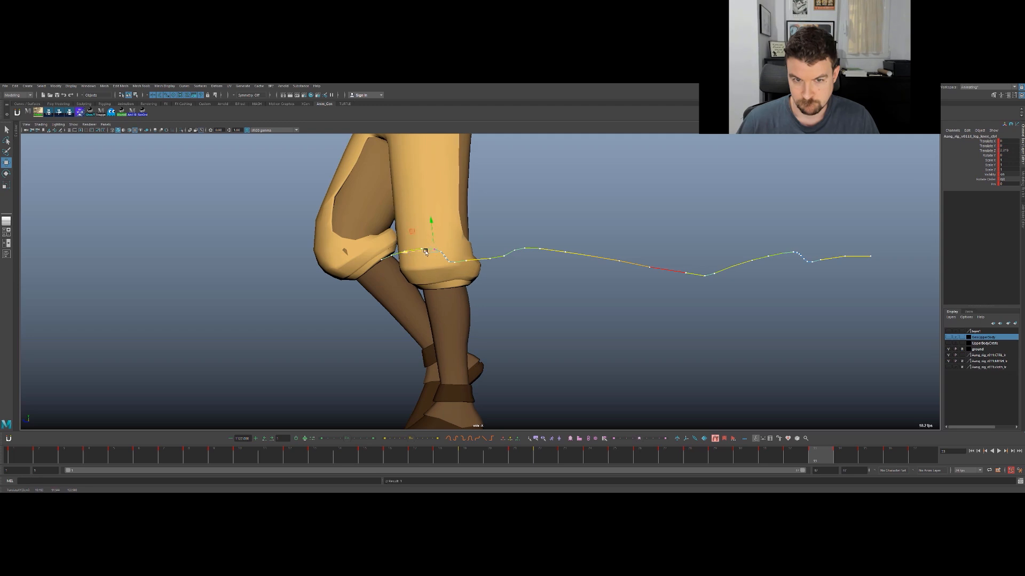
- Nudge the knee control slightly further forward along Z at frame 32 to match its neighbouring frames
{"action": "key", "text": "alt+comma"}
{"action": "key", "text": "alt+comma"}
{"action": "key", "text": "alt+comma"}
{"action": "key", "text": "alt+period"}
{"action": "key", "text": "alt+period"}
{"action": "left_click_drag", "start_coordinate": [428, 252], "coordinate": [427, 253]}
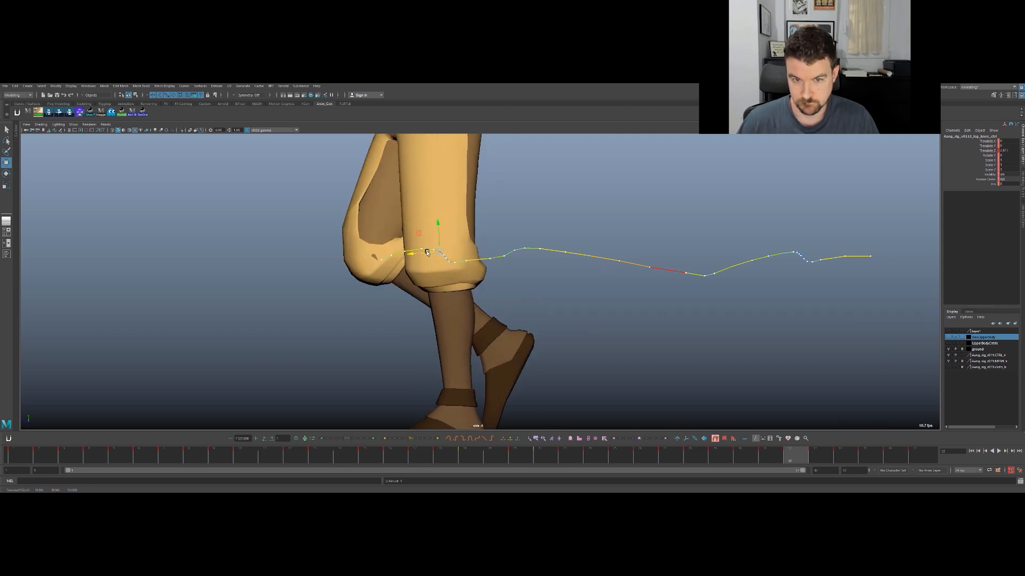
- Fine-tune the knee control's position around frame 27 and compare it with the preceding frames
{"action": "key", "text": "alt+comma"}
{"action": "key", "text": "alt+comma"}
{"action": "key", "text": "alt+comma"}
{"action": "key", "text": "alt+comma"}
{"action": "key", "text": "alt+comma"}
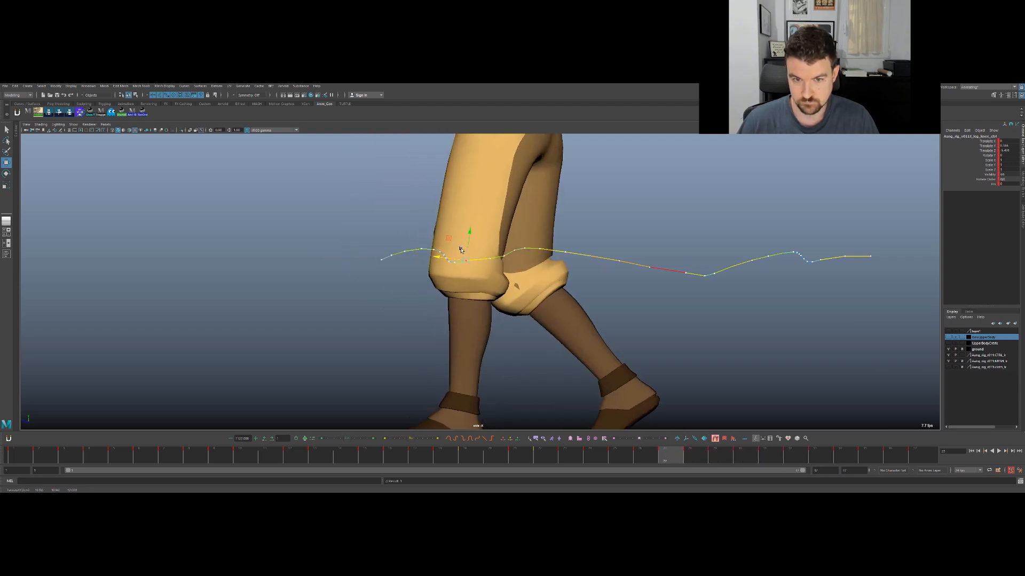
{"action": "left_click", "coordinate": [462, 251]}
{"action": "left_click", "coordinate": [463, 251]}
{"action": "left_click_drag", "start_coordinate": [454, 261], "coordinate": [465, 253]}
{"action": "key", "text": "alt+comma"}
{"action": "key", "text": "alt+comma"}
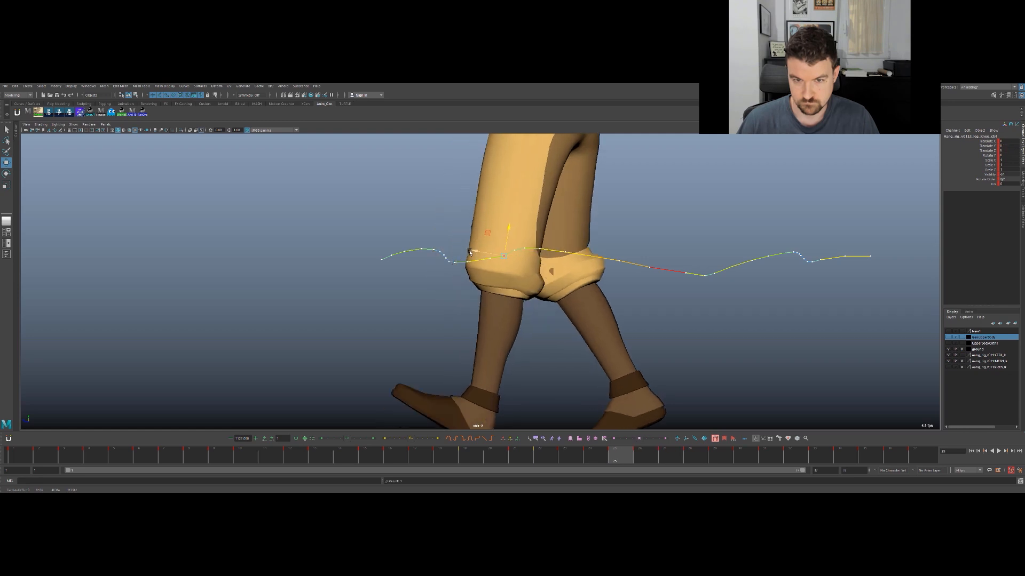
- Move the knee control slightly backward at frames 17 and 18 to even the spacing near the trail's low point
{"action": "key", "text": "alt+period"}
{"action": "key", "text": "alt+period"}
{"action": "key", "text": "alt+period"}
{"action": "key", "text": "alt+period"}
{"action": "key", "text": "alt+period"}
{"action": "key", "text": "alt+period"}
{"action": "left_click_drag", "start_coordinate": [373, 457], "coordinate": [401, 385]}
{"action": "key", "text": "alt+period"}
{"action": "key", "text": "alt+period"}
{"action": "left_click_drag", "start_coordinate": [653, 268], "coordinate": [689, 267]}
{"action": "key", "text": "ctrl+z"}
{"action": "key", "text": "alt+comma"}
- Step back and forth around frame 16 to examine the knee's spacing through the trail's low point
{"action": "key", "text": "alt+period"}
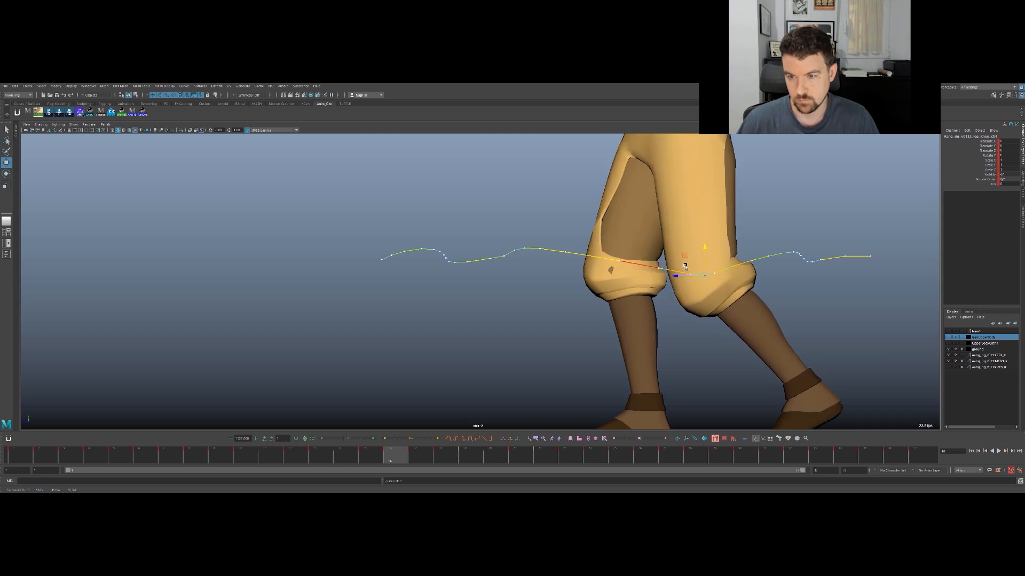
{"action": "key", "text": "alt+comma"}
{"action": "key", "text": "alt+period"}
{"action": "key", "text": "alt+comma"}
{"action": "key", "text": "alt+comma"}
{"action": "key", "text": "alt+comma"}
{"action": "key", "text": "alt+period"}
{"action": "key", "text": "alt+period"}
{"action": "key", "text": "alt+period"}
{"action": "key", "text": "alt+period"}
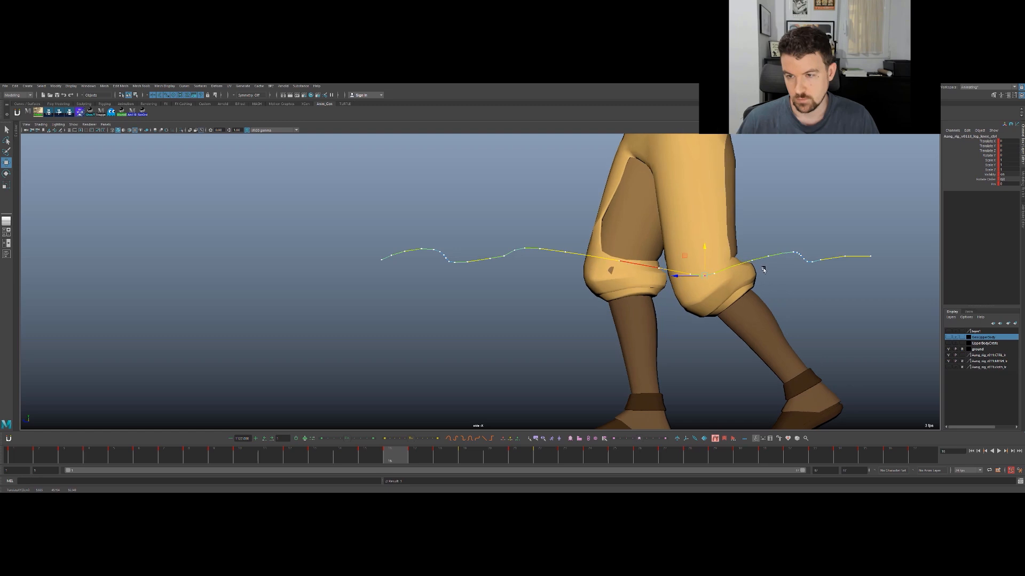
{"action": "key", "text": "alt+comma"}
- Compare the knee's position at frame 17 with its neighbouring frames to check for pops
{"action": "key", "text": "alt+period"}
{"action": "key", "text": "alt+comma"}
{"action": "key", "text": "alt+comma"}
{"action": "key", "text": "alt+comma"}
{"action": "key", "text": "alt+comma"}
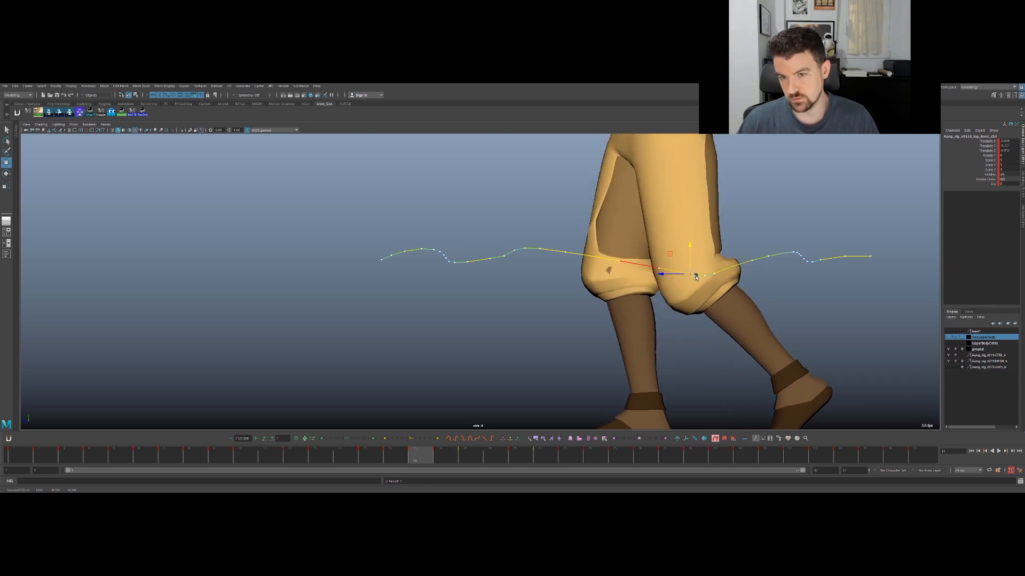
{"action": "key", "text": "alt+period"}
{"action": "key", "text": "alt+comma"}
{"action": "key", "text": "alt+period"}
{"action": "key", "text": "alt+comma"}
{"action": "key", "text": "alt+period"}
{"action": "key", "text": "alt+comma"}
{"action": "key", "text": "alt+period"}
{"action": "key", "text": "alt+period"}
{"action": "key", "text": "alt+comma"}
{"action": "key", "text": "alt+period"}
{"action": "key", "text": "alt+comma"}
{"action": "key", "text": "alt+period"}
- Nudge the knee control slightly forward at frame 20 to even its spacing on the trail
{"action": "key", "text": "alt+period"}
{"action": "key", "text": "alt+comma"}
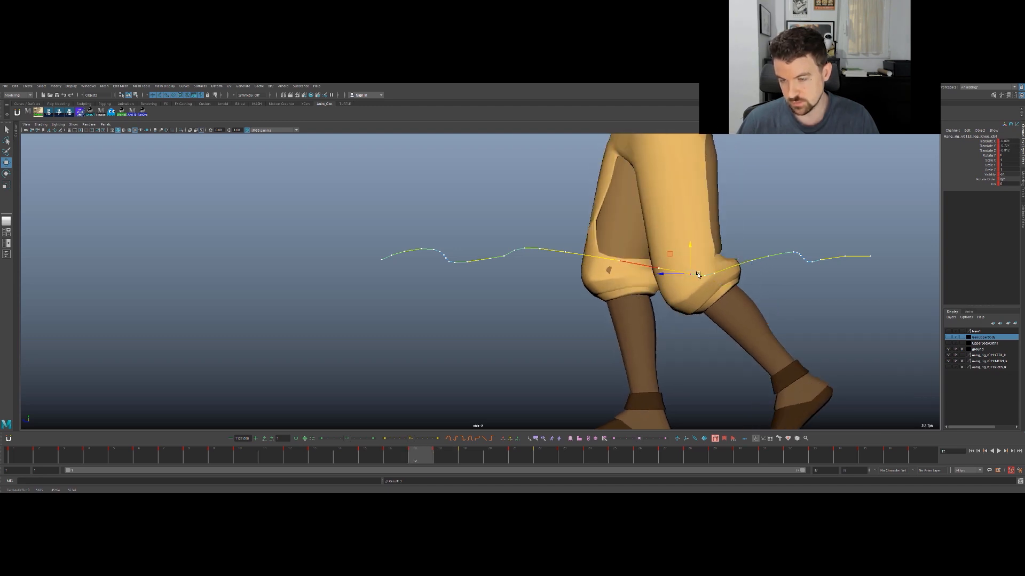
{"action": "key", "text": "alt+period"}
{"action": "key", "text": "alt+period"}
{"action": "key", "text": "alt+comma"}
{"action": "key", "text": "alt+period"}
{"action": "key", "text": "alt+period"}
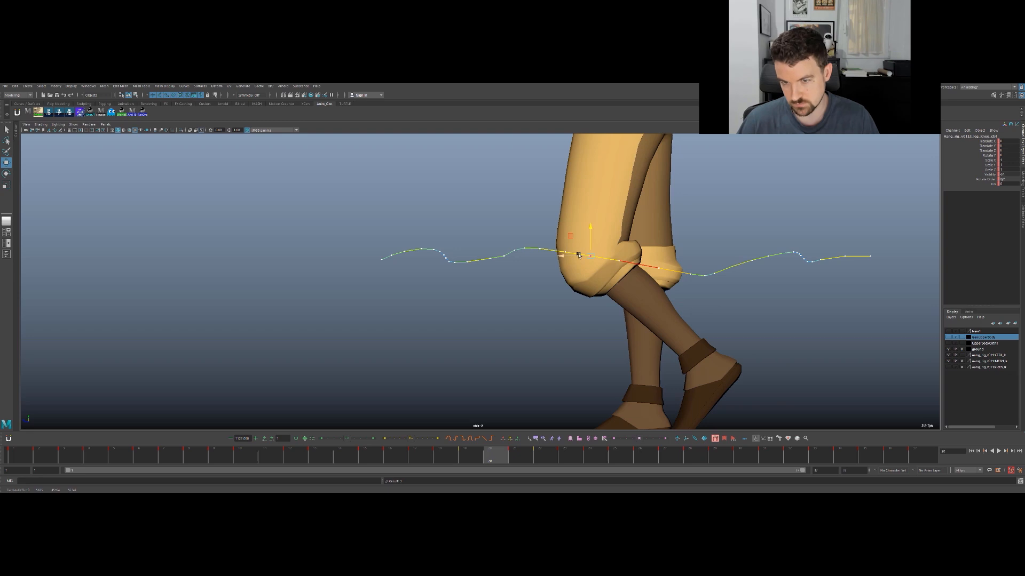
{"action": "left_click_drag", "start_coordinate": [584, 256], "coordinate": [582, 258]}
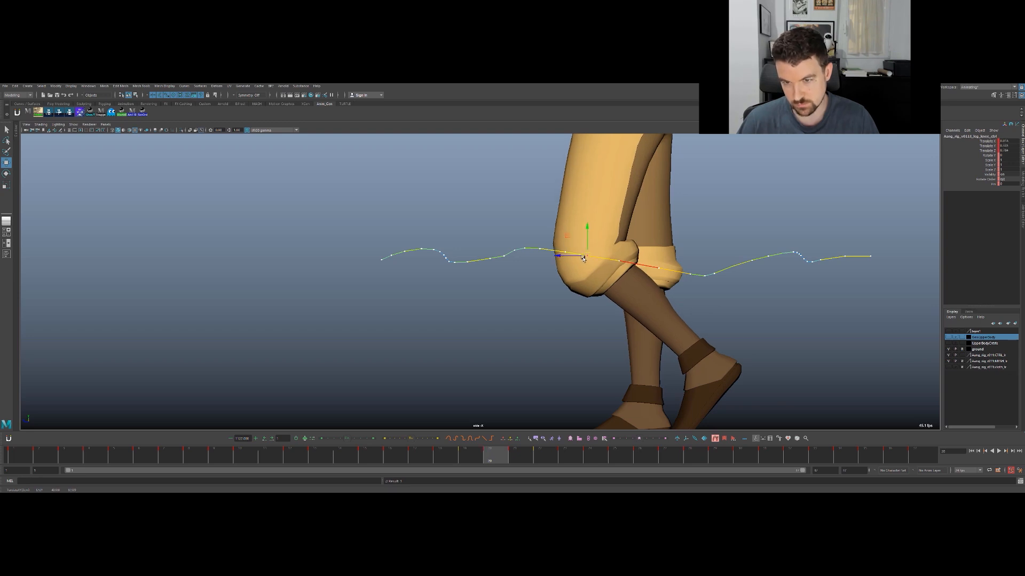
- Nudge the knee control slightly along Z at frame 21 and bring both whole legs into view
{"action": "key", "text": "alt+comma"}
{"action": "key", "text": "alt+period"}
{"action": "key", "text": "alt+period"}
{"action": "key", "text": "alt+period"}
{"action": "key", "text": "alt+comma"}
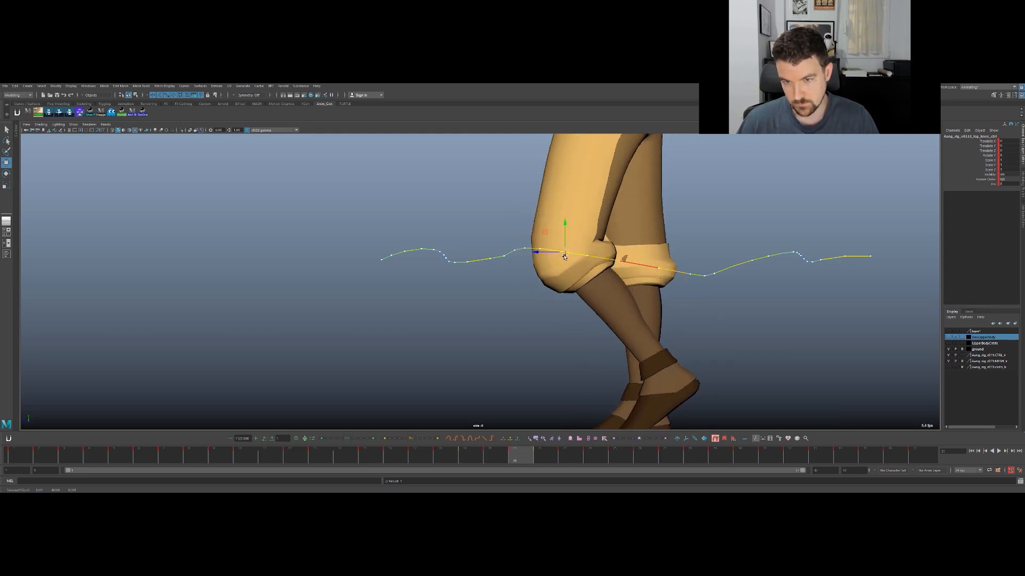
{"action": "left_click", "coordinate": [556, 253]}
{"action": "left_click", "coordinate": [561, 253]}
{"action": "left_click_drag", "start_coordinate": [559, 253], "coordinate": [556, 253]}
{"action": "right_click_drag", "start_coordinate": [616, 247], "coordinate": [360, 260], "text": "alt"}
{"action": "right_click_drag", "start_coordinate": [709, 252], "coordinate": [499, 251], "text": "alt"}
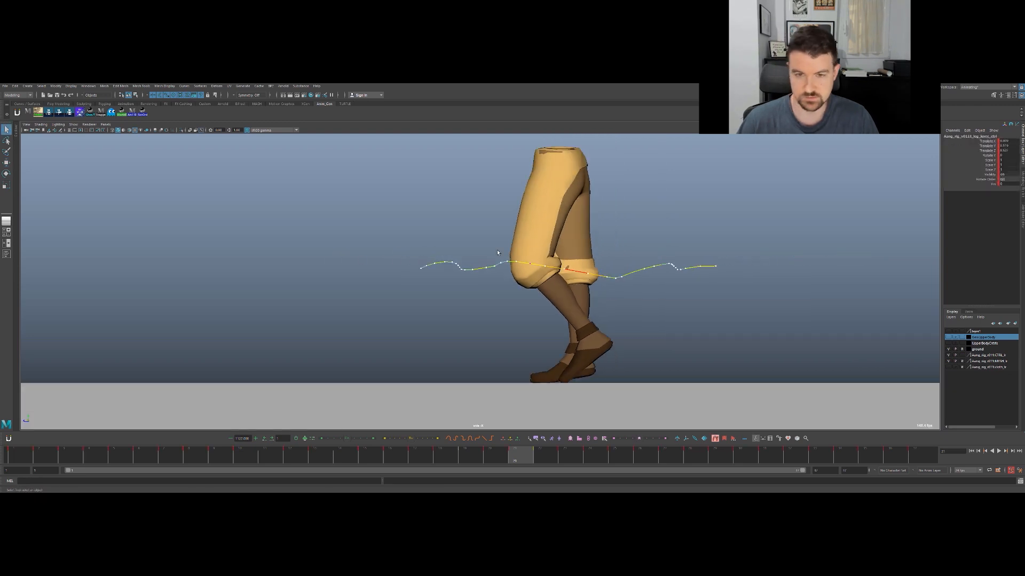
- Turn off the knee control's motion trail and hide the rig's control curves for a clear side view of the legs
{"action": "middle_click_drag", "start_coordinate": [499, 252], "coordinate": [388, 259], "text": "alt"}
{"action": "right_click_drag", "start_coordinate": [496, 249], "coordinate": [688, 245], "text": "alt"}
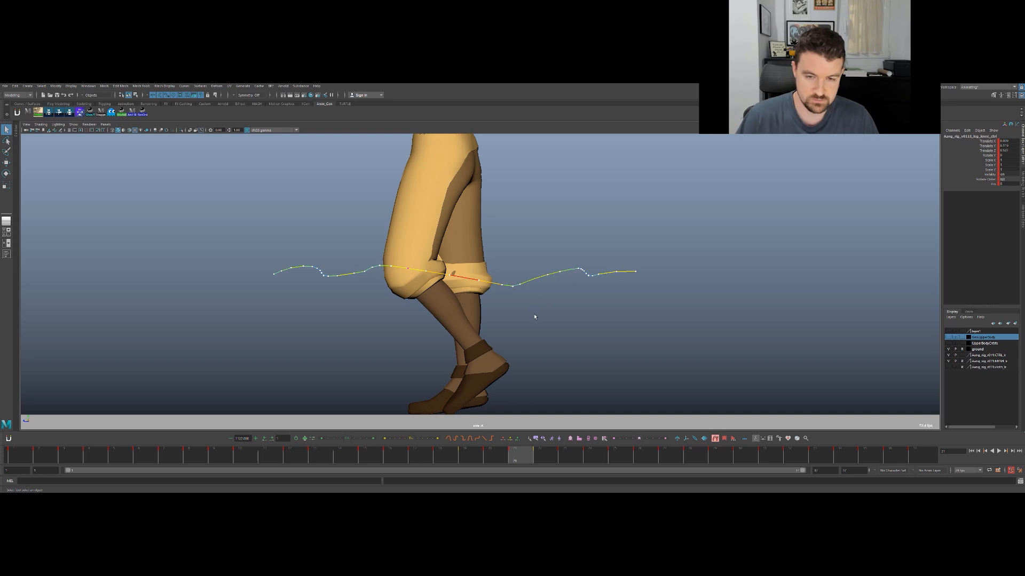
{"action": "left_click", "coordinate": [714, 439]}
{"action": "key", "text": "alt+1"}
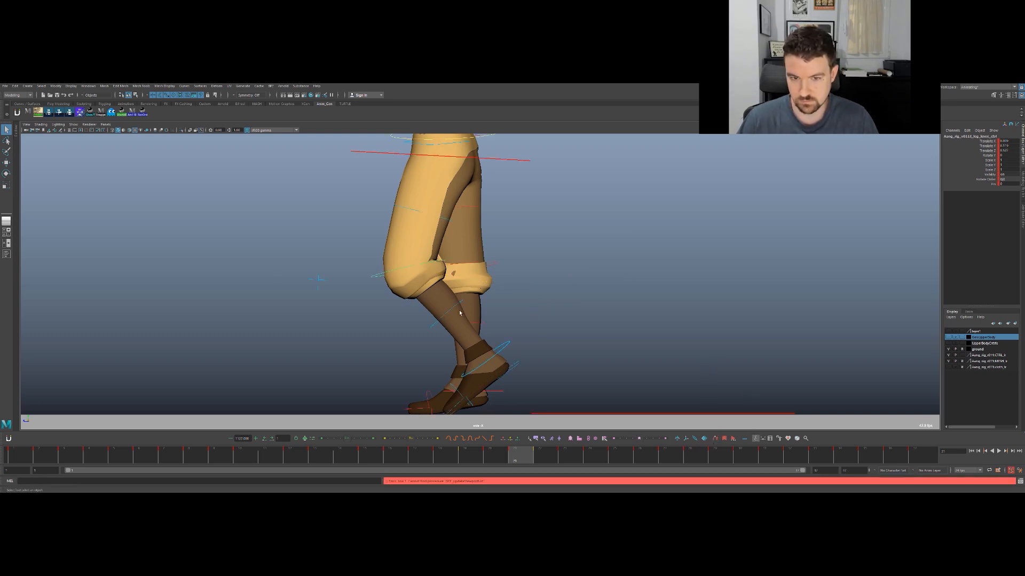
- Play the walk cycle several times, stopping in between, to check both knees for remaining pops
{"action": "key", "text": "alt+v"}
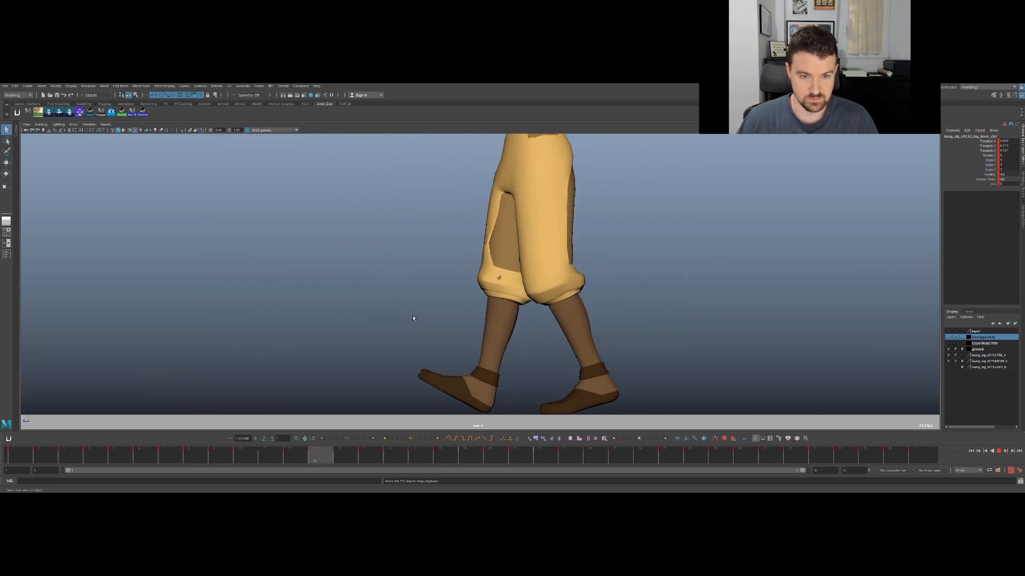
{"action": "key", "text": "Escape"}
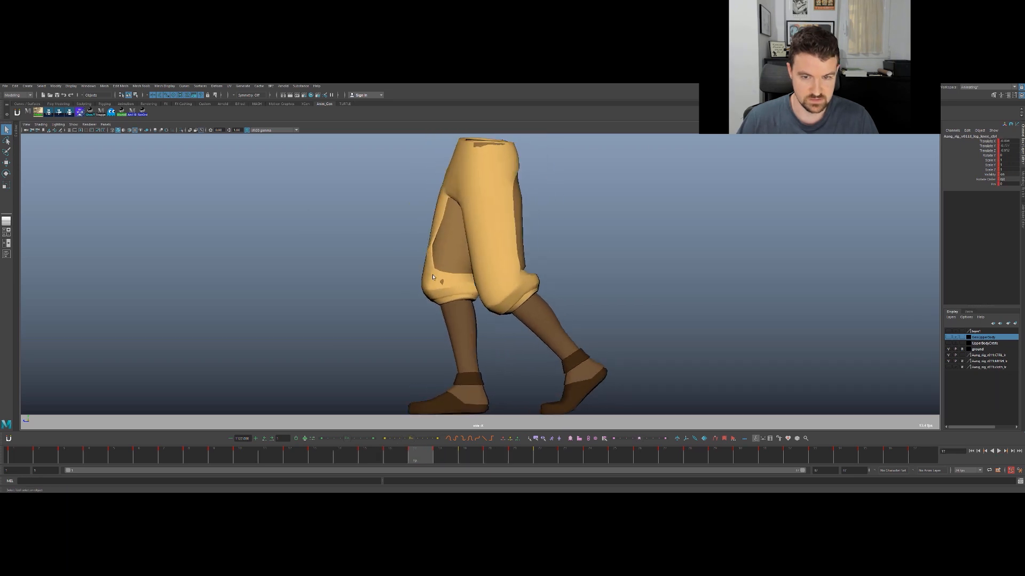
{"action": "key", "text": "alt+v"}
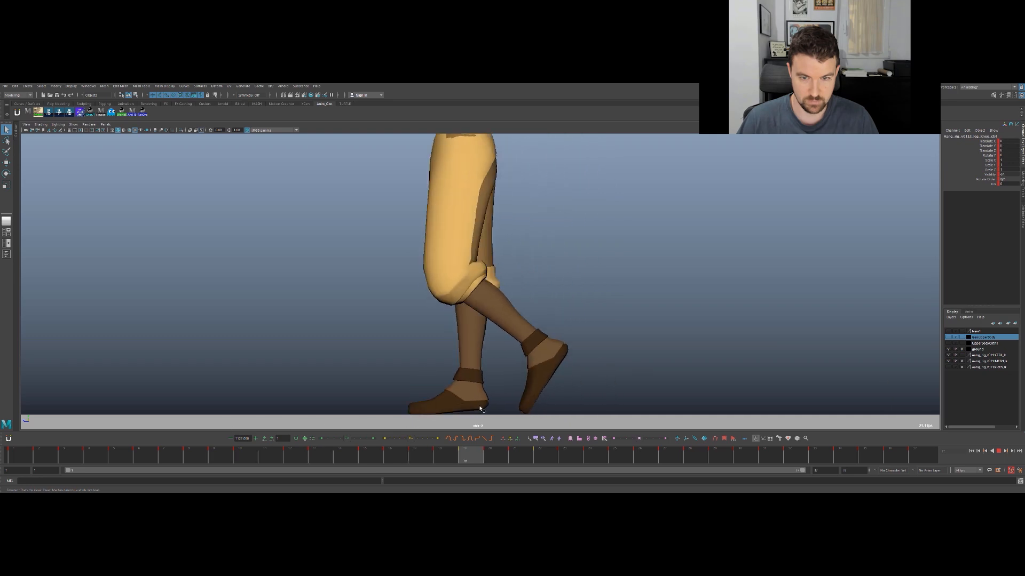
{"action": "key", "text": "Escape"}
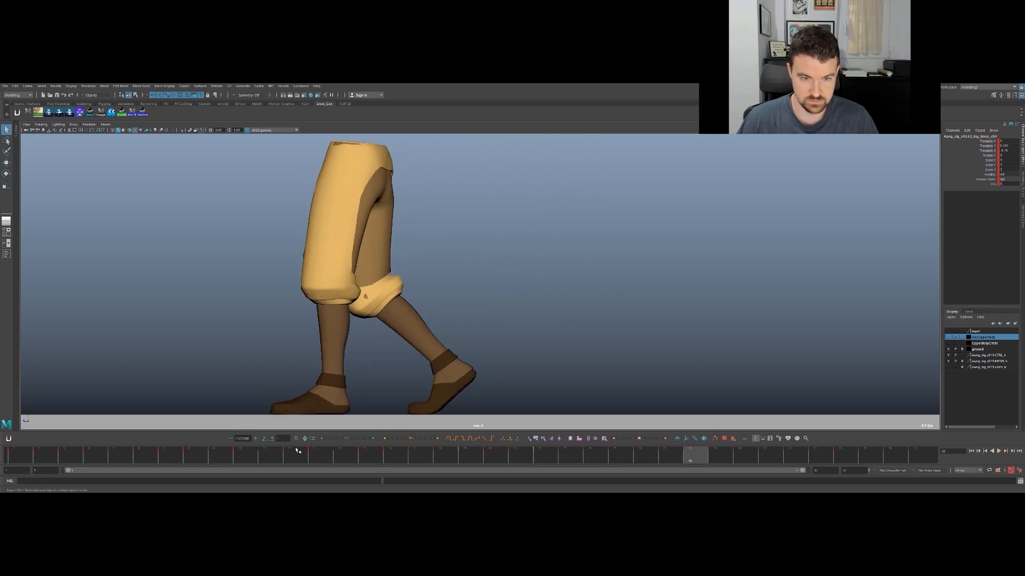
{"action": "key", "text": "alt+v"}
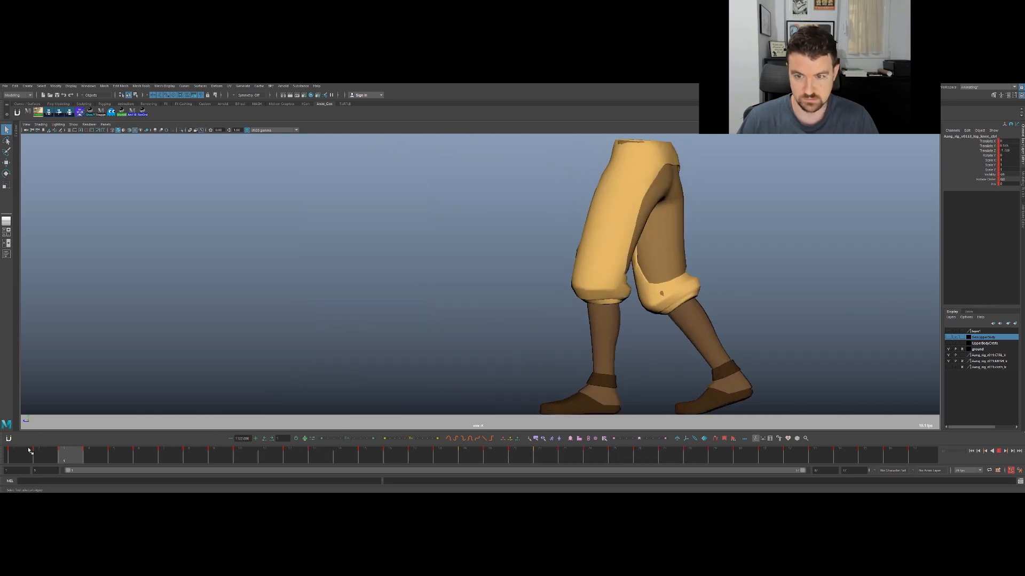